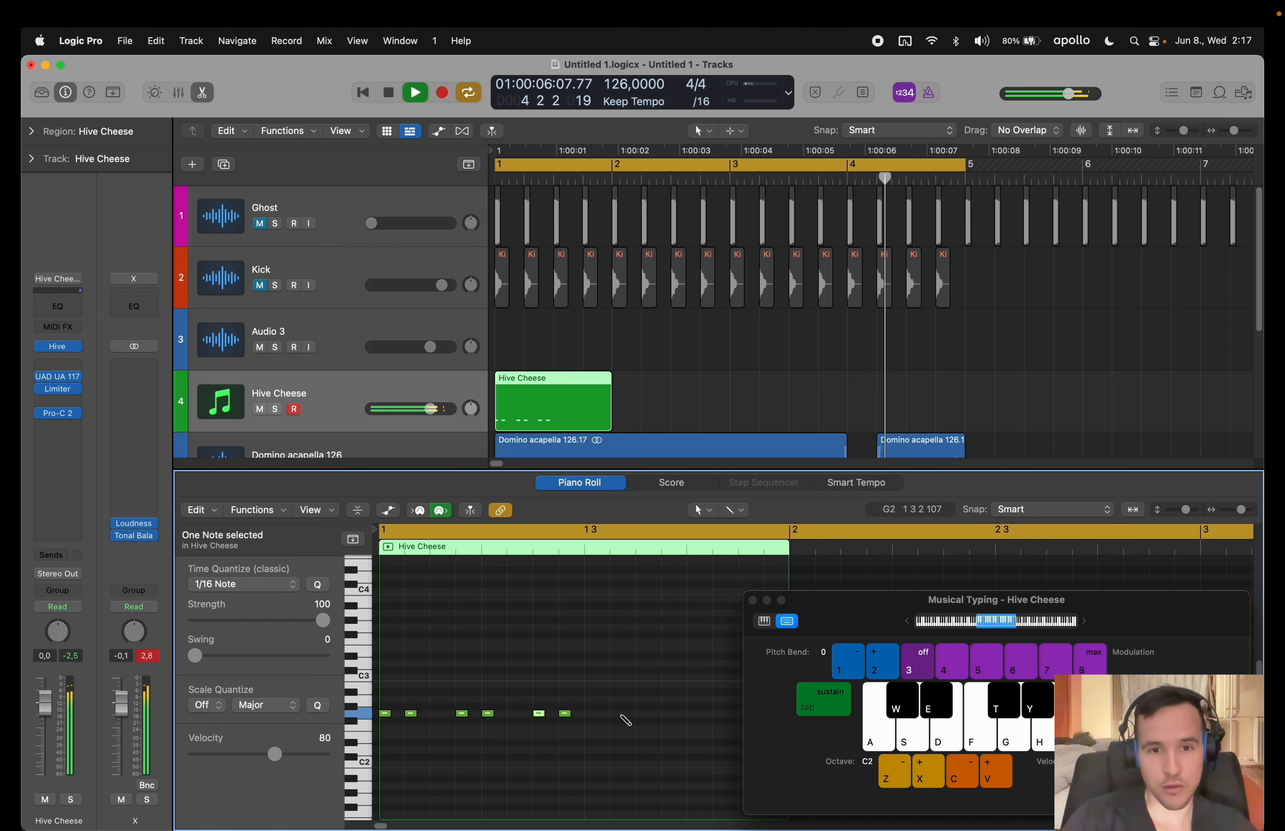
- Extend the G2 pattern in the Hive Cheese region with five more short notes through beat 4, and close Musical Typing
{"action": "left_click", "coordinate": [619, 714], "text": "super"}
{"action": "left_click", "coordinate": [645, 714], "text": "super"}
{"action": "left_click", "coordinate": [753, 600]}
{"action": "left_click", "coordinate": [691, 713], "text": "super"}
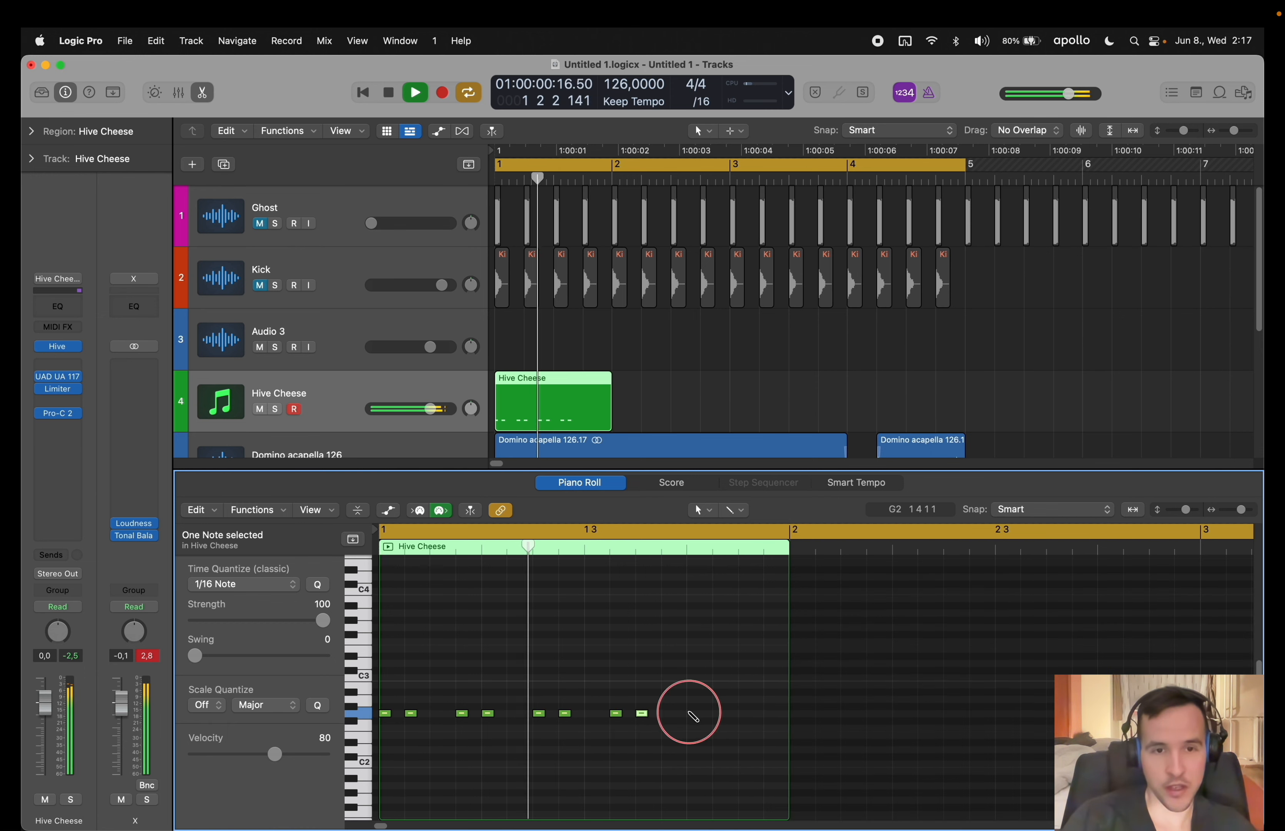
{"action": "left_click", "coordinate": [769, 713], "text": "super"}
{"action": "left_click_drag", "start_coordinate": [693, 714], "coordinate": [721, 713]}
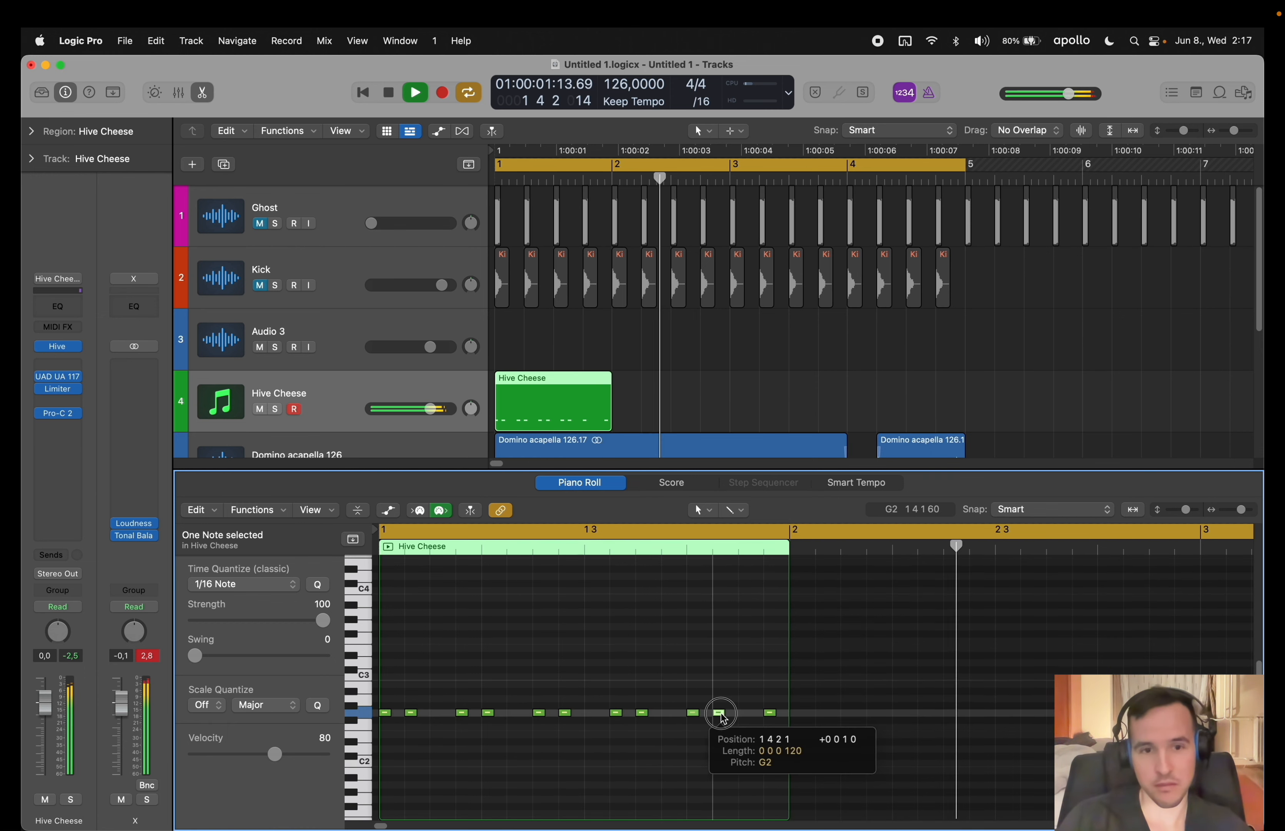
{"action": "scroll", "coordinate": [713, 707], "scroll_direction": "up", "scroll_amount": 1}
{"action": "left_click", "coordinate": [688, 692]}
{"action": "key", "text": "space"}
{"action": "key", "text": "space"}
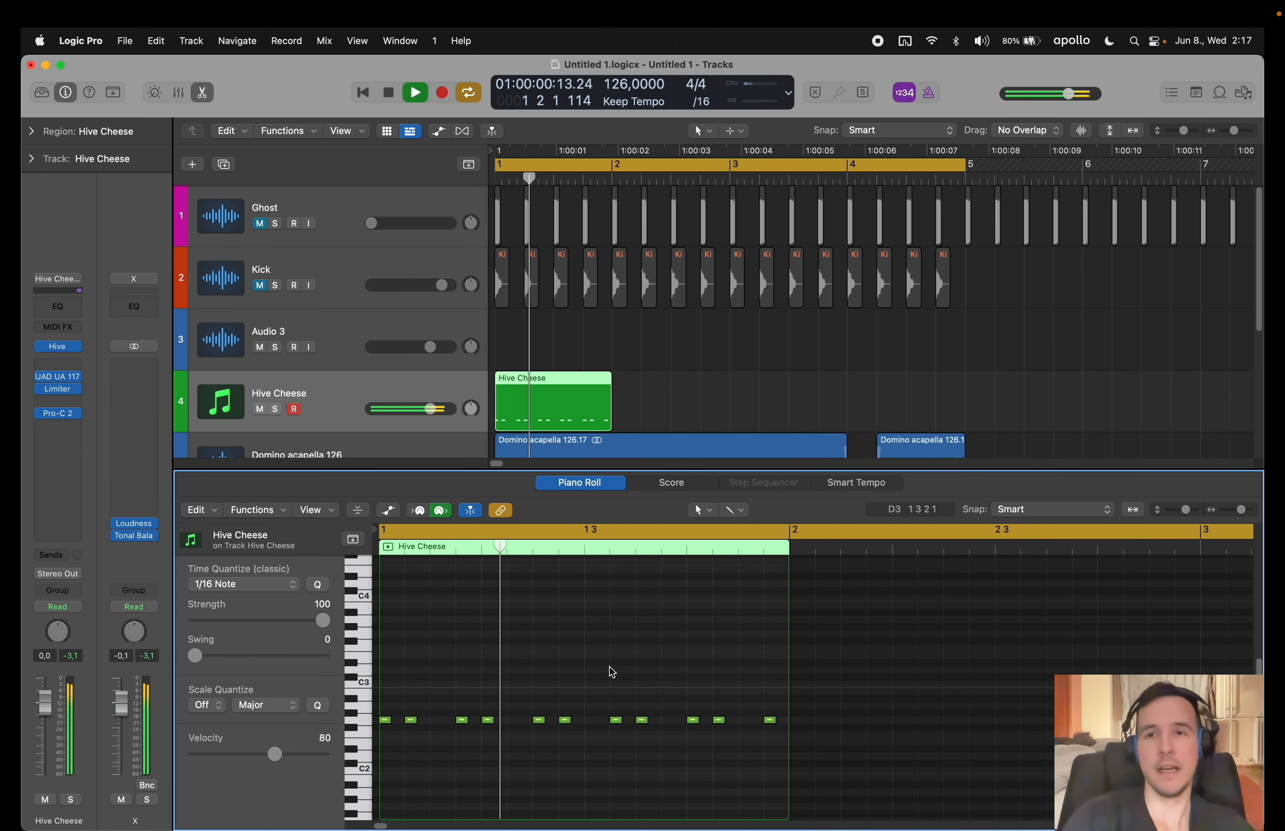
- Turn the fifth G2 note into two shorter notes, placing the second directly after the first on the same pitch
{"action": "key", "text": "space"}
{"action": "left_click_drag", "start_coordinate": [539, 720], "coordinate": [549, 722]}
{"action": "scroll", "coordinate": [549, 723], "scroll_direction": "up", "scroll_amount": 1}
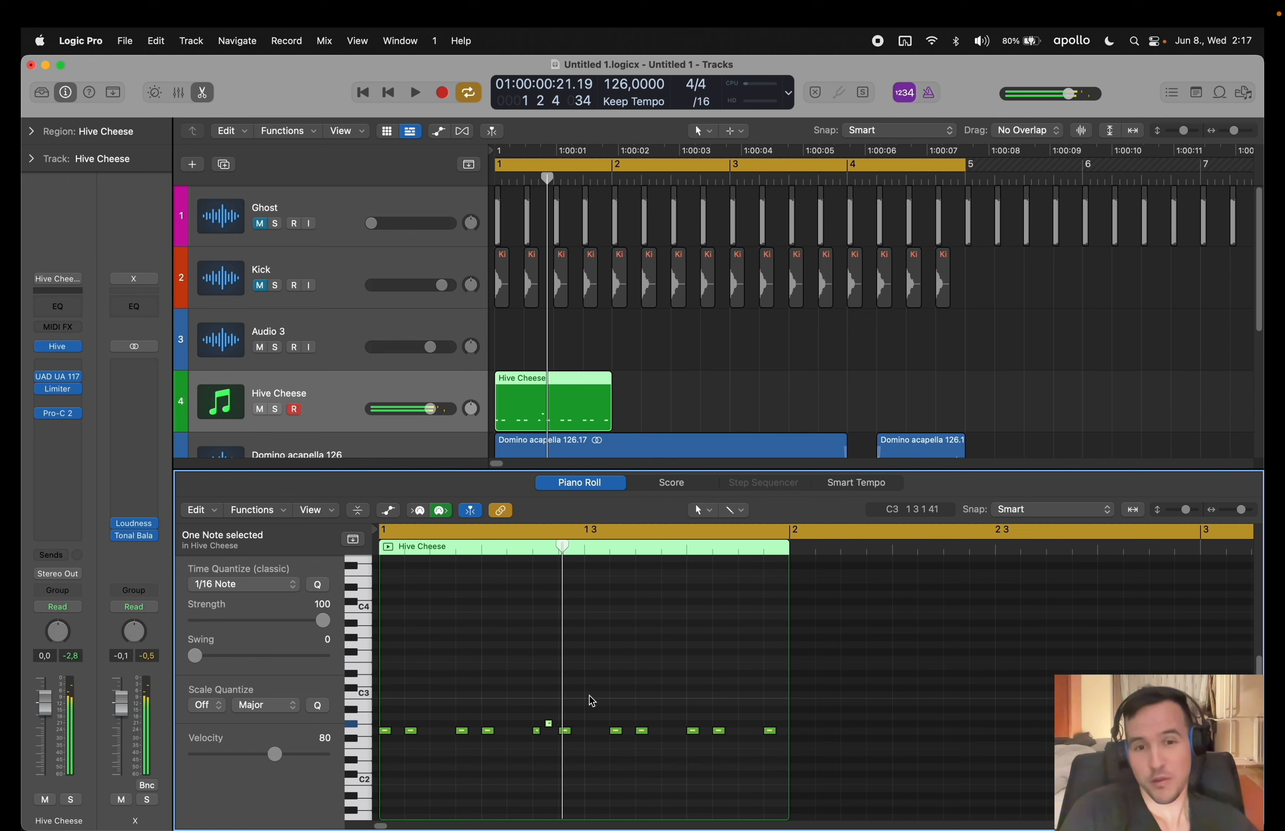
{"action": "key", "text": "alt+Down"}
{"action": "key", "text": "space"}
{"action": "left_click", "coordinate": [670, 640]}
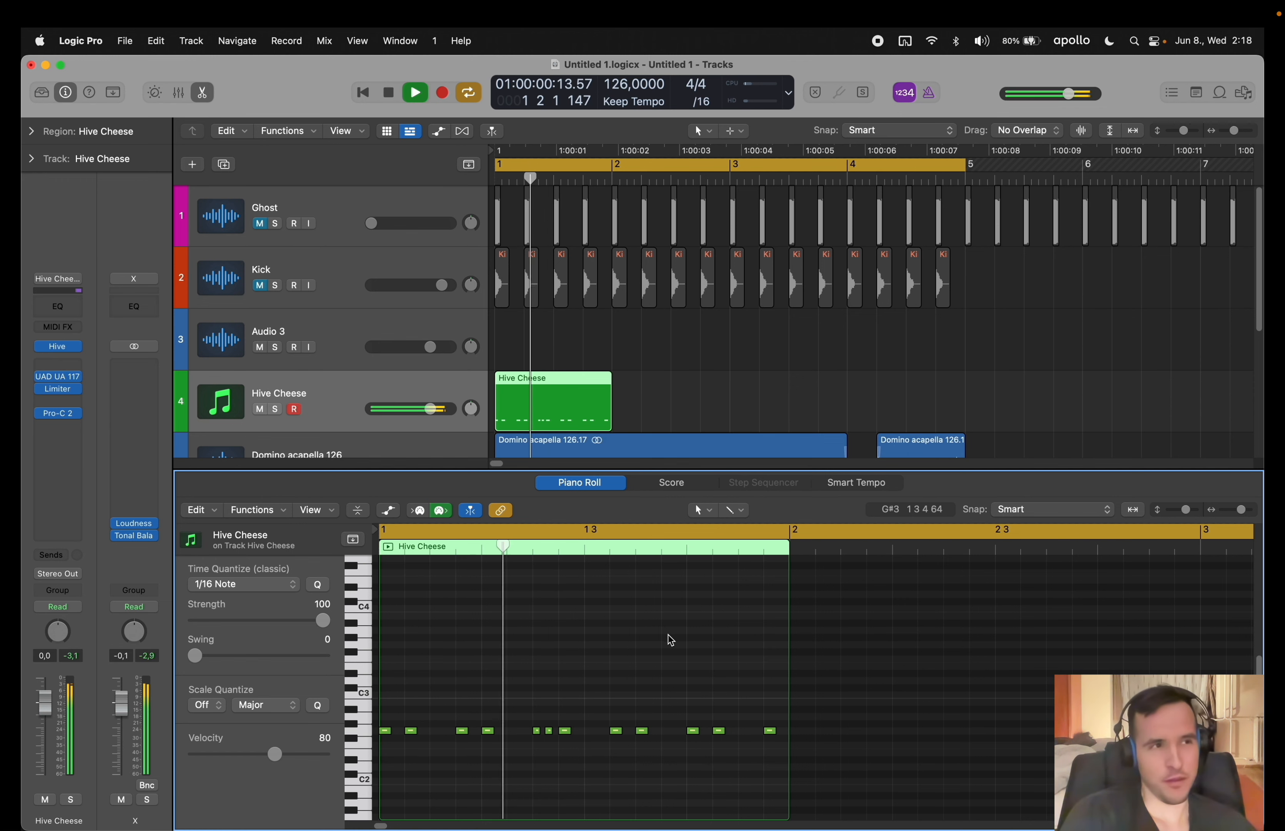
- Shorten the two adjacent short G2 notes between beats 2 and 3 slightly and play the pattern
{"action": "key", "text": "space"}
{"action": "left_click_drag", "start_coordinate": [522, 715], "coordinate": [553, 743]}
{"action": "left_click", "coordinate": [554, 705]}
{"action": "key", "text": "space"}
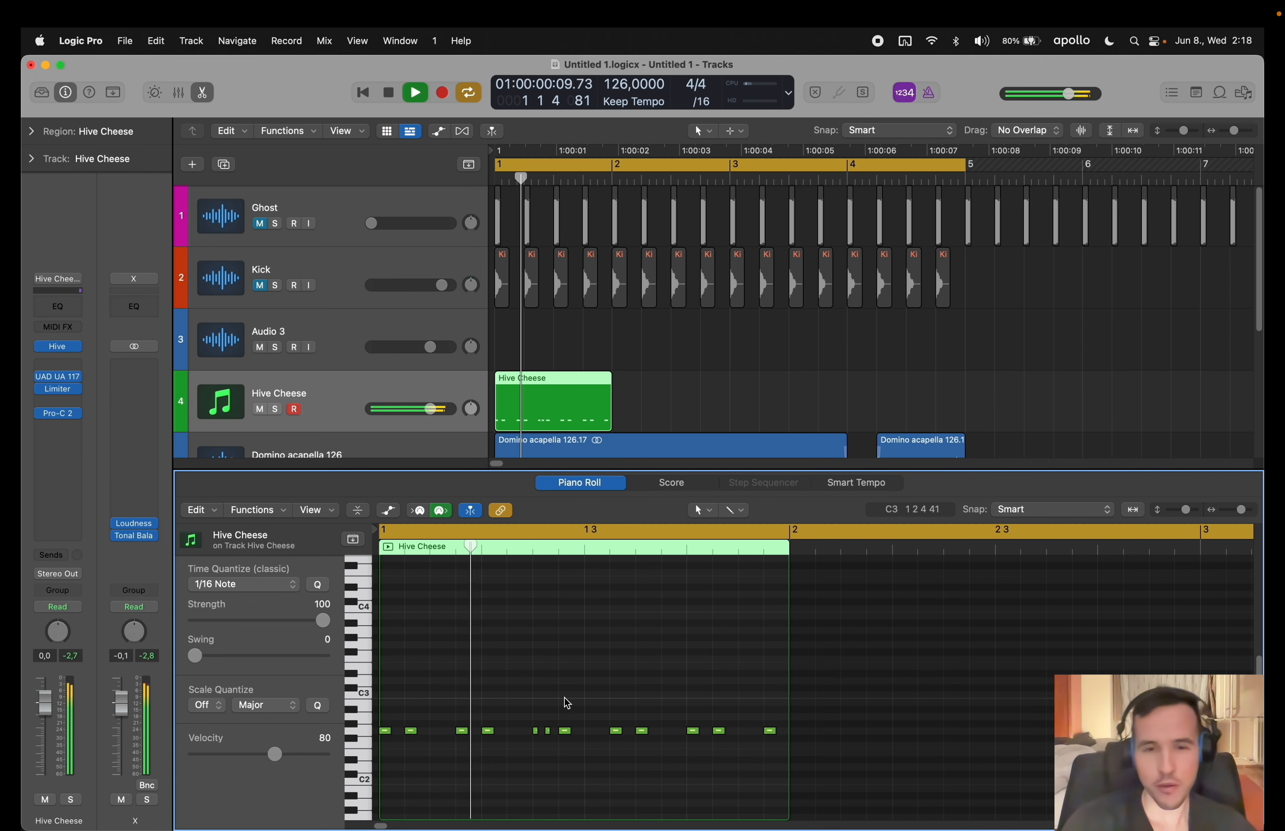
- Loop the Hive Cheese region through the end of bar 4 and audition the track briefly in solo
{"action": "left_click_drag", "start_coordinate": [610, 375], "coordinate": [965, 364]}
{"action": "left_click", "coordinate": [965, 362]}
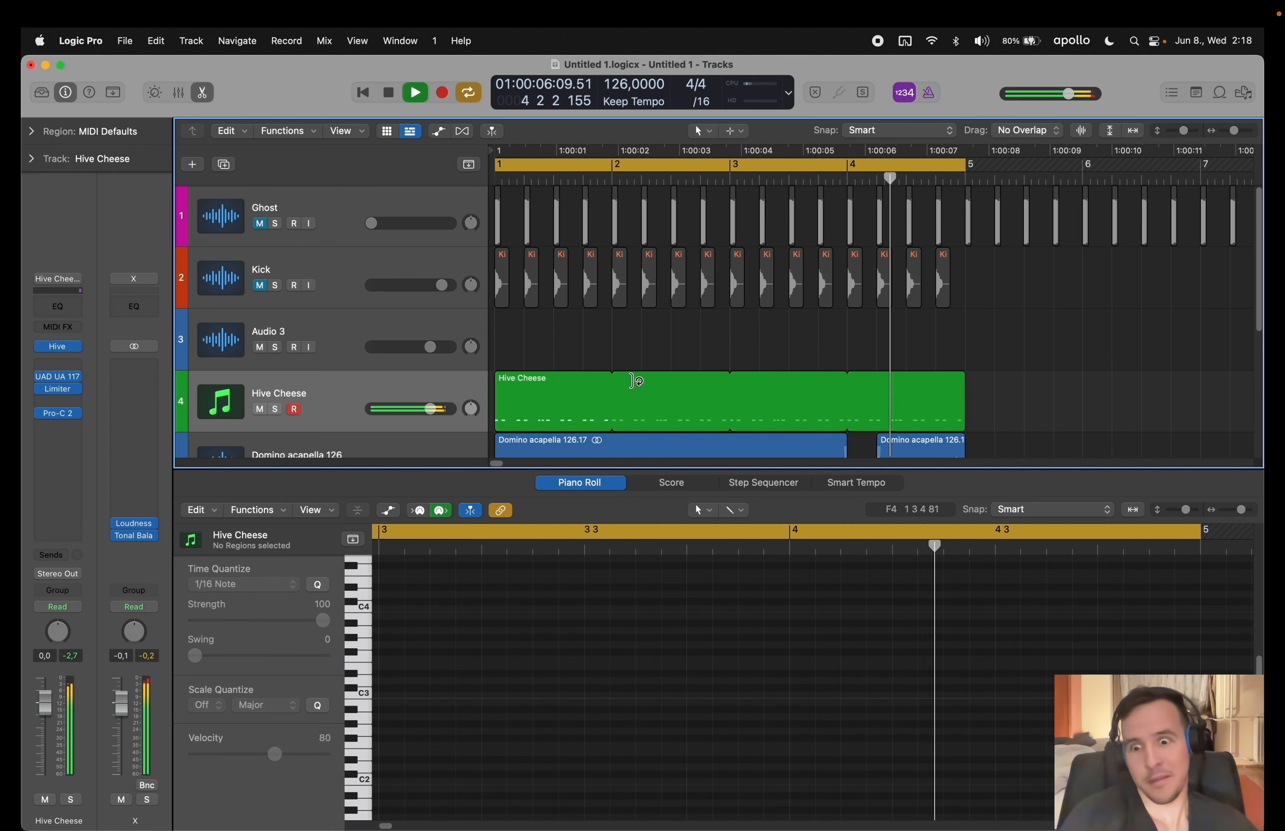
{"action": "left_click", "coordinate": [275, 409]}
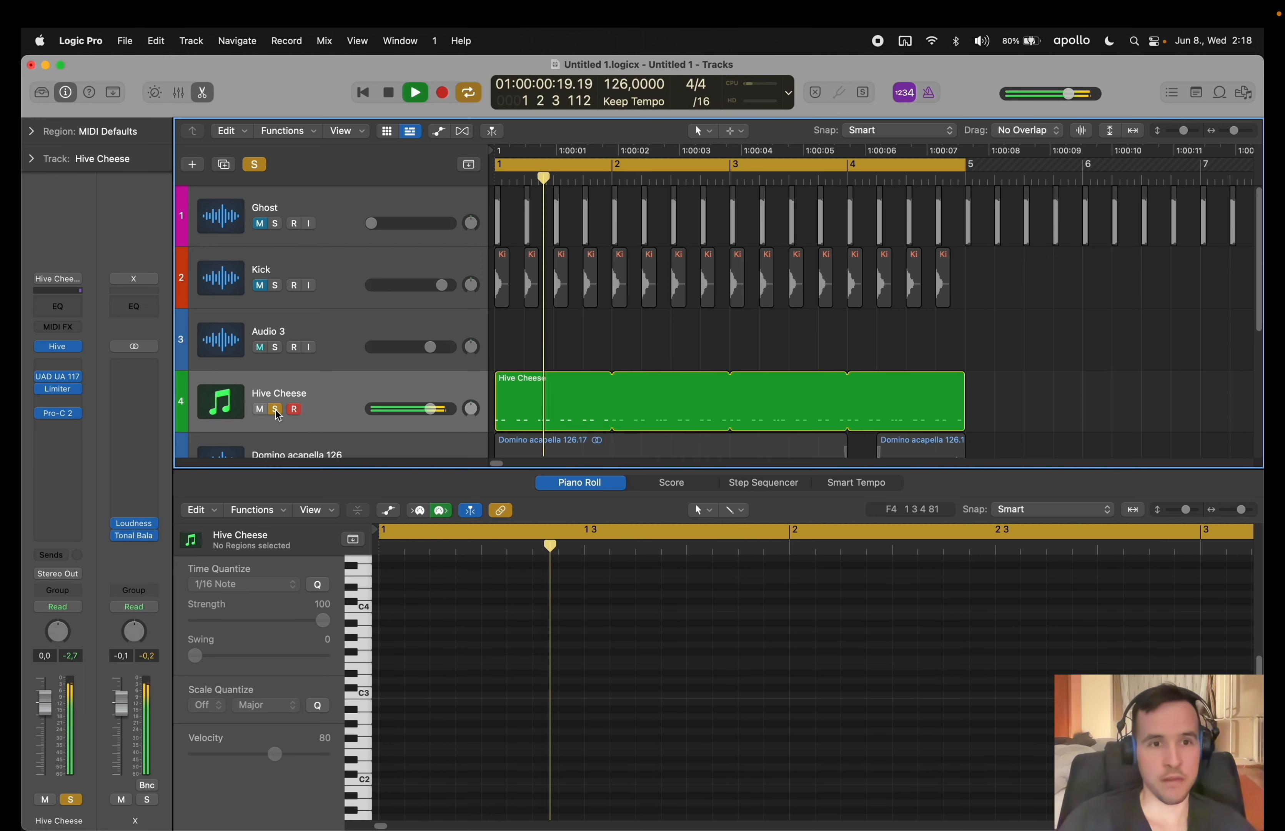
{"action": "left_click", "coordinate": [277, 410]}
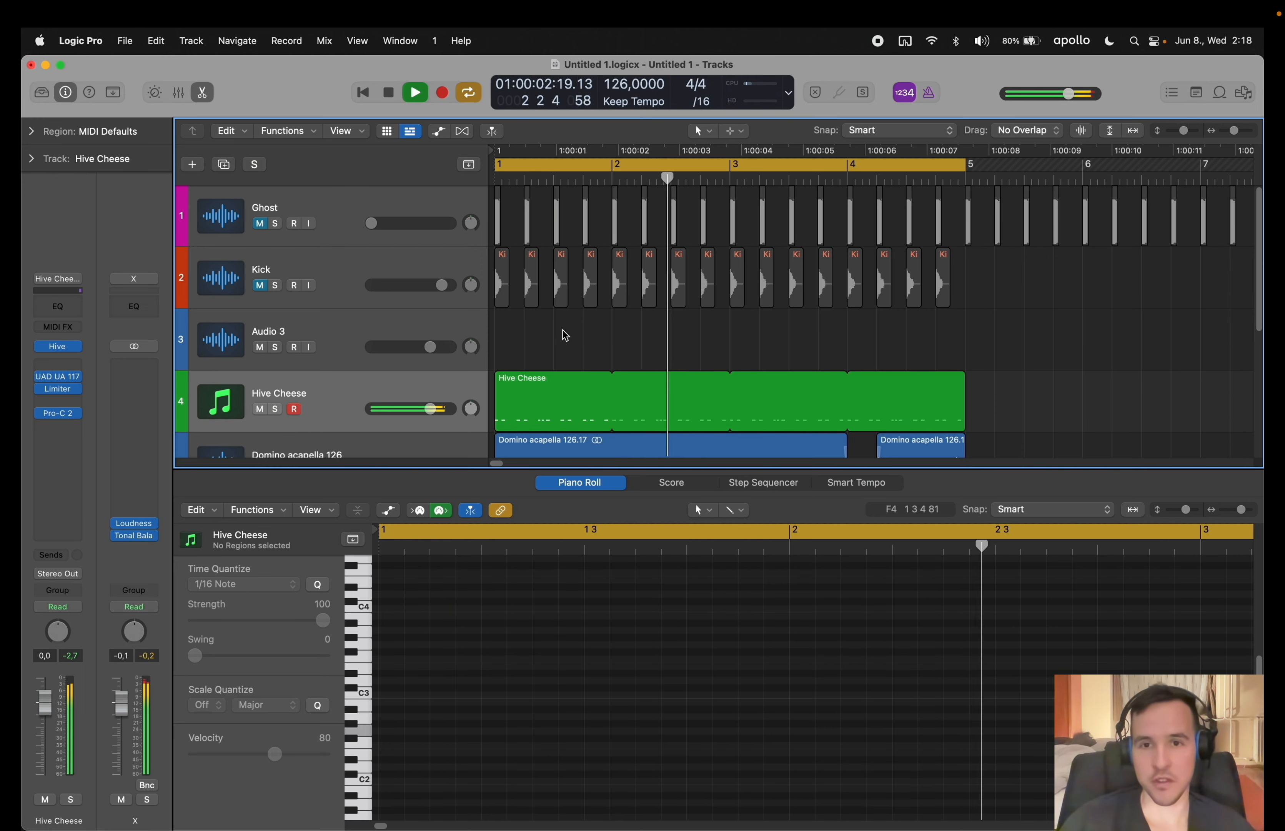
- Insert Pro-Q 3 after Pro-C 2 on the Hive Cheese track and add a 12 dB/oct low cut at about 18 Hz
{"action": "key", "text": "e"}
{"action": "left_click", "coordinate": [58, 426]}
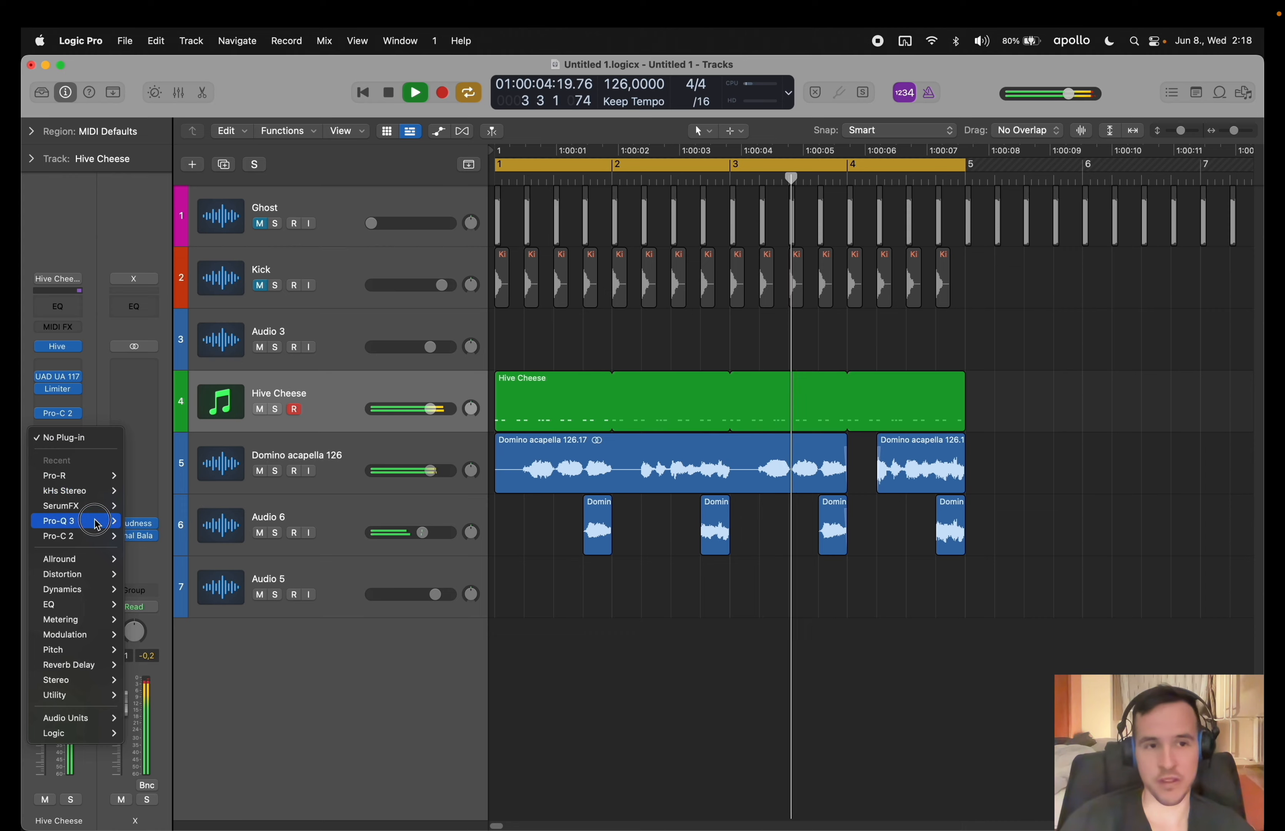
{"action": "mouse_move", "coordinate": [95, 533]}
{"action": "left_click", "coordinate": [142, 520]}
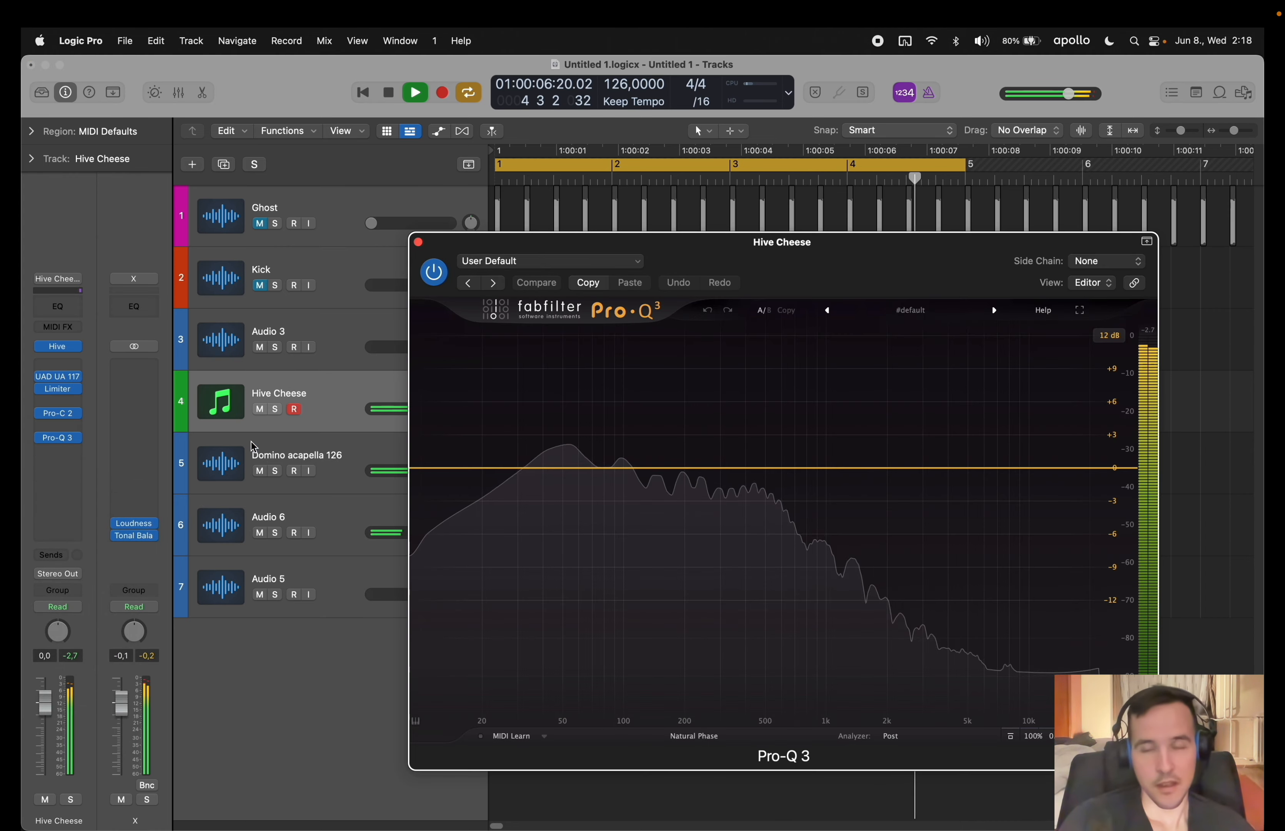
{"action": "left_click_drag", "start_coordinate": [443, 469], "coordinate": [473, 470]}
{"action": "left_click", "coordinate": [531, 493]}
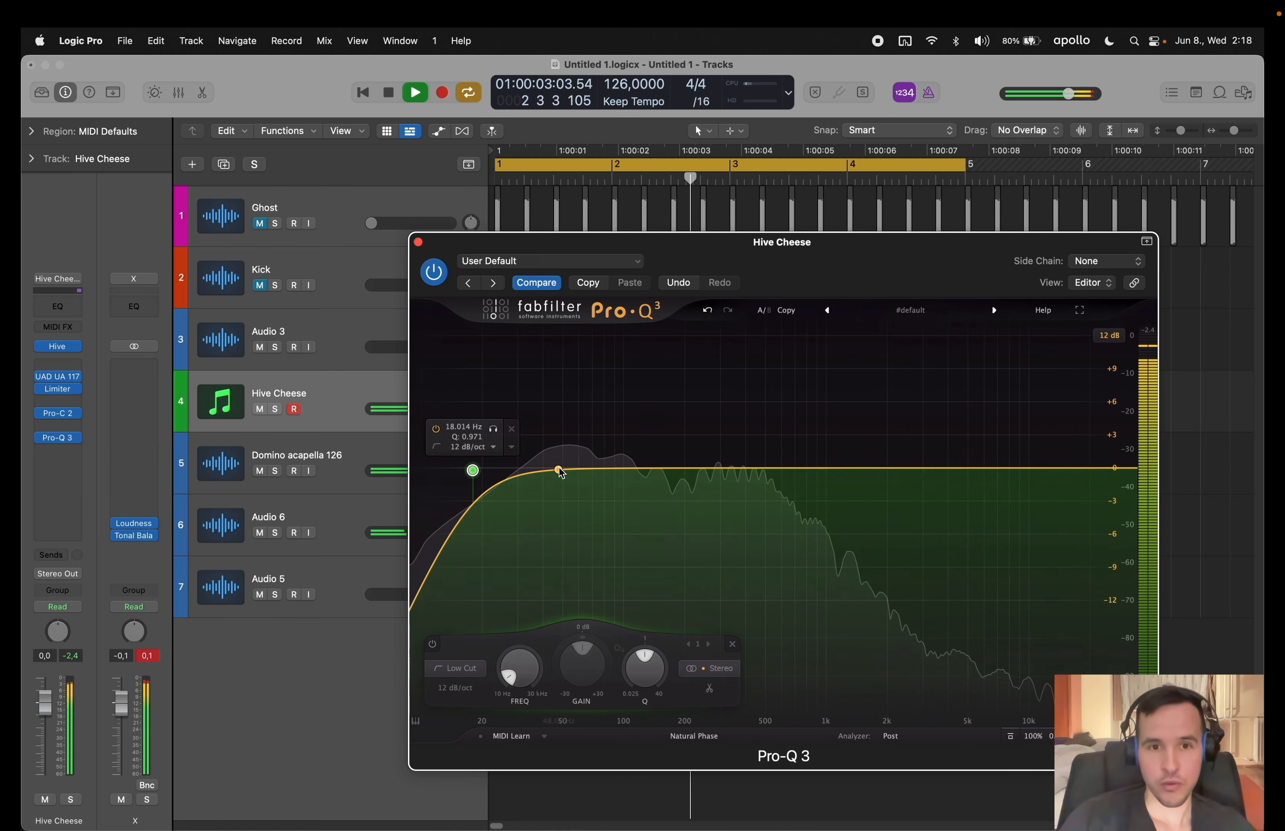
- Shape the Pro-Q 3 curve with a low-frequency dip near 50 Hz, a boost near 168 Hz and an upper-frequency boost
{"action": "left_click_drag", "start_coordinate": [559, 468], "coordinate": [559, 482]}
{"action": "left_click_drag", "start_coordinate": [667, 468], "coordinate": [669, 433]}
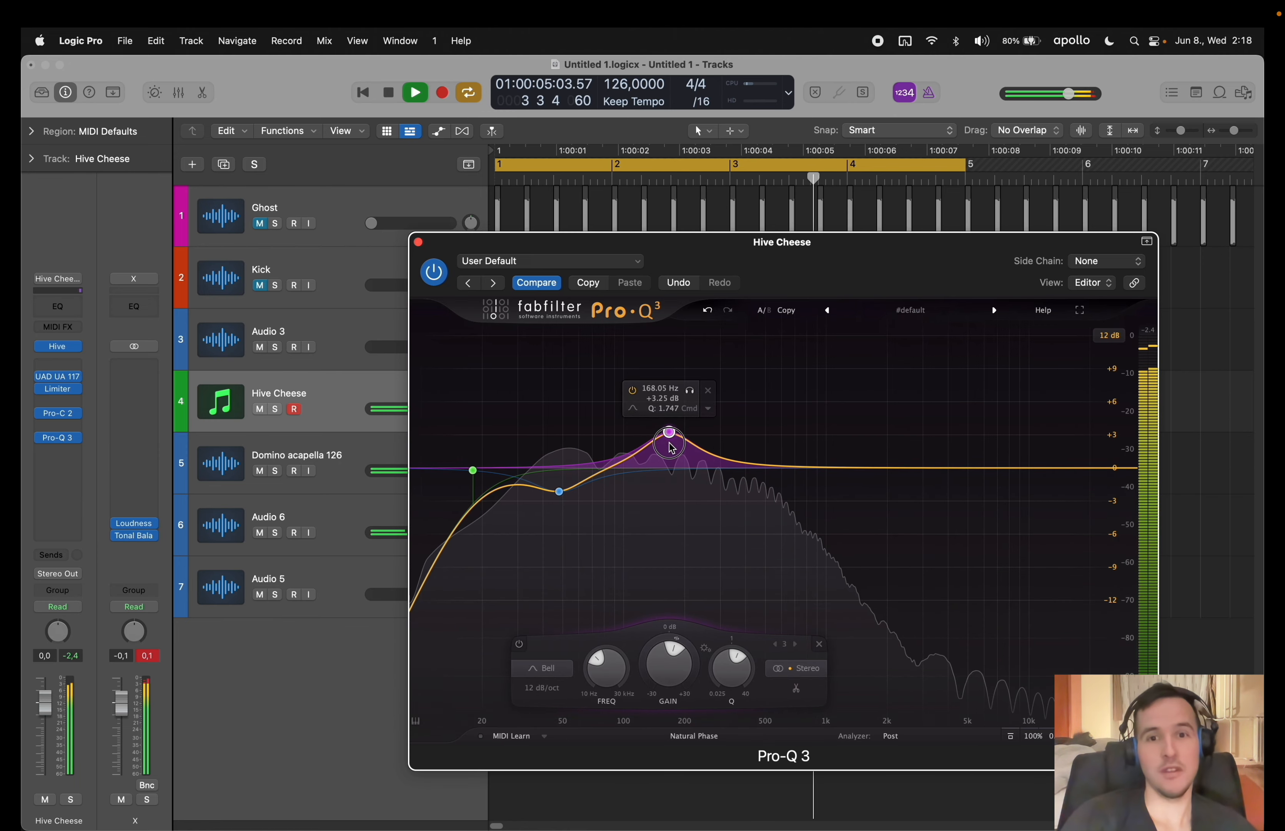
{"action": "left_click_drag", "start_coordinate": [913, 467], "coordinate": [926, 402]}
{"action": "left_click_drag", "start_coordinate": [656, 469], "coordinate": [656, 489]}
{"action": "left_click", "coordinate": [418, 242]}
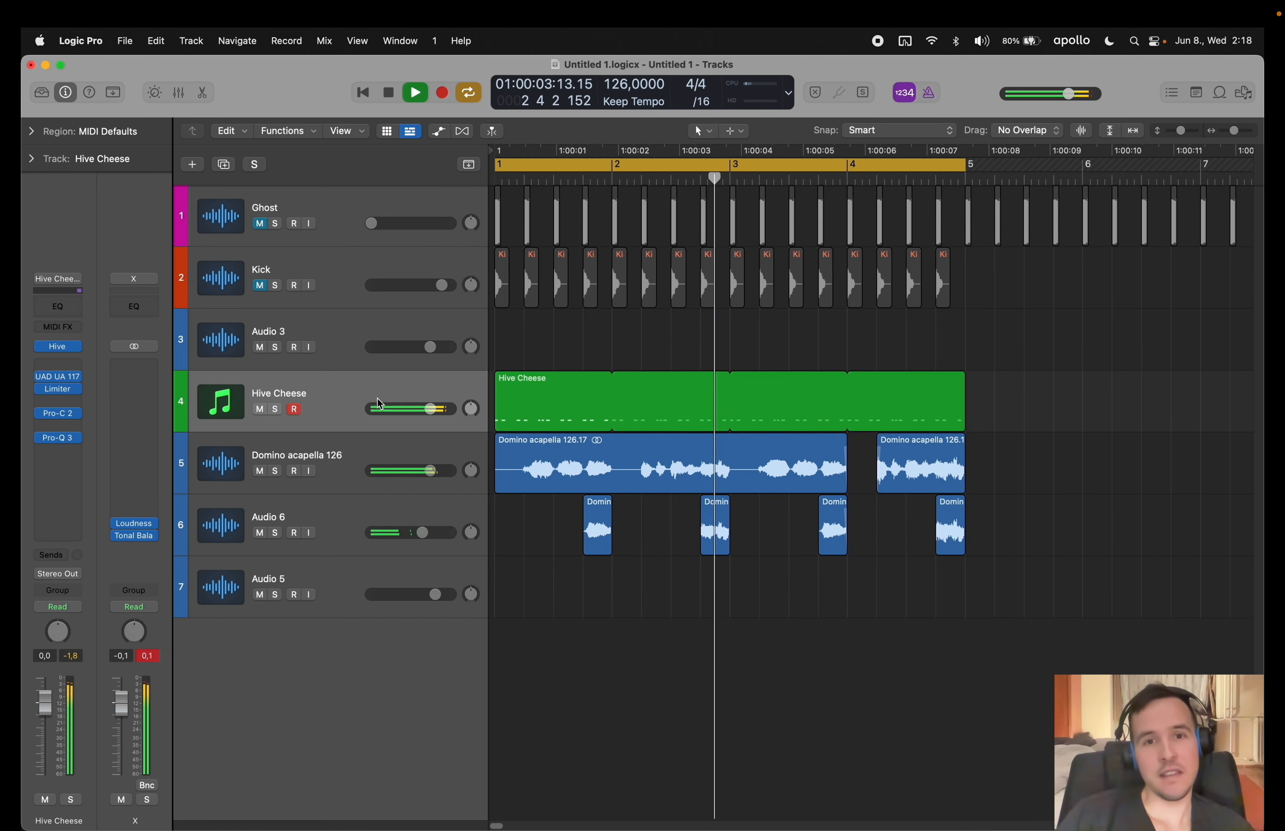
- Create a new software instrument track below Hive Cheese and look through the Pads channel strip settings
{"action": "key", "text": "alt+super+s"}
{"action": "left_click", "coordinate": [58, 279]}
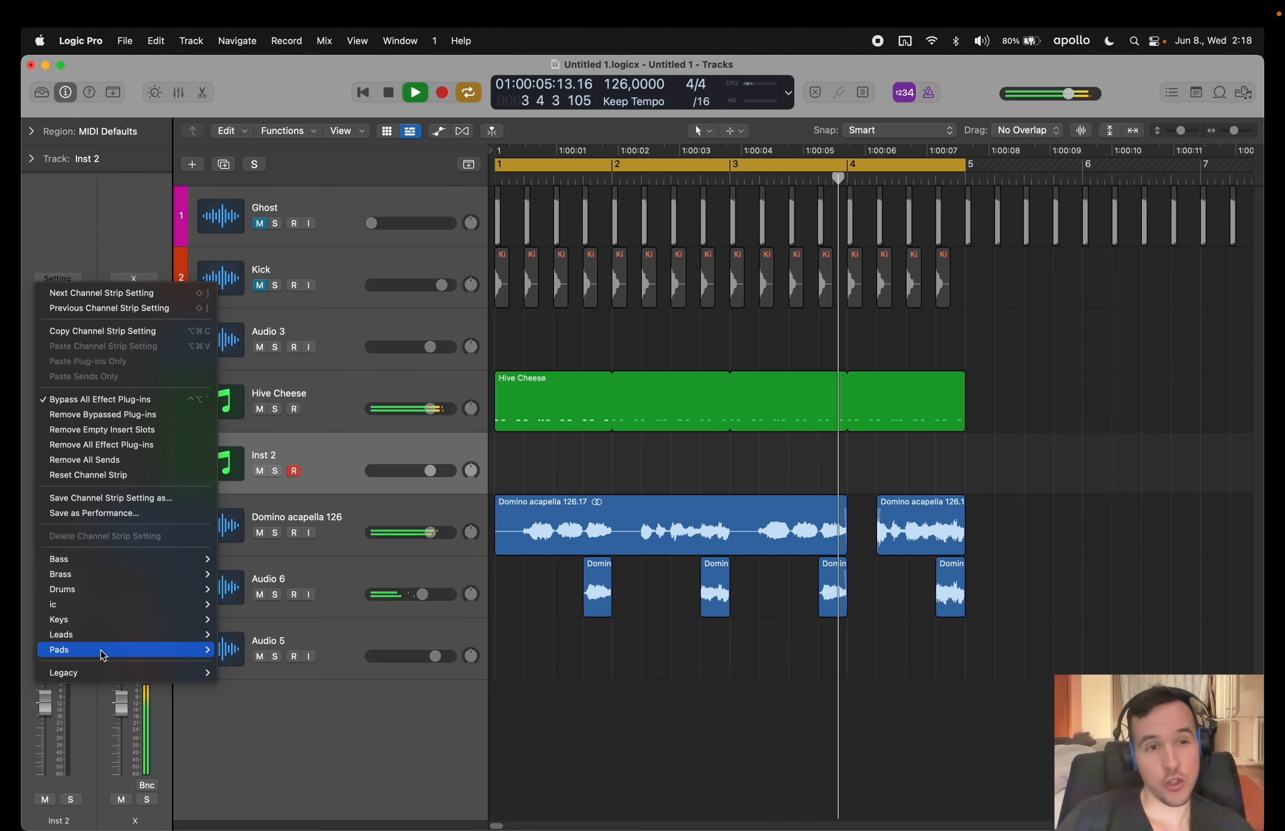
{"action": "mouse_move", "coordinate": [105, 656]}
{"action": "left_click", "coordinate": [654, 577]}
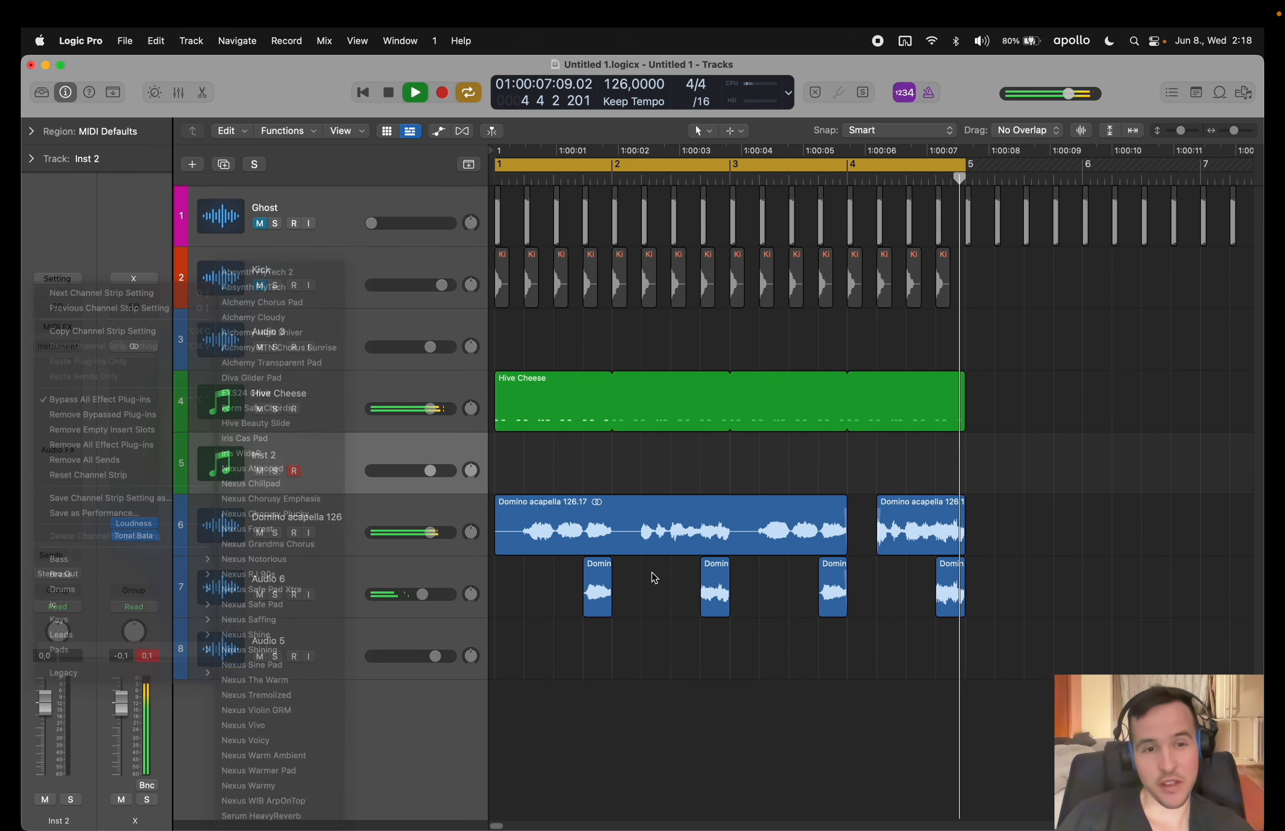
- Convert the Hive Cheese loops into separate one-bar regions and vary the note pitches in bars 2 and 4
{"action": "left_click_drag", "start_coordinate": [615, 408], "coordinate": [414, 420]}
{"action": "left_click", "coordinate": [547, 365]}
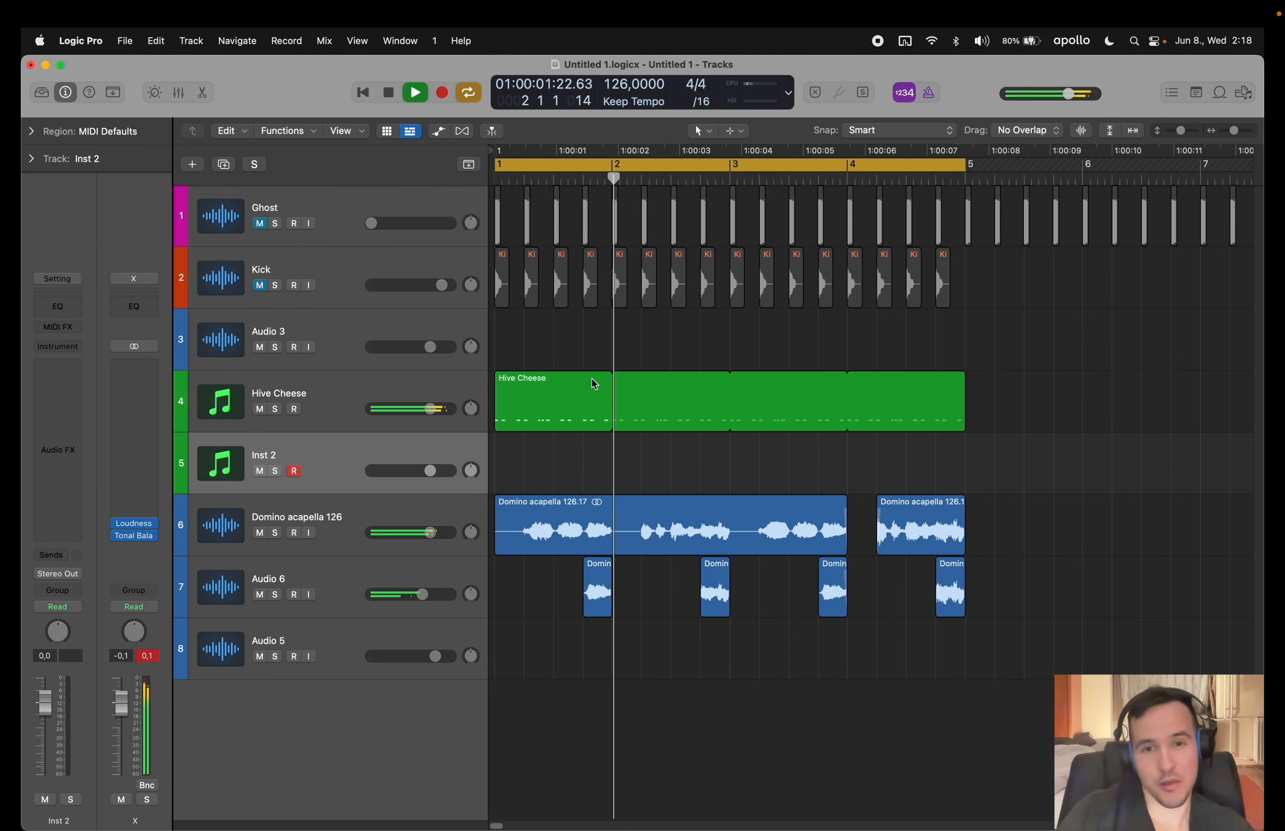
{"action": "left_click_drag", "start_coordinate": [612, 409], "coordinate": [729, 410]}
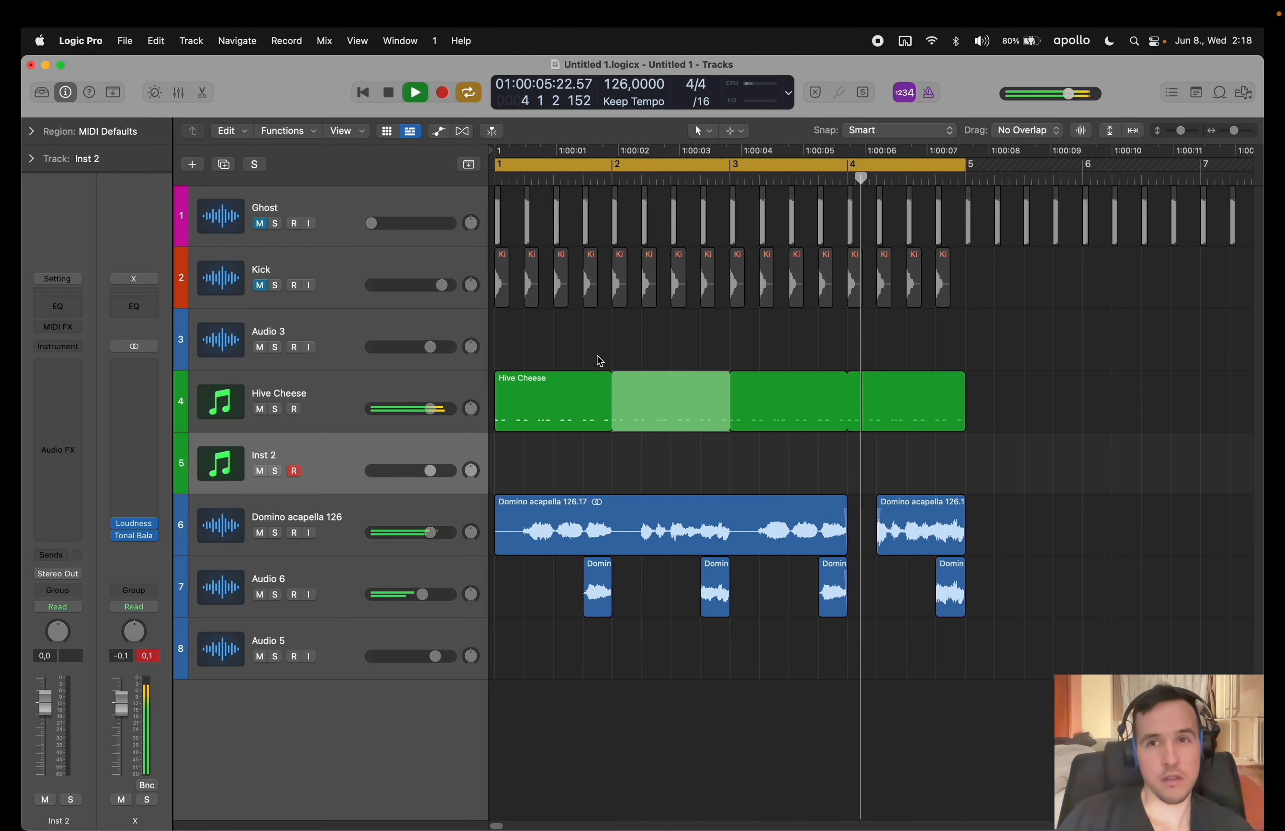
{"action": "left_click", "coordinate": [627, 397]}
{"action": "double_click", "coordinate": [582, 413]}
{"action": "left_click_drag", "start_coordinate": [554, 661], "coordinate": [516, 712]}
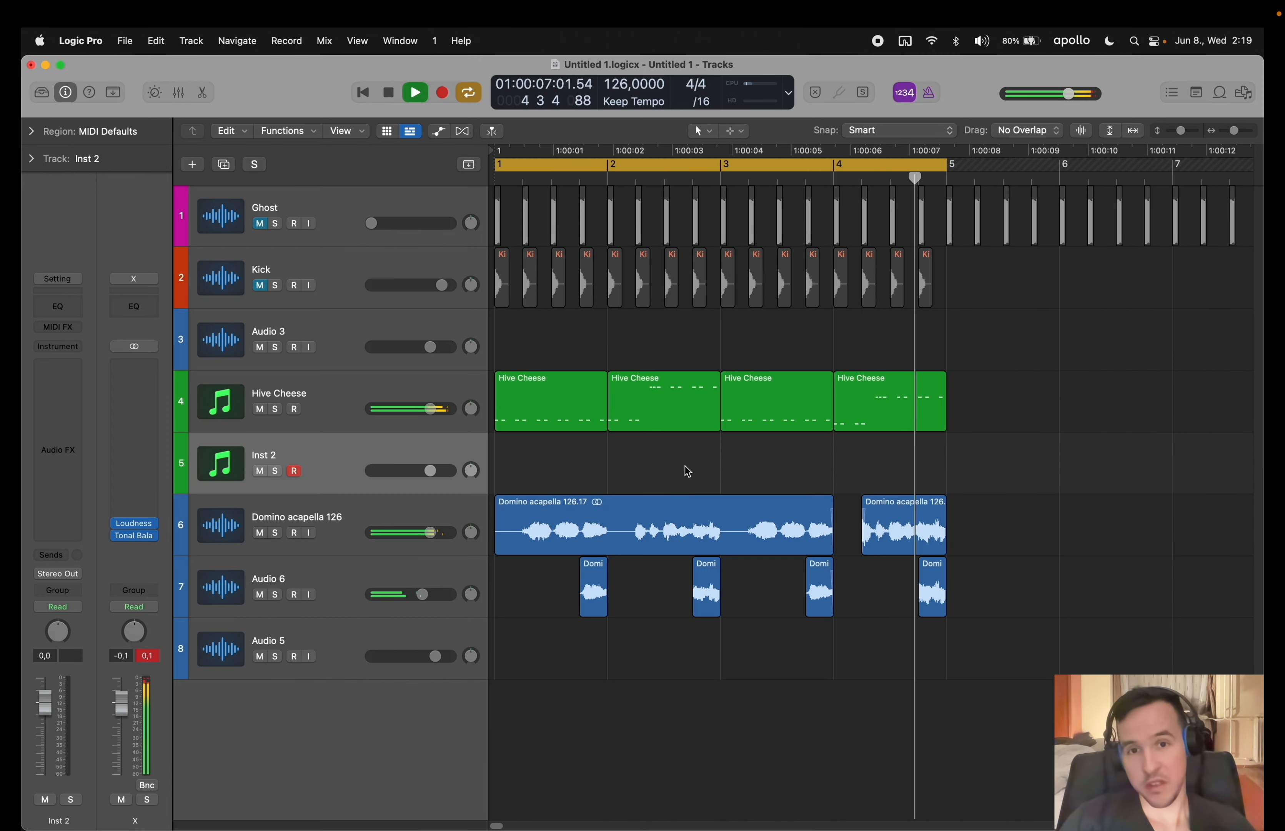
- Load the Diva Muted Pluck keys setting on the Inst 2 track and open Musical Typing to play it
{"action": "left_click", "coordinate": [76, 280]}
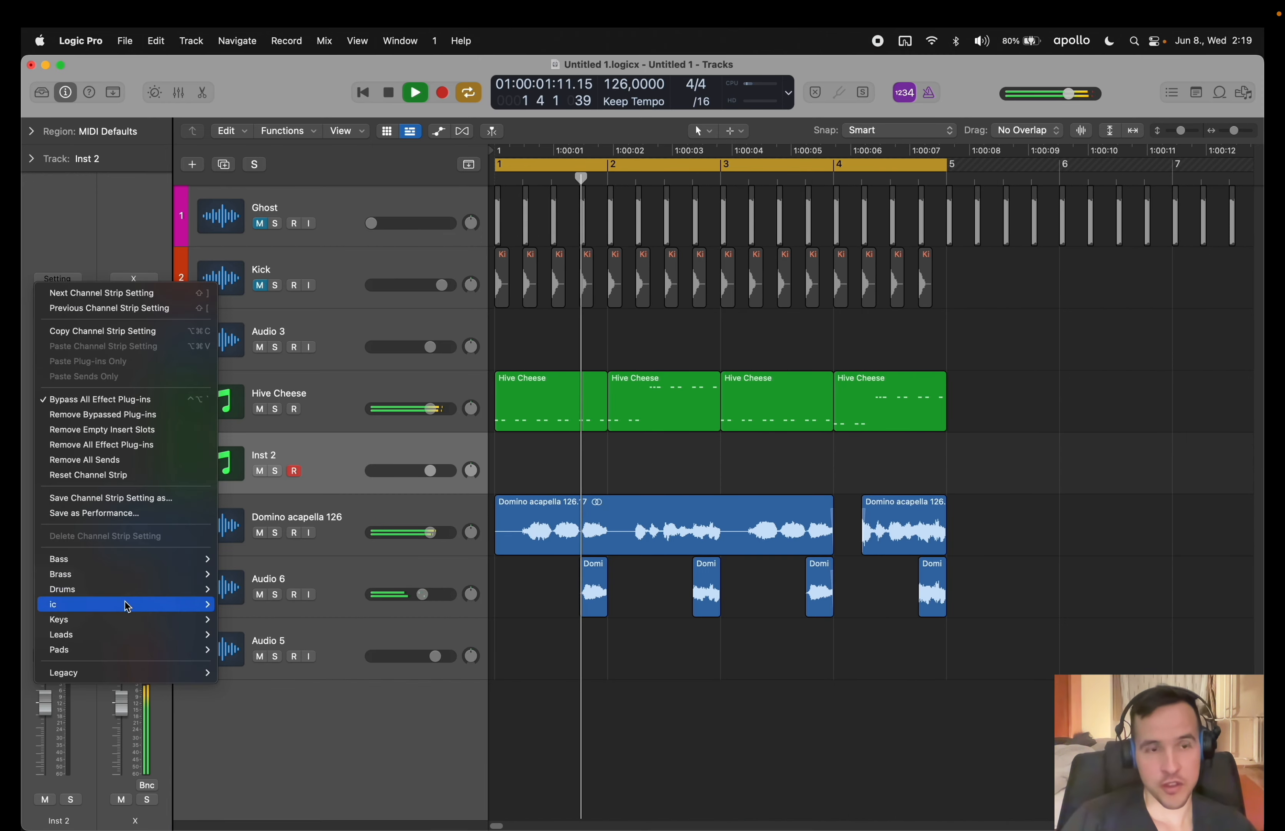
{"action": "mouse_move", "coordinate": [112, 621]}
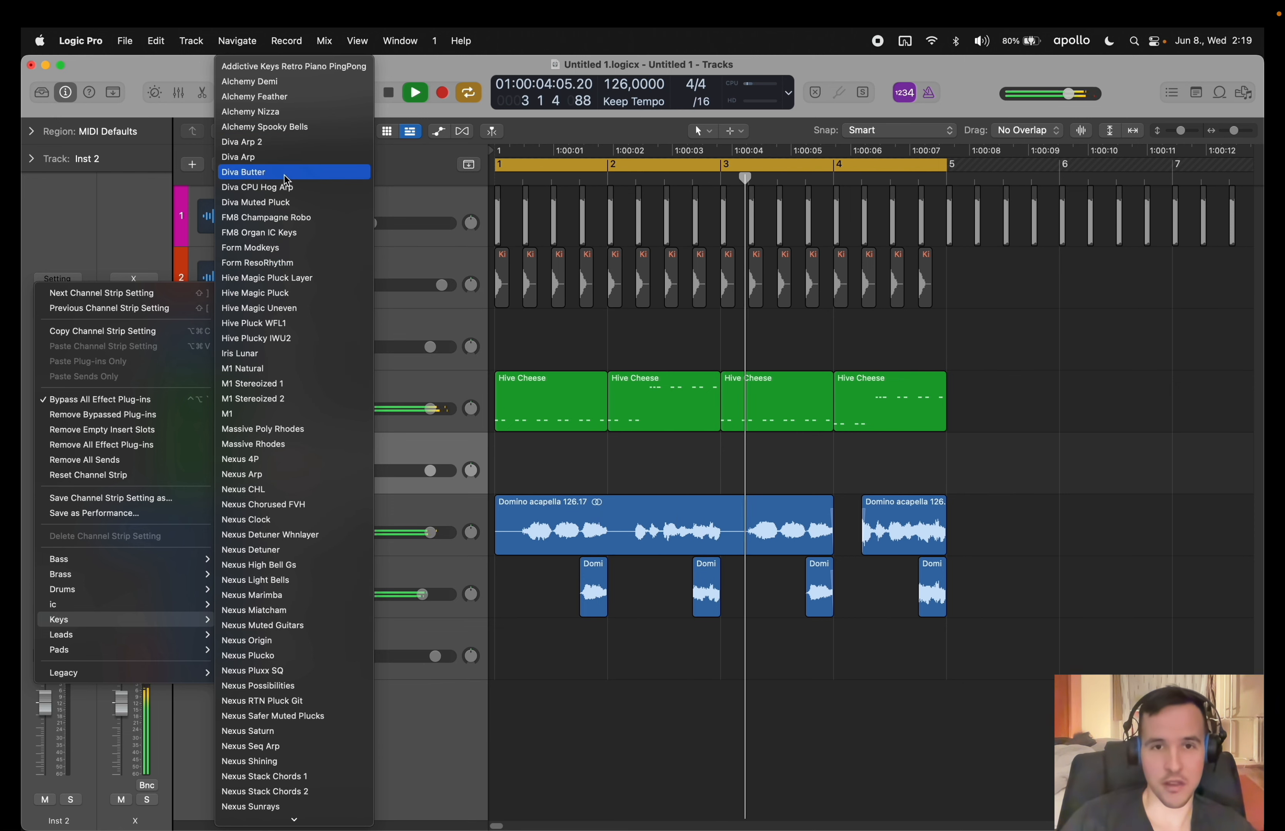
{"action": "left_click", "coordinate": [286, 203]}
{"action": "key", "text": "super+k"}
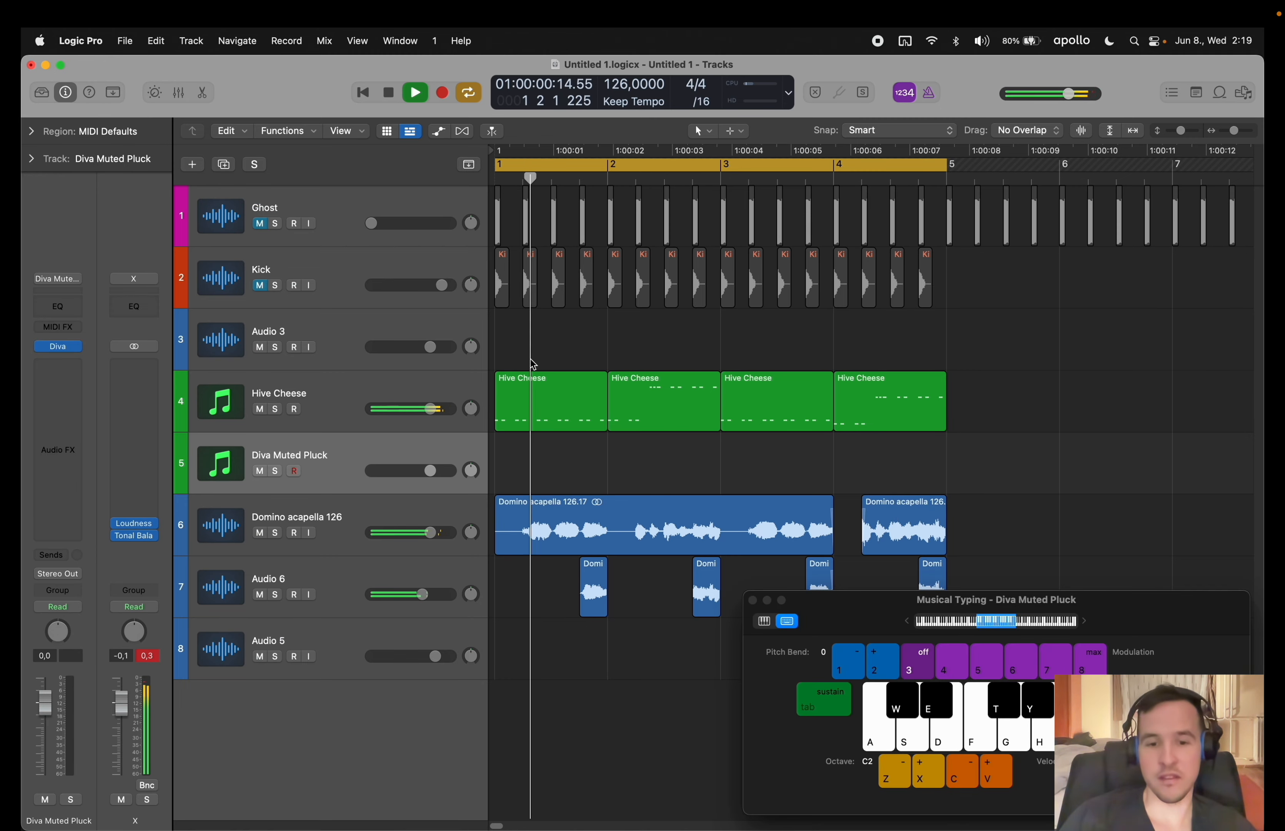
{"action": "key", "text": "t"}
- Raise the new instrument track's volume to 5.6 dB and step through neighbouring channel strip settings to Diva Arp
{"action": "left_click_drag", "start_coordinate": [45, 702], "coordinate": [49, 670]}
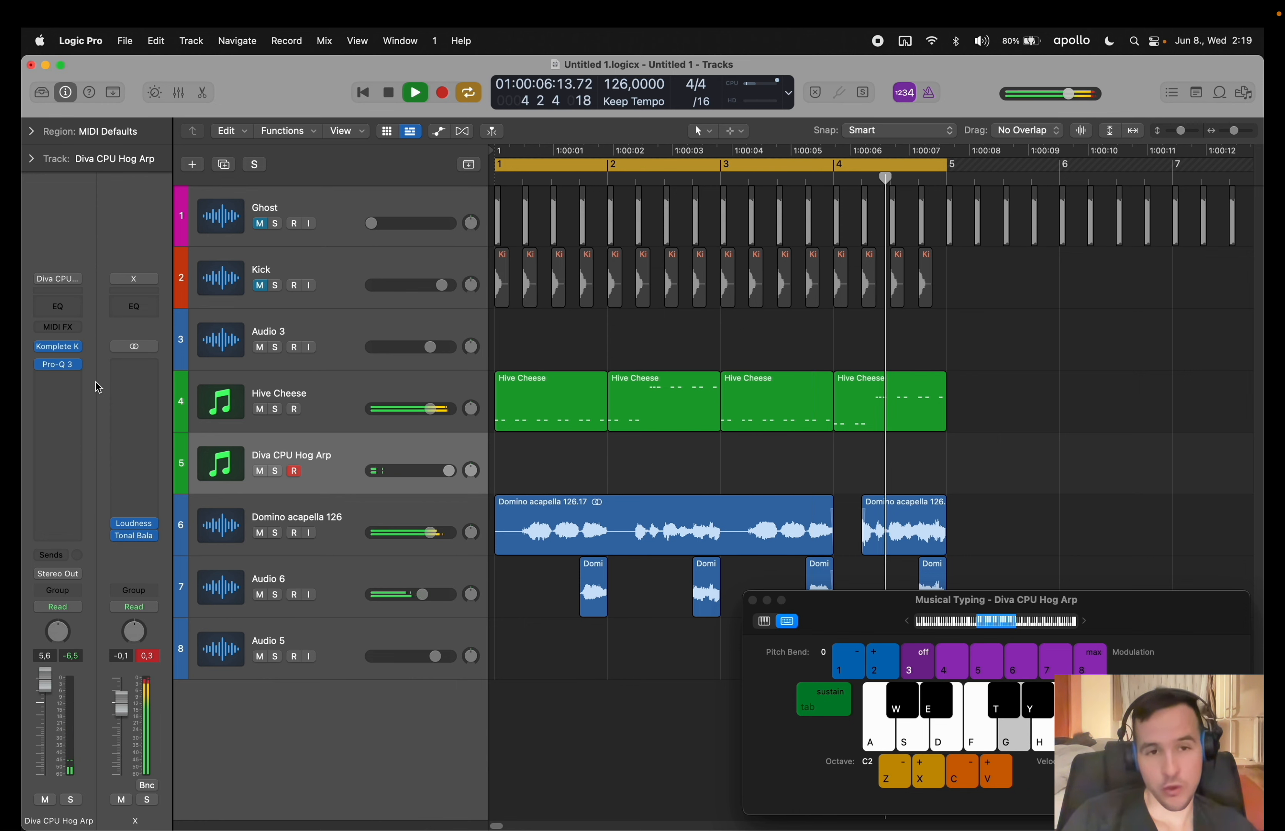
{"action": "key", "text": "]"}
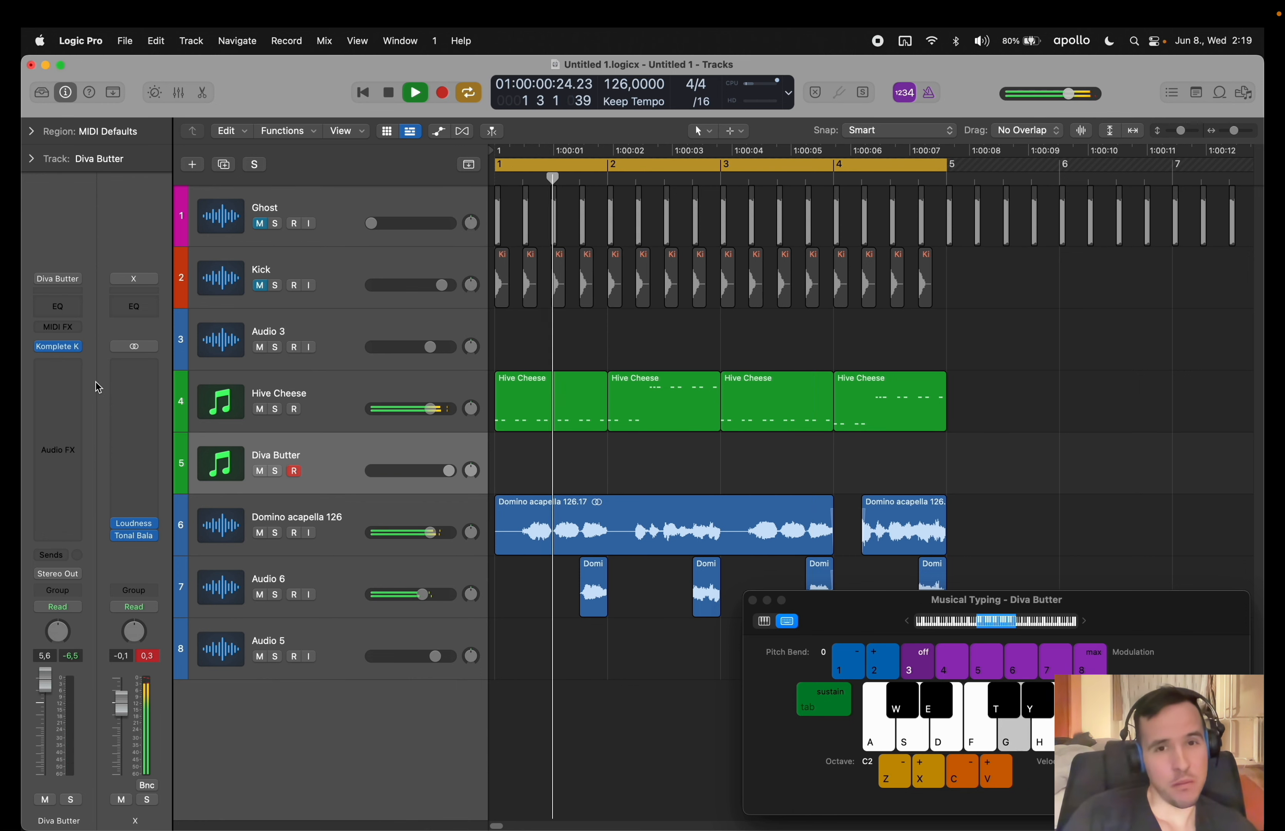
{"action": "key", "text": "]"}
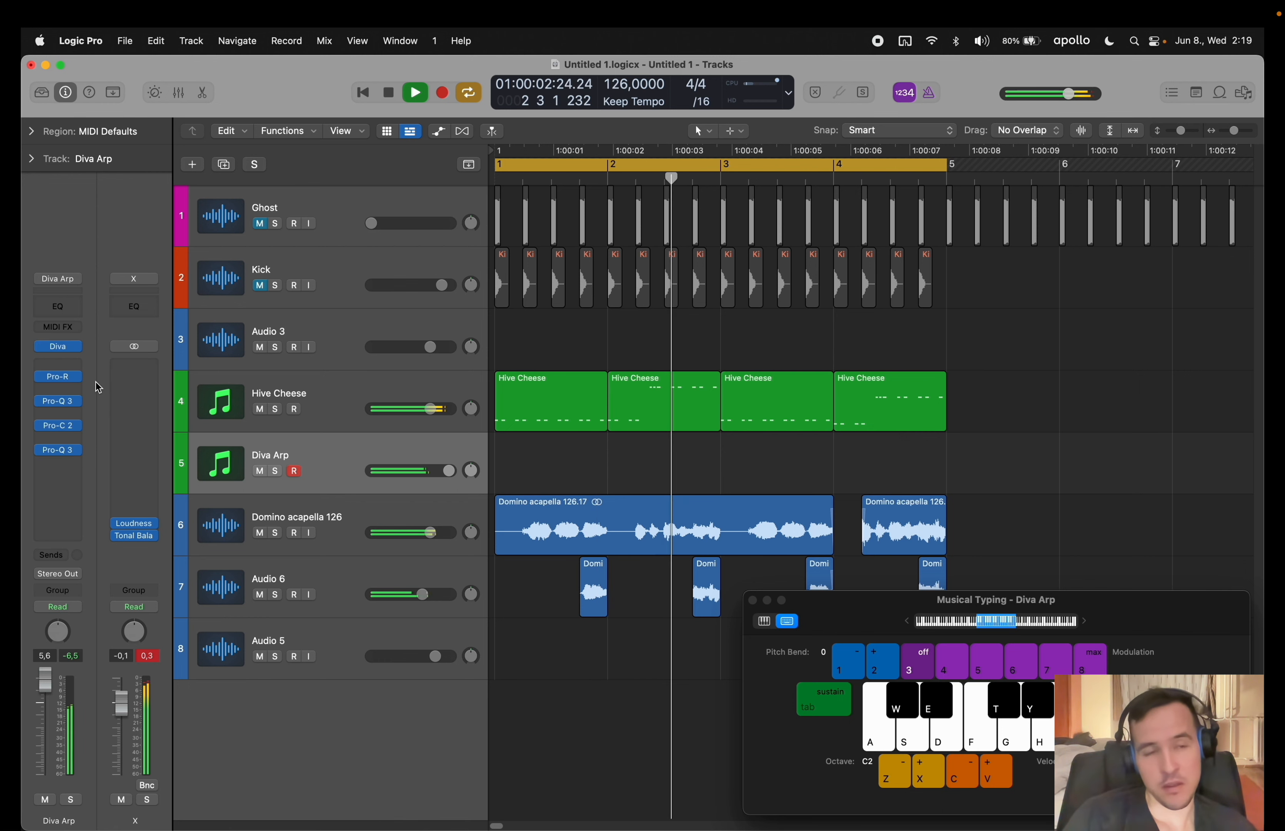
- Raise the Musical Typing octave to C4 and set the instrument track's volume to 4.6 dB
{"action": "key", "text": "x"}
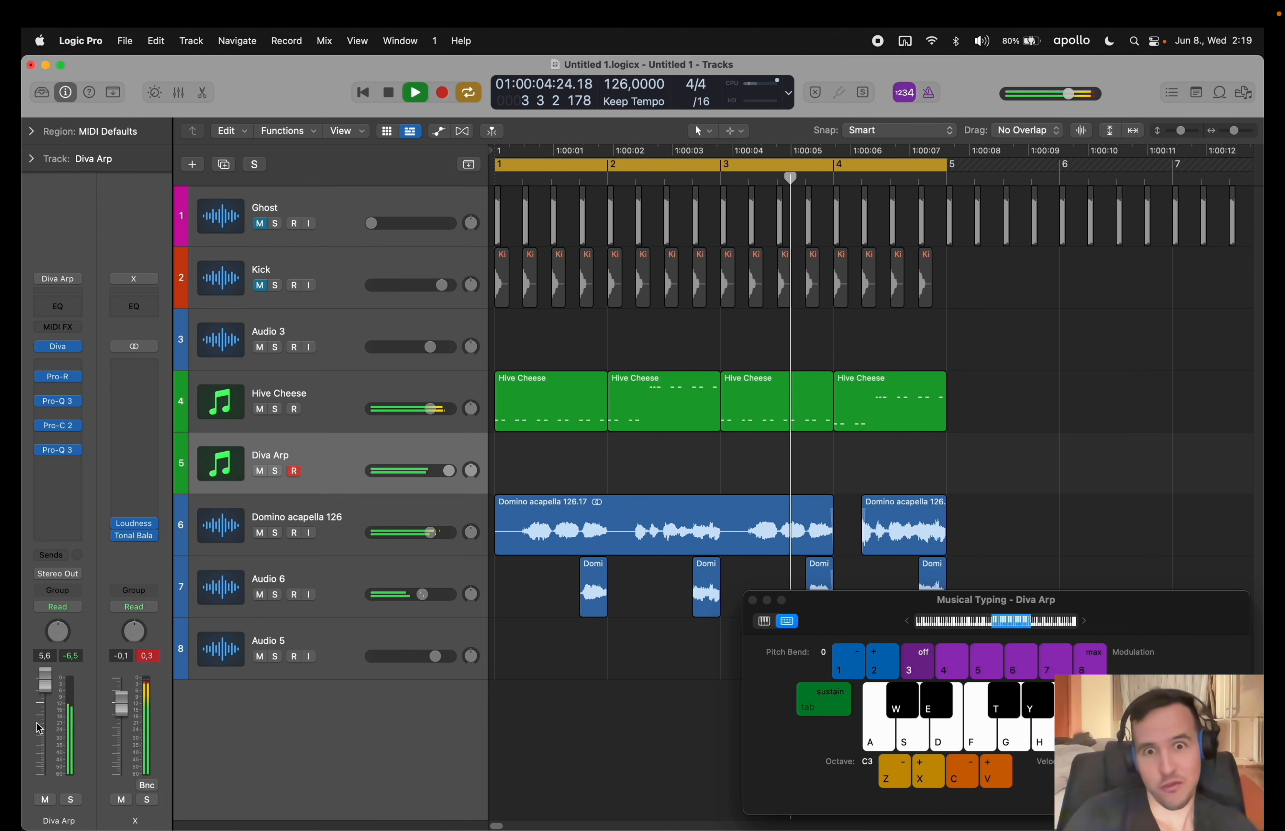
{"action": "key", "text": "x"}
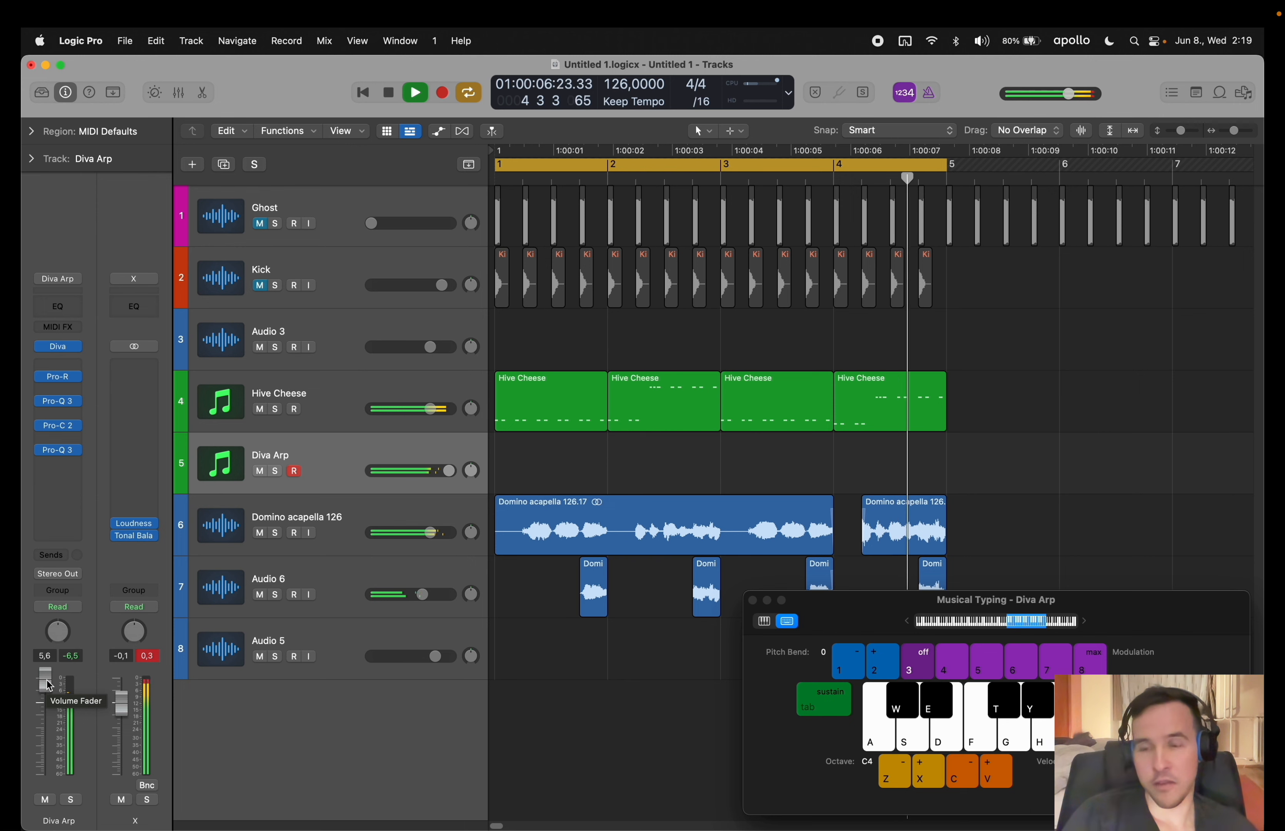
{"action": "left_click_drag", "start_coordinate": [48, 685], "coordinate": [49, 691]}
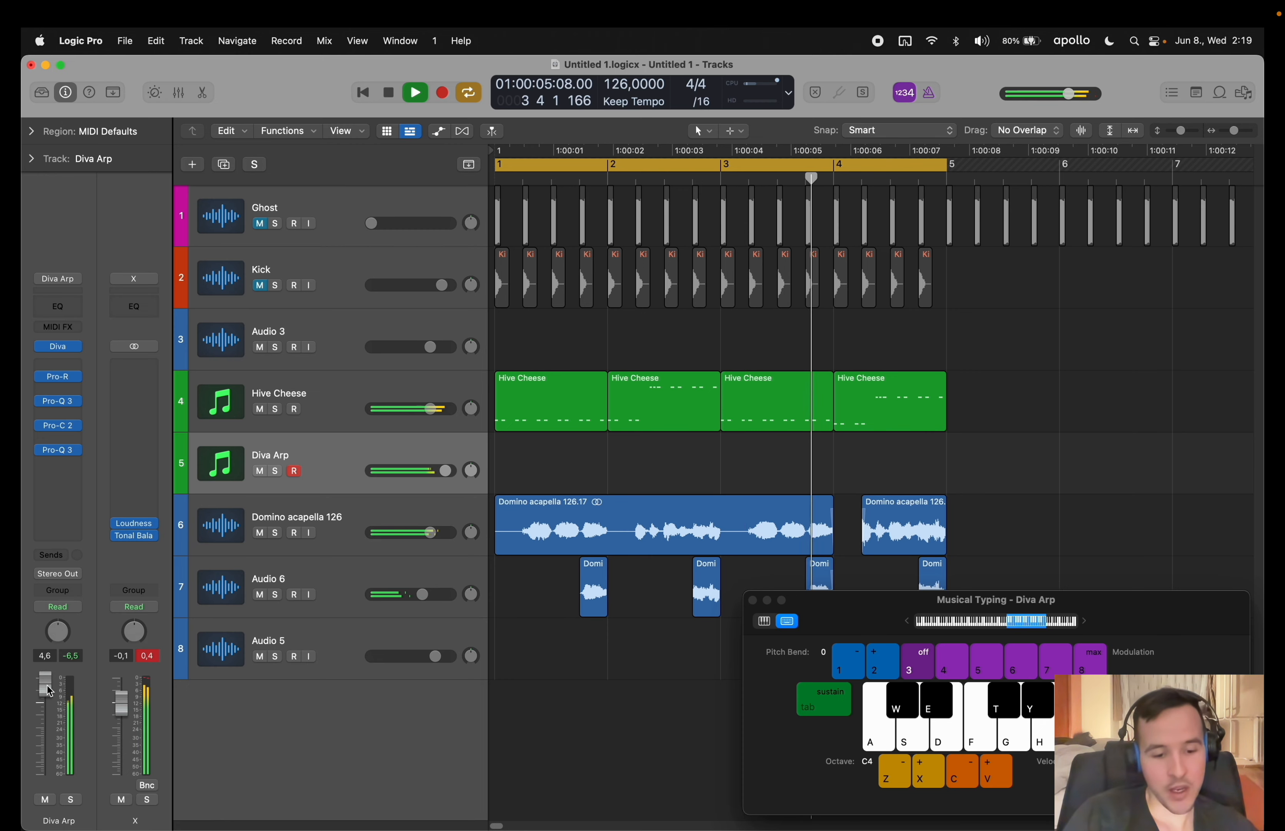
- Load the Hive Pluck WFL1 keys setting on the instrument track and remove the Pro-C 2 plug-in from its last insert slot
{"action": "left_click", "coordinate": [74, 282]}
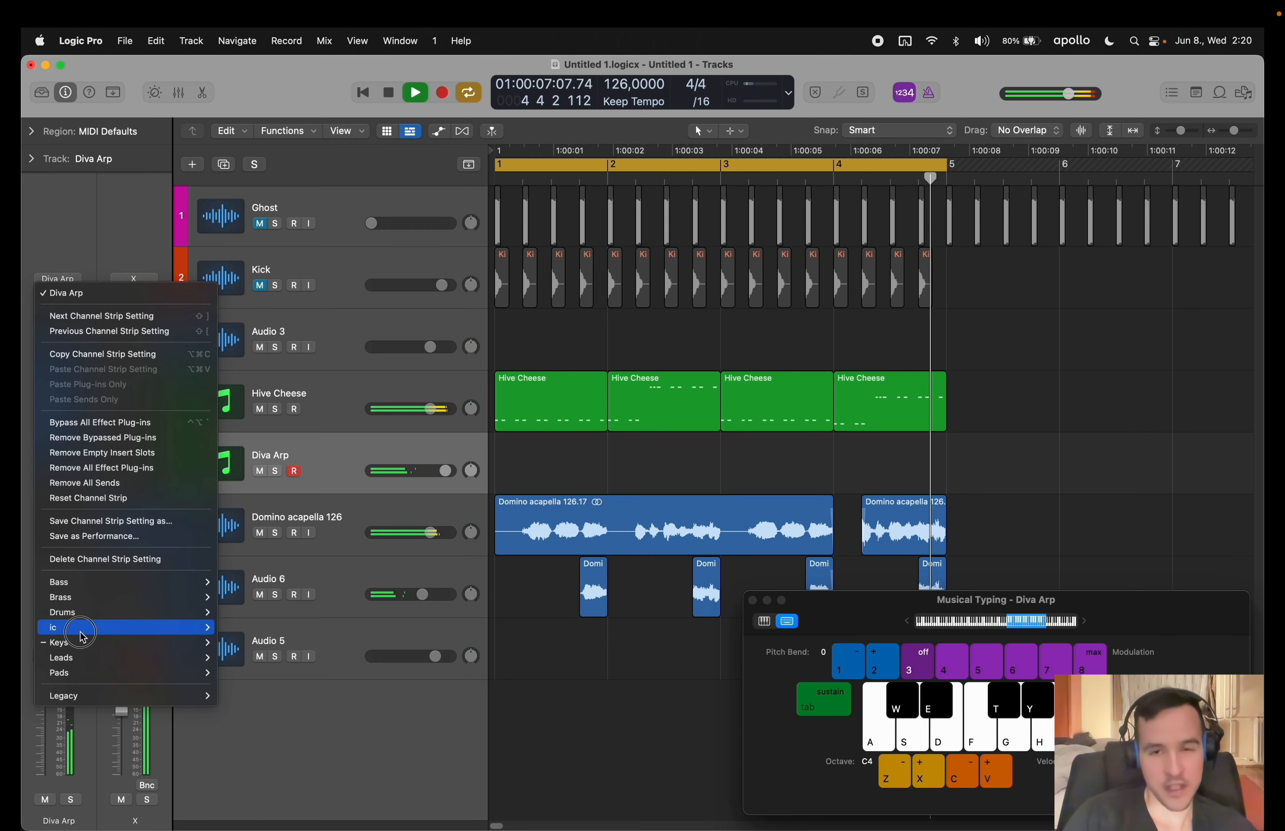
{"action": "mouse_move", "coordinate": [81, 643]}
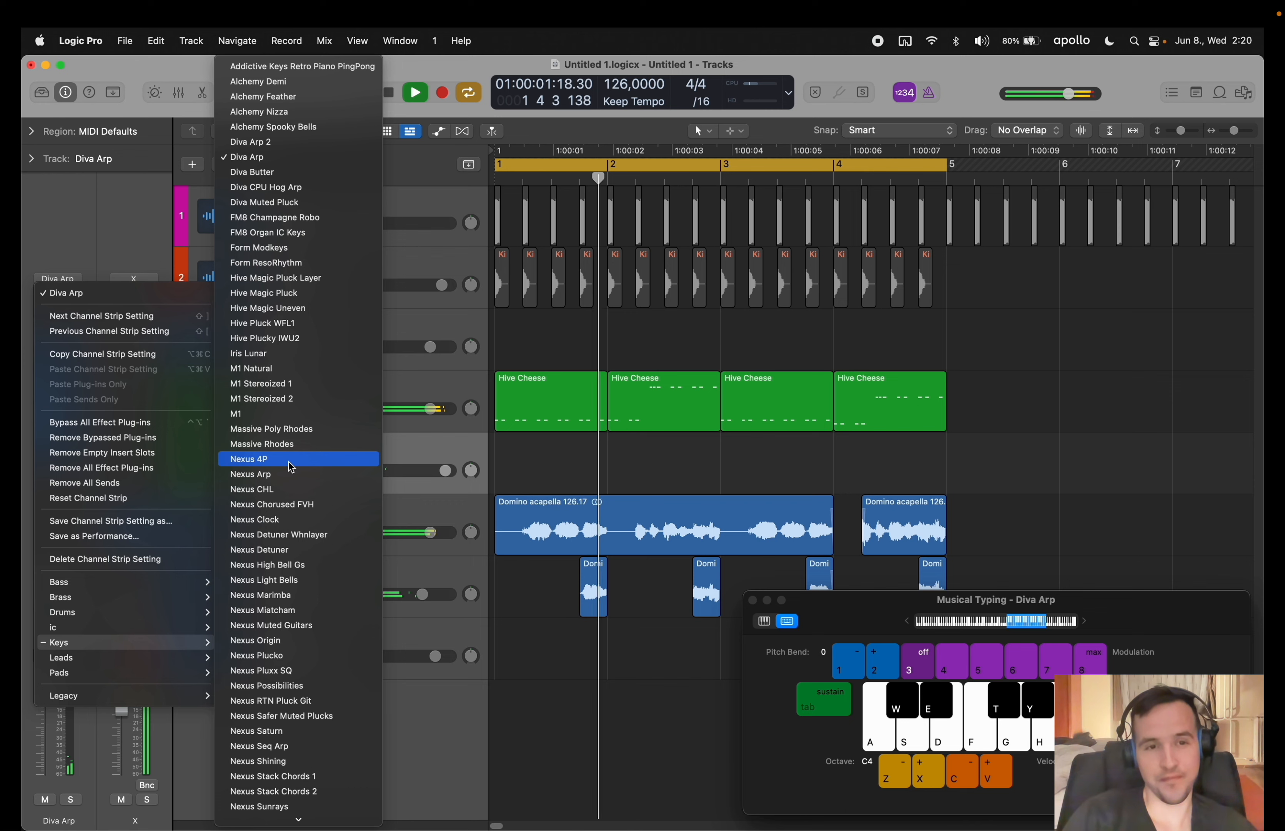
{"action": "mouse_move", "coordinate": [282, 830]}
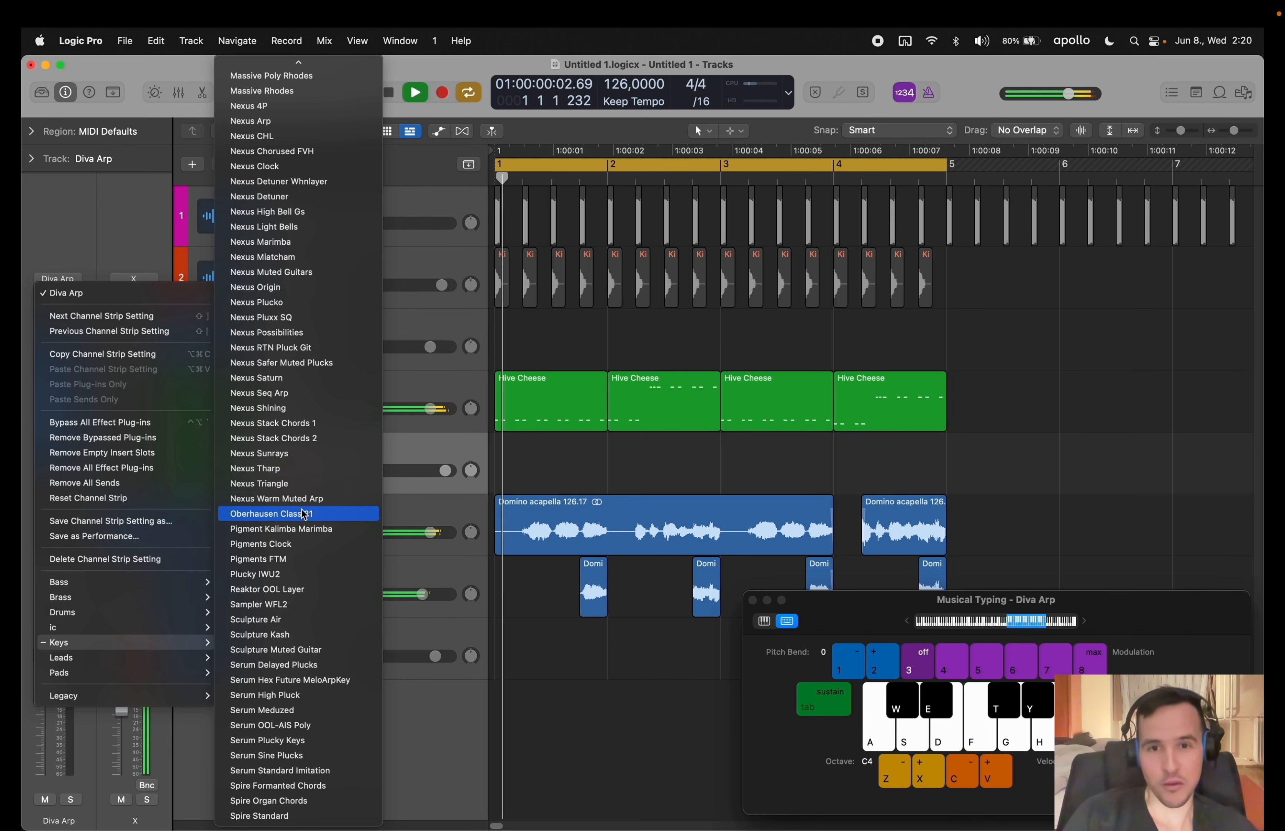
{"action": "mouse_move", "coordinate": [300, 69]}
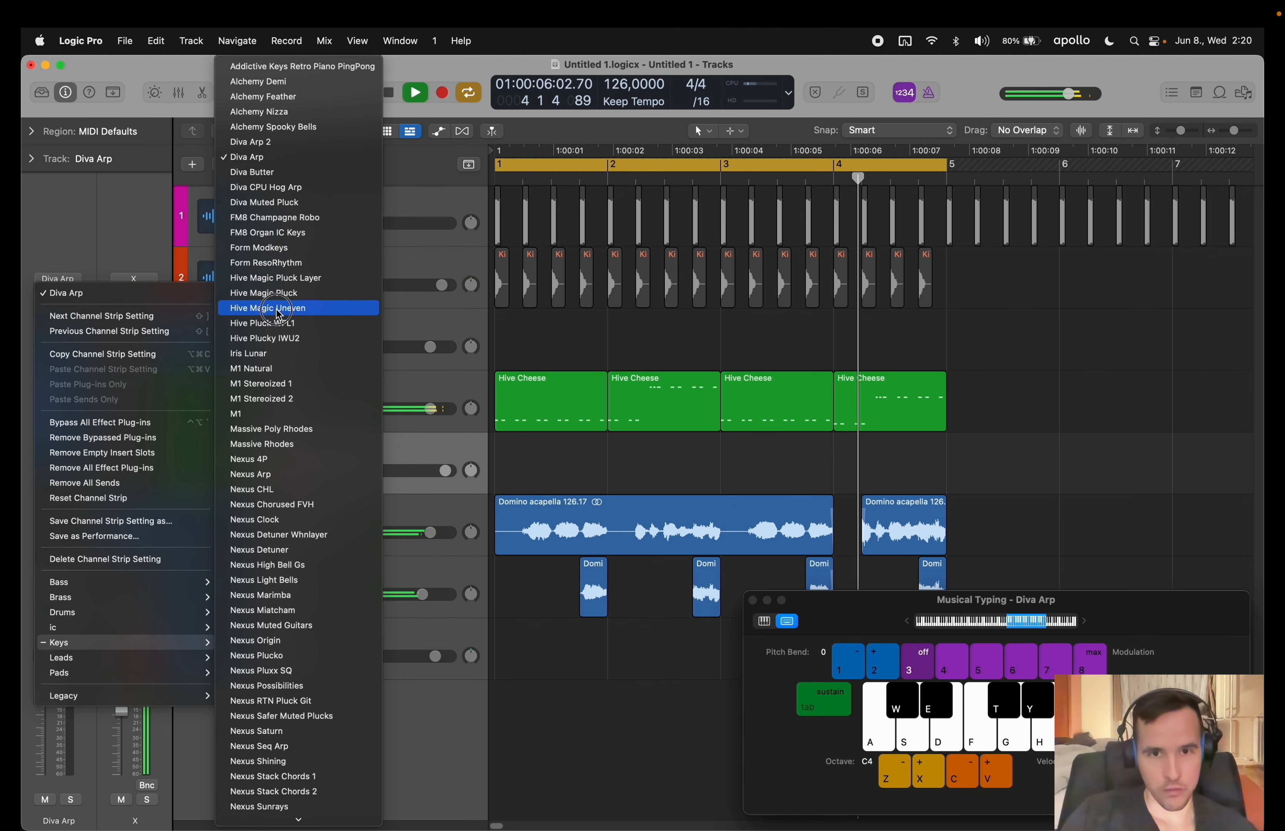
{"action": "left_click", "coordinate": [286, 327]}
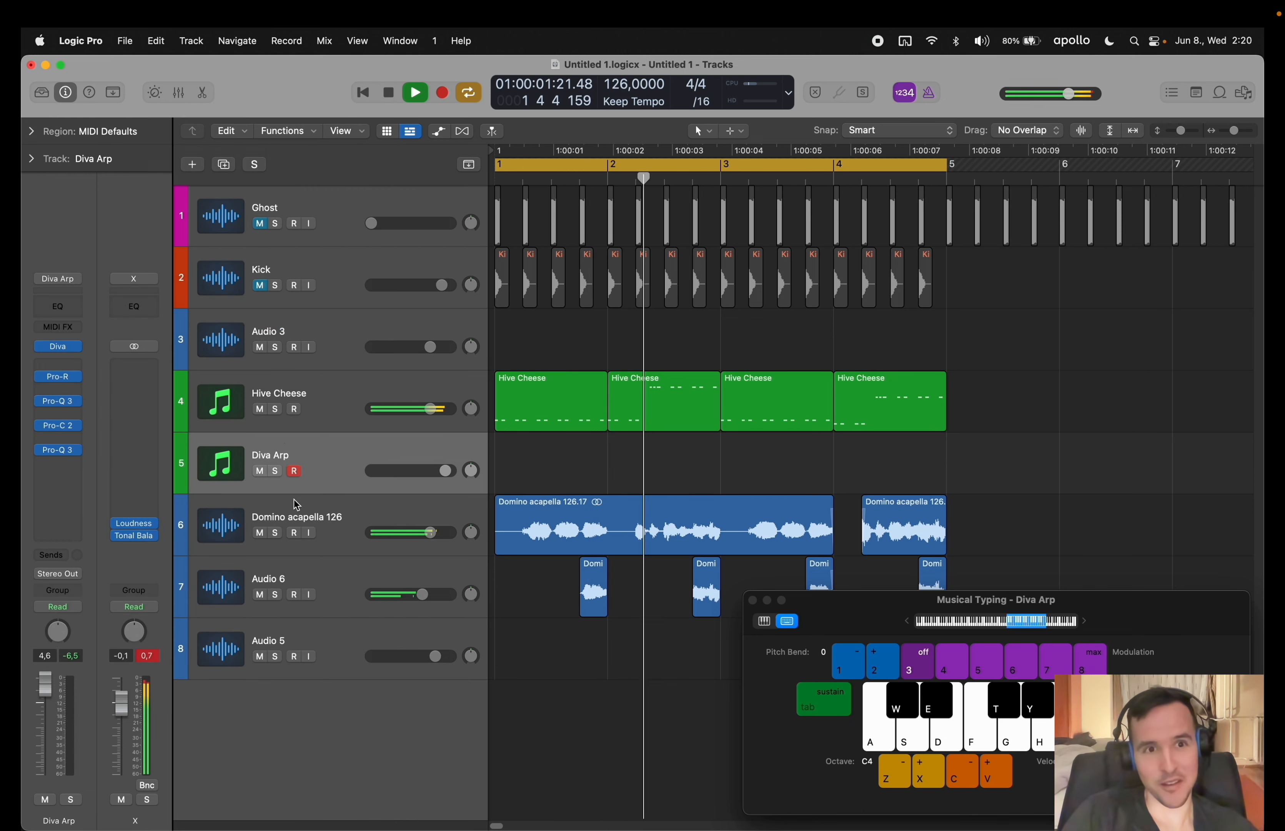
{"action": "left_click", "coordinate": [78, 512]}
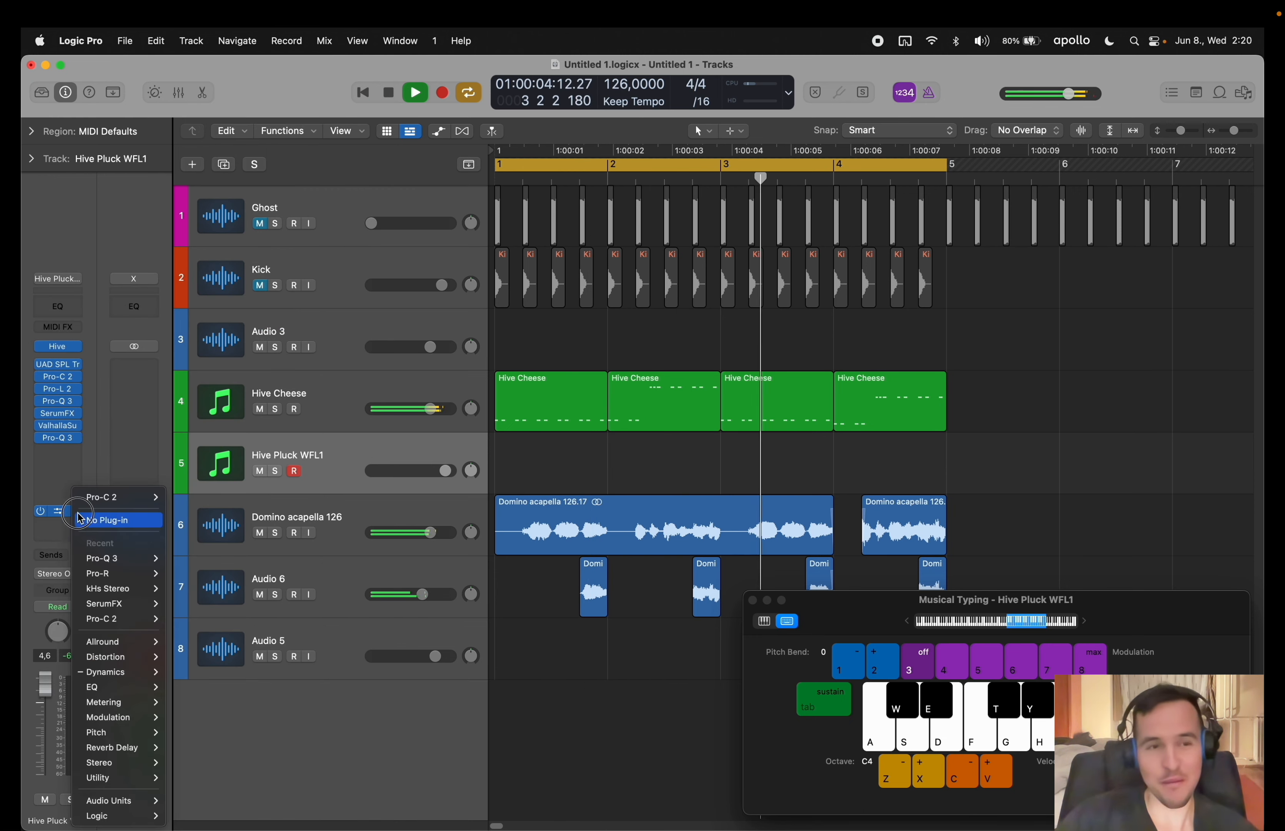
{"action": "left_click", "coordinate": [103, 520]}
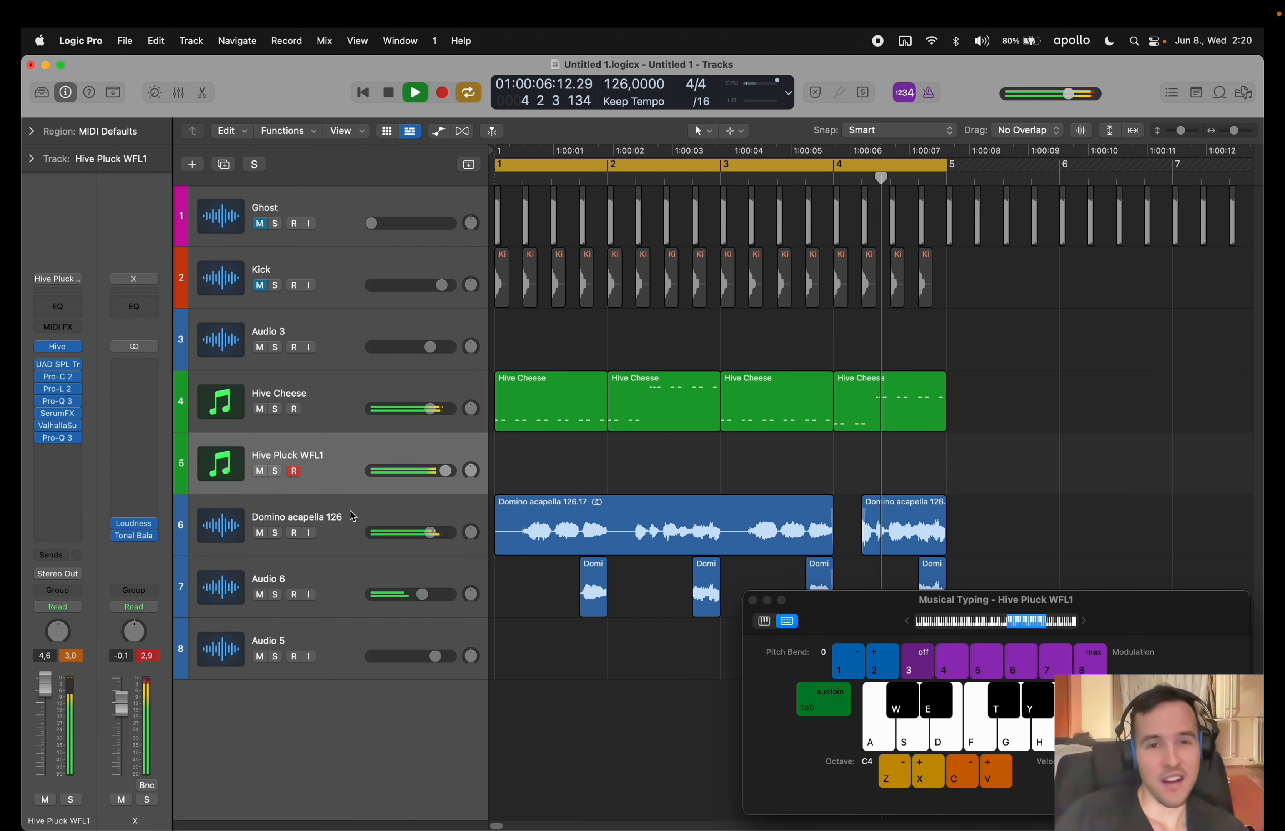
- Lower the Musical Typing octave to C2 and set the Hive Pluck WFL1 track's volume to 0.6 dB
{"action": "key", "text": "z"}
{"action": "key", "text": "z"}
{"action": "key", "text": "g"}
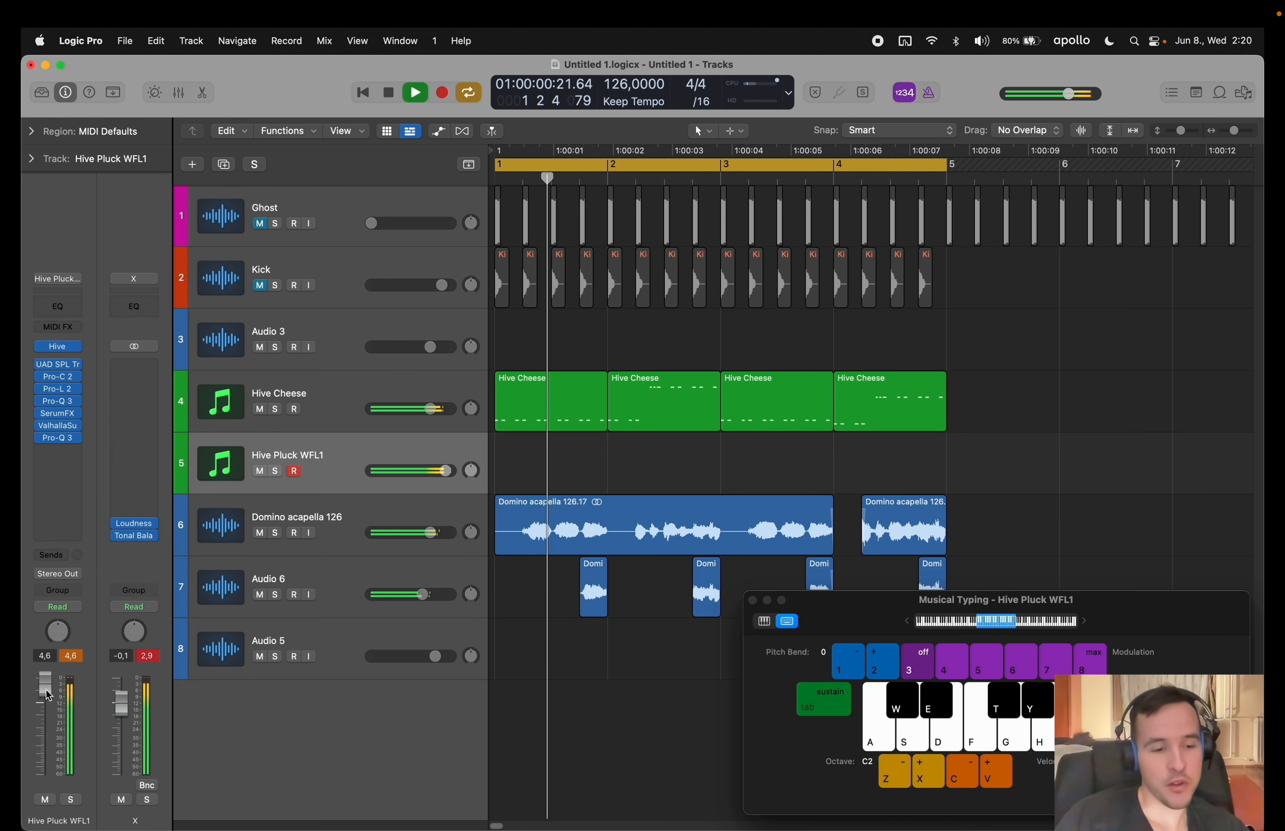
{"action": "left_click_drag", "start_coordinate": [45, 688], "coordinate": [48, 719]}
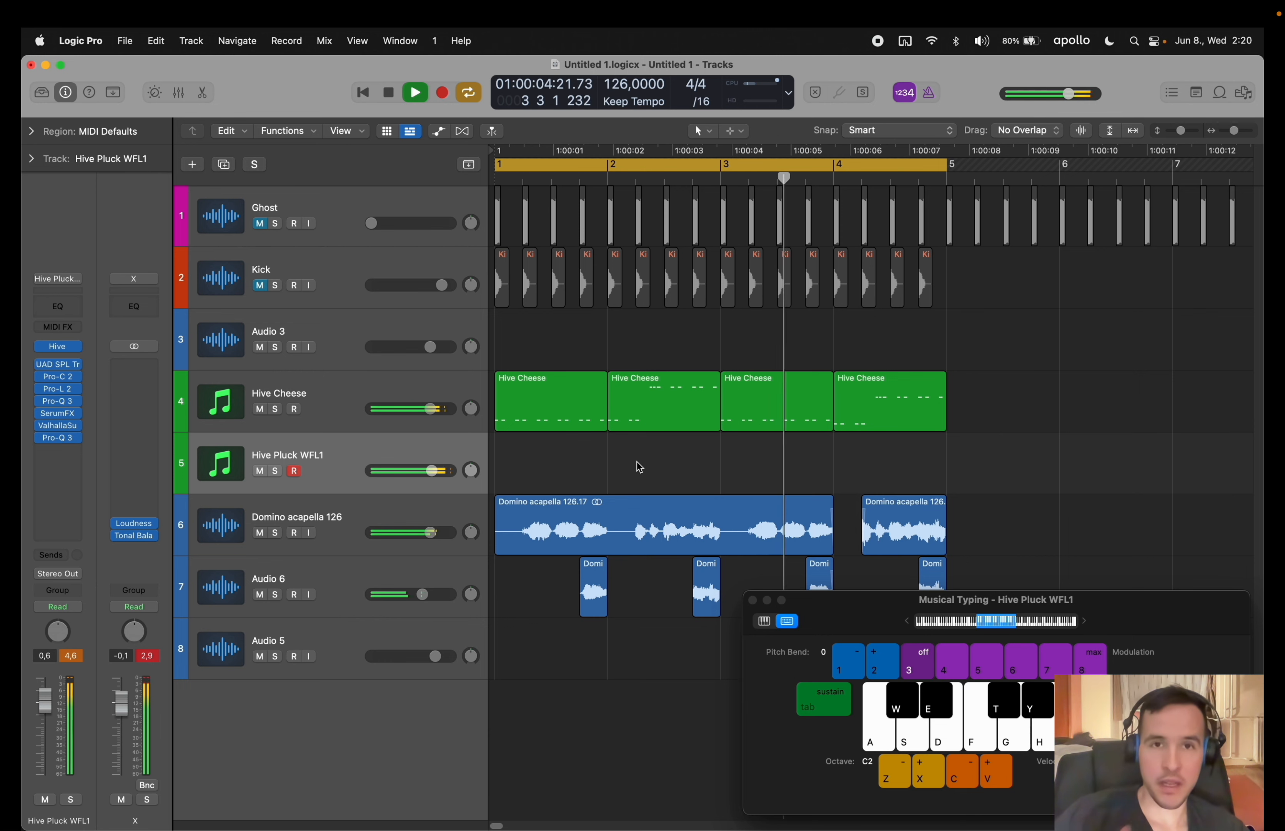
- Audition the Hive Pluck WFL1 sound in the C2 octave by playing mostly repeated G notes over the looping arrangement
{"action": "mouse_move", "coordinate": [43, 351]}
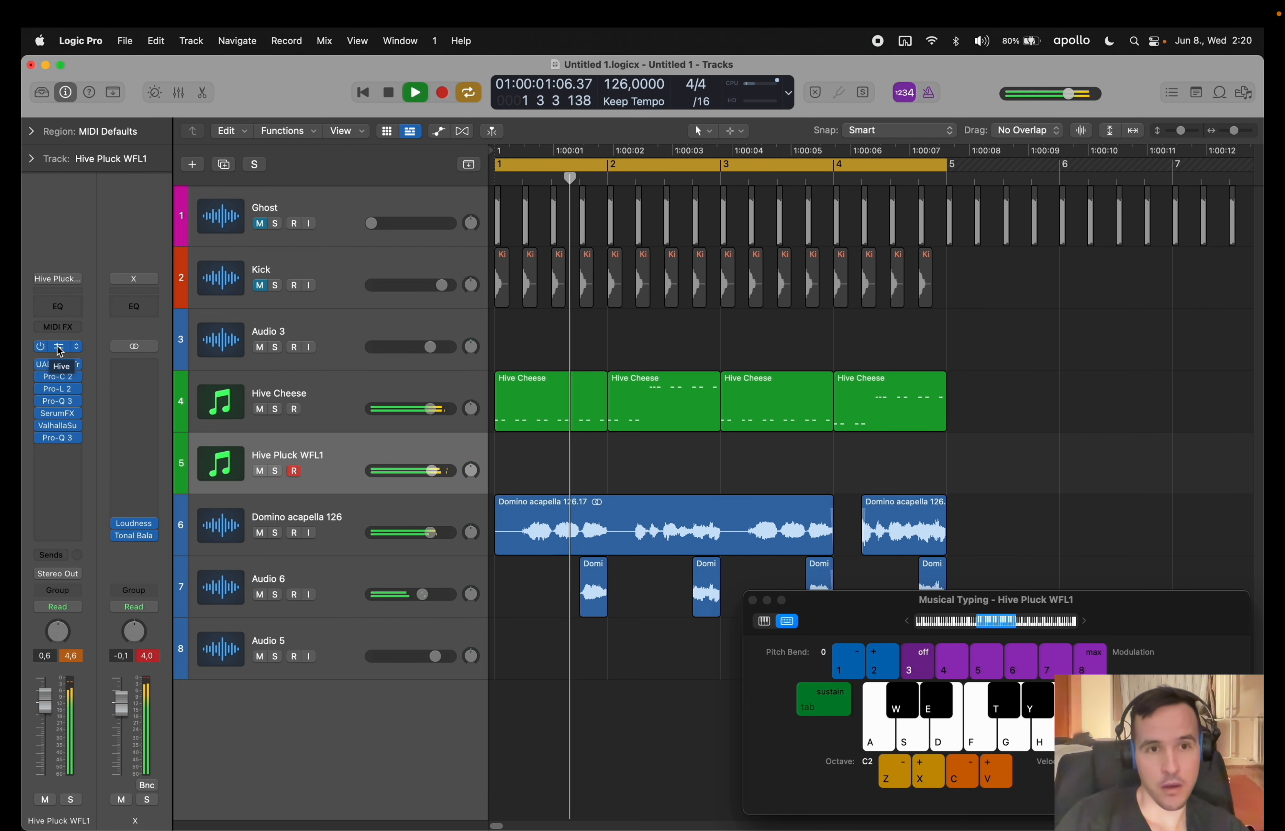
{"action": "key", "text": "y"}
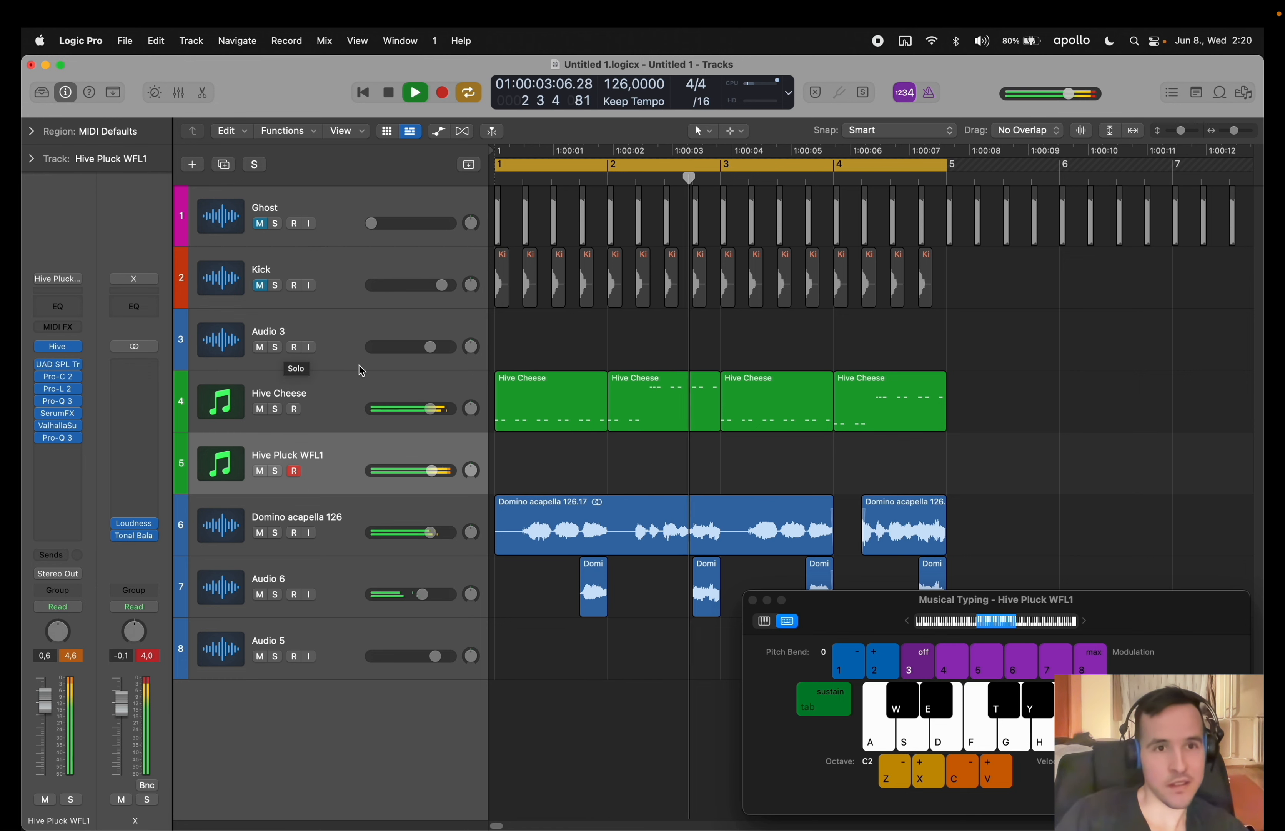
{"action": "key", "text": "g"}
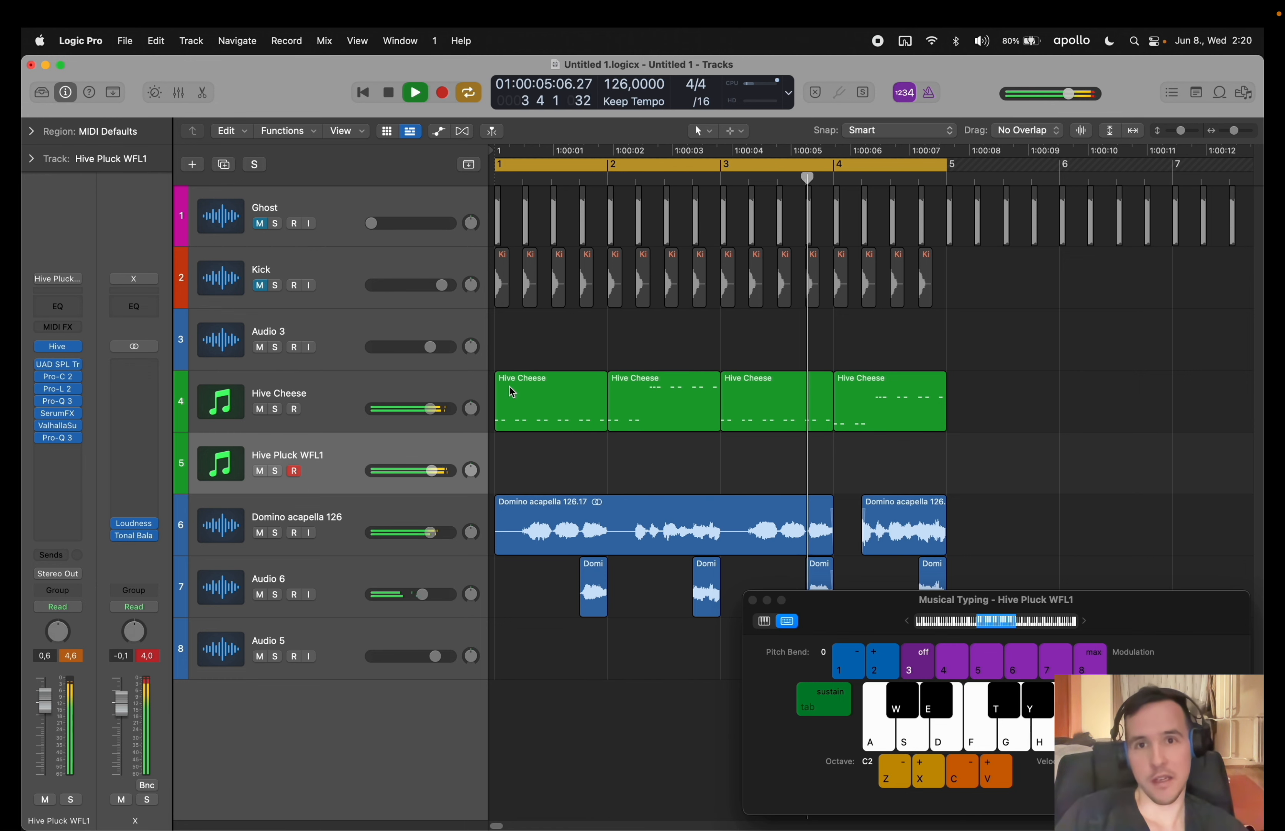
{"action": "key", "text": "g"}
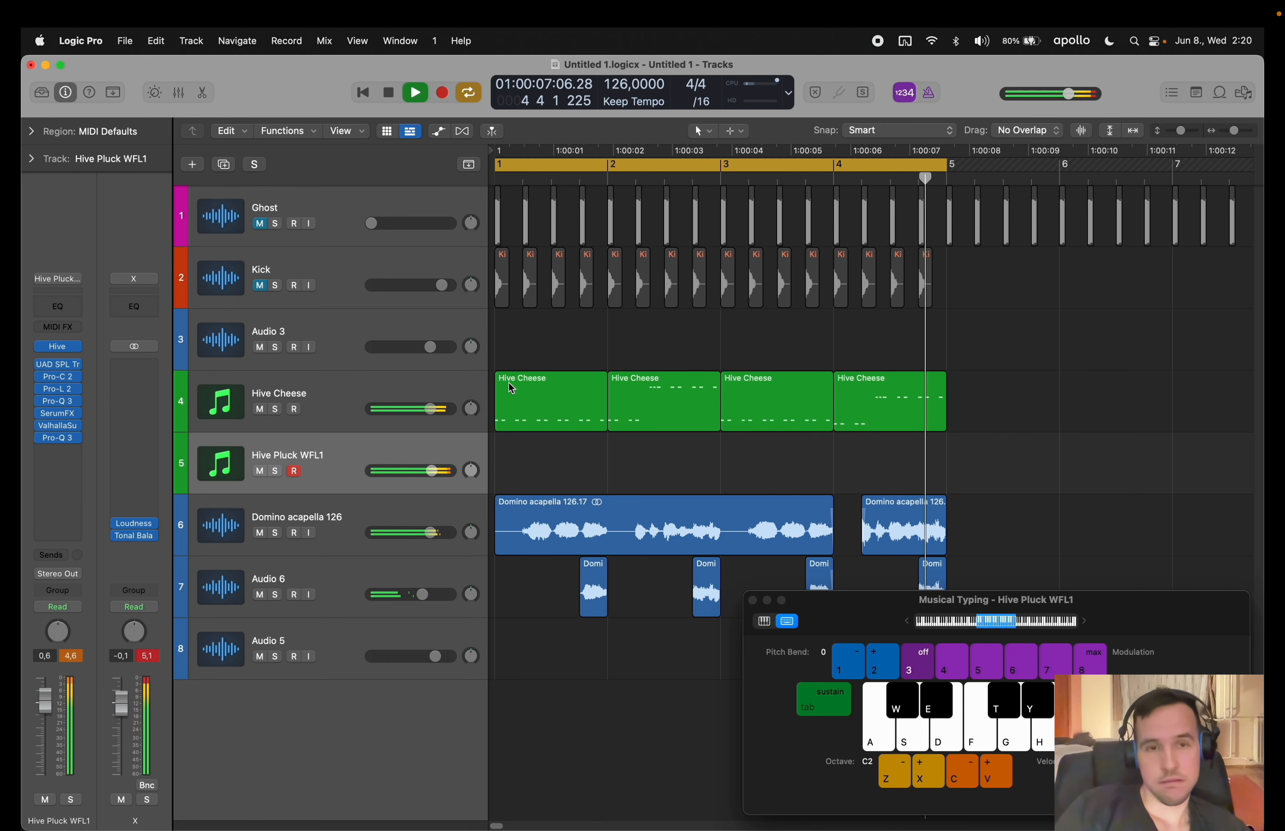
{"action": "key", "text": "g"}
{"action": "key", "text": "g"}
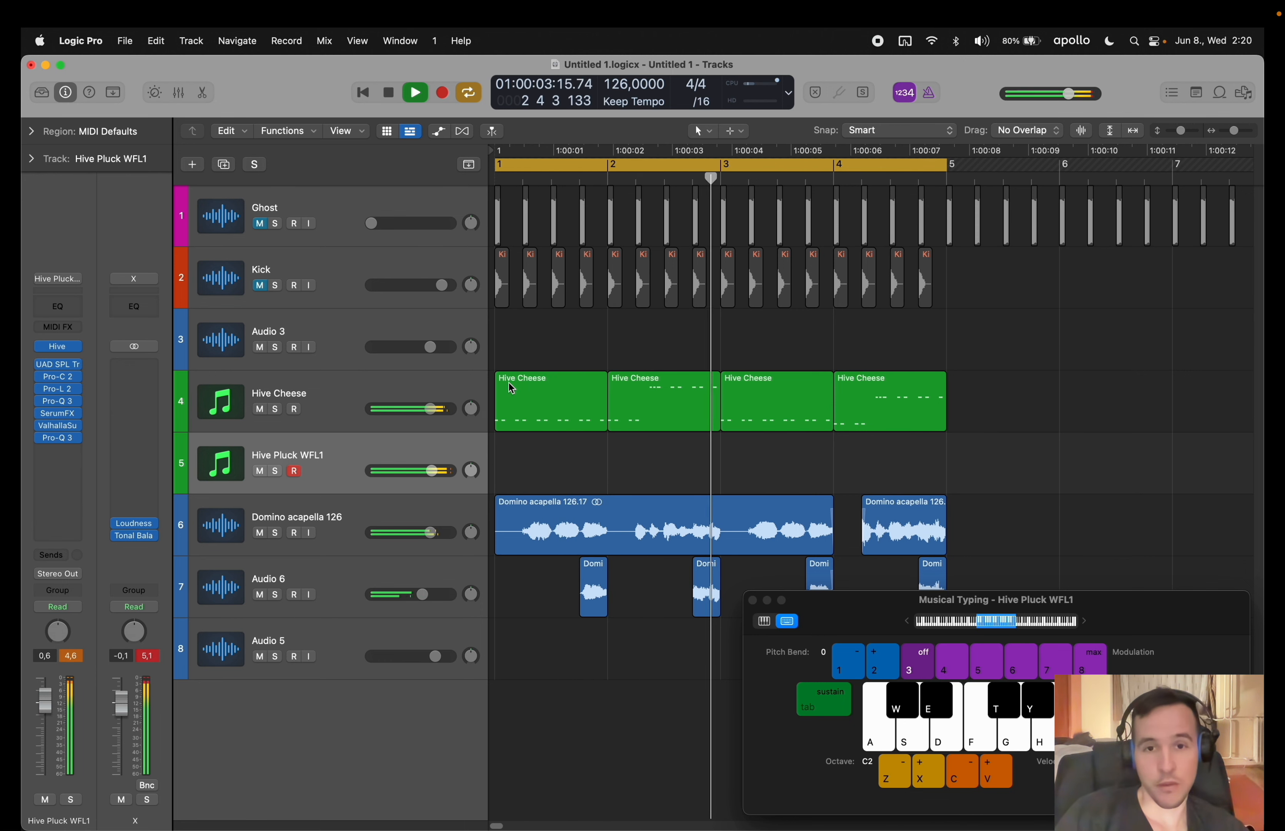
{"action": "key", "text": "g"}
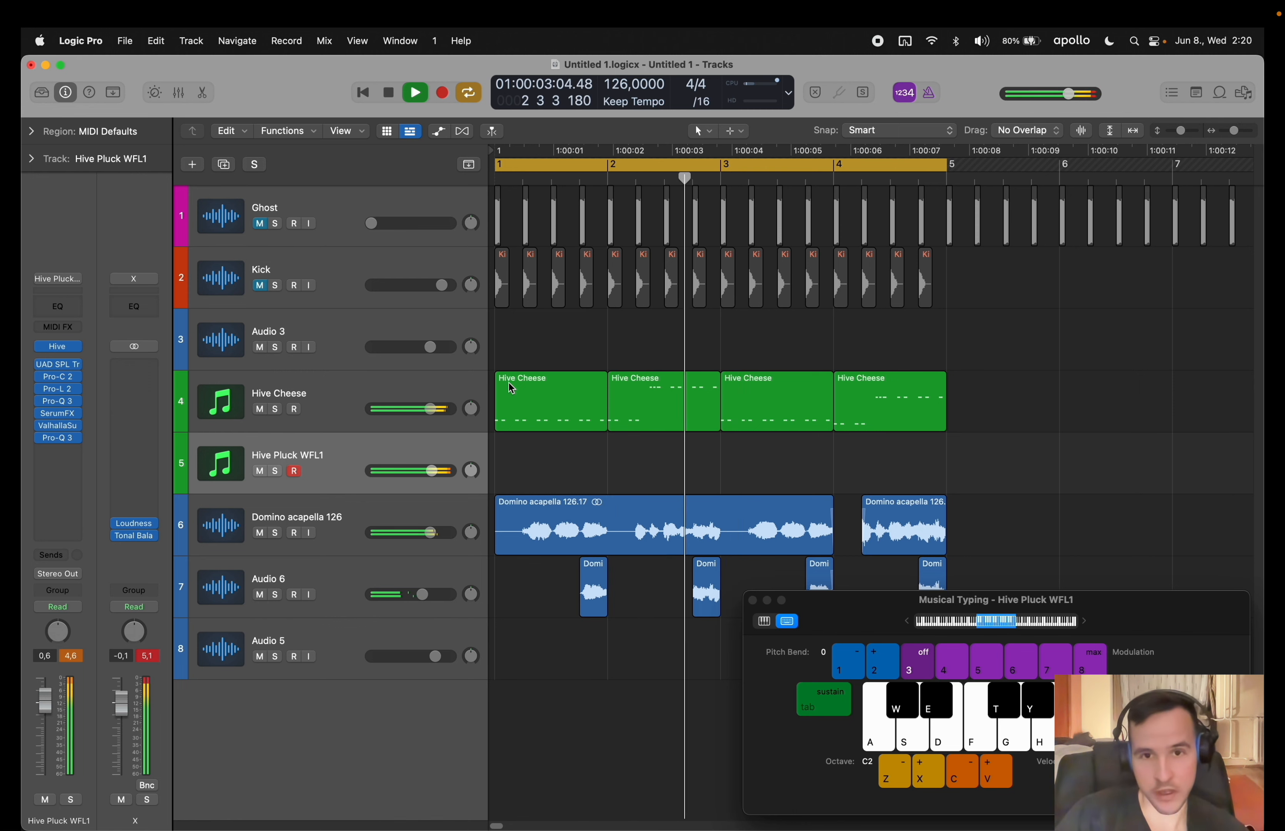
{"action": "key", "text": "g"}
{"action": "key", "text": "g"}
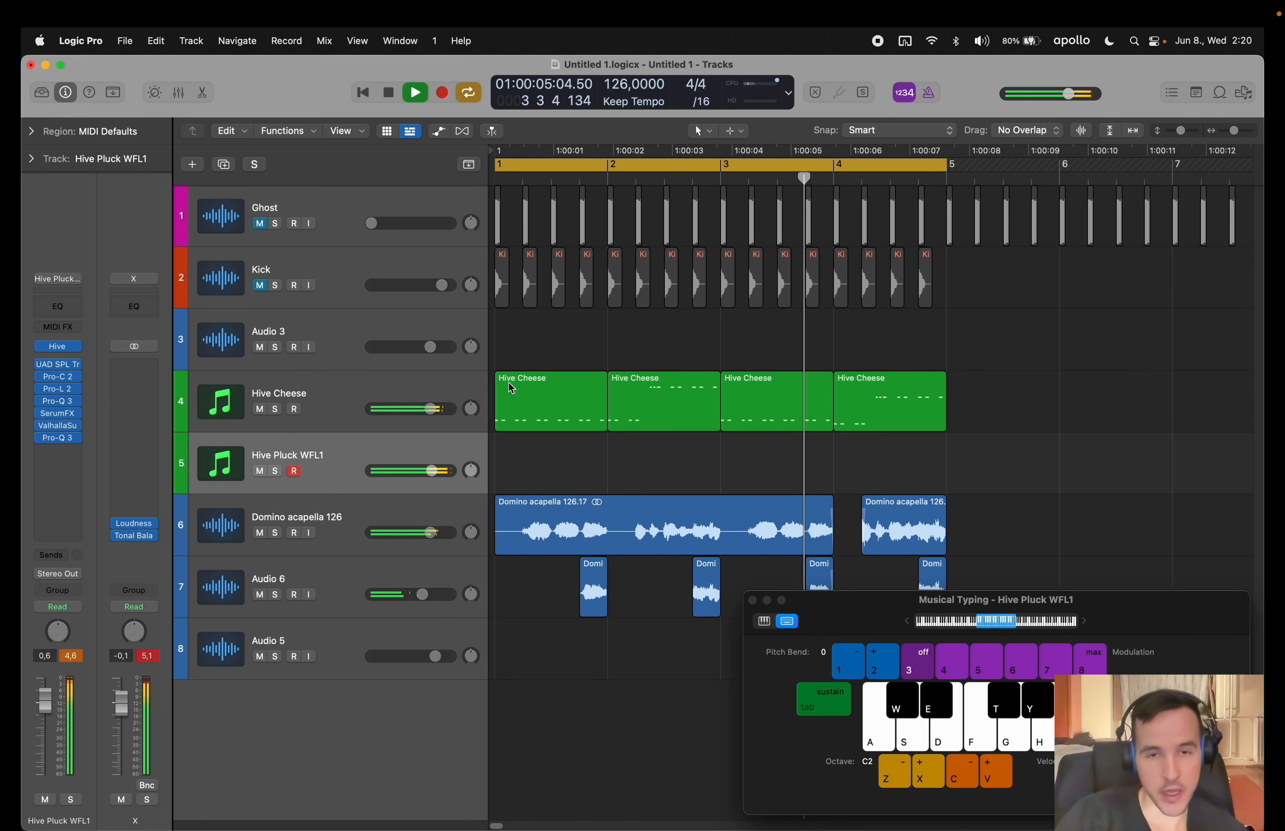
{"action": "key", "text": "g"}
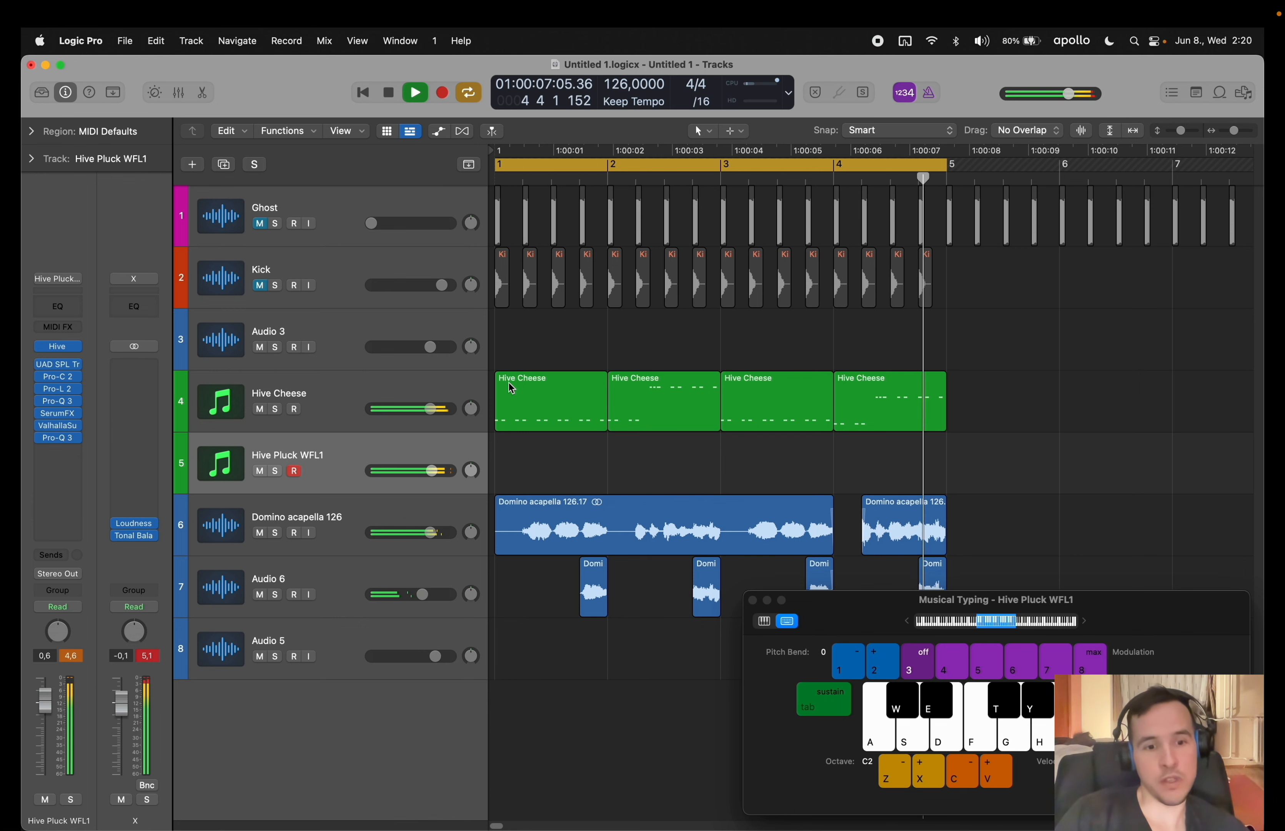
{"action": "key", "text": "g"}
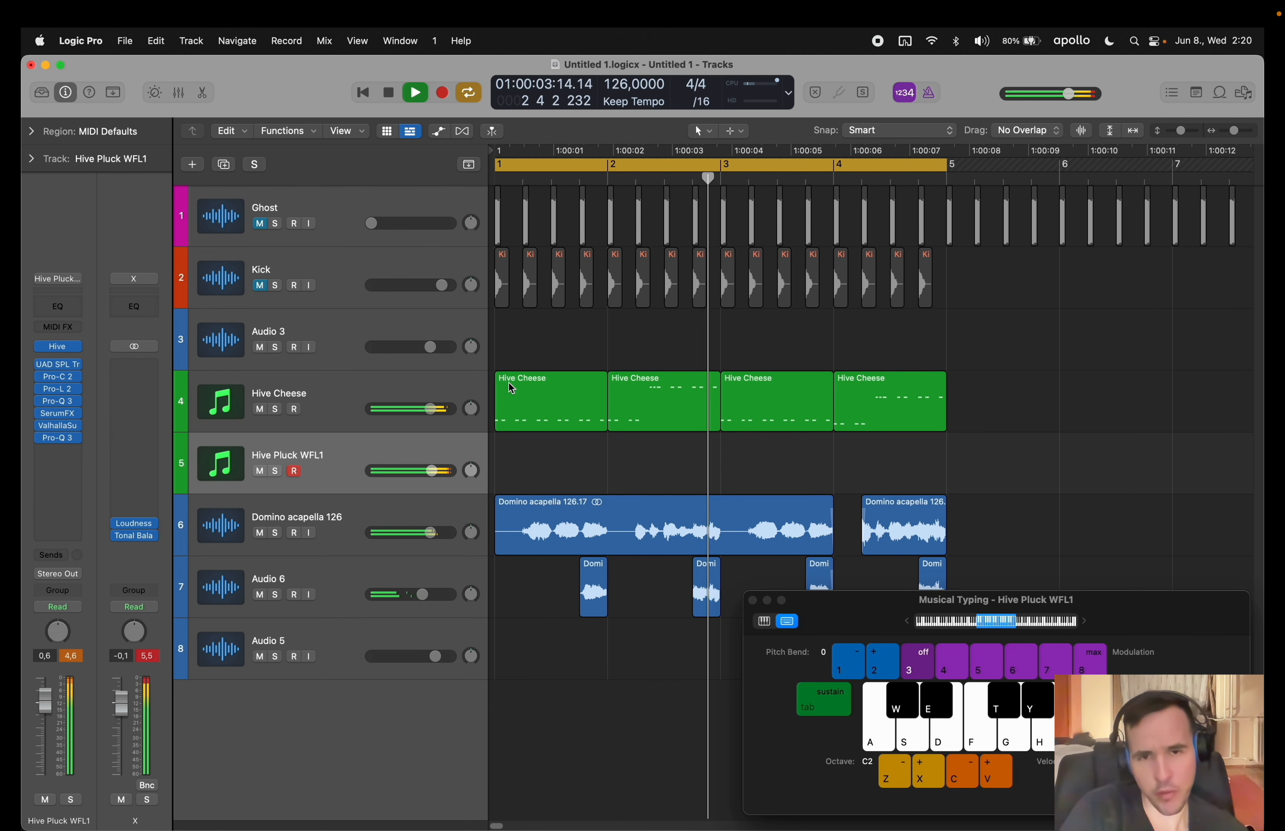
- Load the Diva WHN leads setting on the instrument track and remove the Pro-C 2 plug-in from its last insert slot
{"action": "left_click", "coordinate": [56, 278]}
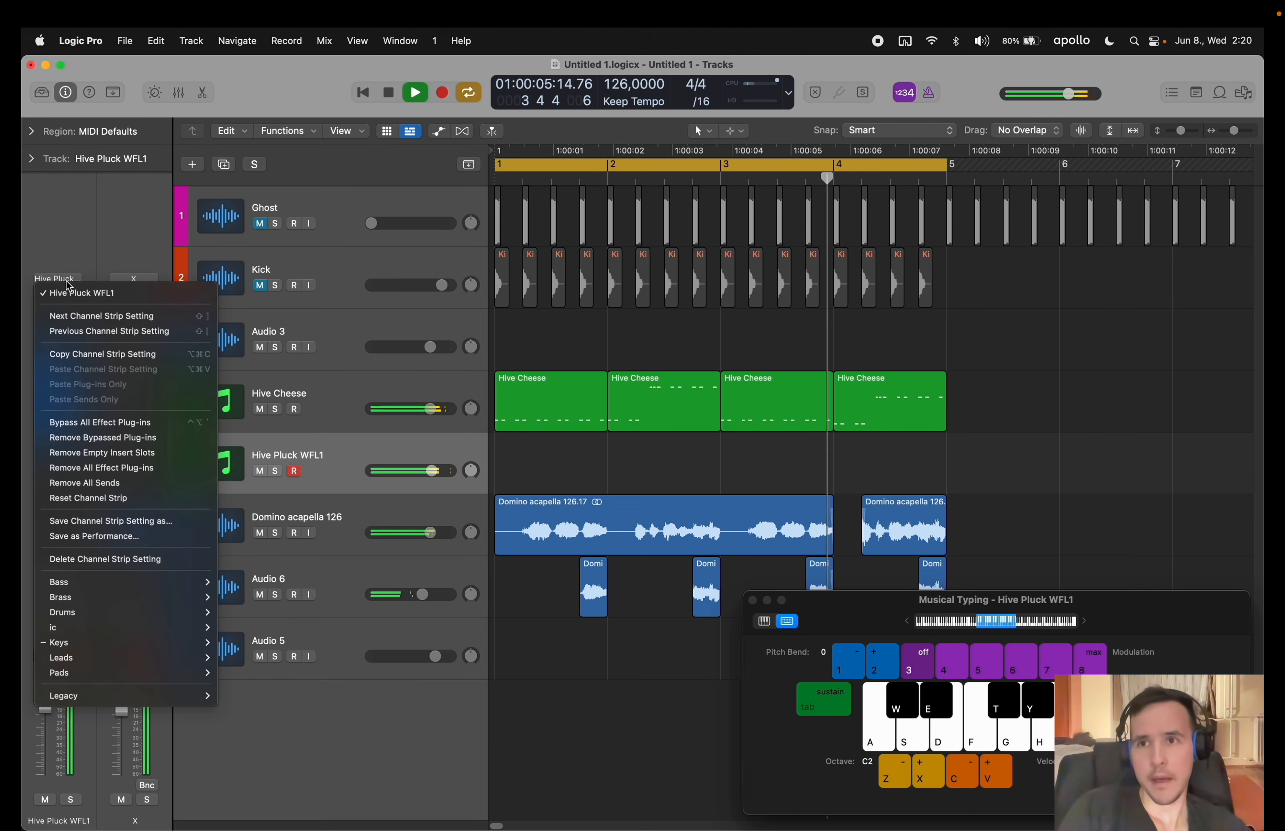
{"action": "mouse_move", "coordinate": [108, 658]}
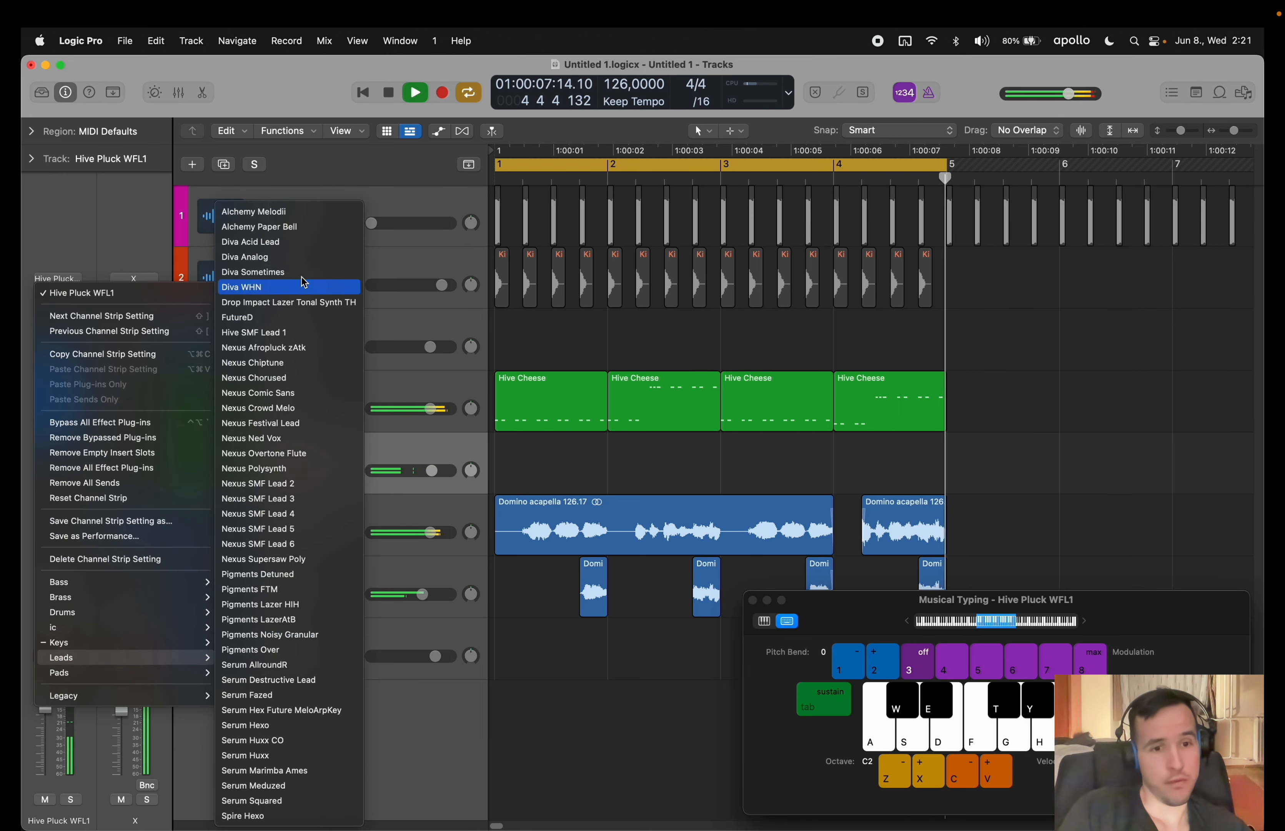
{"action": "left_click", "coordinate": [282, 286]}
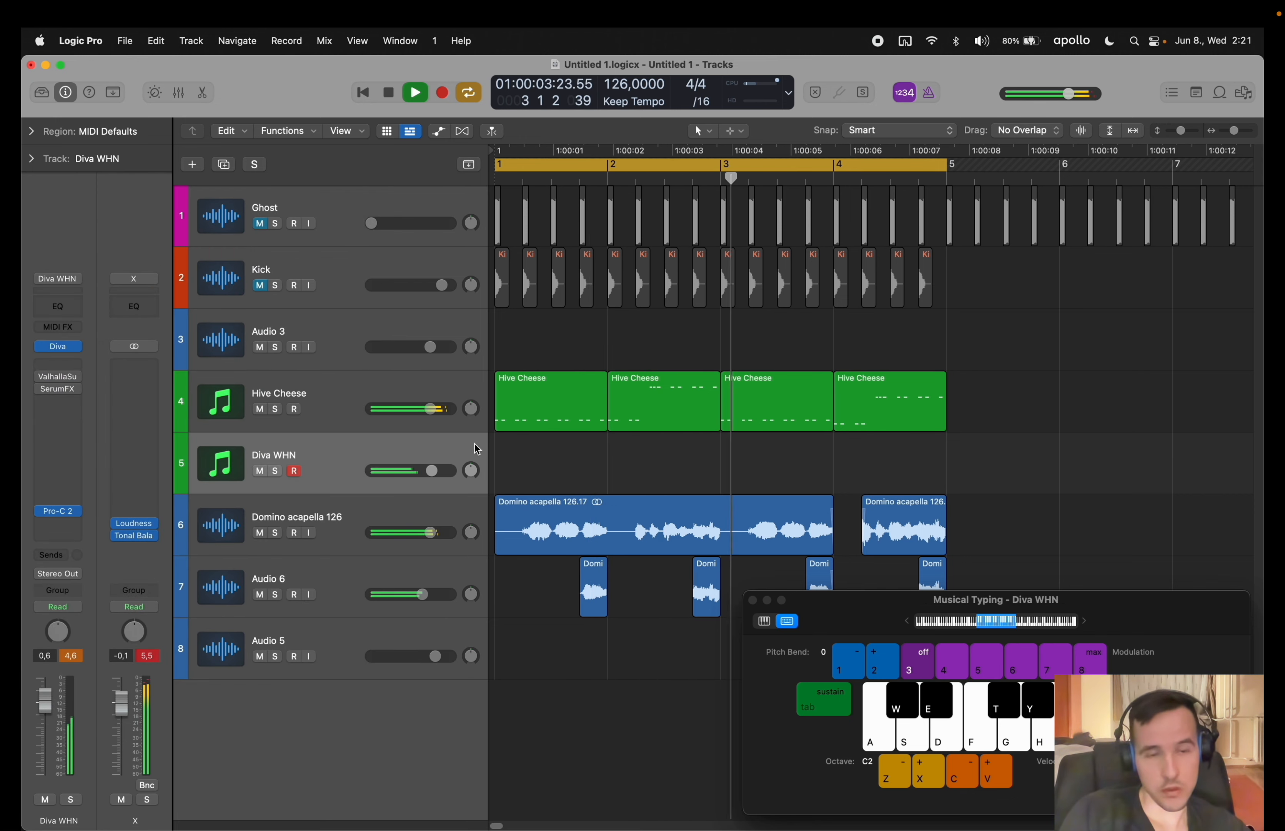
{"action": "left_click", "coordinate": [89, 527]}
{"action": "left_click", "coordinate": [102, 521]}
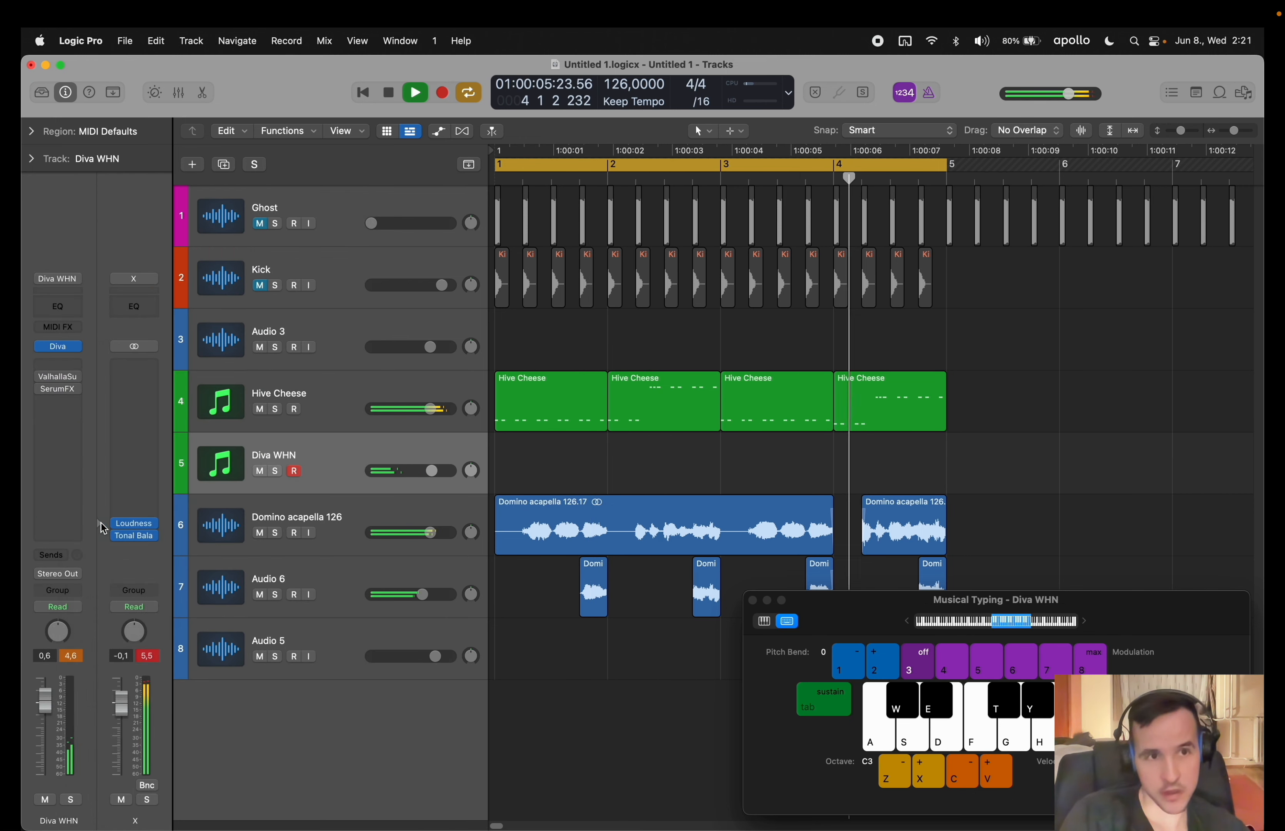
- Set the Diva WHN track's volume to 6.0 dB and lower the filter cutoff in its Diva synth
{"action": "left_click_drag", "start_coordinate": [43, 669], "coordinate": [43, 648]}
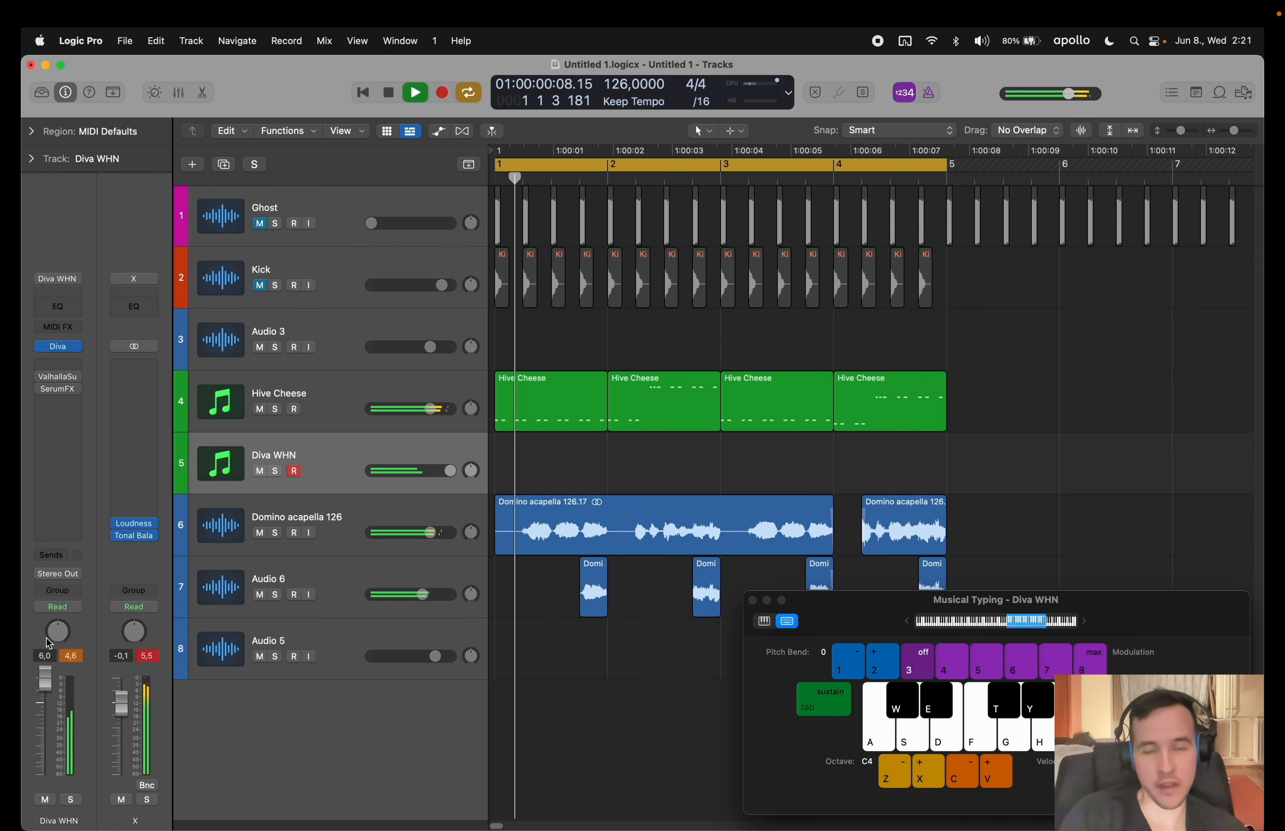
{"action": "key", "text": "z"}
{"action": "left_click", "coordinate": [54, 346]}
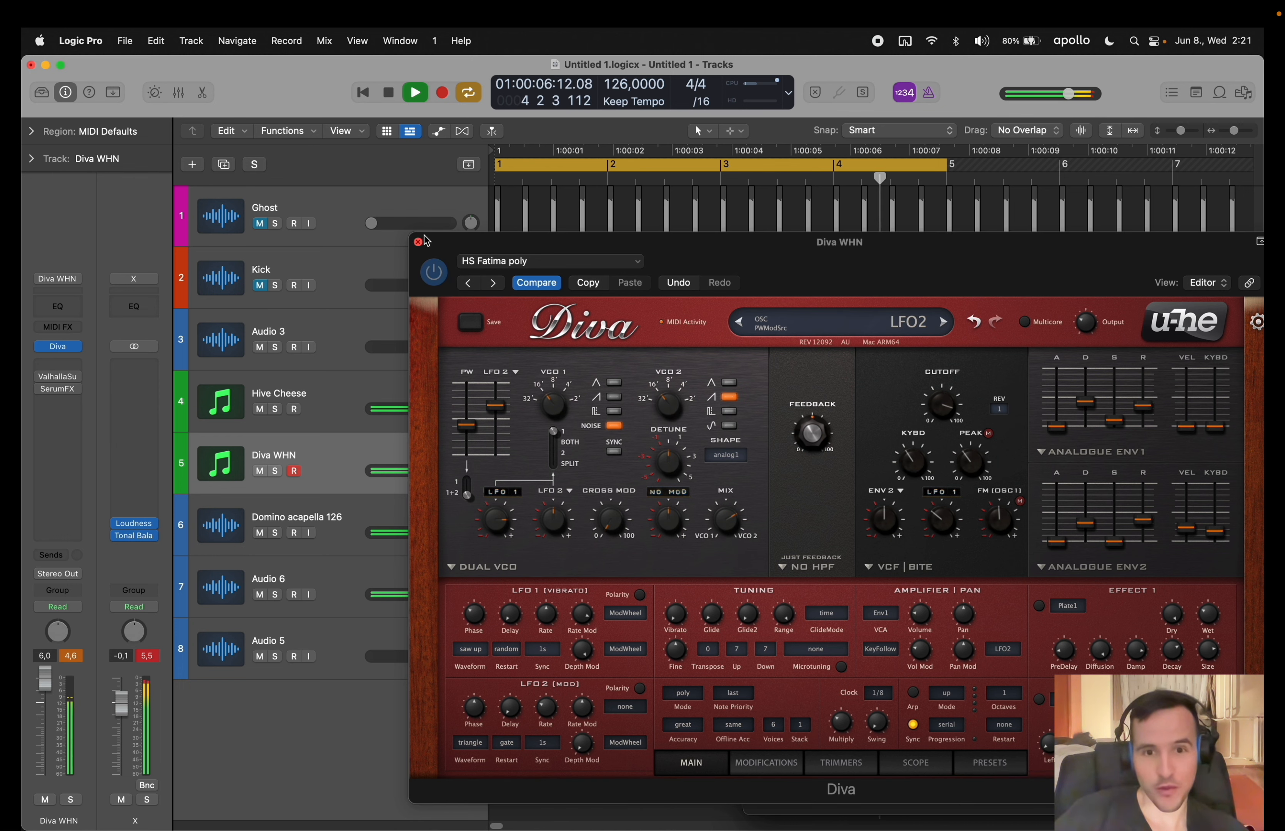
{"action": "left_click_drag", "start_coordinate": [949, 415], "coordinate": [950, 452]}
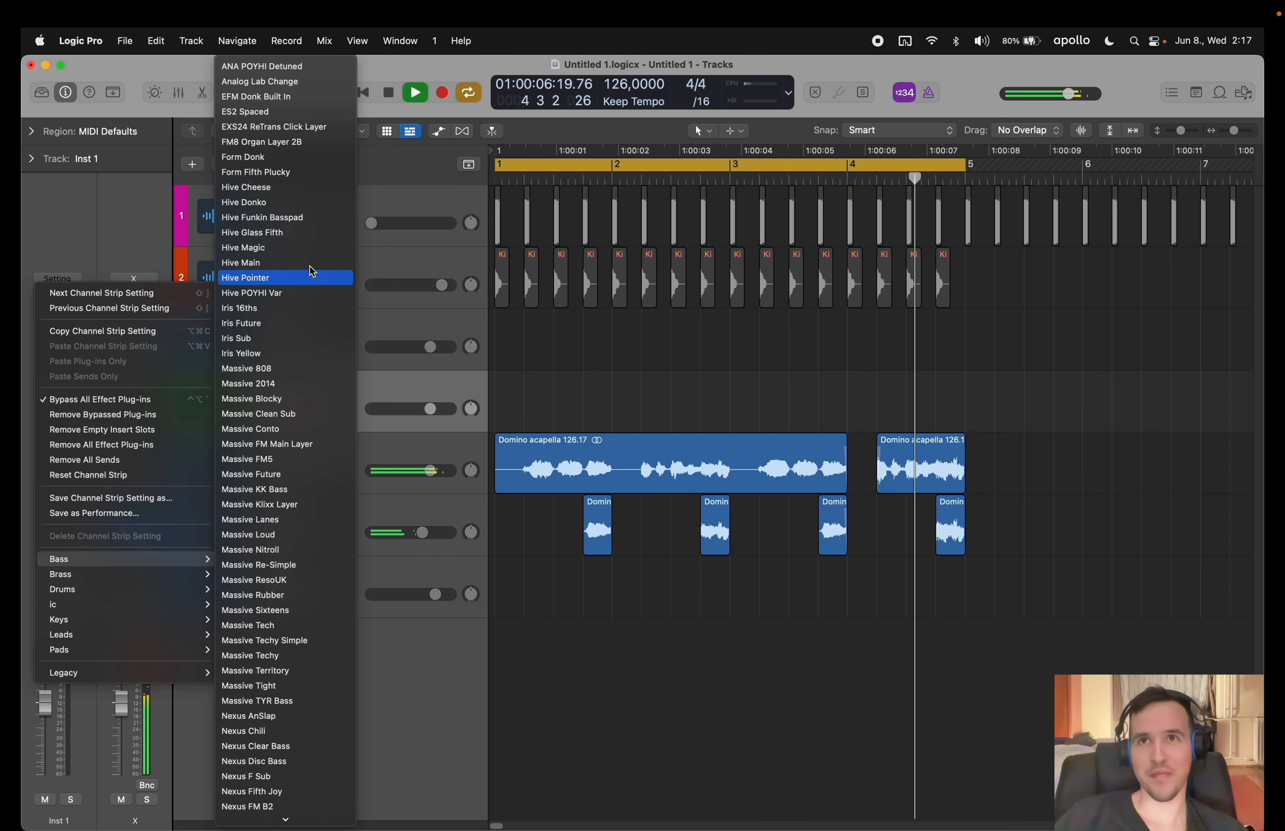
- Load the Hive Cheese bass setting on the Inst 1 track, removing its last Pro-C 2 insert, and open Musical Typing
{"action": "left_click", "coordinate": [319, 187]}
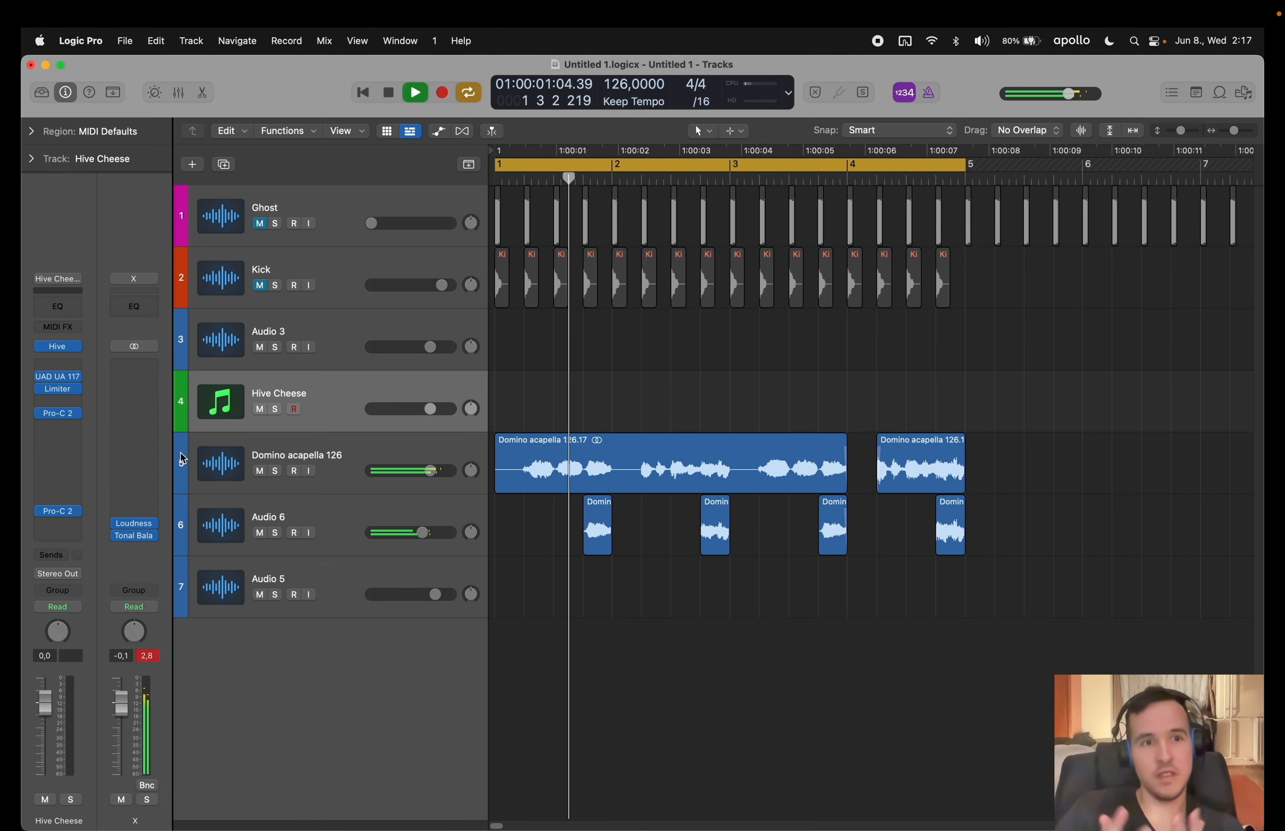
{"action": "left_click", "coordinate": [79, 511]}
{"action": "left_click", "coordinate": [104, 521]}
{"action": "key", "text": "super+k"}
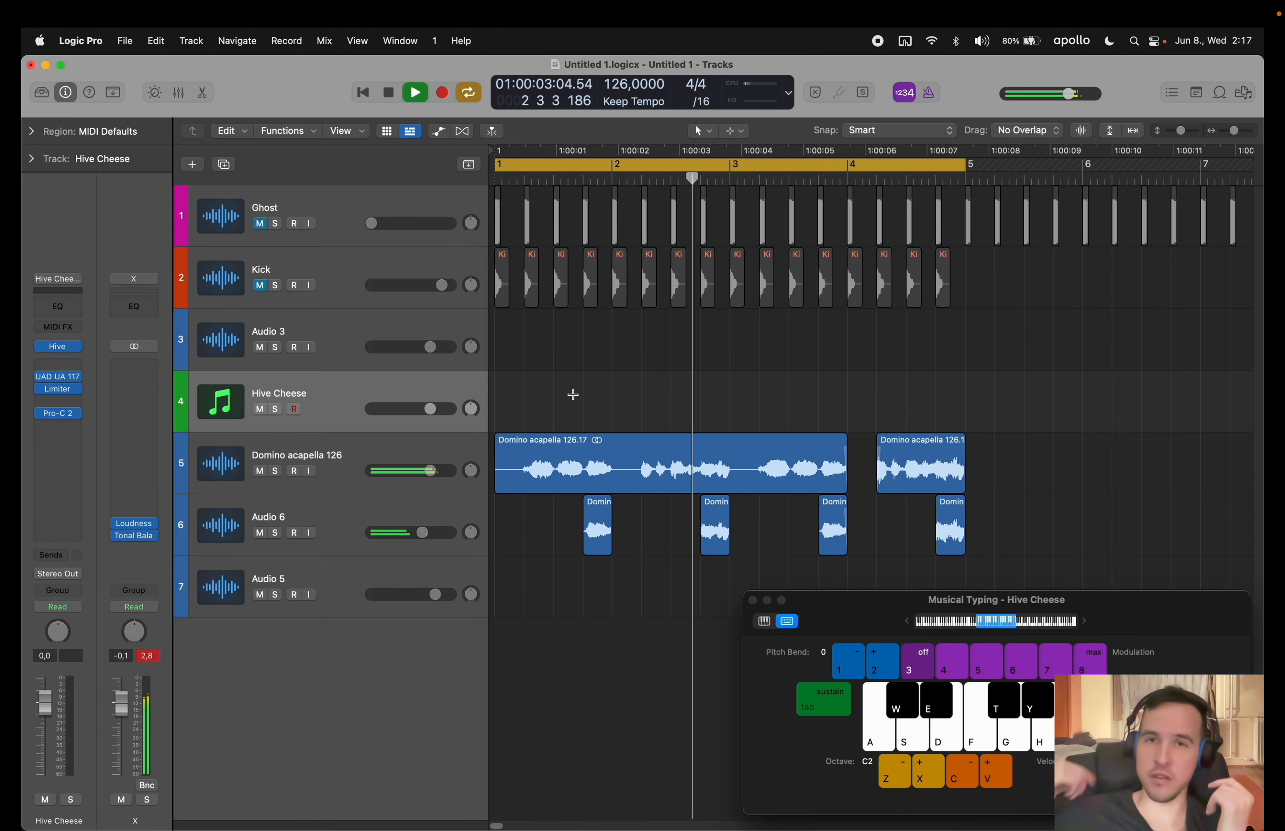
- Audition the Hive Cheese bass by playing repeated G notes in the C2 octave over the looping acapella
{"action": "key", "text": "g"}
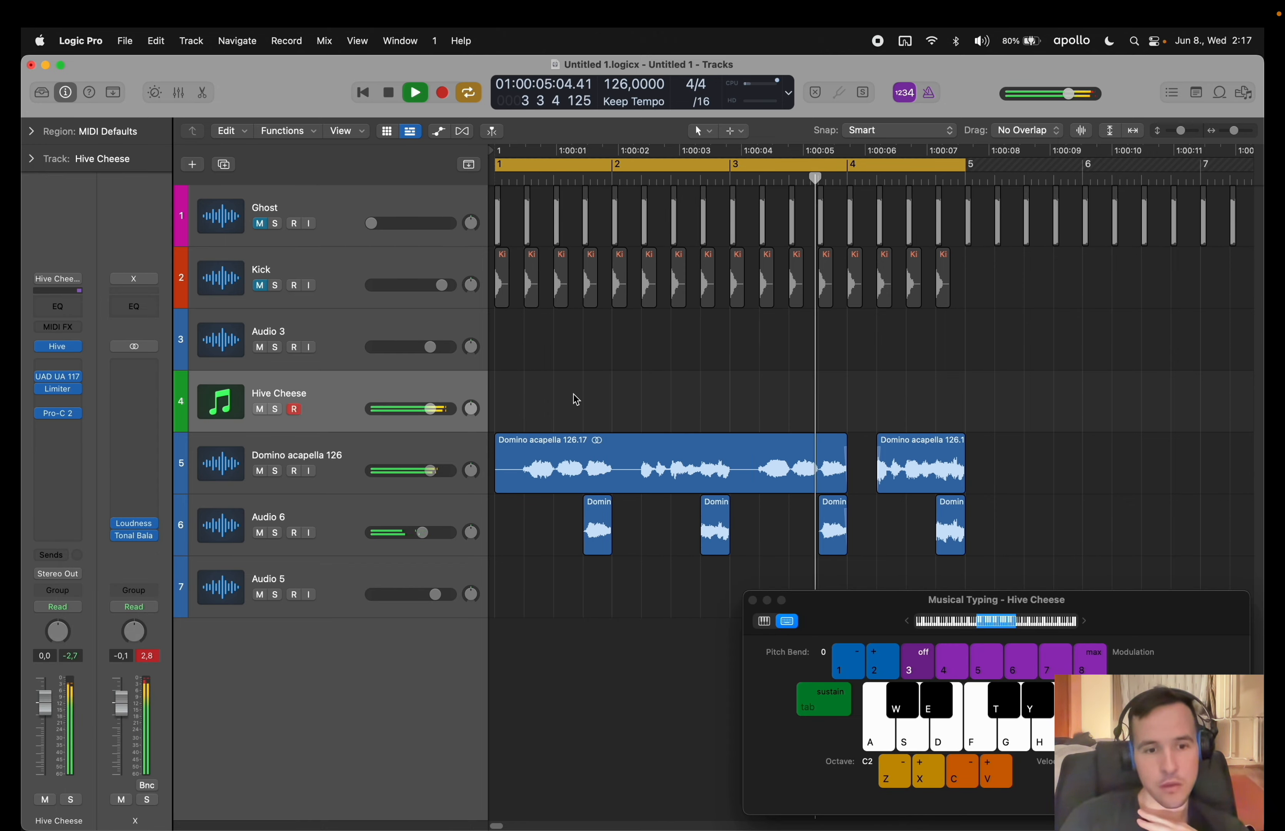
{"action": "key", "text": "g"}
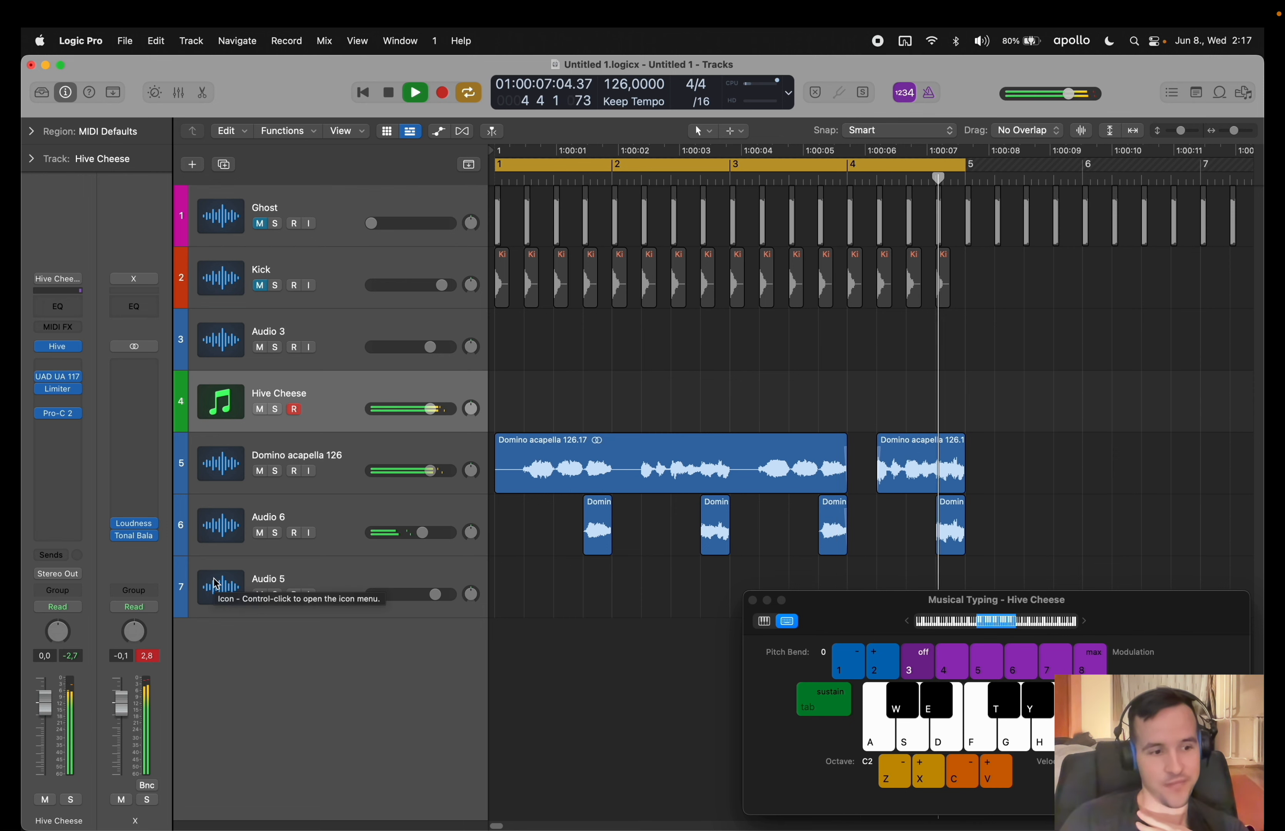
{"action": "key", "text": "g"}
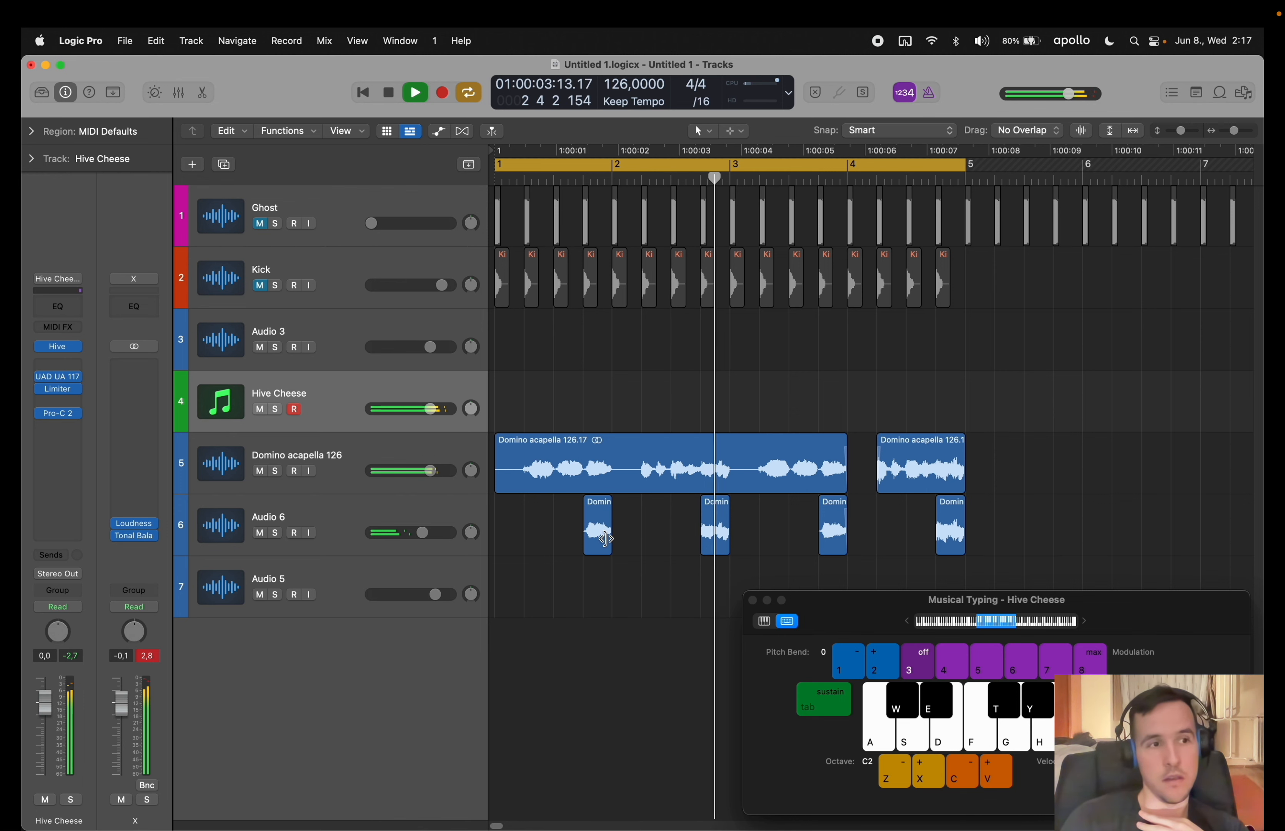
{"action": "key", "text": "g"}
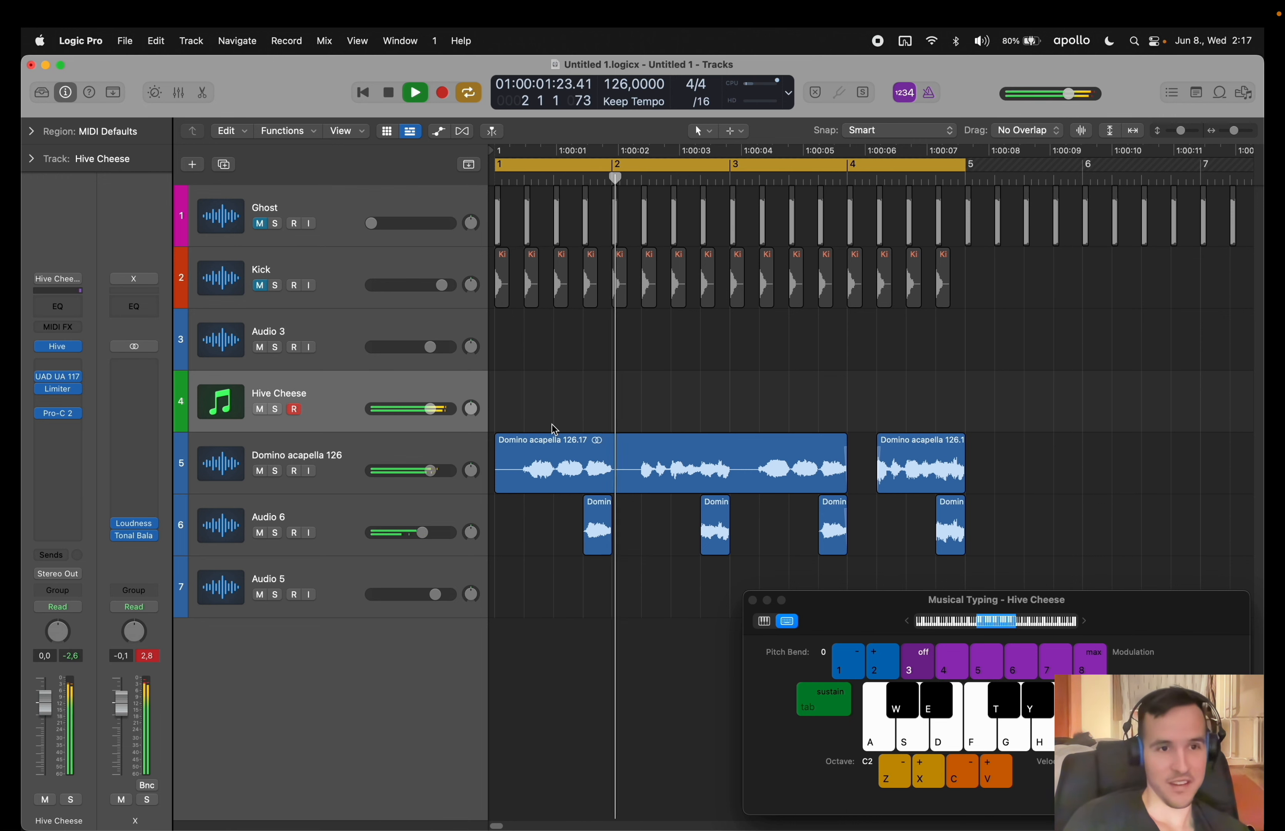
{"action": "key", "text": "g"}
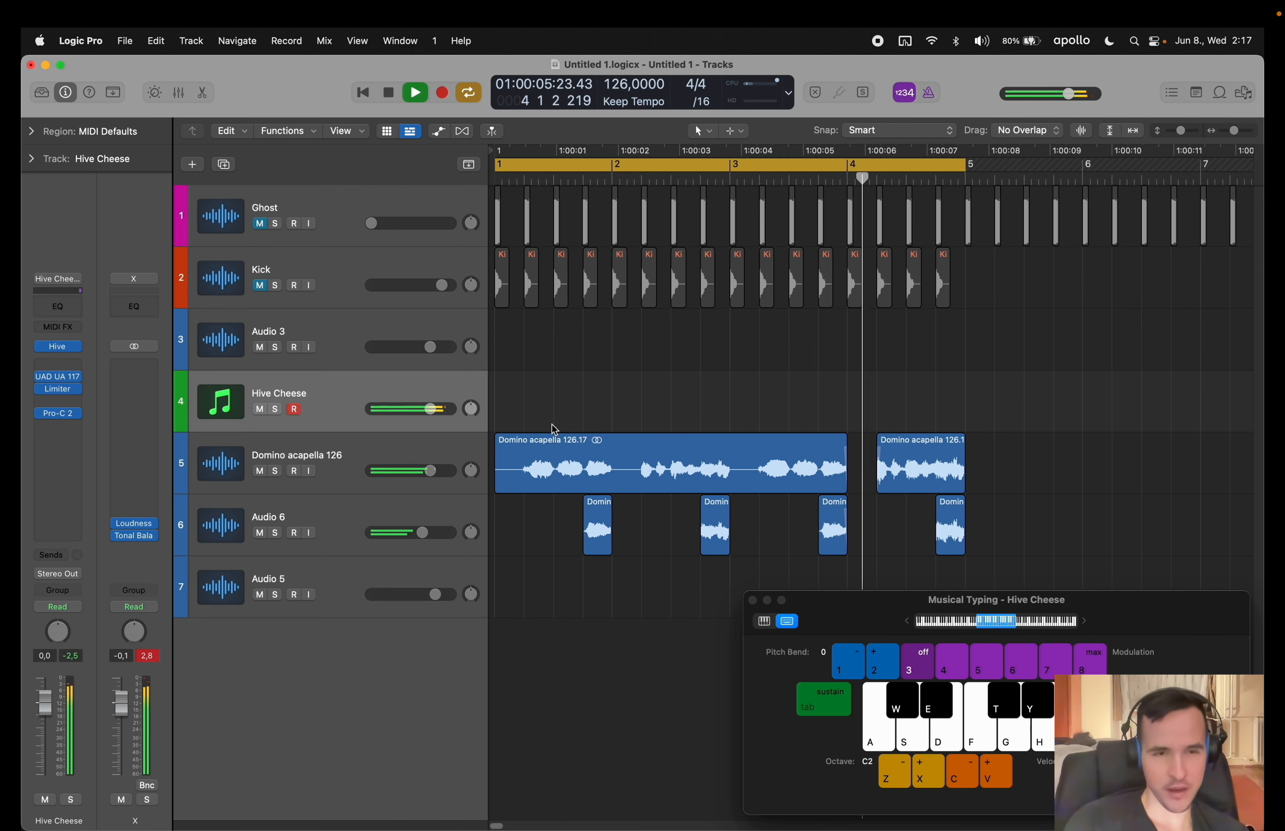
{"action": "key", "text": "g"}
{"action": "key", "text": "g"}
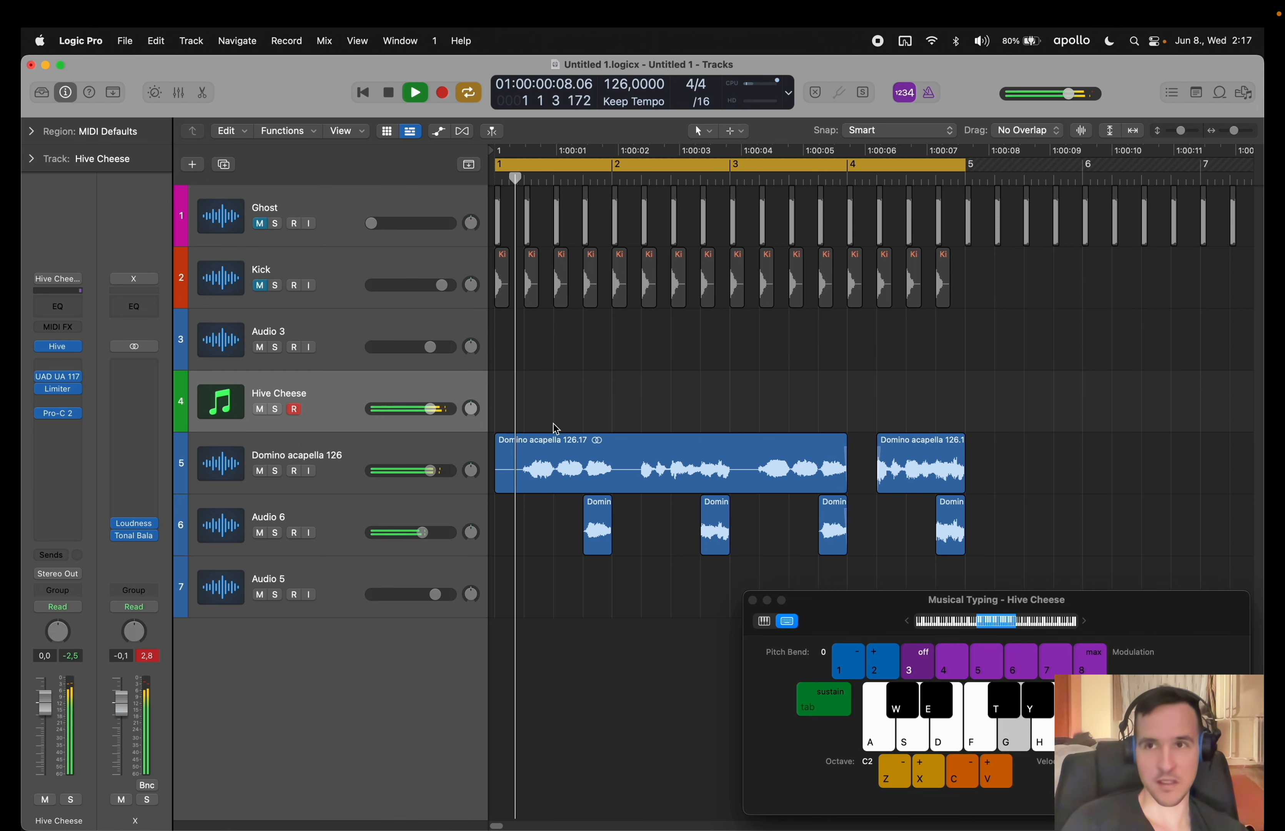
{"action": "key", "text": "g"}
{"action": "key", "text": "g"}
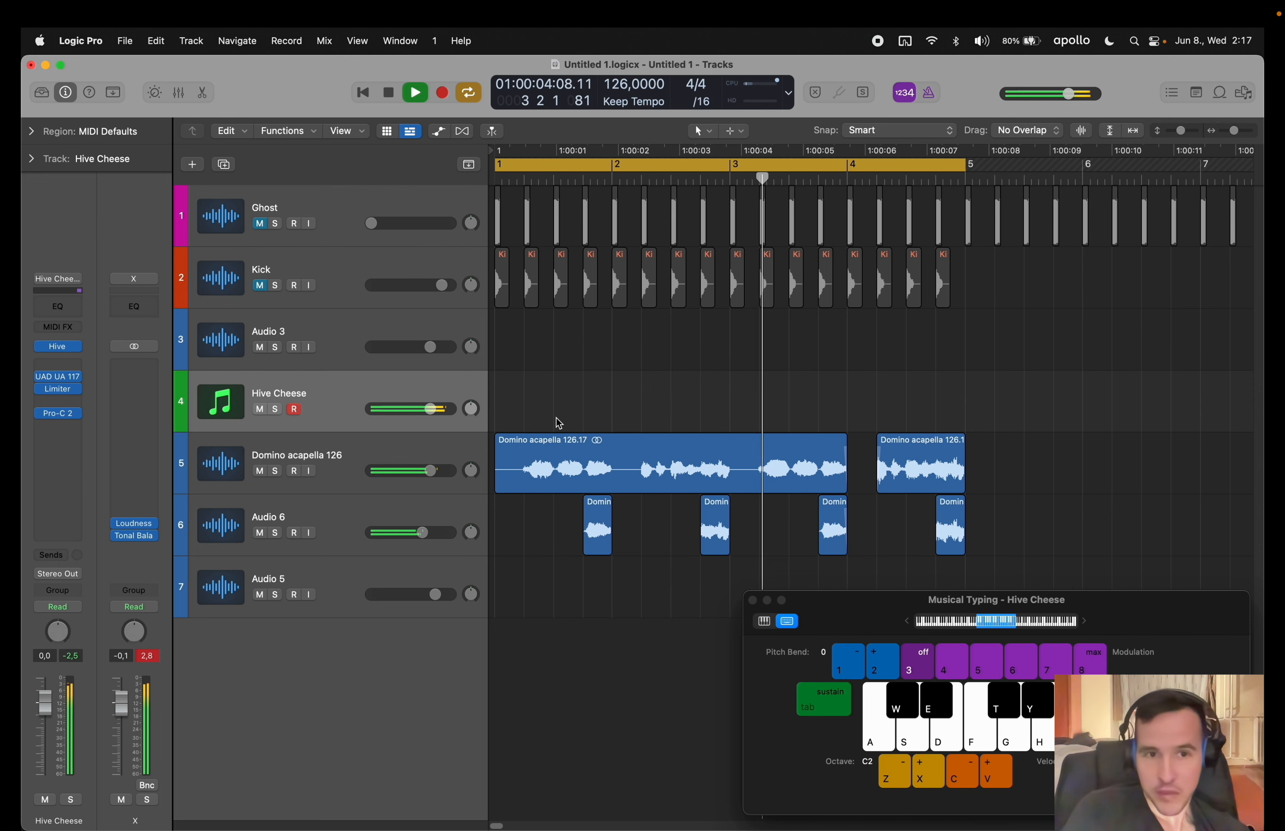
{"action": "key", "text": "g"}
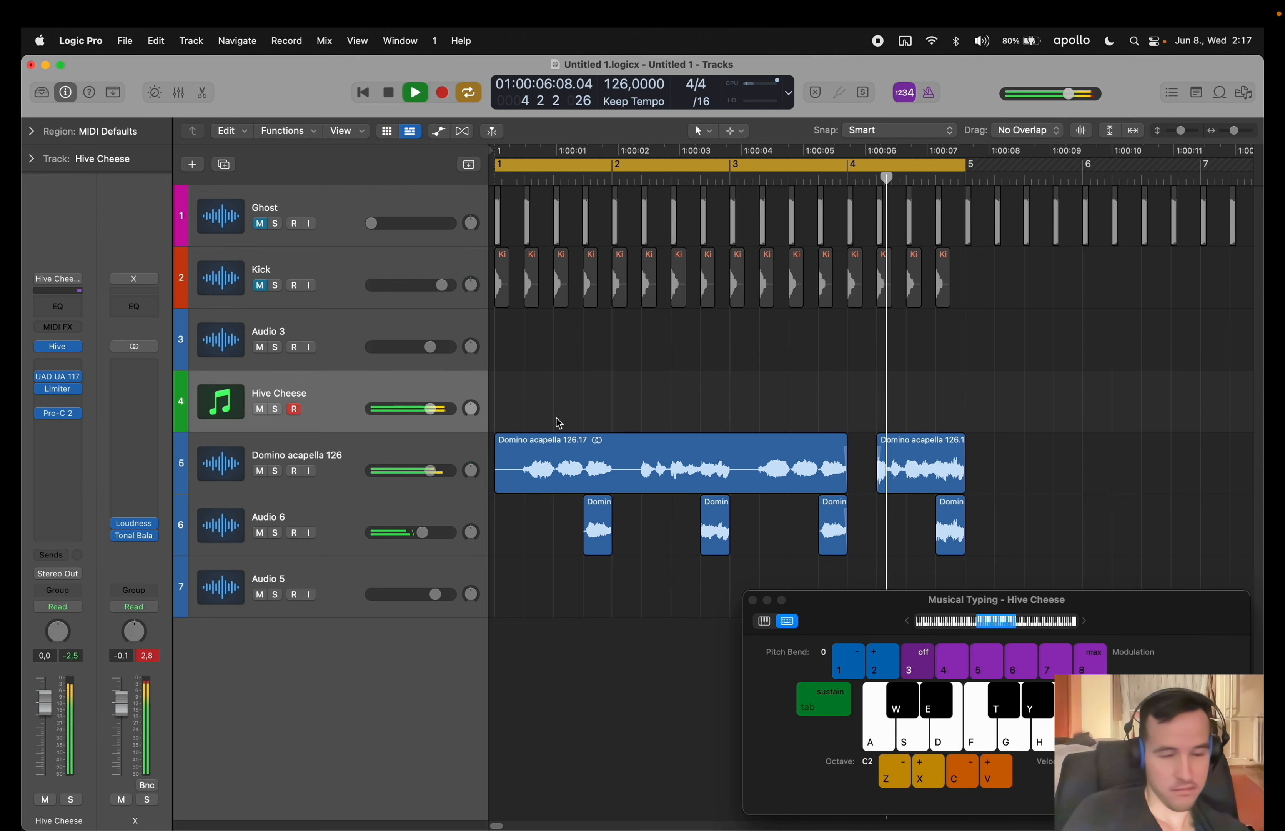
{"action": "key", "text": "g"}
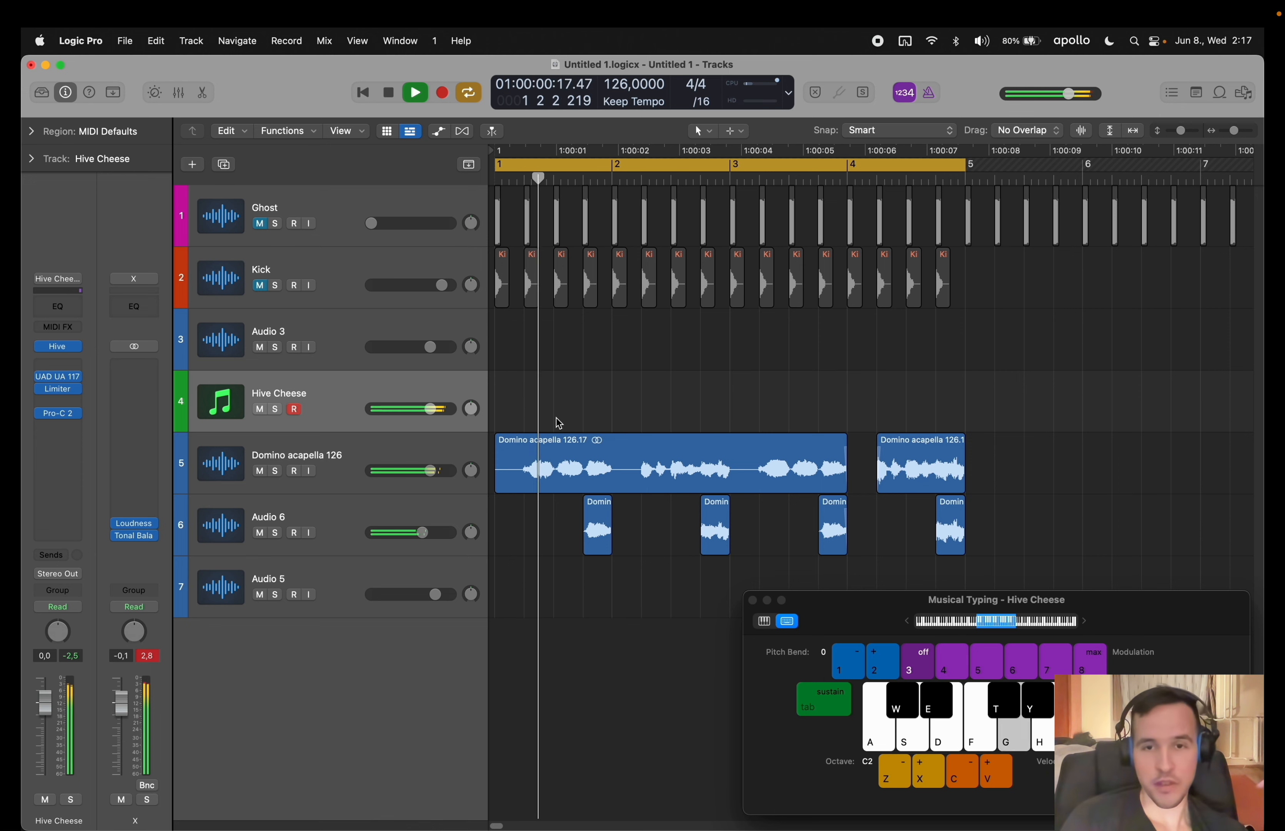
{"action": "key", "text": "g"}
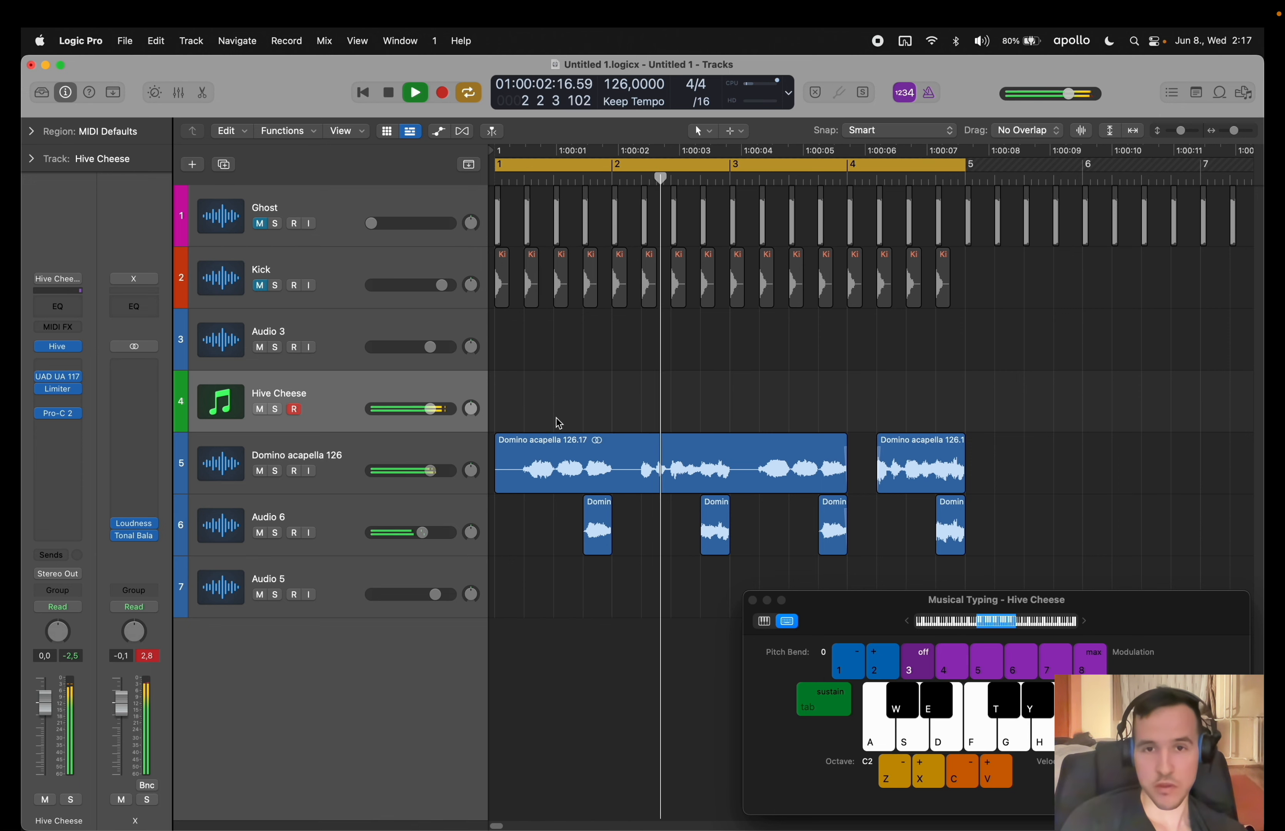
{"action": "key", "text": "g"}
- Create an empty one-bar MIDI region at bar 1 on the Hive Cheese track and open it in the Piano Roll
{"action": "right_click", "coordinate": [556, 418]}
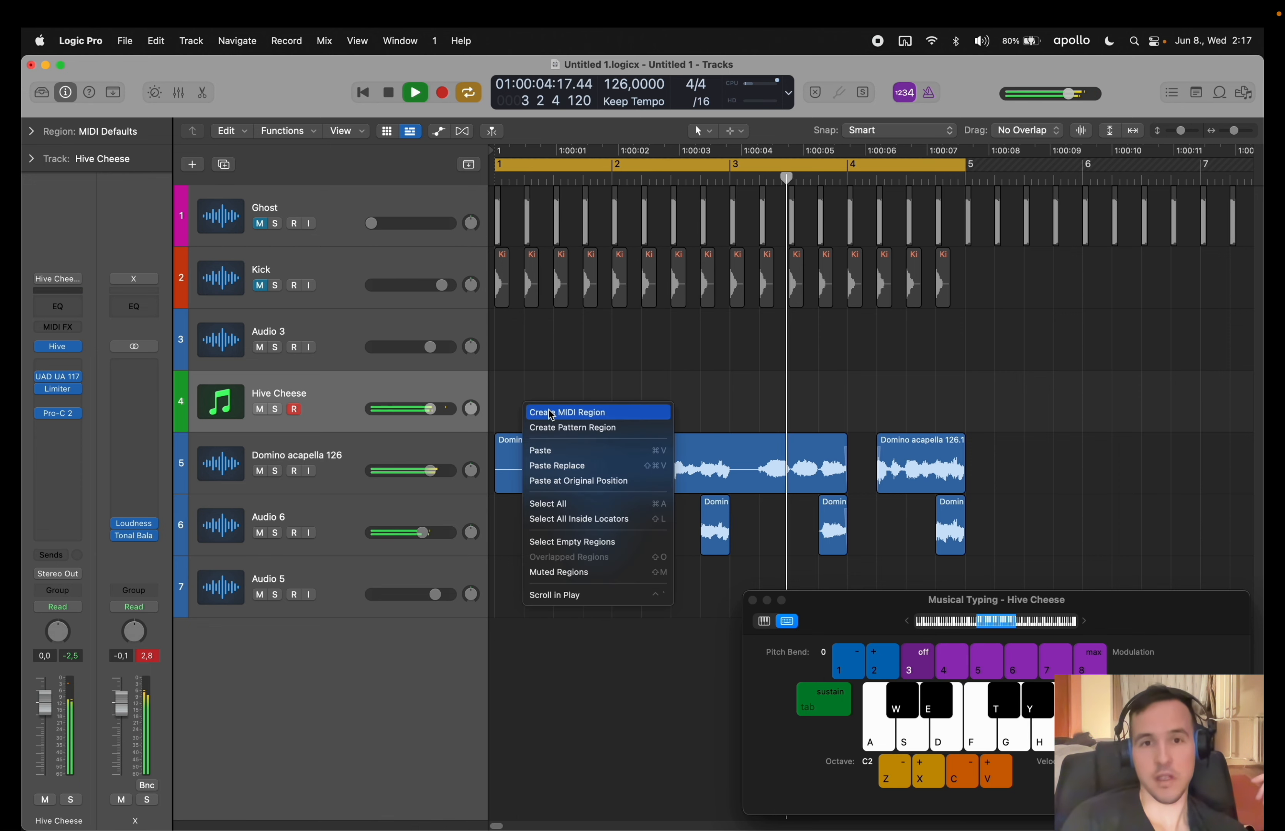
{"action": "left_click", "coordinate": [567, 422]}
{"action": "double_click", "coordinate": [546, 404]}
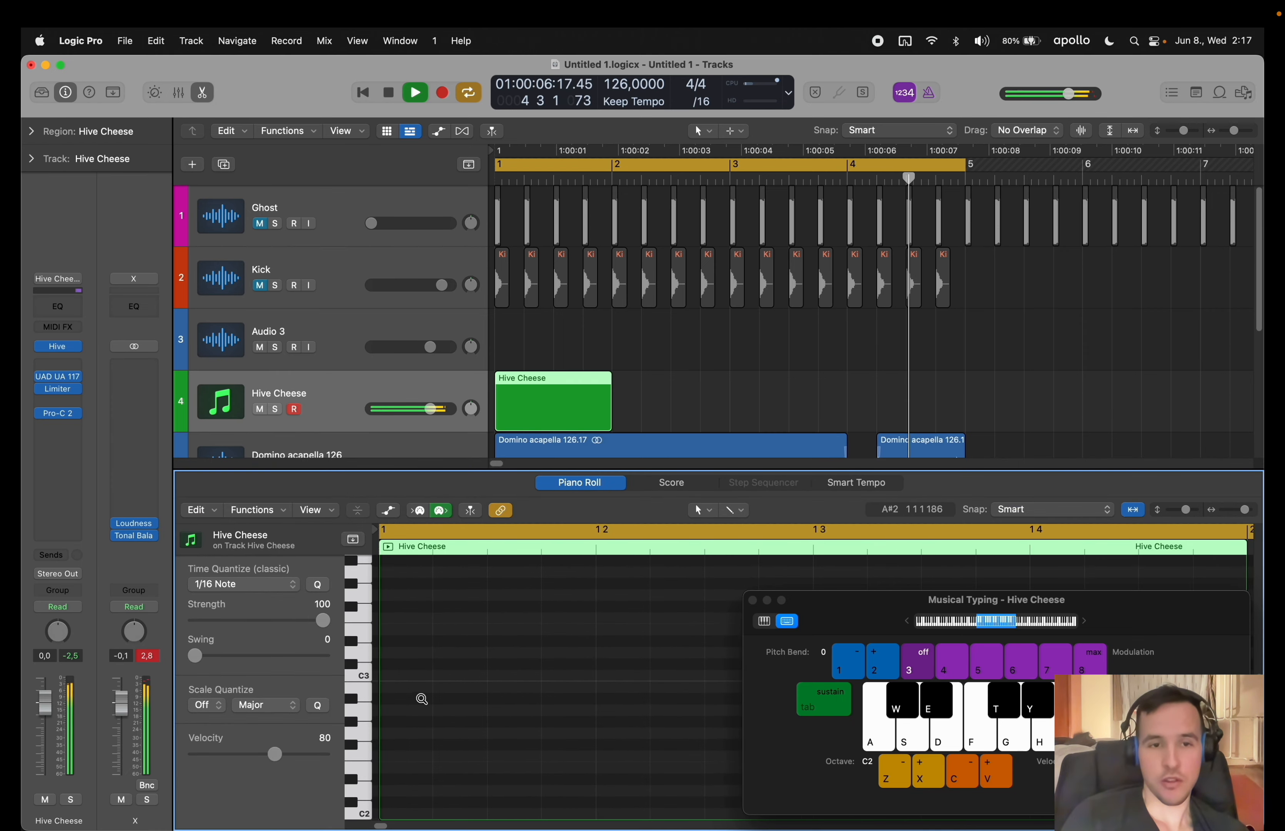
- Enter four G2 notes of length 0 0 0 120 at positions 1 1 1, 1 1 2, 1 1 4 and 1 2 1
{"action": "left_click_drag", "start_coordinate": [391, 716], "coordinate": [364, 726]}
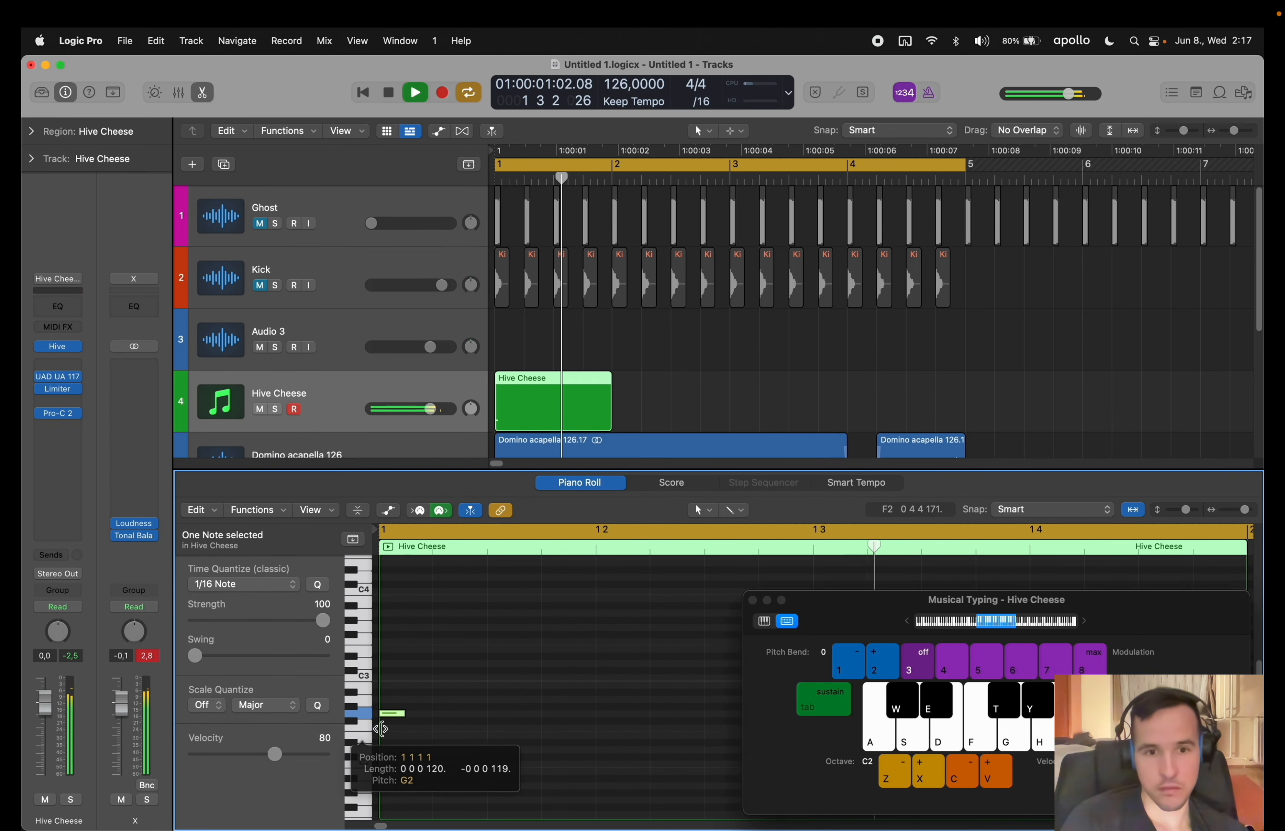
{"action": "key", "text": "super+Left"}
{"action": "key", "text": "super+Left"}
{"action": "key", "text": "super+Left"}
{"action": "left_click", "coordinate": [413, 715], "text": "super"}
{"action": "left_click", "coordinate": [462, 714], "text": "super"}
{"action": "left_click", "coordinate": [488, 713], "text": "super"}
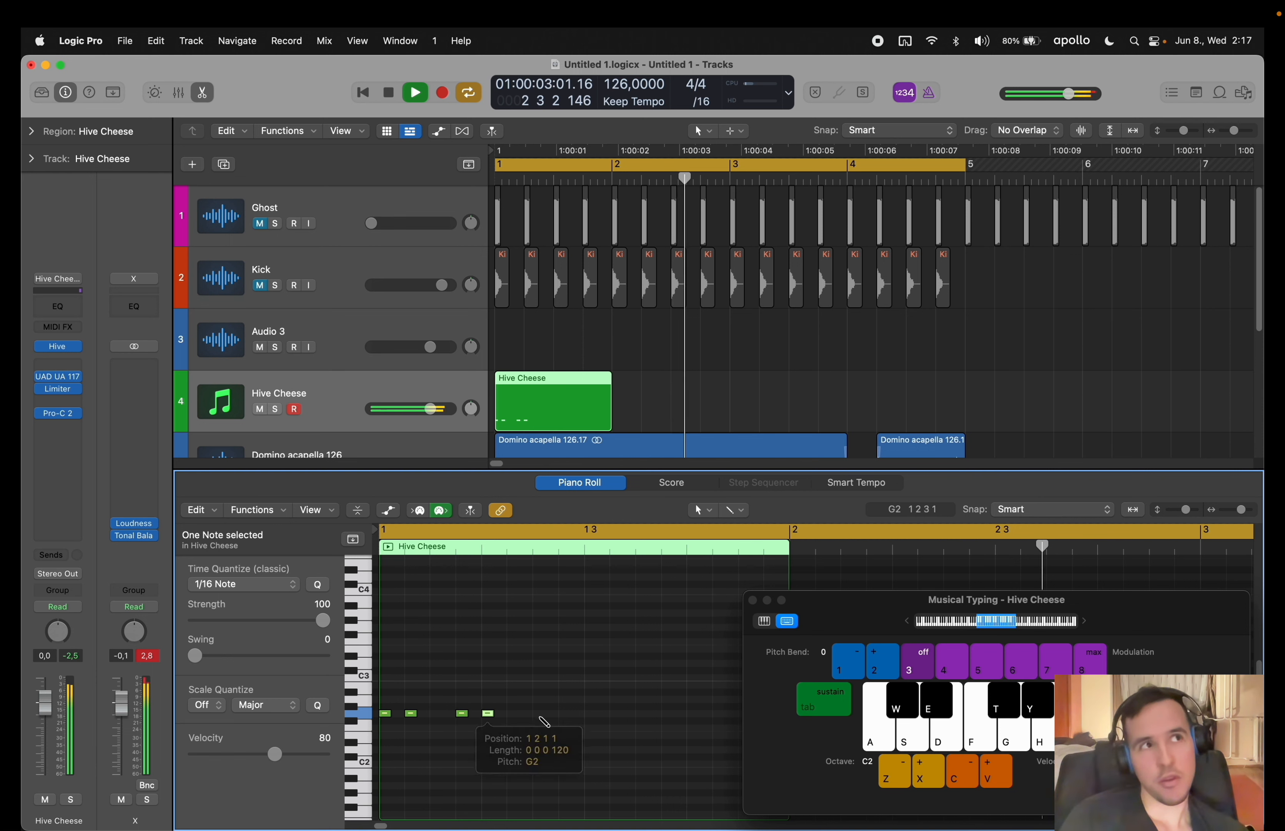
- Add an F#2 note at position 1 2 3 and a G2 note at 1 2 4 in the Hive Cheese region
{"action": "left_click", "coordinate": [539, 720], "text": "super"}
{"action": "left_click", "coordinate": [565, 713], "text": "super"}
{"action": "left_click_drag", "start_coordinate": [541, 706], "coordinate": [537, 733]}
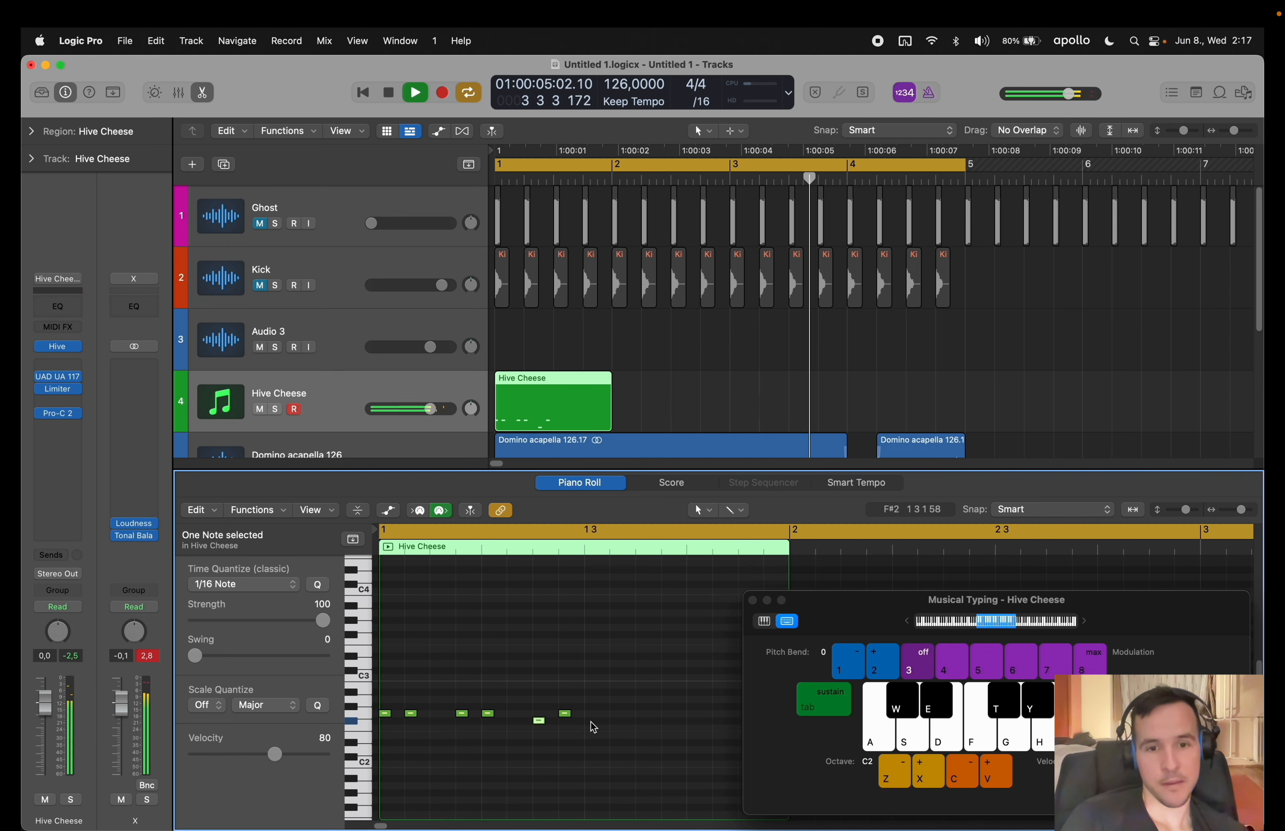
- Raise the F#2 note at 1 2 3 to G2 and add G2 notes at 1 3 2 and 1 3 3
{"action": "key", "text": "alt+Up"}
{"action": "left_click", "coordinate": [616, 714], "text": "super"}
{"action": "left_click", "coordinate": [641, 713], "text": "super"}
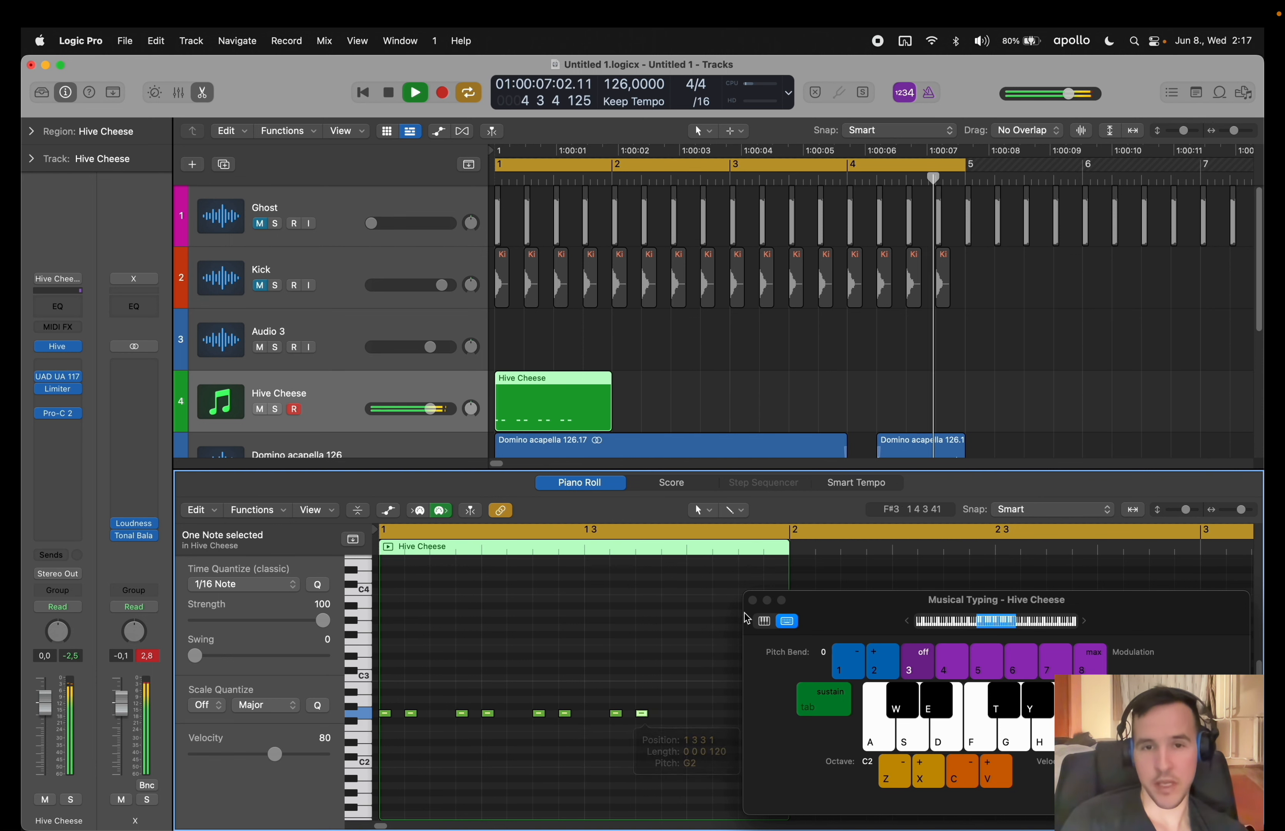
- Close Musical Typing and complete the bar with G2 notes at 1 4 1, 1 4 2 and 1 4 4
{"action": "left_click", "coordinate": [752, 600]}
{"action": "left_click", "coordinate": [694, 713], "text": "super"}
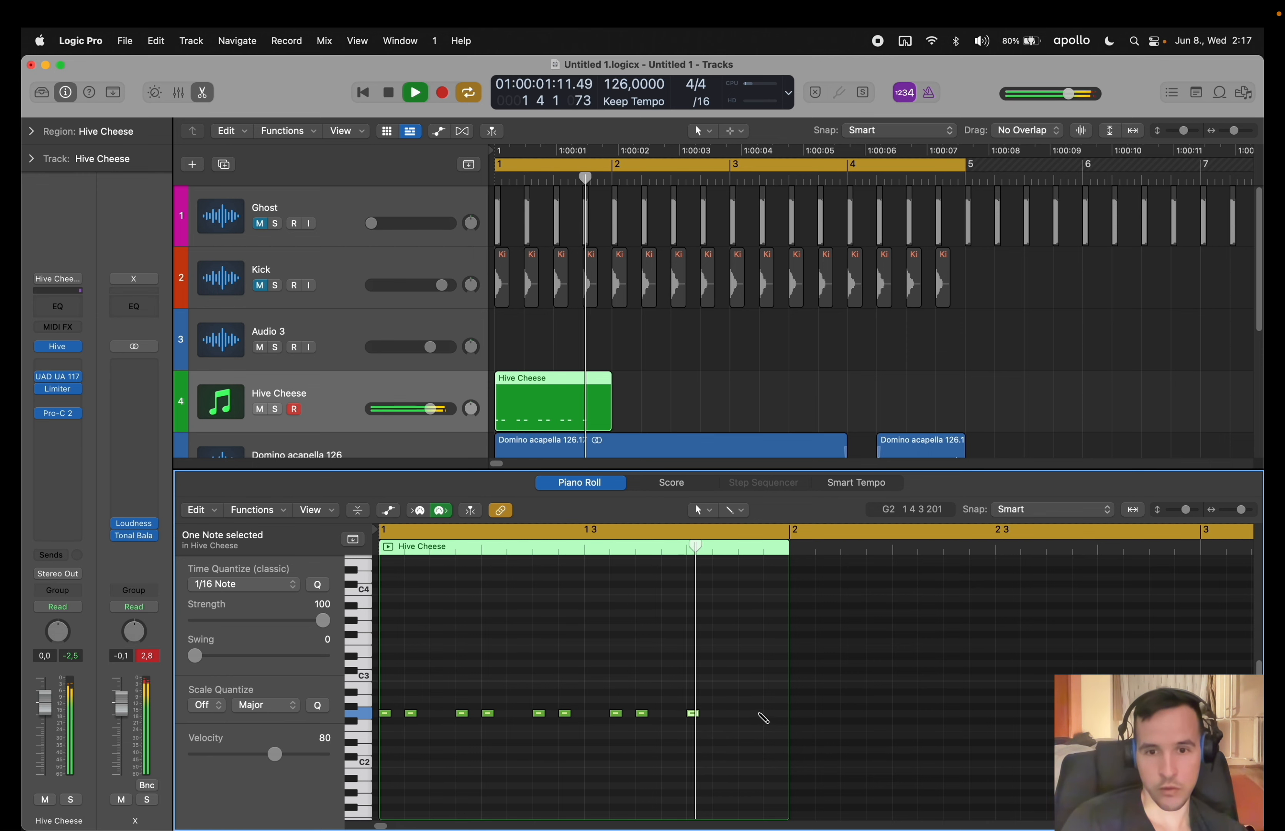
{"action": "left_click", "coordinate": [770, 713], "text": "super"}
{"action": "left_click", "coordinate": [696, 714]}
{"action": "left_click", "coordinate": [719, 713], "text": "super"}
{"action": "left_click", "coordinate": [648, 693]}
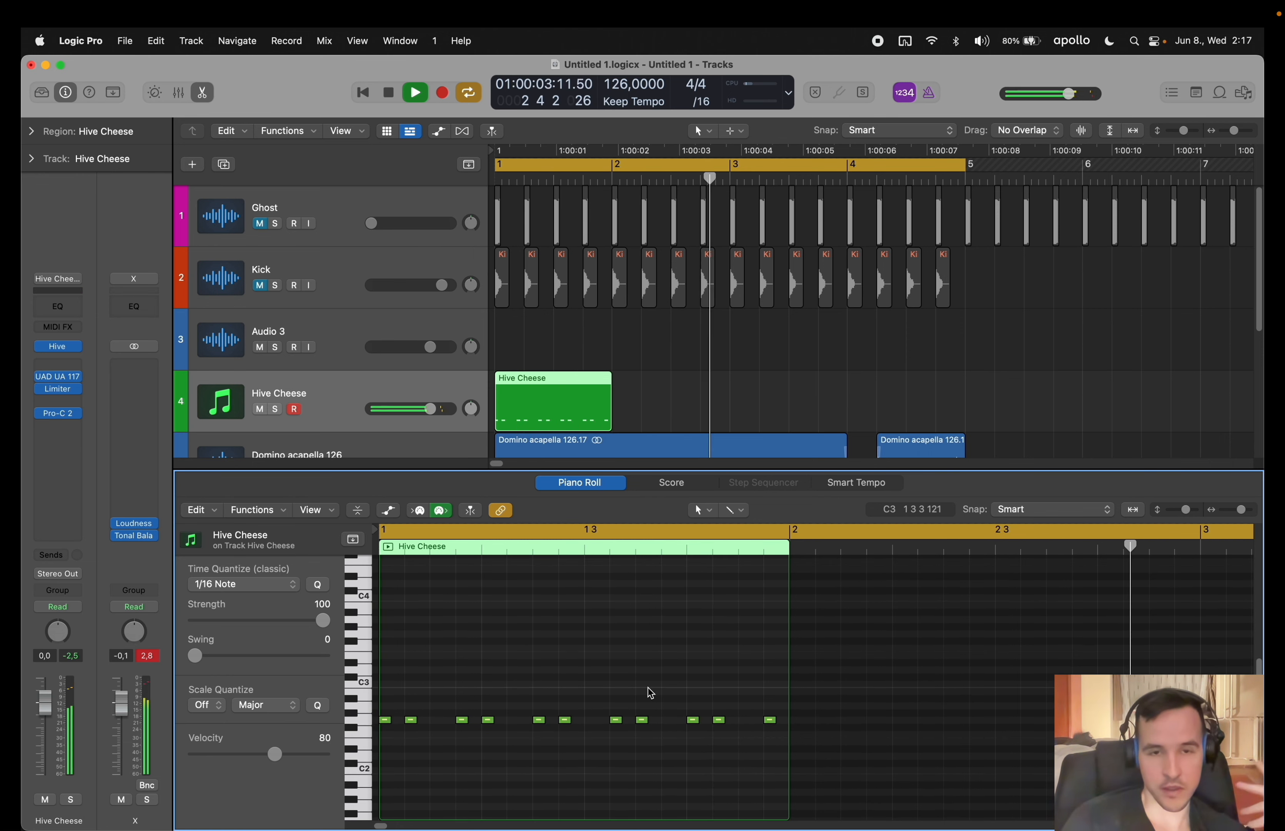
- Replace the G2 note at 1 2 3 with two consecutive half-length G2 notes and audition the loop
{"action": "key", "text": "space"}
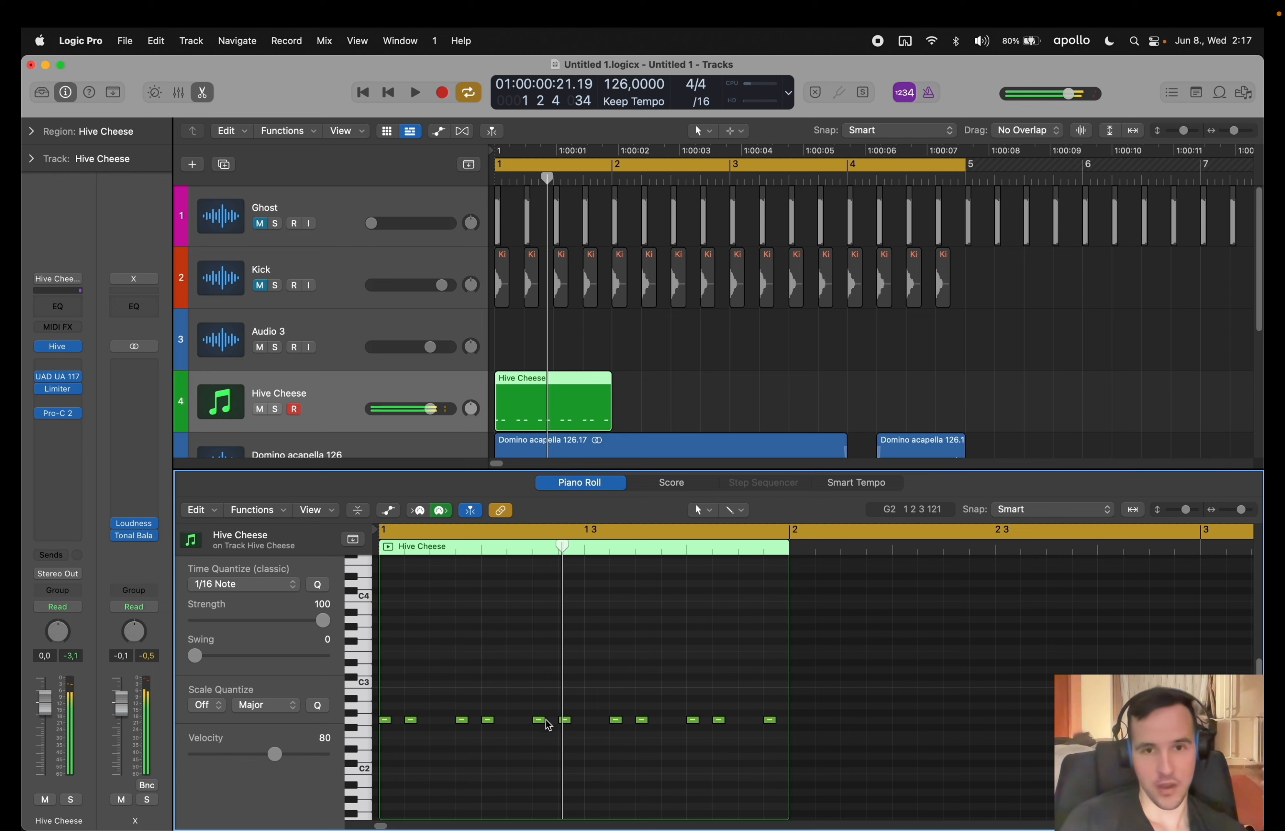
{"action": "left_click_drag", "start_coordinate": [544, 719], "coordinate": [552, 725]}
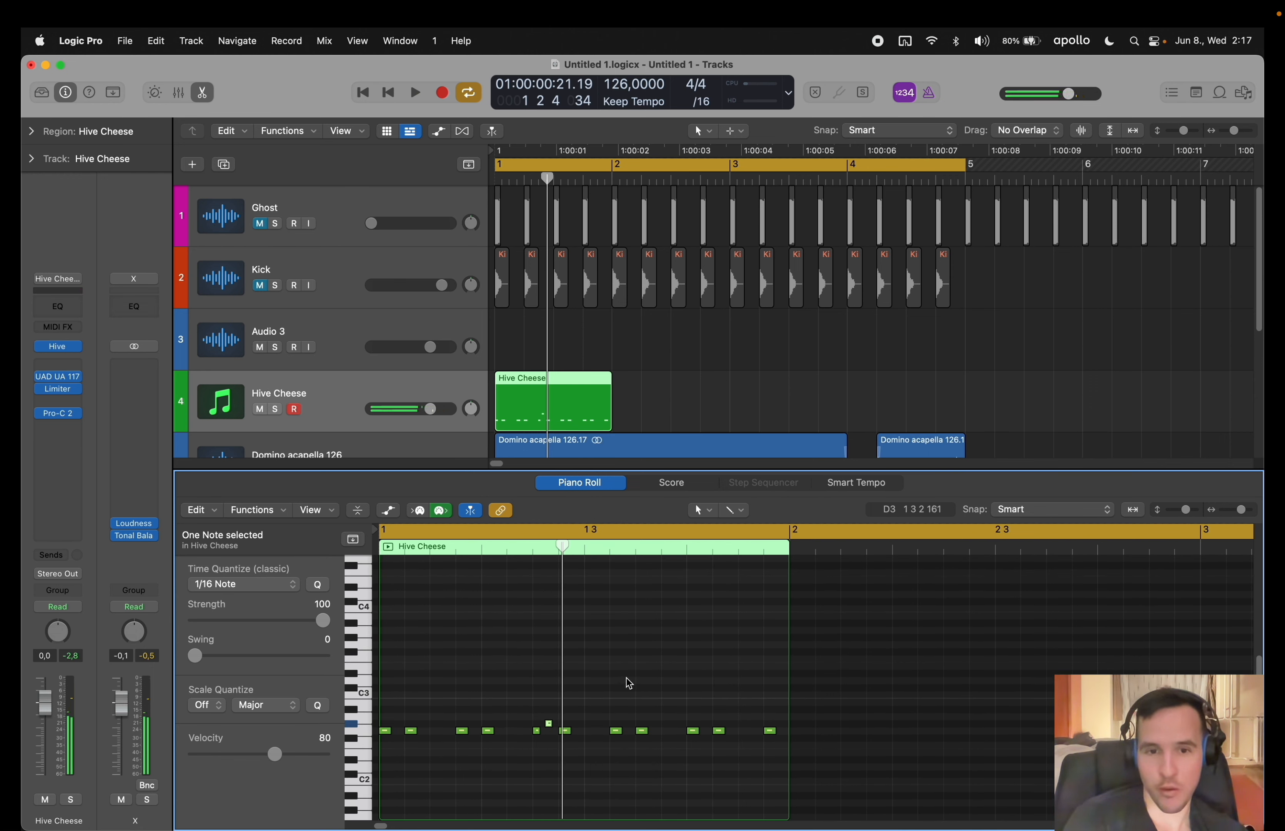
{"action": "key", "text": "alt+Down"}
{"action": "key", "text": "space"}
{"action": "left_click", "coordinate": [664, 635]}
{"action": "left_click", "coordinate": [566, 645]}
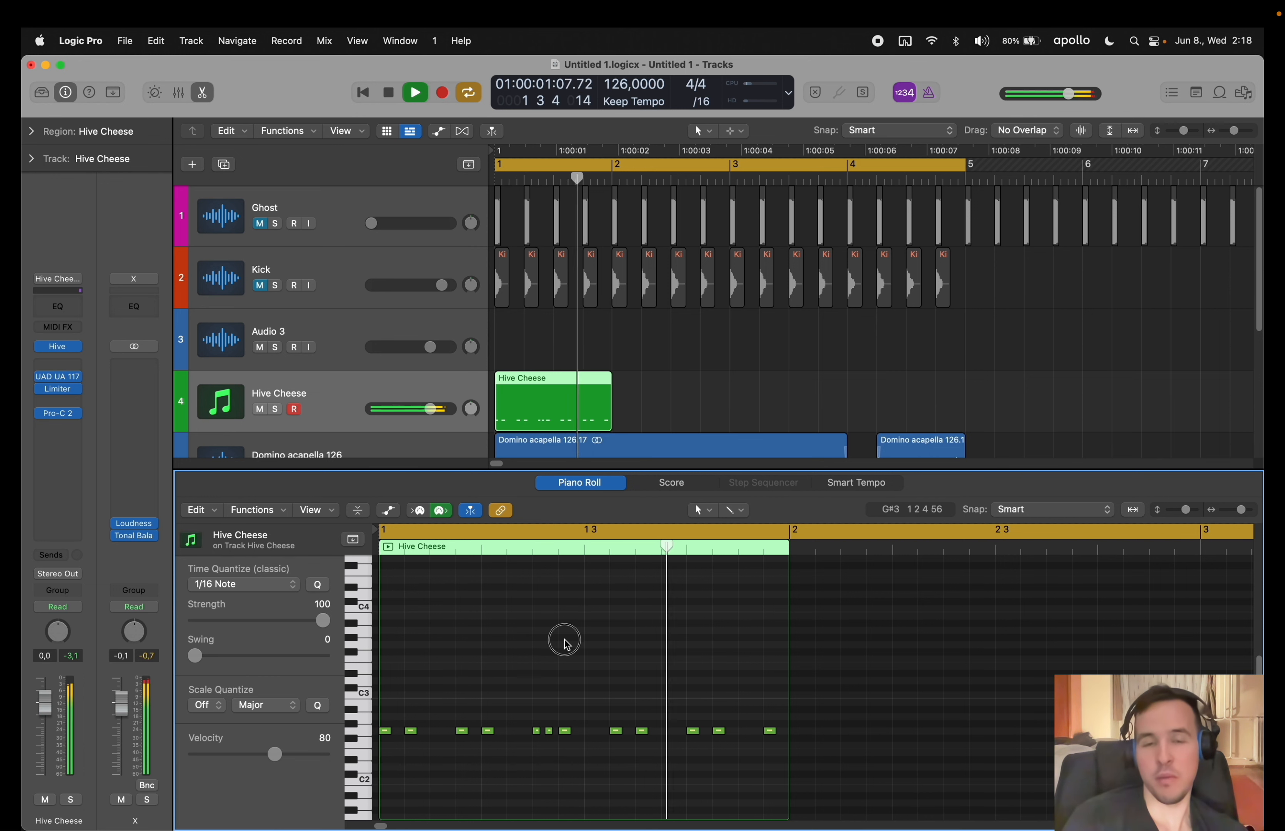
- Slightly shorten both half-length G2 notes at 1 2 3 and play the loop again
{"action": "key", "text": "space"}
{"action": "left_click", "coordinate": [523, 715]}
{"action": "left_click_drag", "start_coordinate": [524, 719], "coordinate": [549, 735]}
{"action": "left_click", "coordinate": [557, 705]}
{"action": "key", "text": "space"}
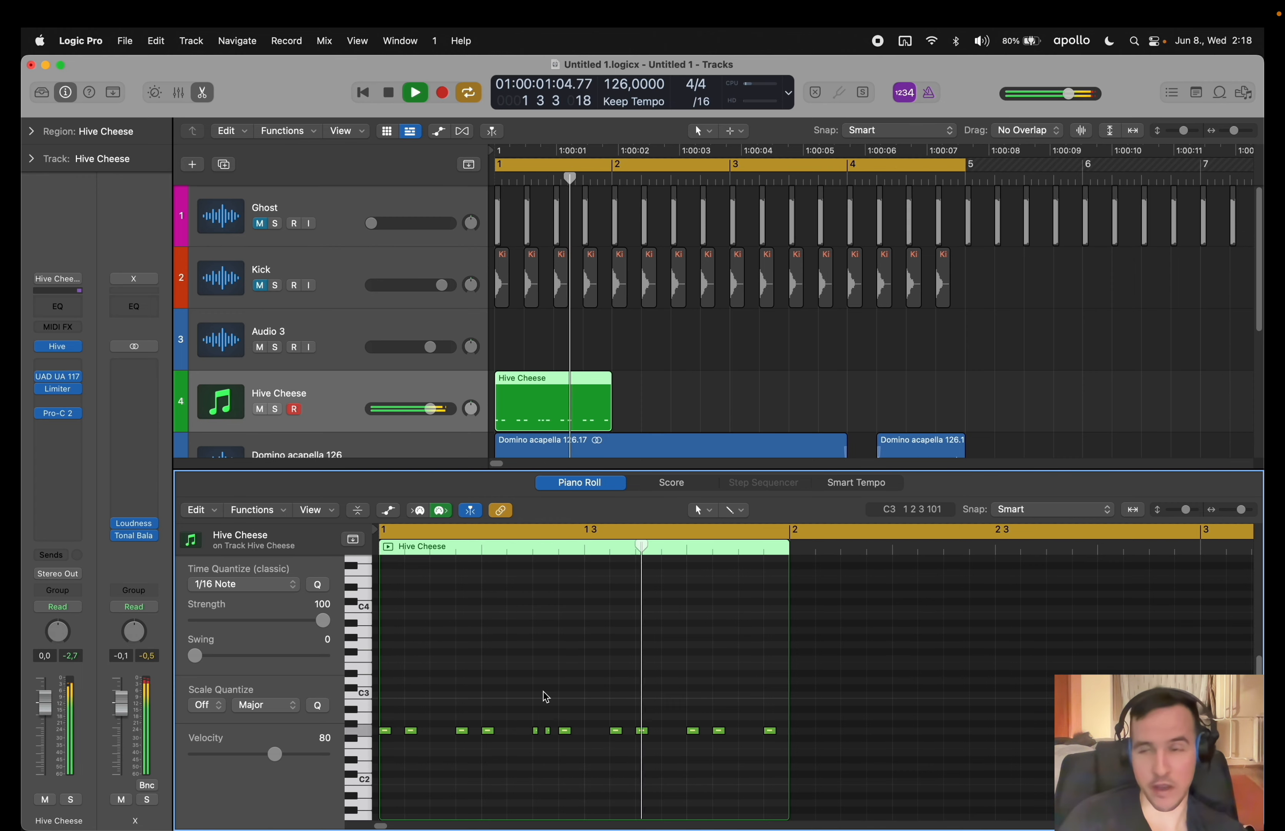
- Loop the one-bar Hive Cheese region through the end of bar 4, briefly solo its track and close the Piano Roll
{"action": "left_click_drag", "start_coordinate": [610, 389], "coordinate": [967, 400]}
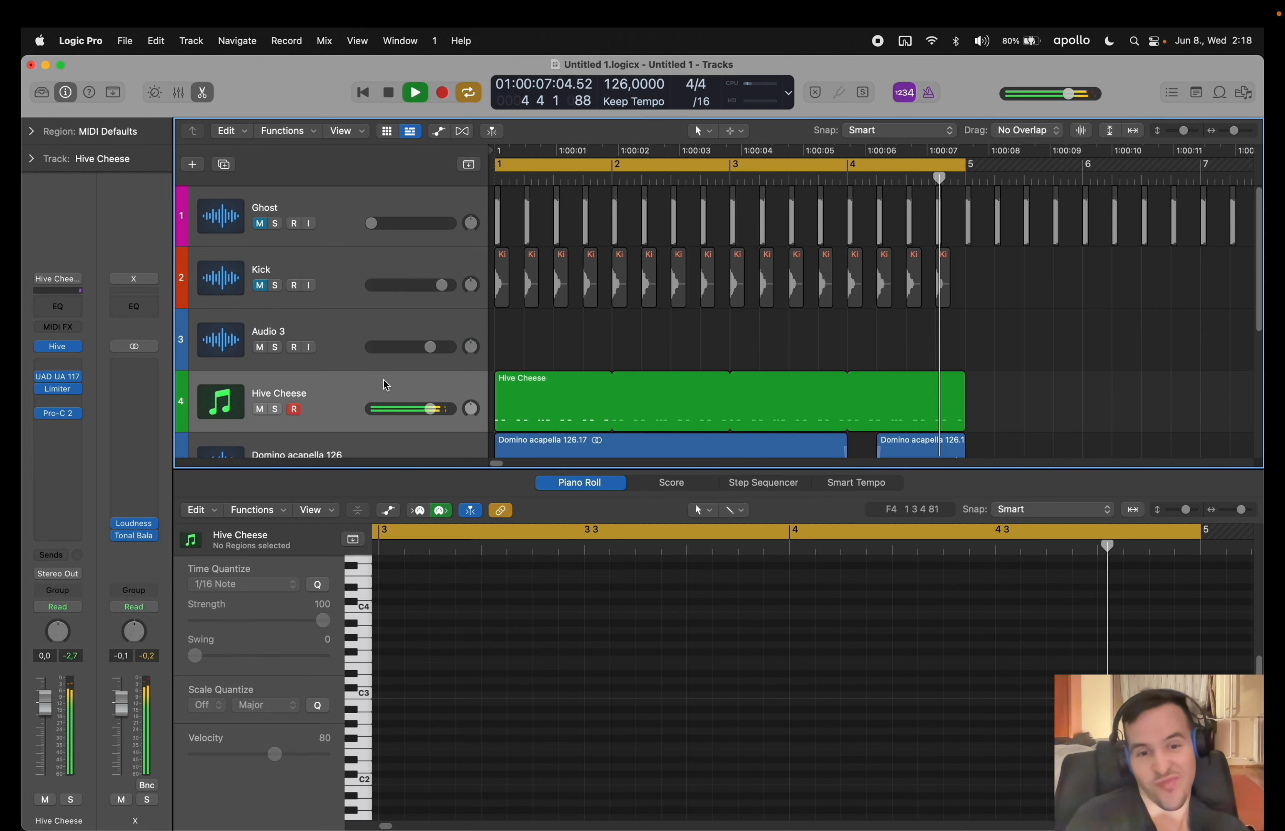
{"action": "left_click", "coordinate": [275, 409]}
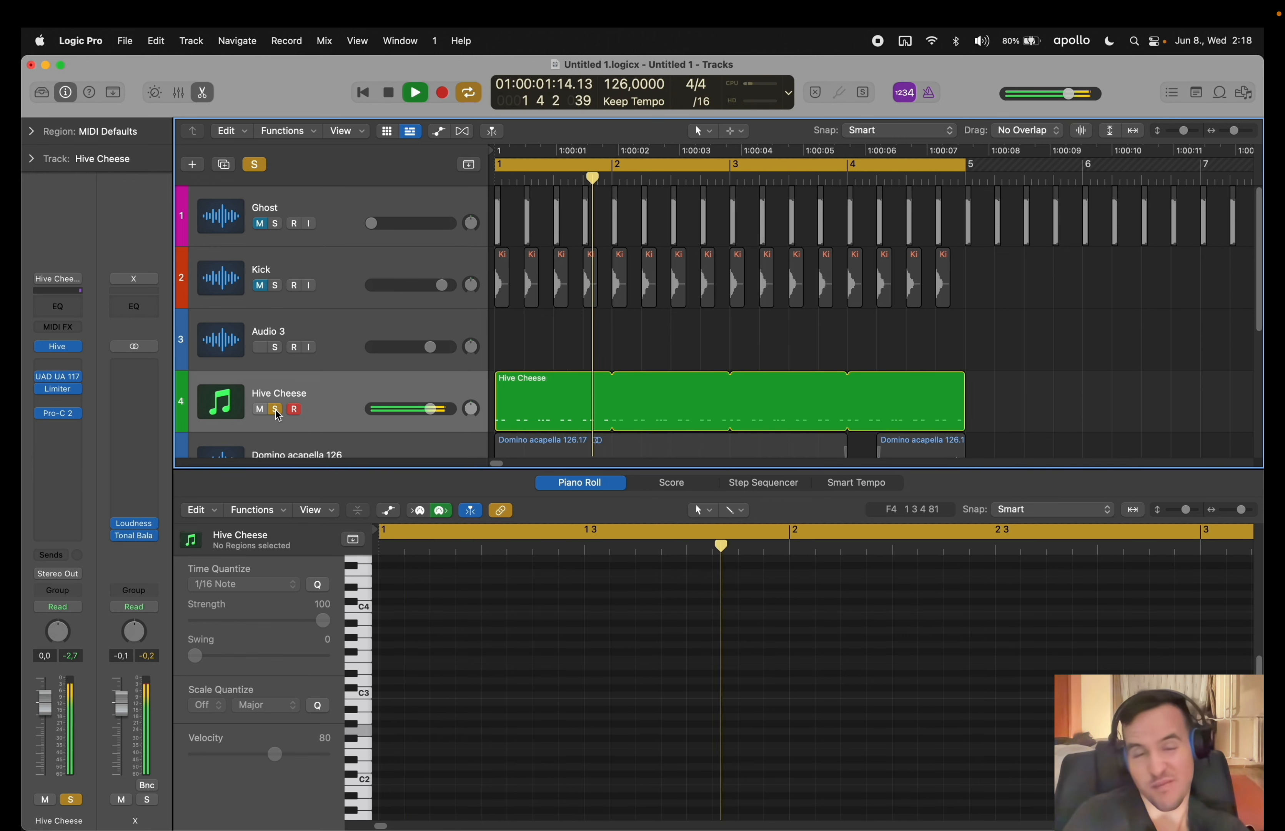
{"action": "left_click", "coordinate": [276, 409]}
{"action": "key", "text": "e"}
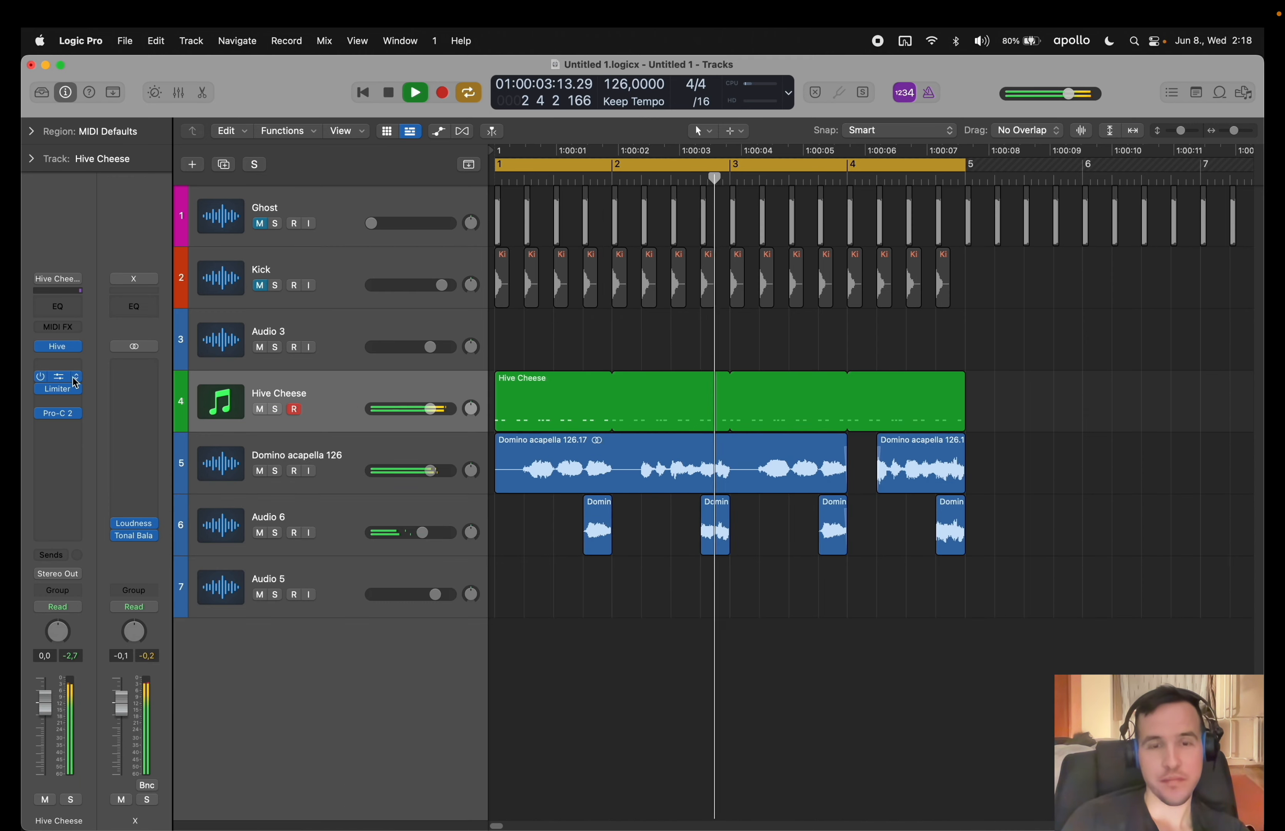
- Insert a stereo Pro-Q 3 on Hive Cheese with a low cut around 18 Hz and a bell of -2.14 dB at 48 Hz
{"action": "left_click", "coordinate": [58, 427]}
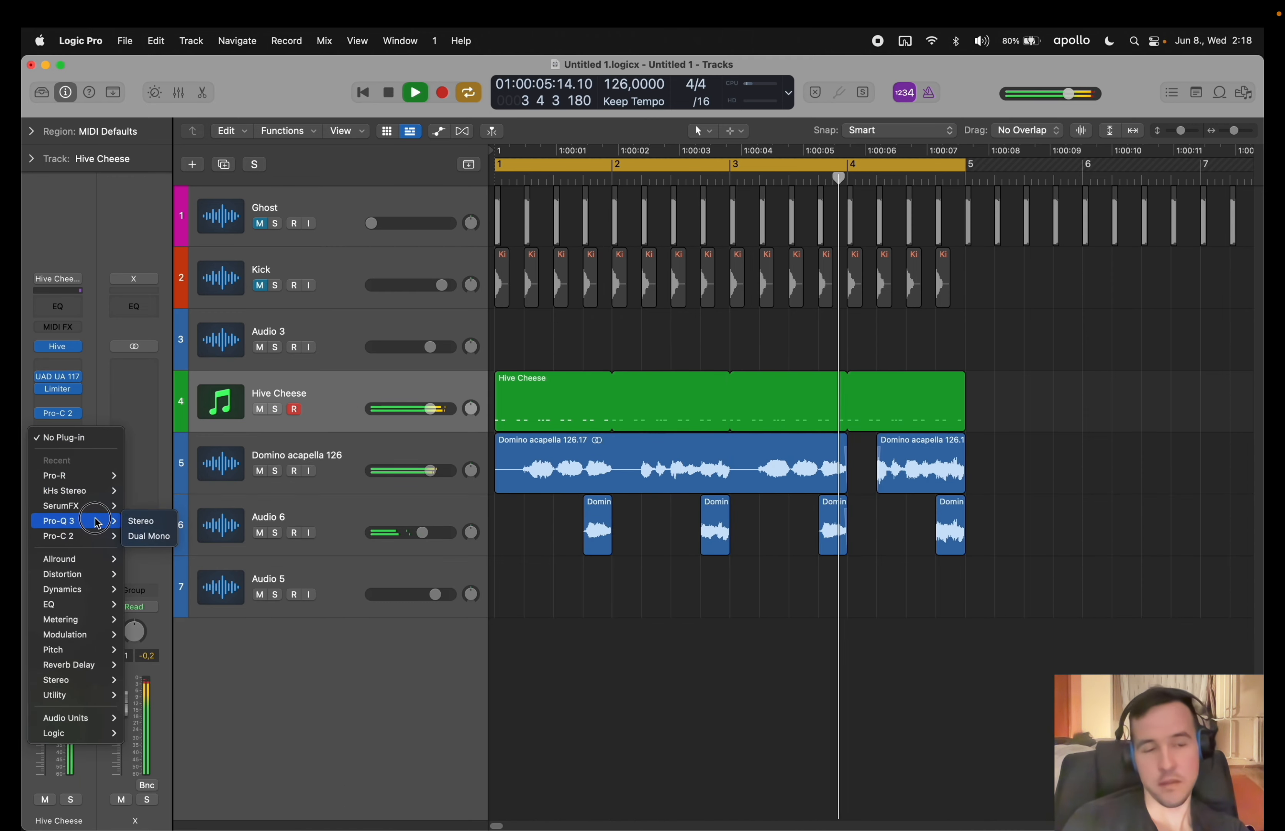
{"action": "left_click", "coordinate": [142, 522]}
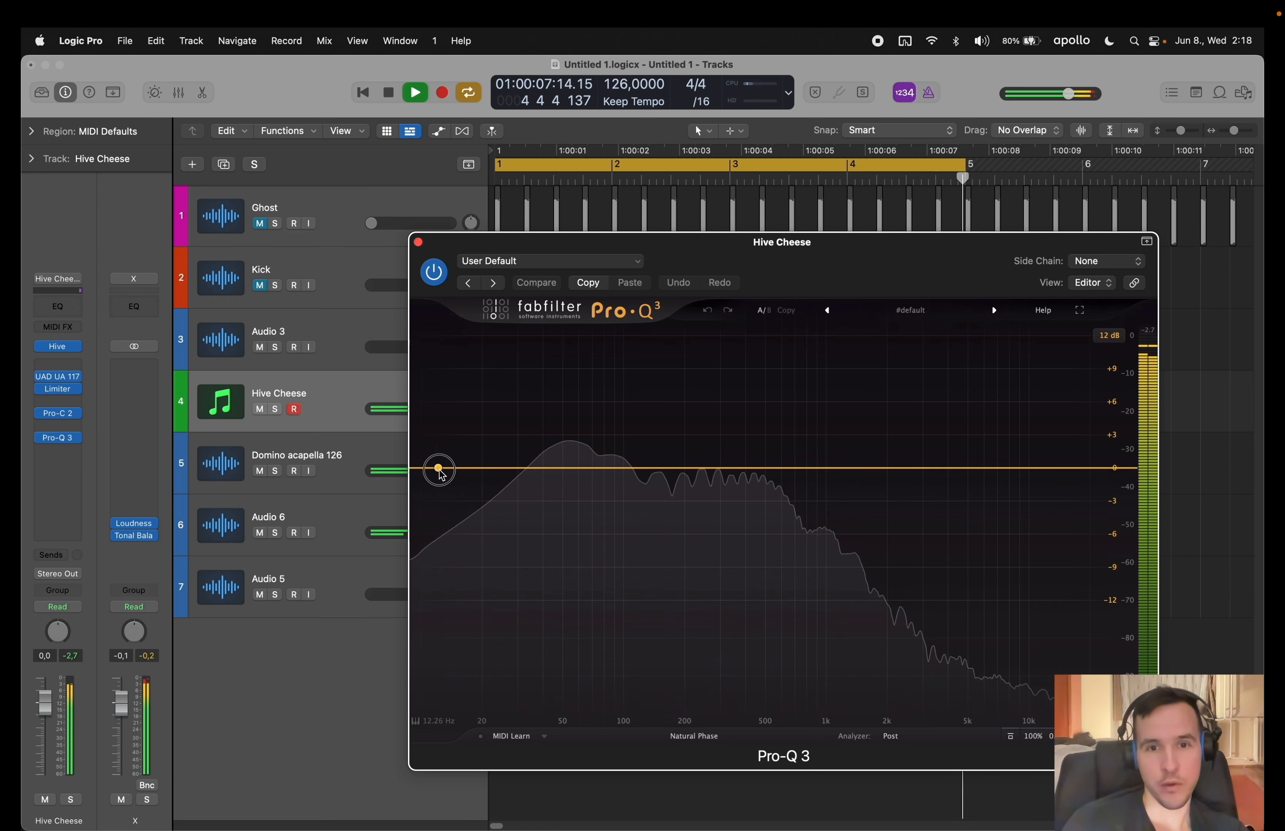
{"action": "left_click", "coordinate": [490, 467]}
{"action": "left_click", "coordinate": [529, 493]}
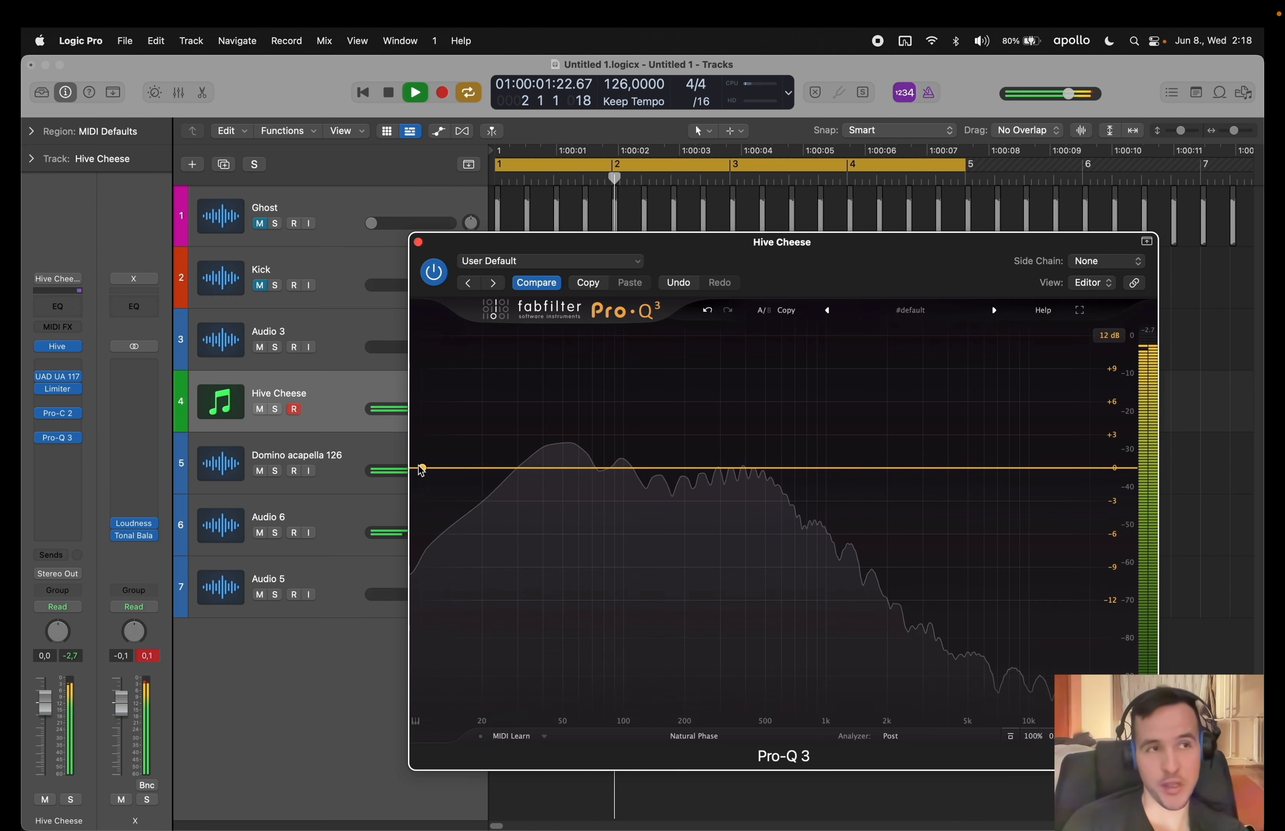
{"action": "left_click_drag", "start_coordinate": [420, 468], "coordinate": [473, 470]}
{"action": "left_click_drag", "start_coordinate": [559, 469], "coordinate": [560, 490]}
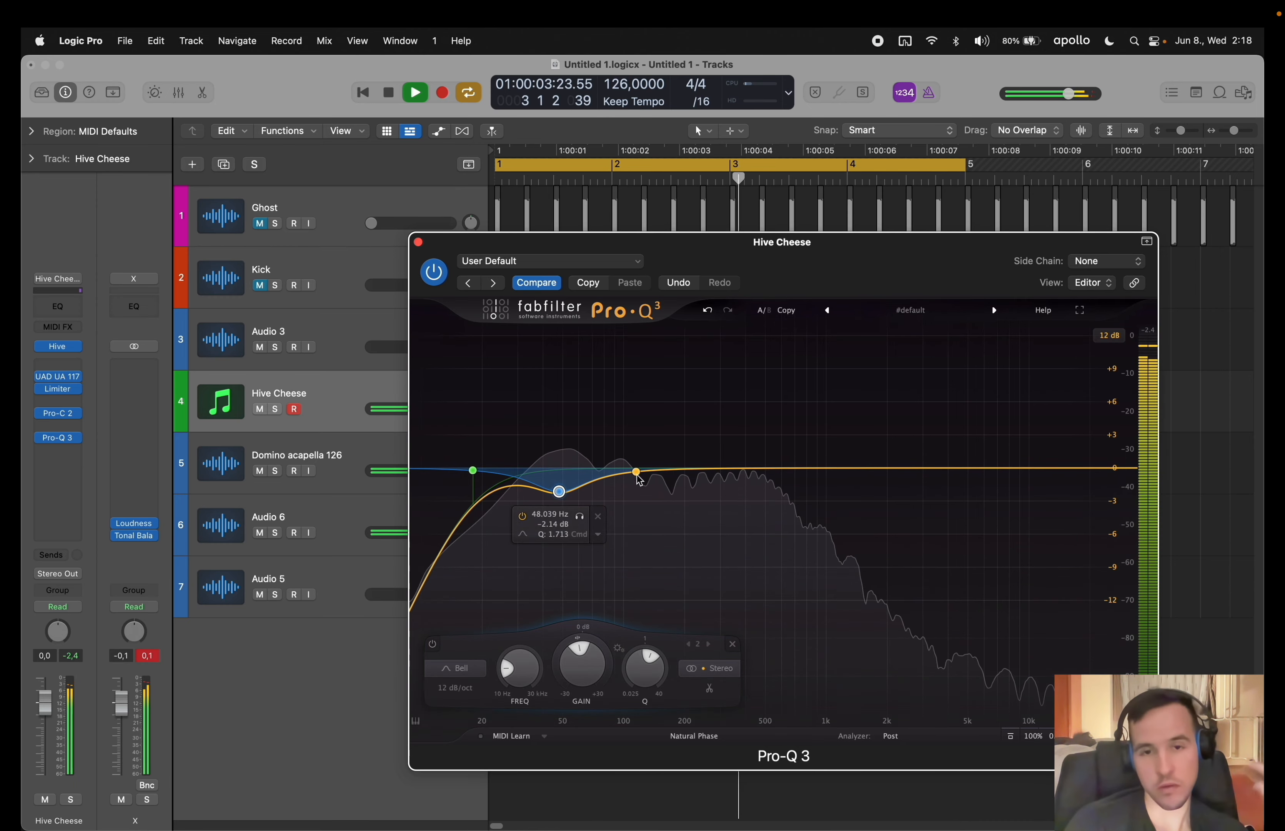
- Add bell bands of about +3 dB near 170 Hz, +5 dB near 2.5 kHz, +6.11 dB at 3064.8 Hz and -2 dB near 145 Hz
{"action": "left_click_drag", "start_coordinate": [669, 468], "coordinate": [669, 433]}
{"action": "left_click_drag", "start_coordinate": [898, 468], "coordinate": [925, 402]}
{"action": "scroll", "coordinate": [906, 415], "scroll_direction": "up", "scroll_amount": 3}
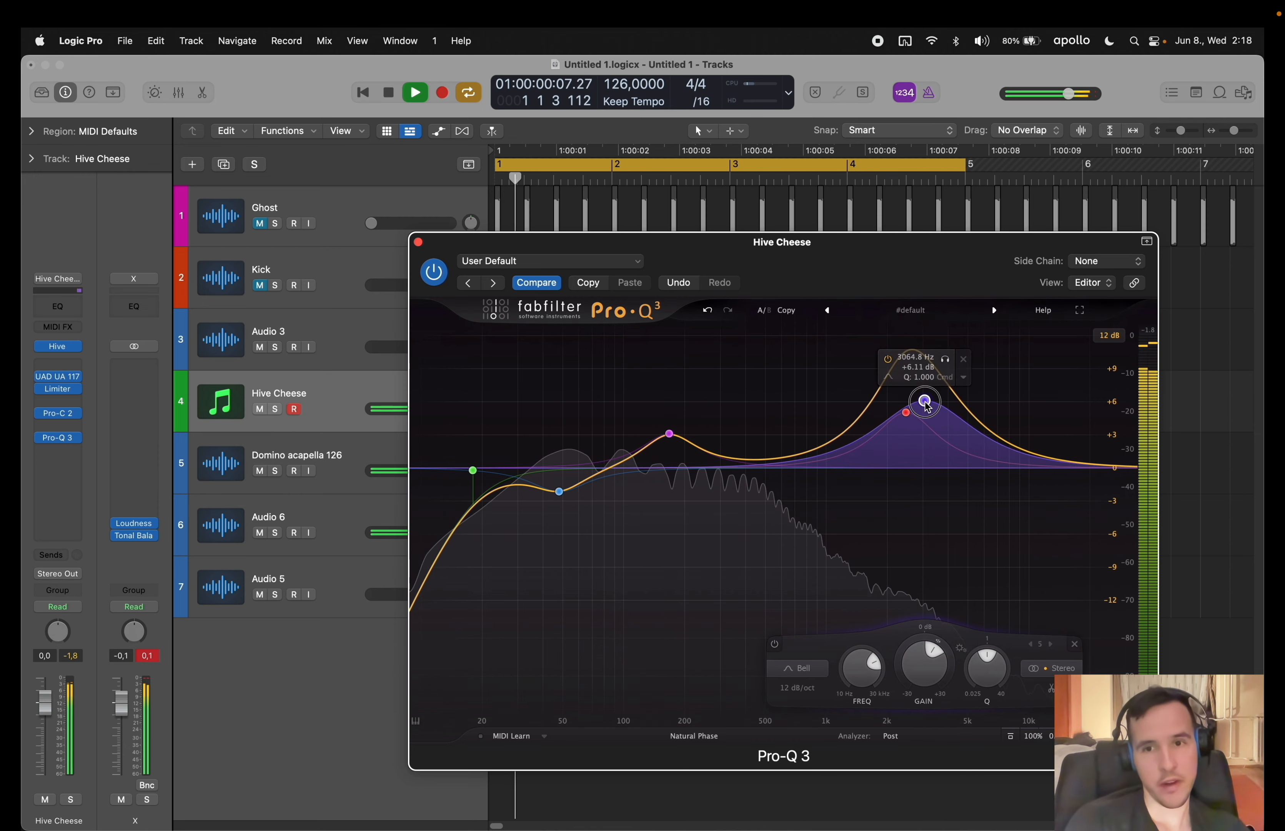
{"action": "scroll", "coordinate": [657, 476], "scroll_direction": "up", "scroll_amount": 2}
{"action": "left_click_drag", "start_coordinate": [657, 485], "coordinate": [657, 478]}
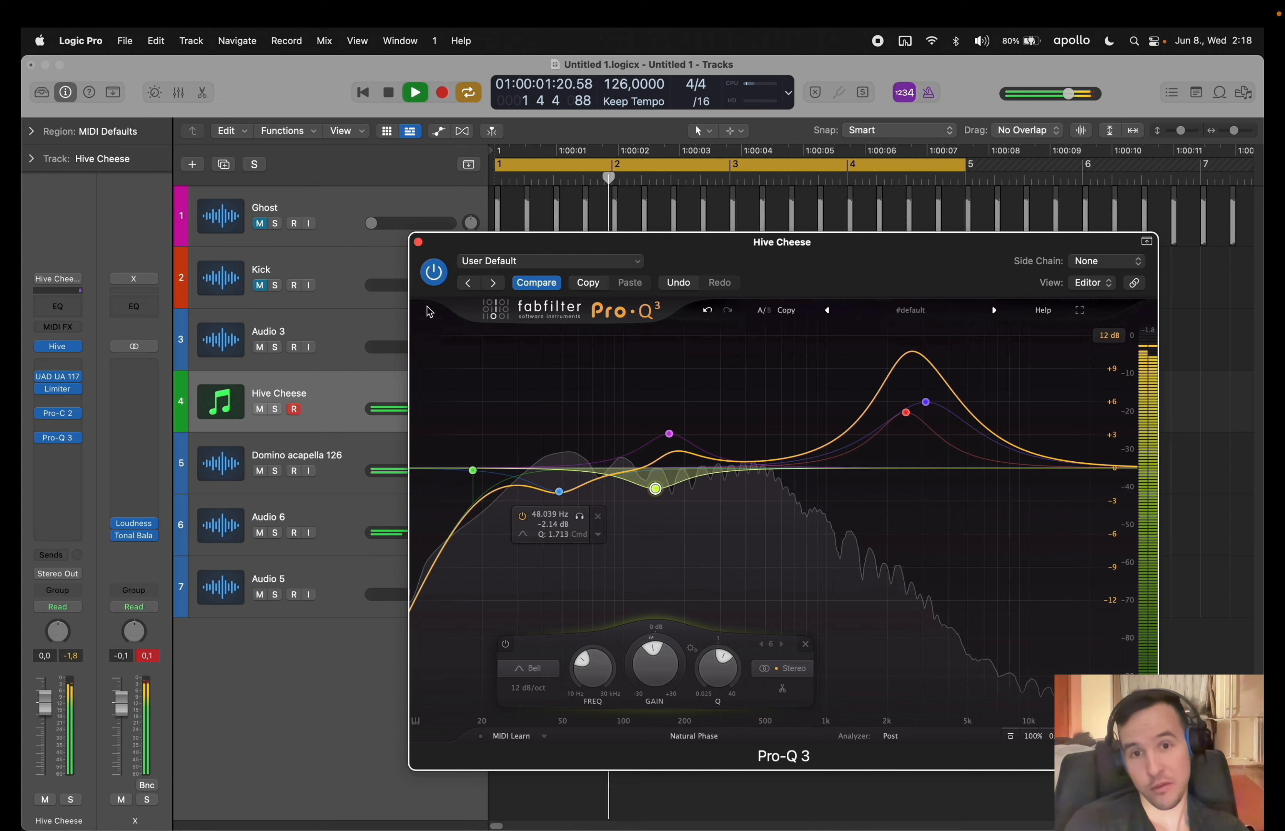
{"action": "left_click", "coordinate": [418, 242]}
- Create a new software instrument track below Hive Cheese and browse its pad channel strip settings
{"action": "key", "text": "alt+super+s"}
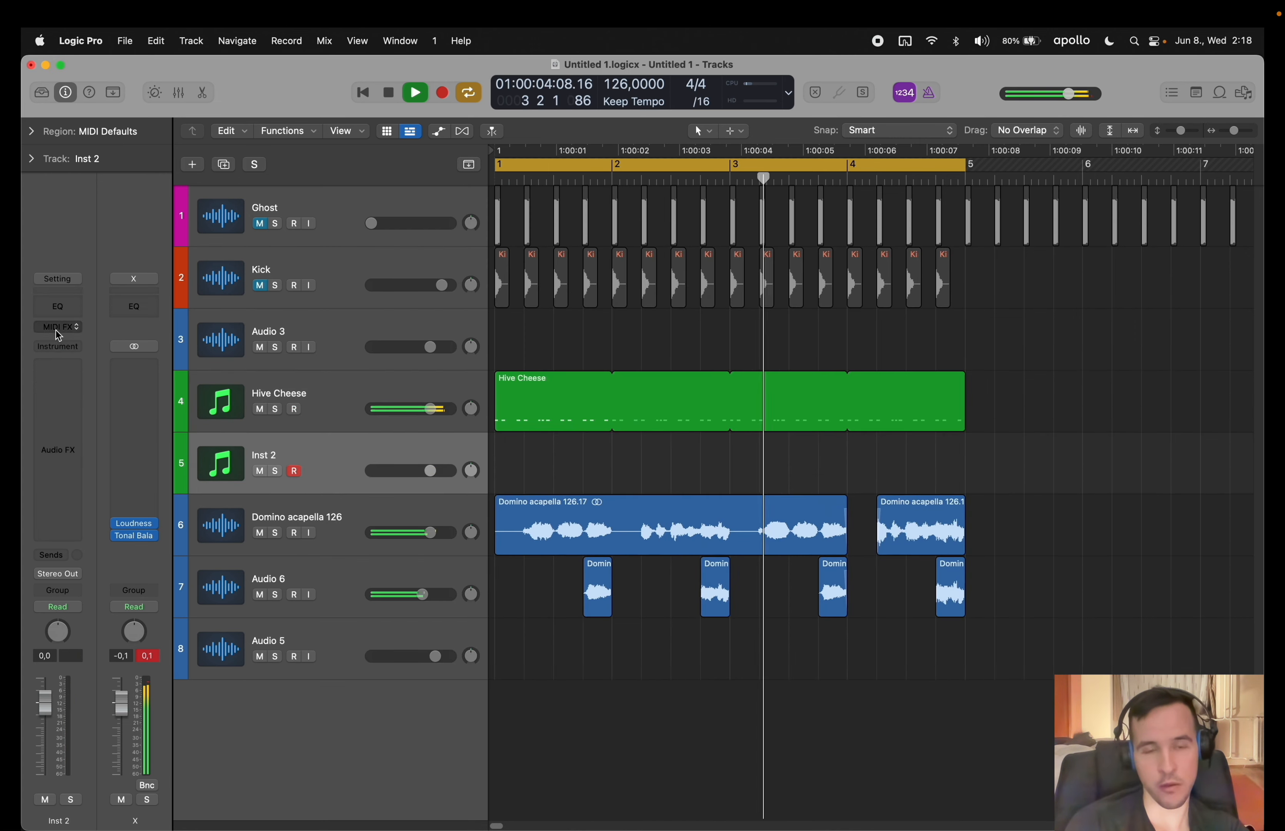
{"action": "left_click", "coordinate": [62, 277]}
{"action": "mouse_move", "coordinate": [101, 656]}
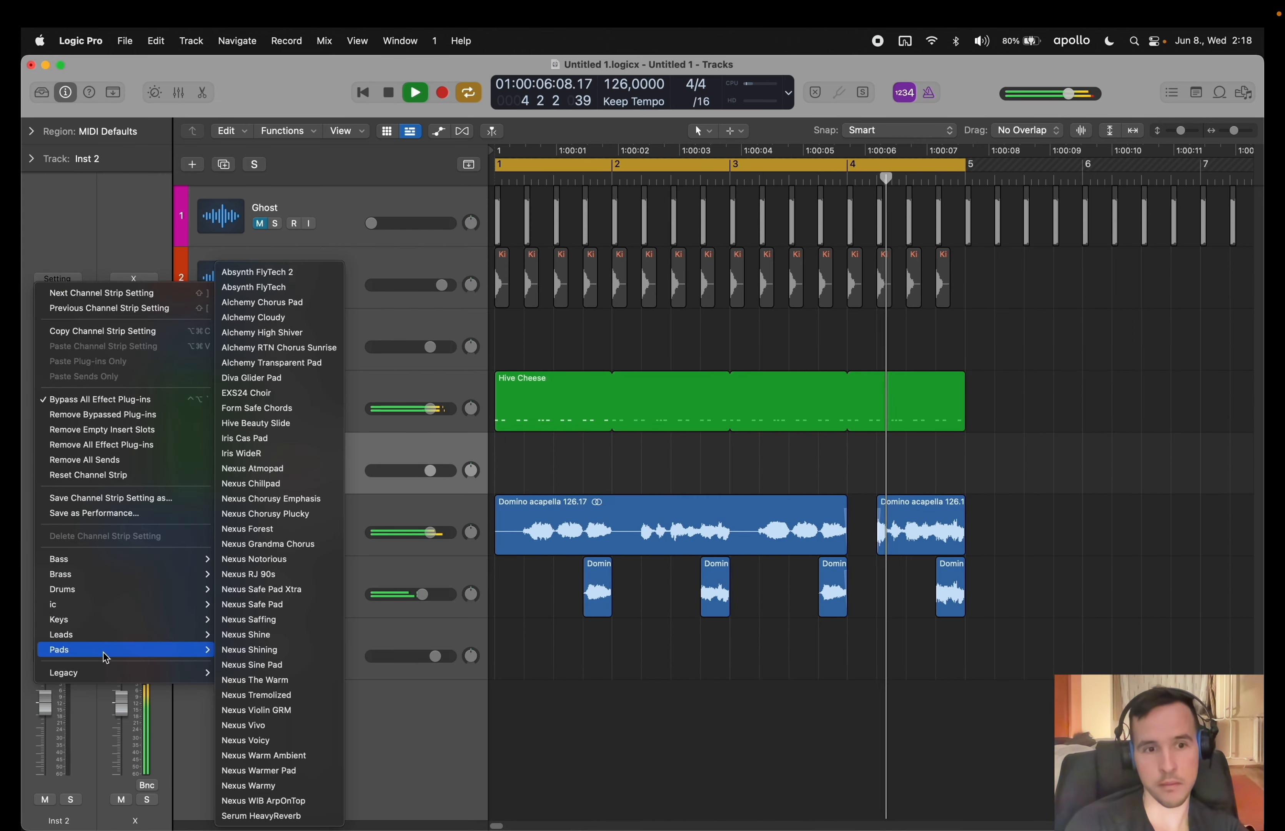
{"action": "left_click", "coordinate": [653, 763]}
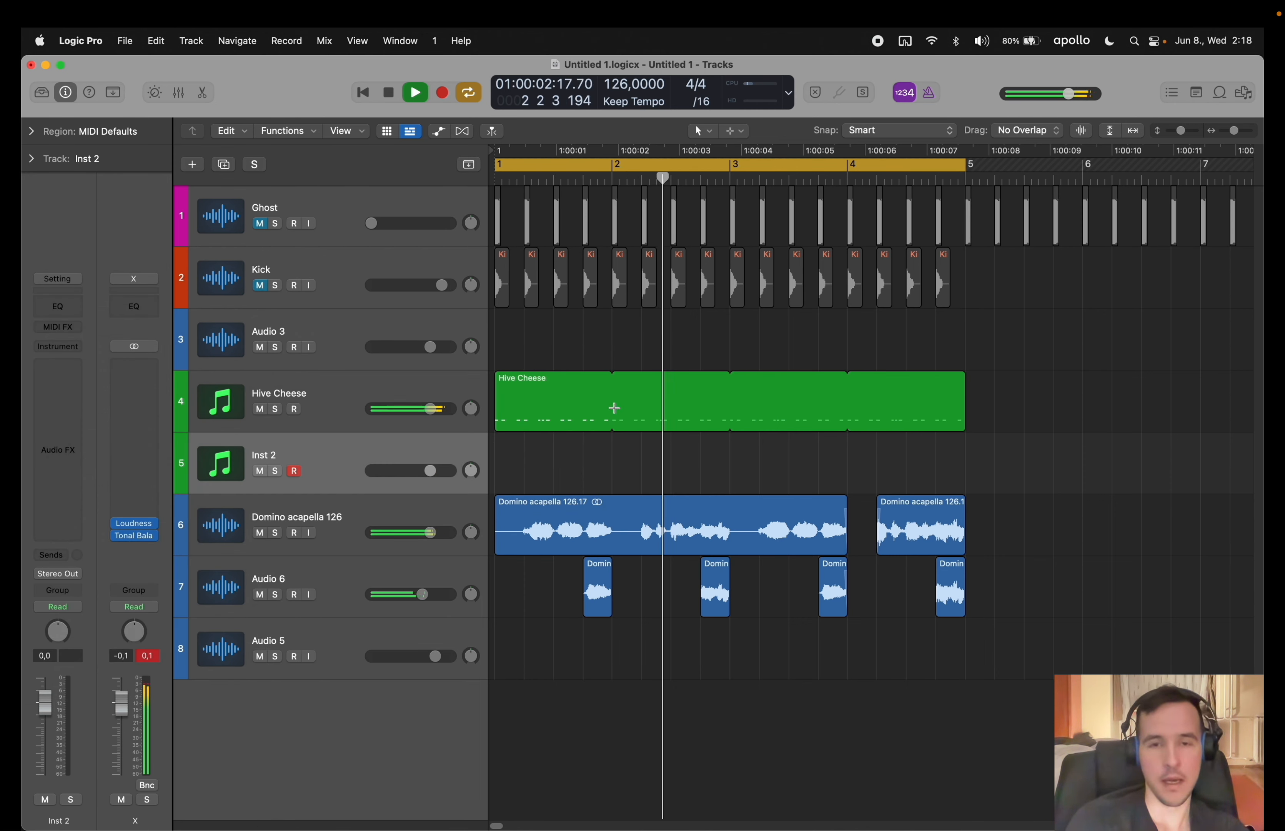
- Turn the bar 2 loop repeat into its own region and replace bar 1's two short notes with one G2 note at 1 2 3
{"action": "left_click_drag", "start_coordinate": [612, 409], "coordinate": [714, 394]}
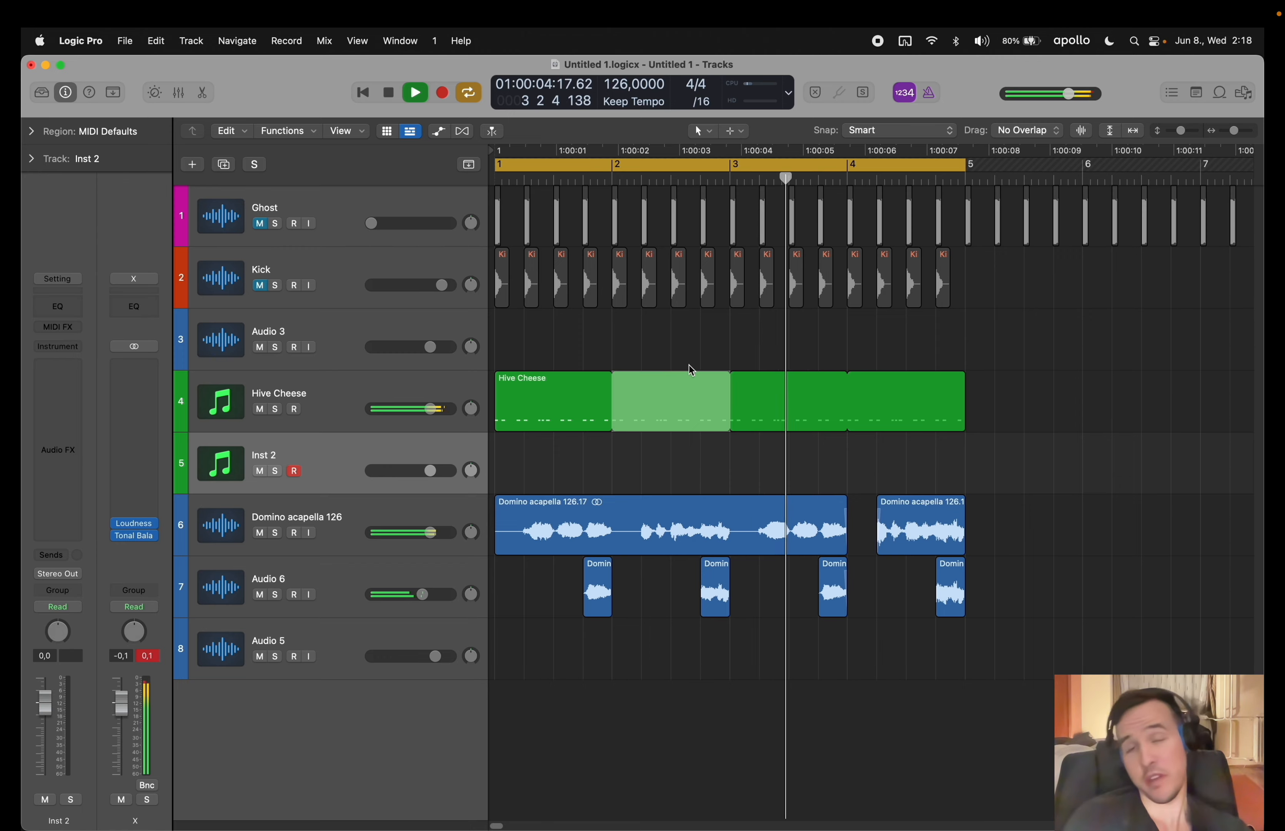
{"action": "left_click", "coordinate": [654, 416]}
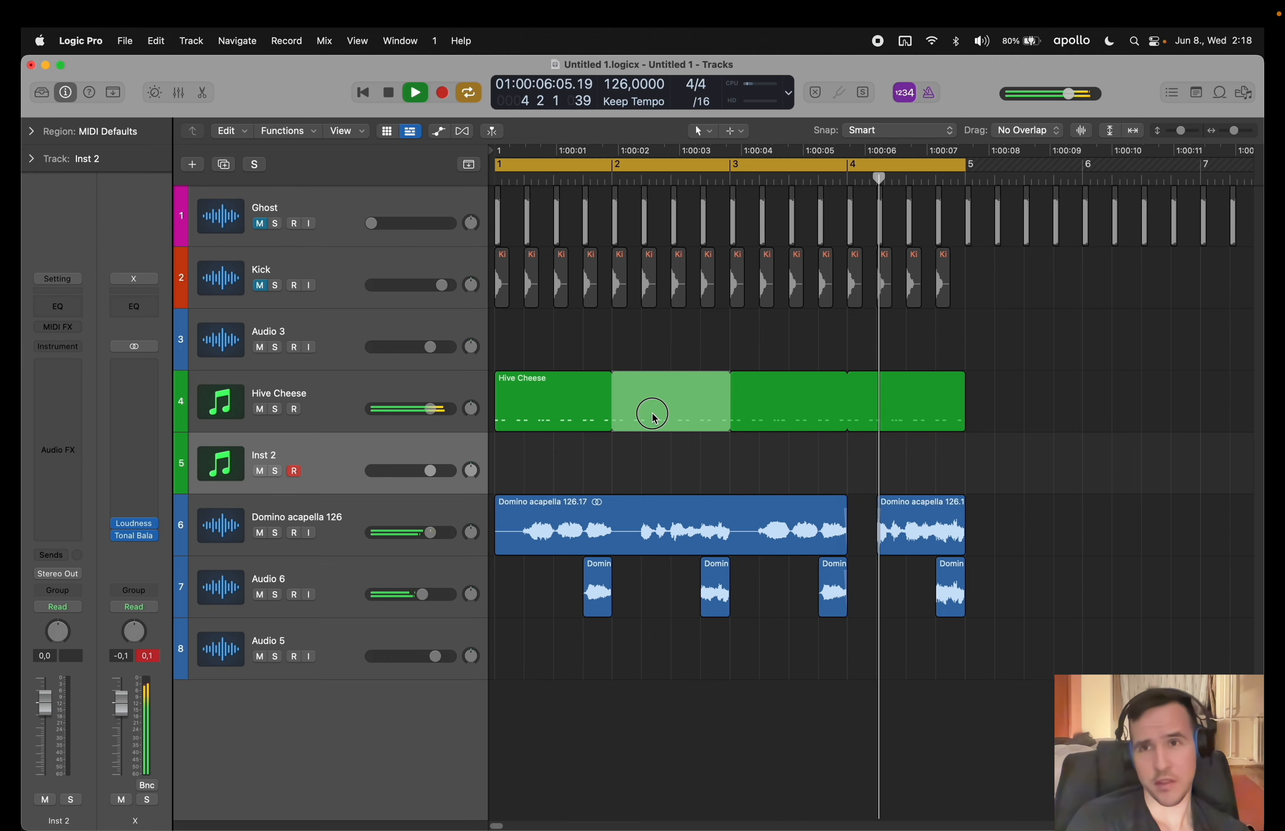
{"action": "double_click", "coordinate": [558, 404]}
{"action": "left_click", "coordinate": [546, 669]}
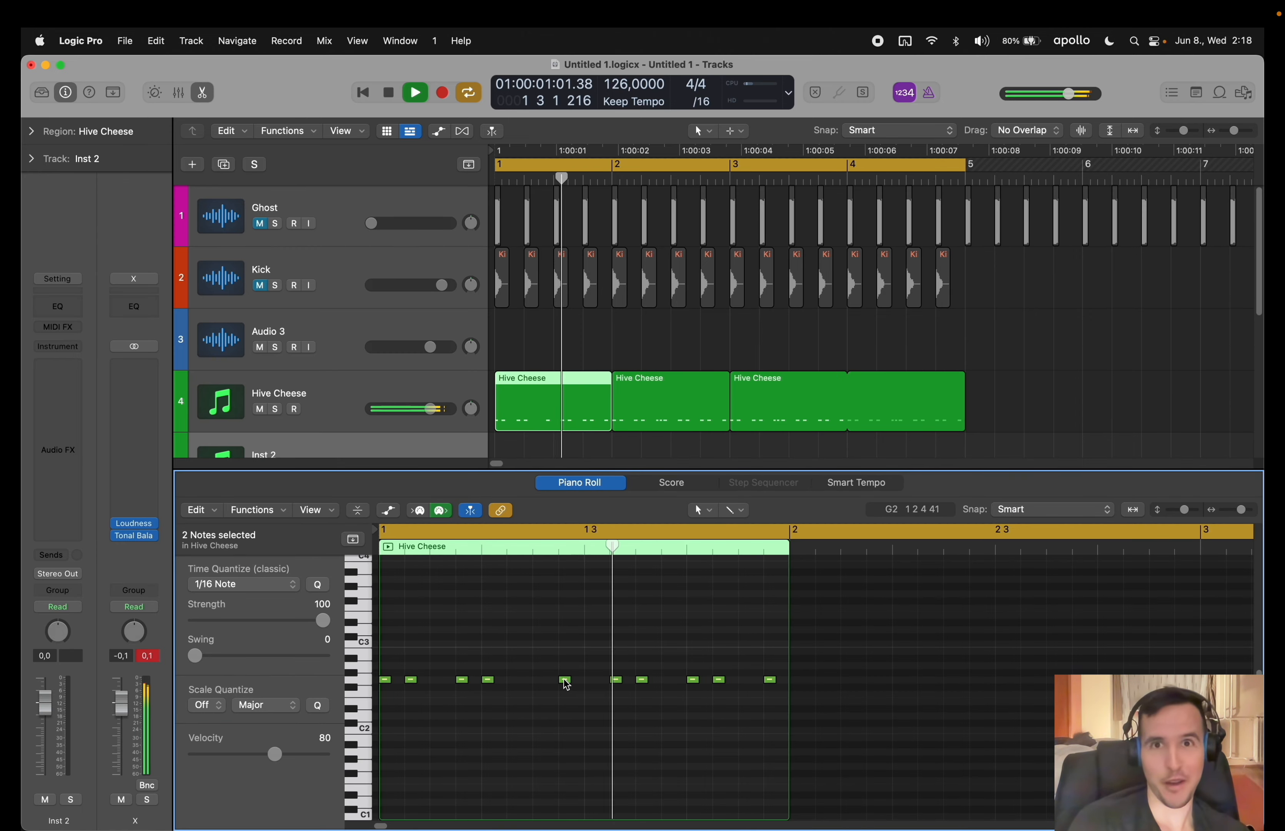
{"action": "left_click_drag", "start_coordinate": [565, 680], "coordinate": [539, 681]}
{"action": "left_click", "coordinate": [535, 656]}
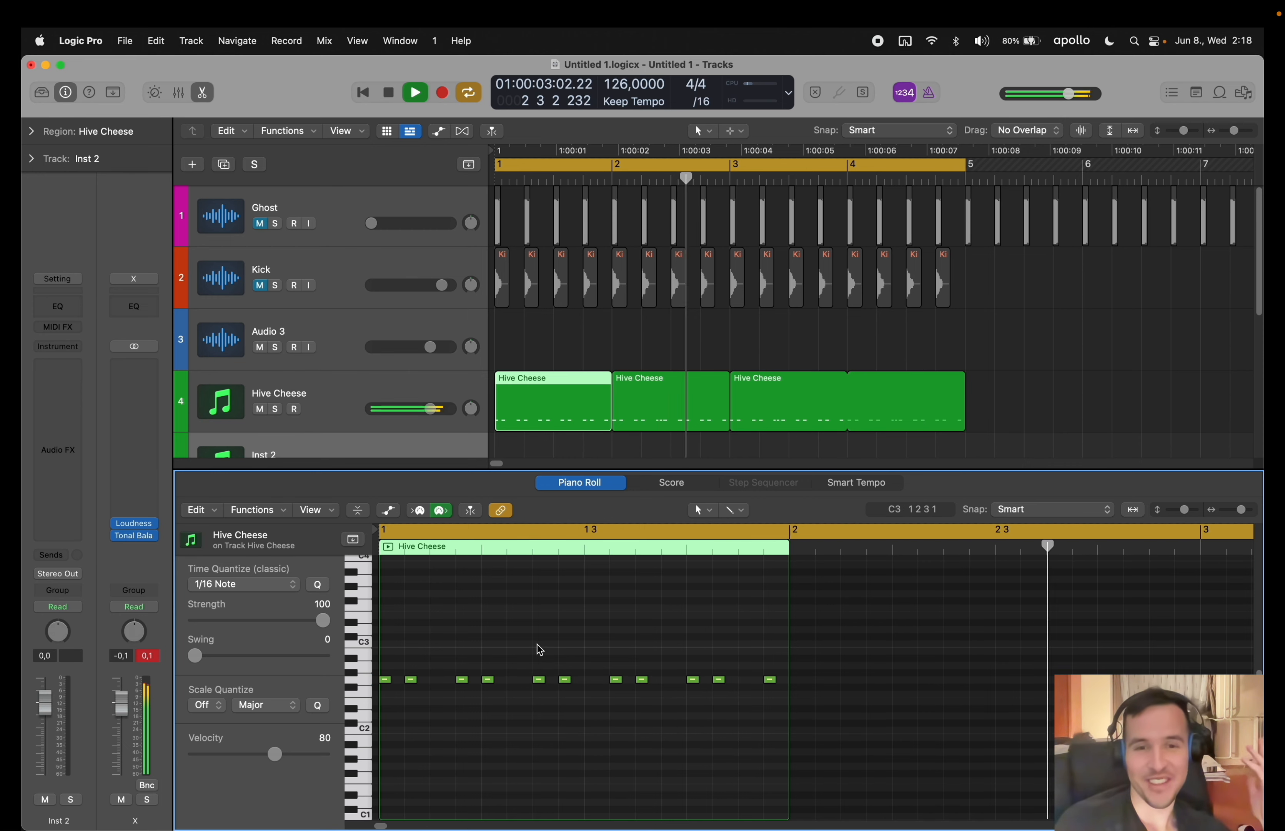
{"action": "key", "text": "e"}
- Delete the Hive Cheese region and its loop repeat in bars 3 and 4
{"action": "left_click_drag", "start_coordinate": [572, 333], "coordinate": [652, 417]}
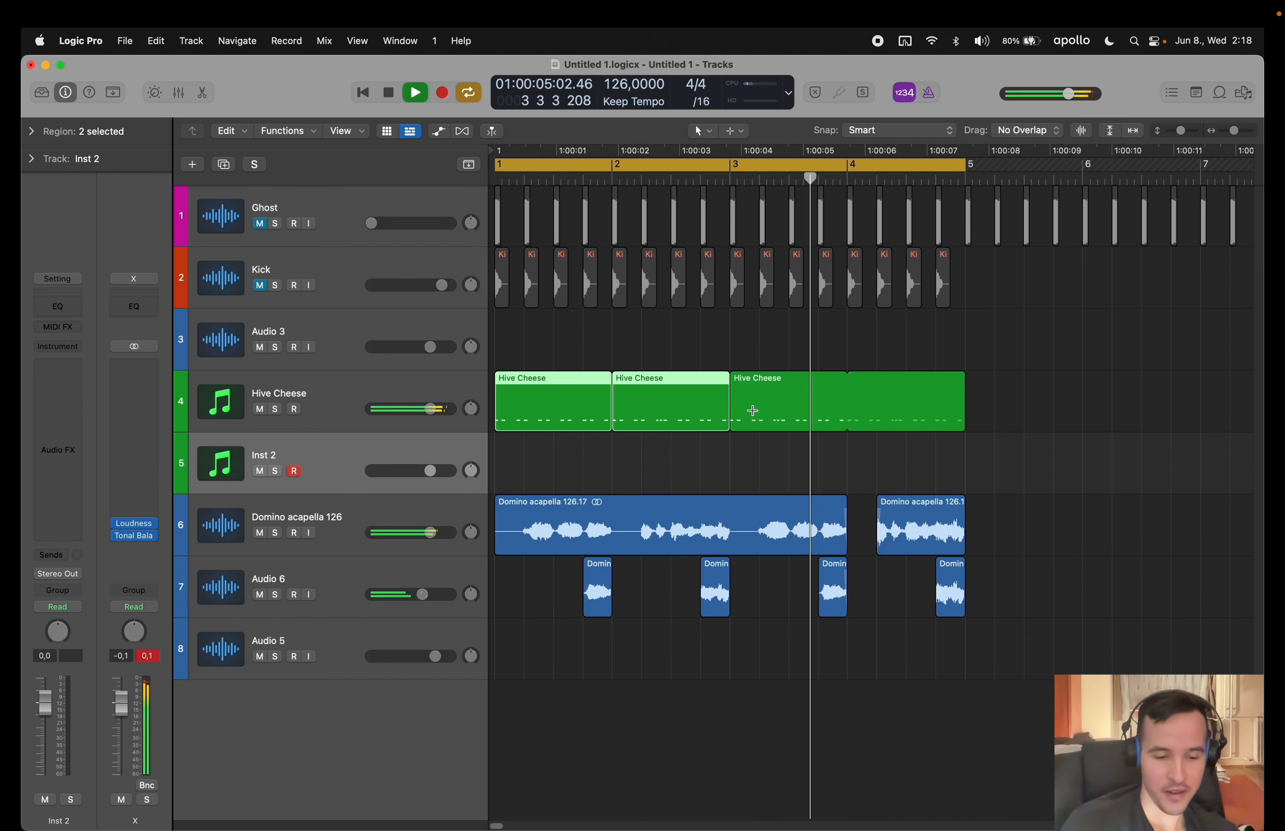
{"action": "left_click", "coordinate": [735, 422]}
{"action": "key", "text": "Delete"}
{"action": "left_click_drag", "start_coordinate": [767, 368], "coordinate": [734, 426]}
{"action": "key", "text": "Delete"}
{"action": "key", "text": "Delete"}
- Copy the Hive Cheese regions of bars 1 and 2 to bar 3
{"action": "left_click_drag", "start_coordinate": [816, 356], "coordinate": [576, 415]}
{"action": "key", "text": "super+c"}
{"action": "left_click", "coordinate": [734, 374], "text": "super"}
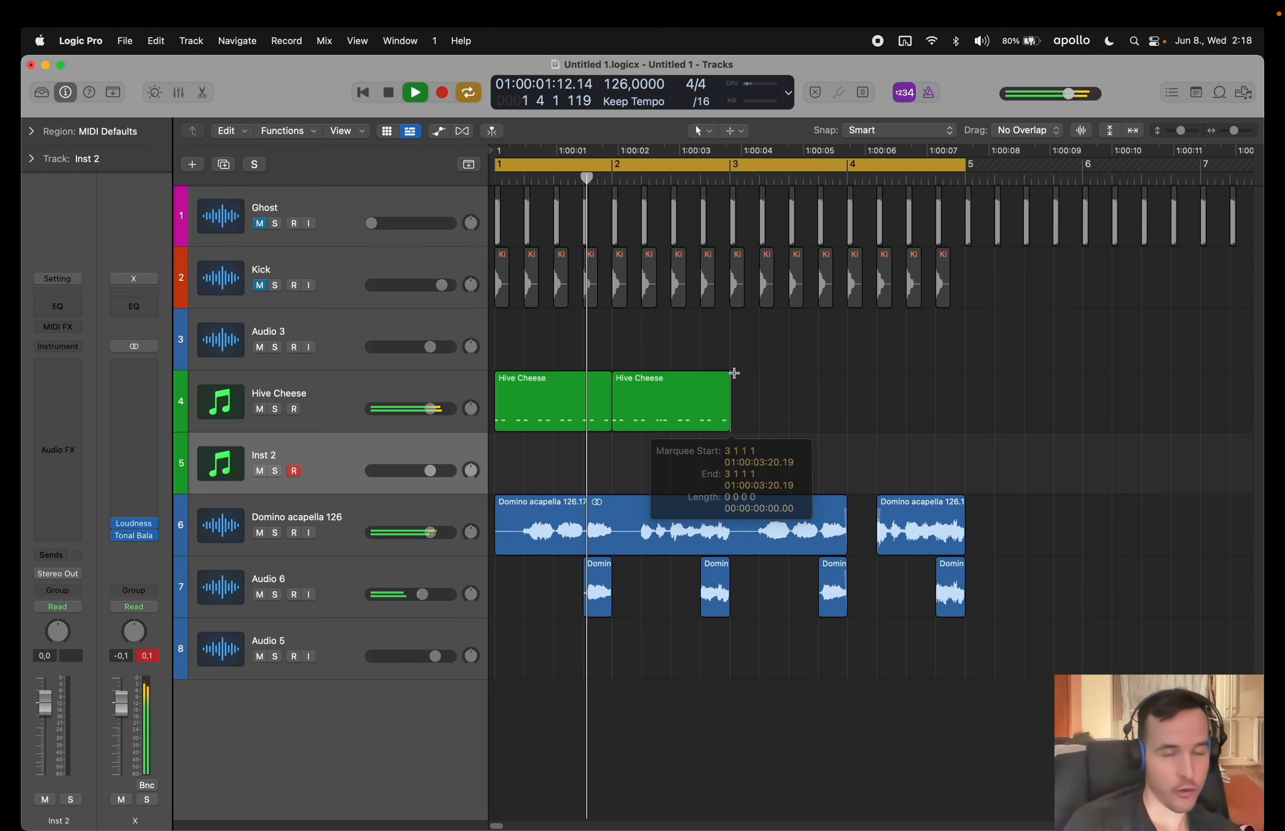
{"action": "key", "text": "super+v"}
- In the bar 2 region, transpose the eight notes from 2 2 3 onward up five semitones to C3
{"action": "left_click", "coordinate": [694, 393]}
{"action": "key", "text": "e"}
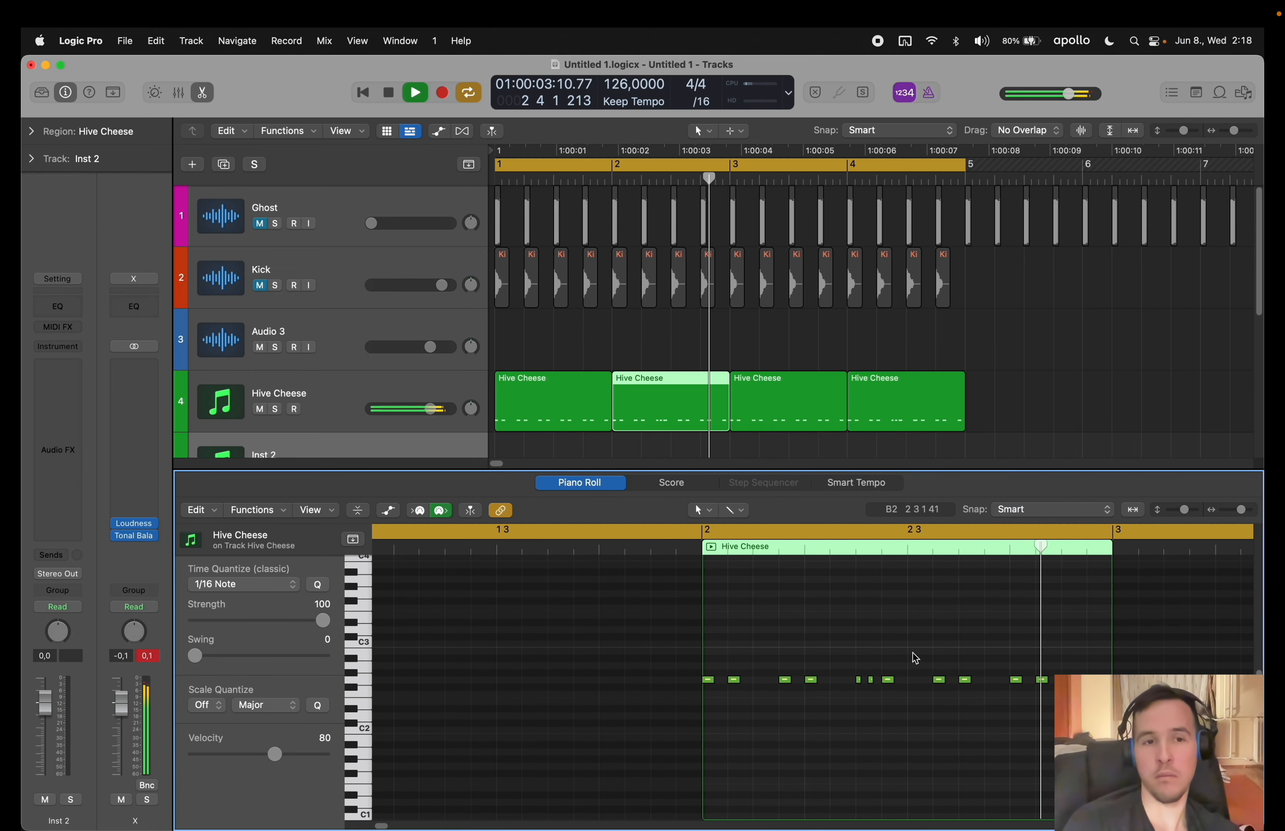
{"action": "left_click_drag", "start_coordinate": [918, 654], "coordinate": [1125, 699]}
{"action": "left_click_drag", "start_coordinate": [847, 653], "coordinate": [1139, 717]}
{"action": "key", "text": "alt+Up"}
{"action": "key", "text": "alt+Up"}
{"action": "key", "text": "alt+Up"}
{"action": "key", "text": "alt+Up"}
{"action": "key", "text": "alt+Up"}
{"action": "key", "text": "e"}
- Paste a copy of the transposed bar 2 Hive Cheese region at bar 4
{"action": "left_click_drag", "start_coordinate": [671, 333], "coordinate": [684, 409]}
{"action": "key", "text": "super+c"}
{"action": "left_click", "coordinate": [852, 372], "text": "super"}
{"action": "key", "text": "super+v"}
{"action": "scroll", "coordinate": [846, 357], "scroll_direction": "down", "scroll_amount": 1}
{"action": "left_click", "coordinate": [813, 353]}
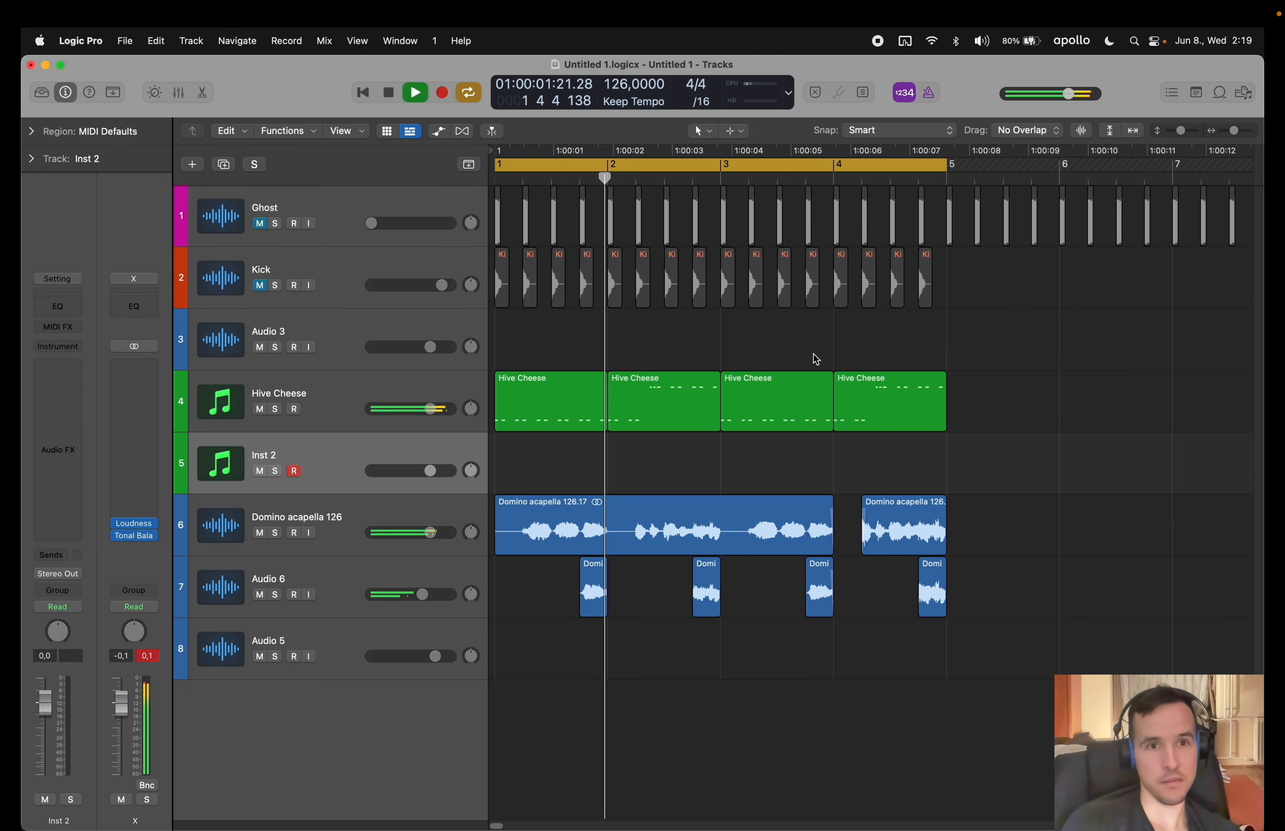
{"action": "left_click", "coordinate": [670, 330]}
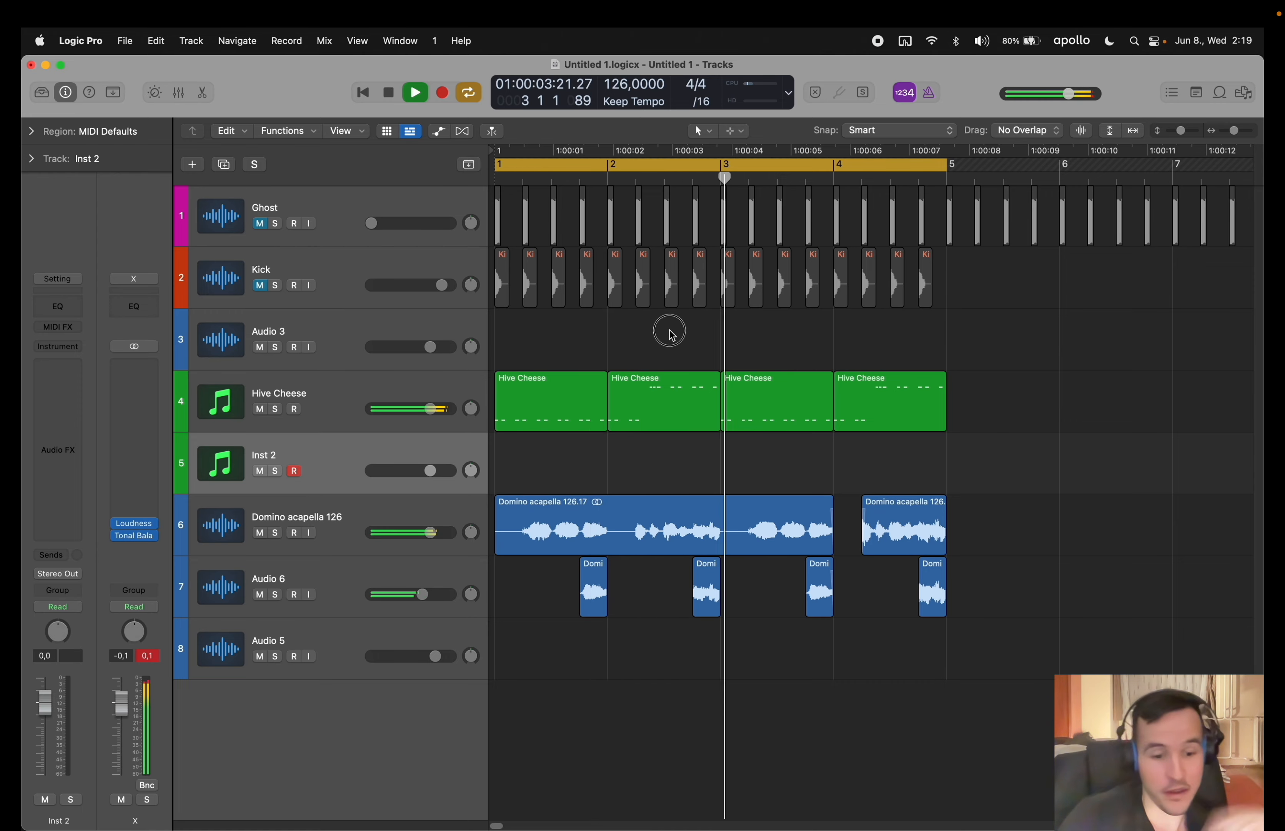
- In the bar 4 region, raise the eight C3 notes three semitones to D#3
{"action": "double_click", "coordinate": [881, 380]}
{"action": "scroll", "coordinate": [864, 634], "scroll_direction": "left", "scroll_amount": 3}
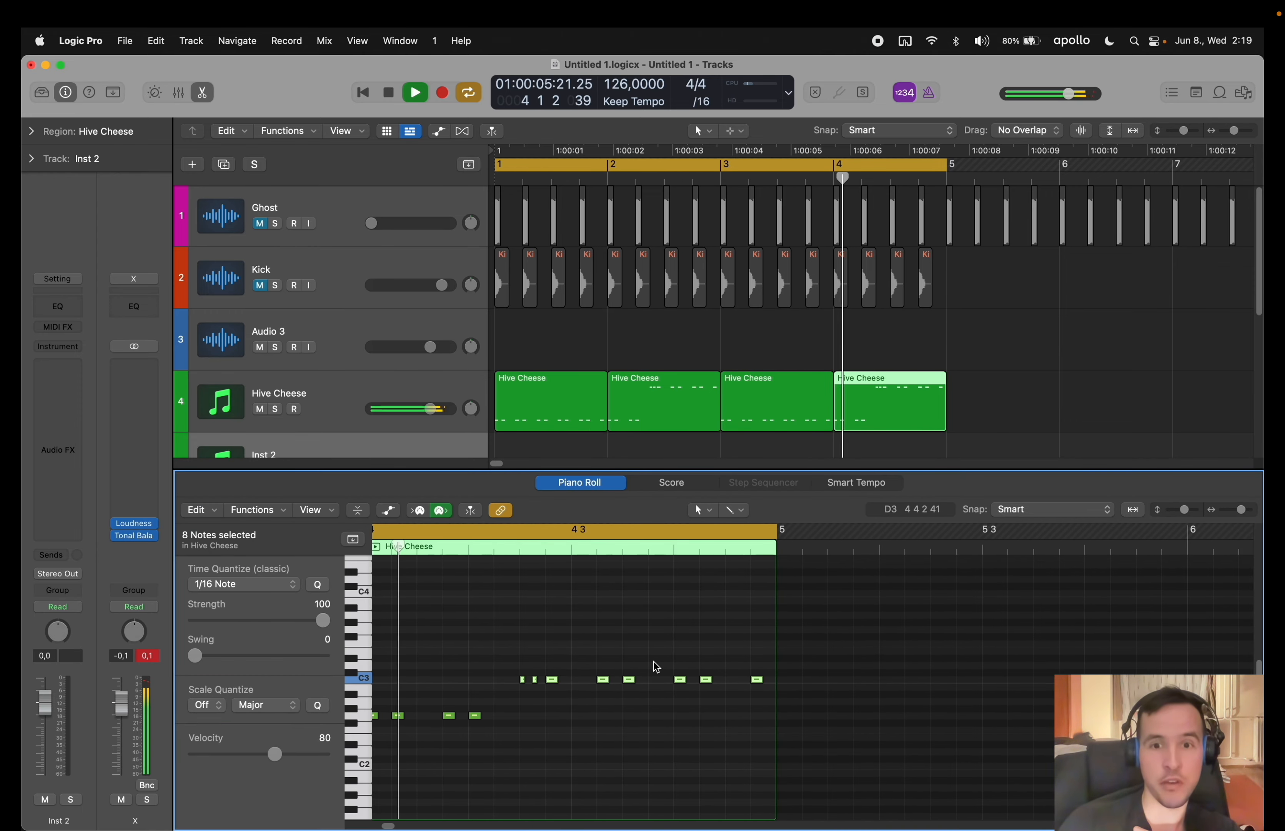
{"action": "left_click_drag", "start_coordinate": [498, 667], "coordinate": [809, 702]}
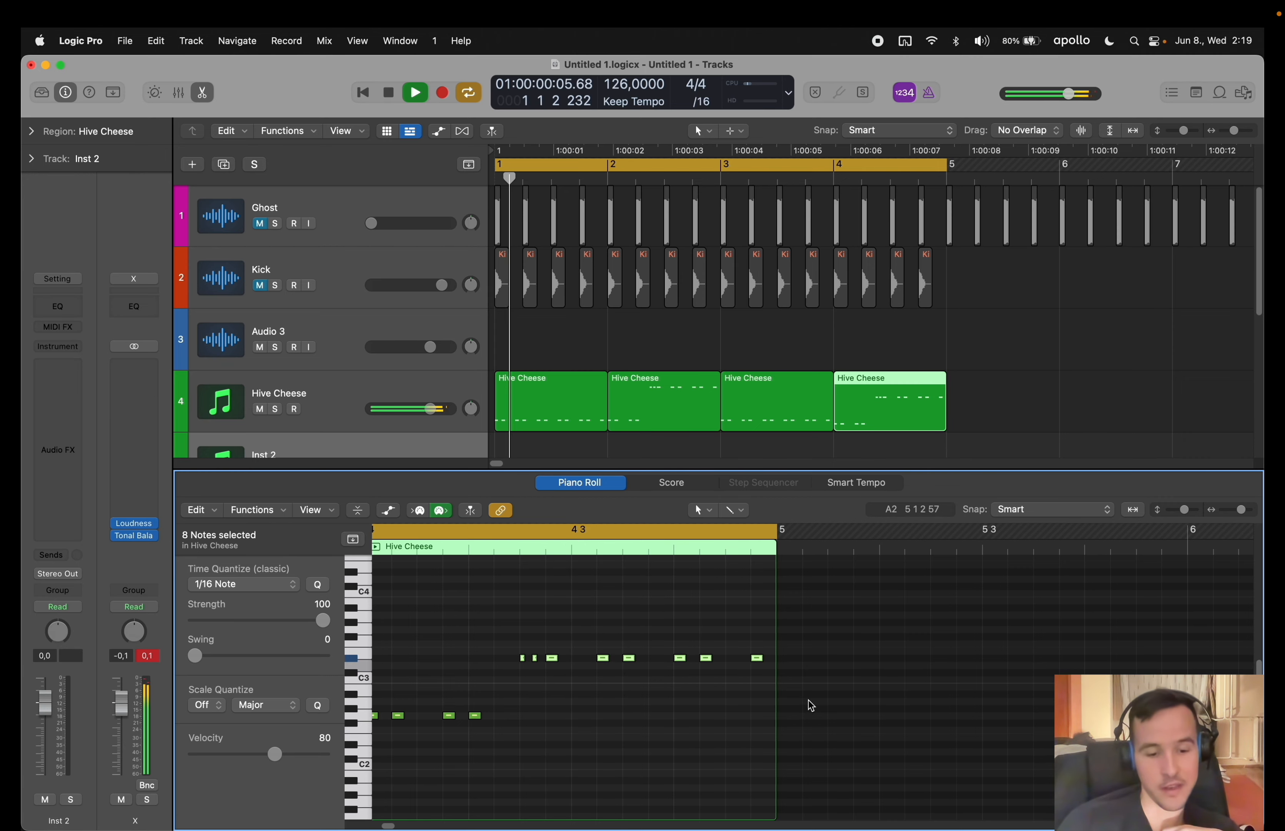
{"action": "key", "text": "p"}
- Inspect the notes of the bar 2 Hive Cheese region in the Piano Roll and close the editor
{"action": "double_click", "coordinate": [676, 408]}
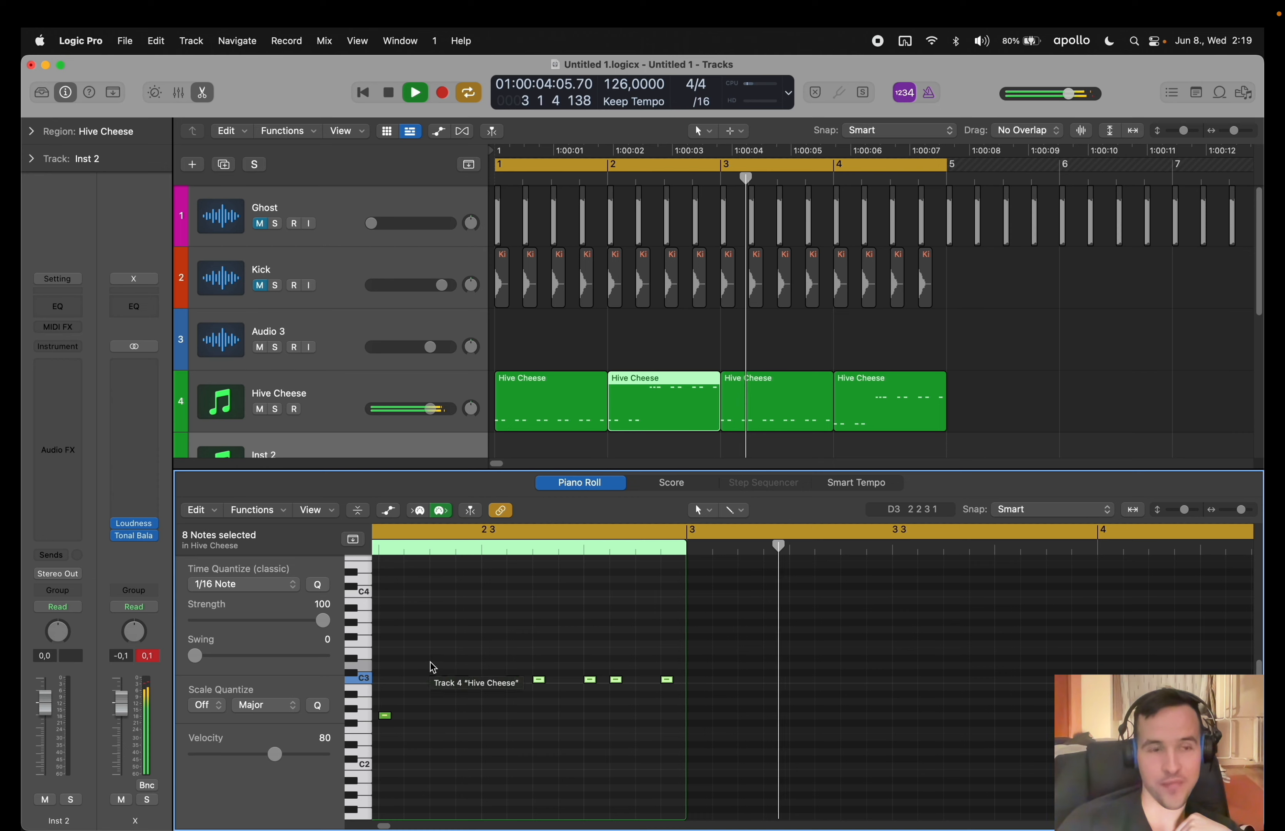
{"action": "key", "text": "p"}
{"action": "left_click", "coordinate": [682, 470]}
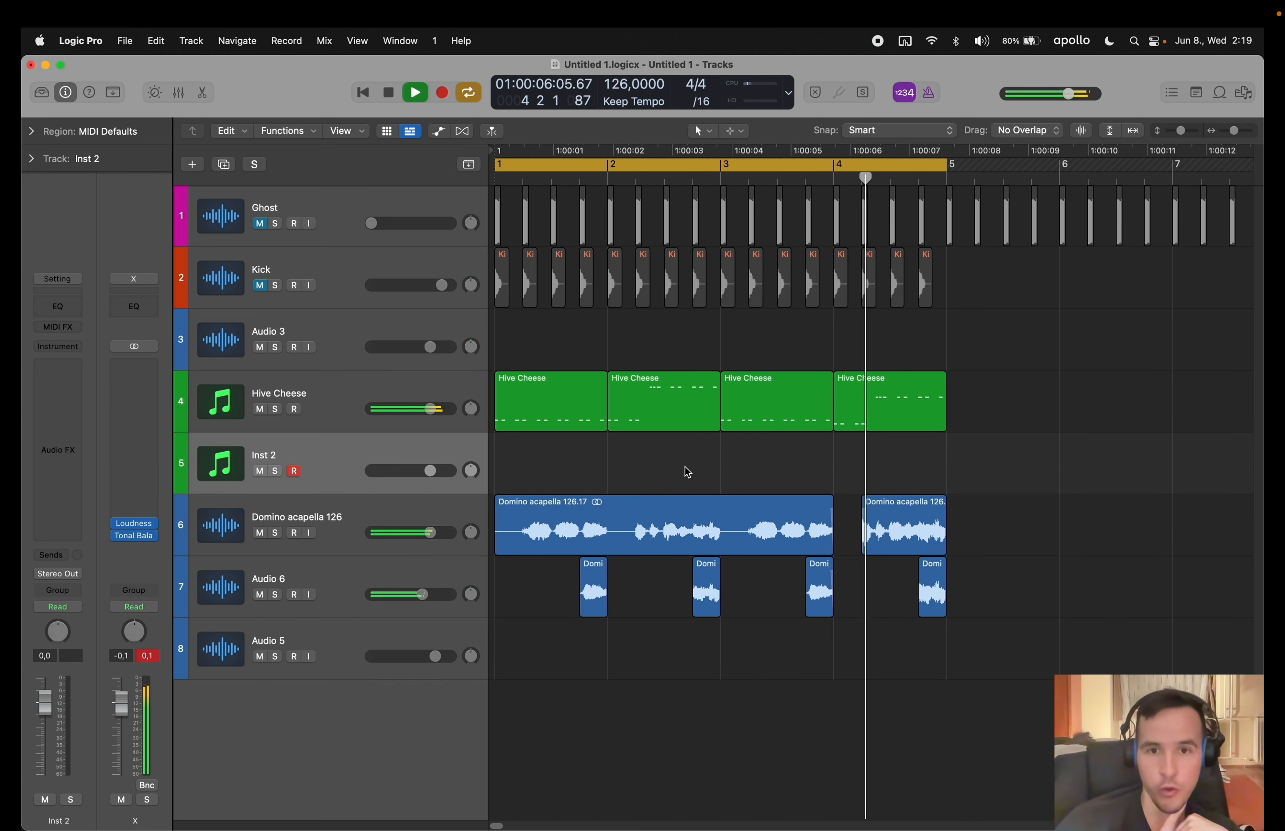
- Load the Diva Muted Pluck keys channel strip setting on the Inst 2 track and audition it with Musical Typing
{"action": "left_click", "coordinate": [75, 279]}
{"action": "mouse_move", "coordinate": [112, 619]}
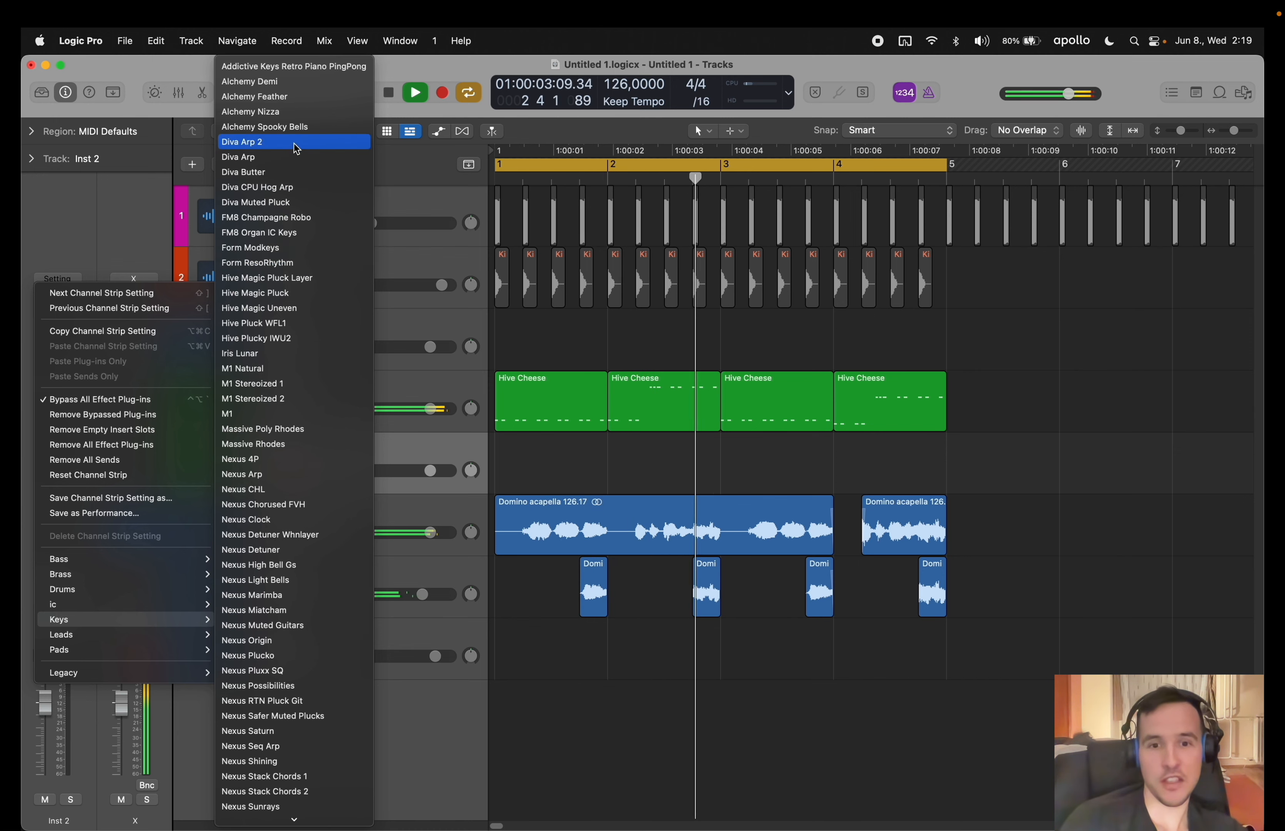
{"action": "left_click", "coordinate": [286, 203]}
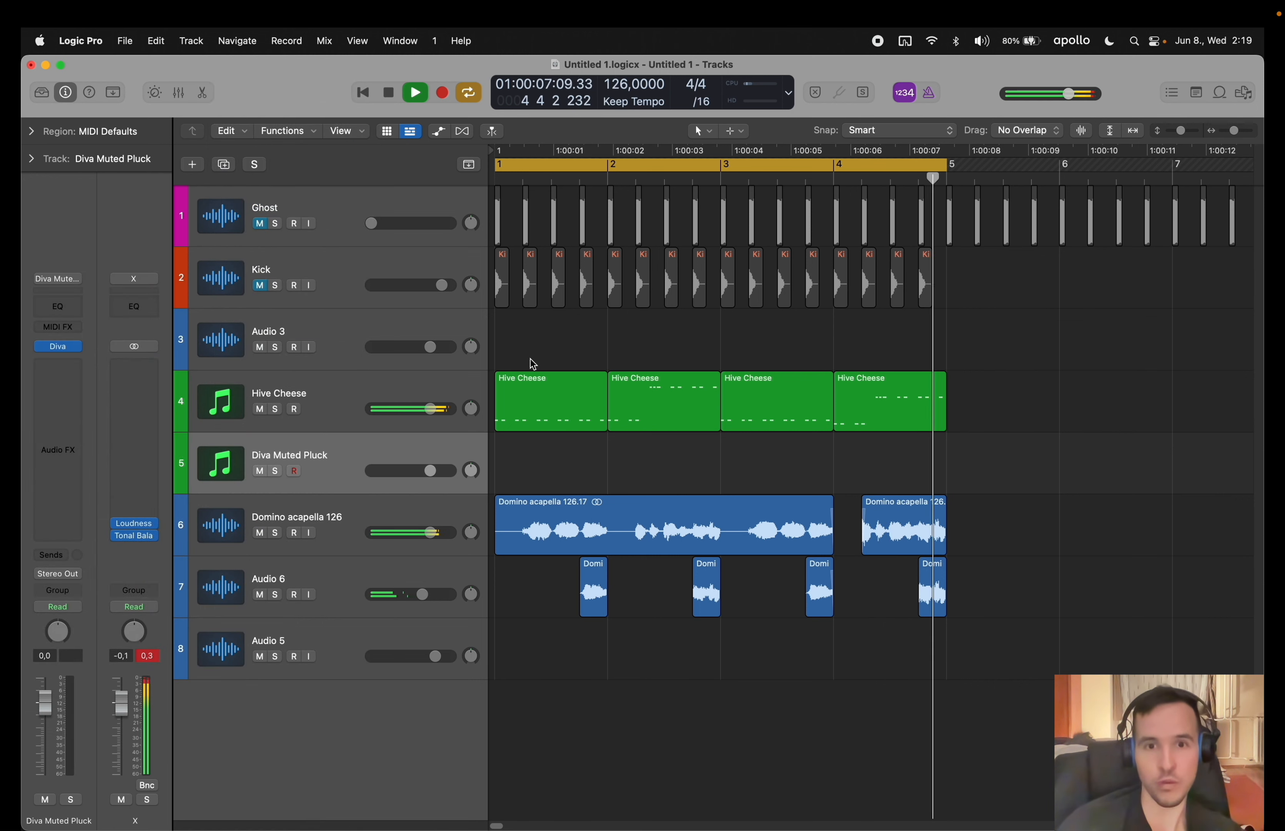
{"action": "key", "text": "super+k"}
{"action": "key", "text": "t"}
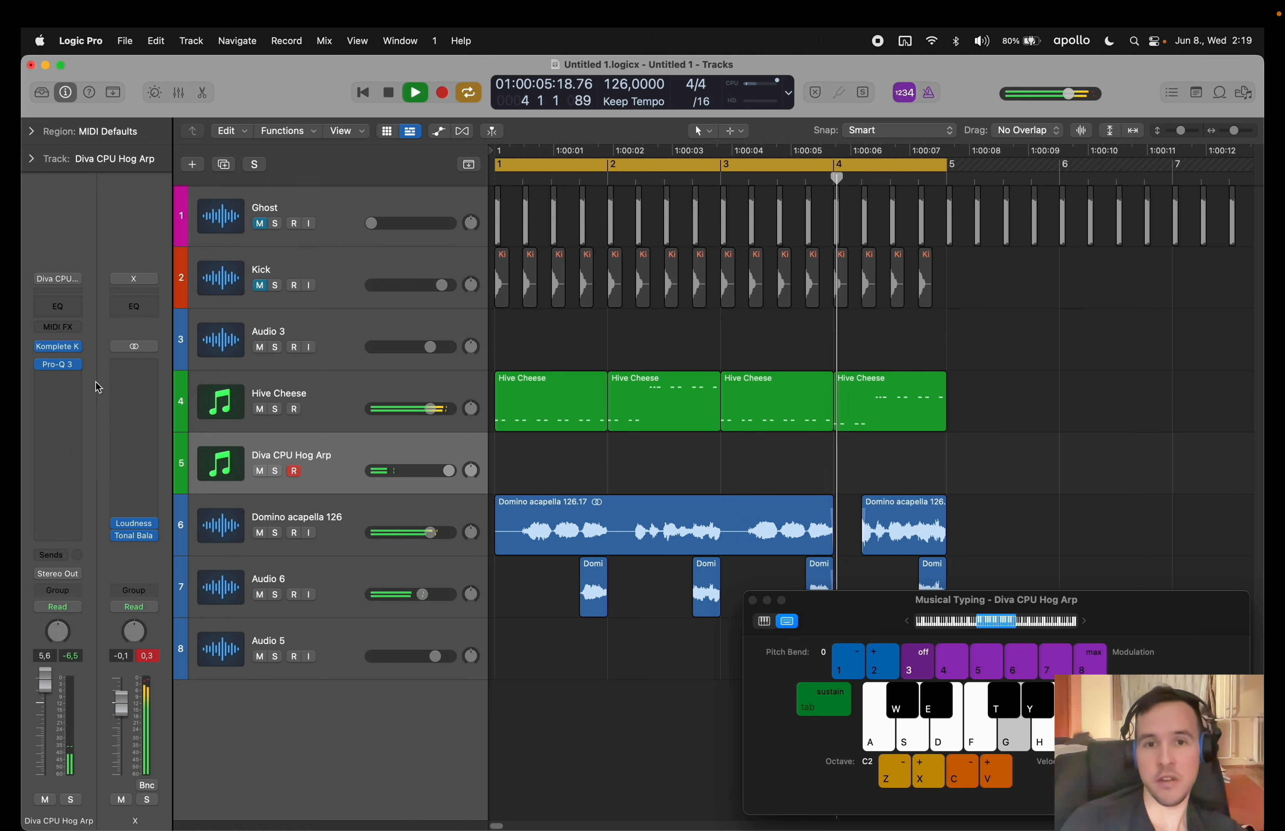
- Load the Diva Butter and Diva Arp channel strip settings on the Diva CPU Hog Arp track, auditioning each with G notes
{"action": "key", "text": "["}
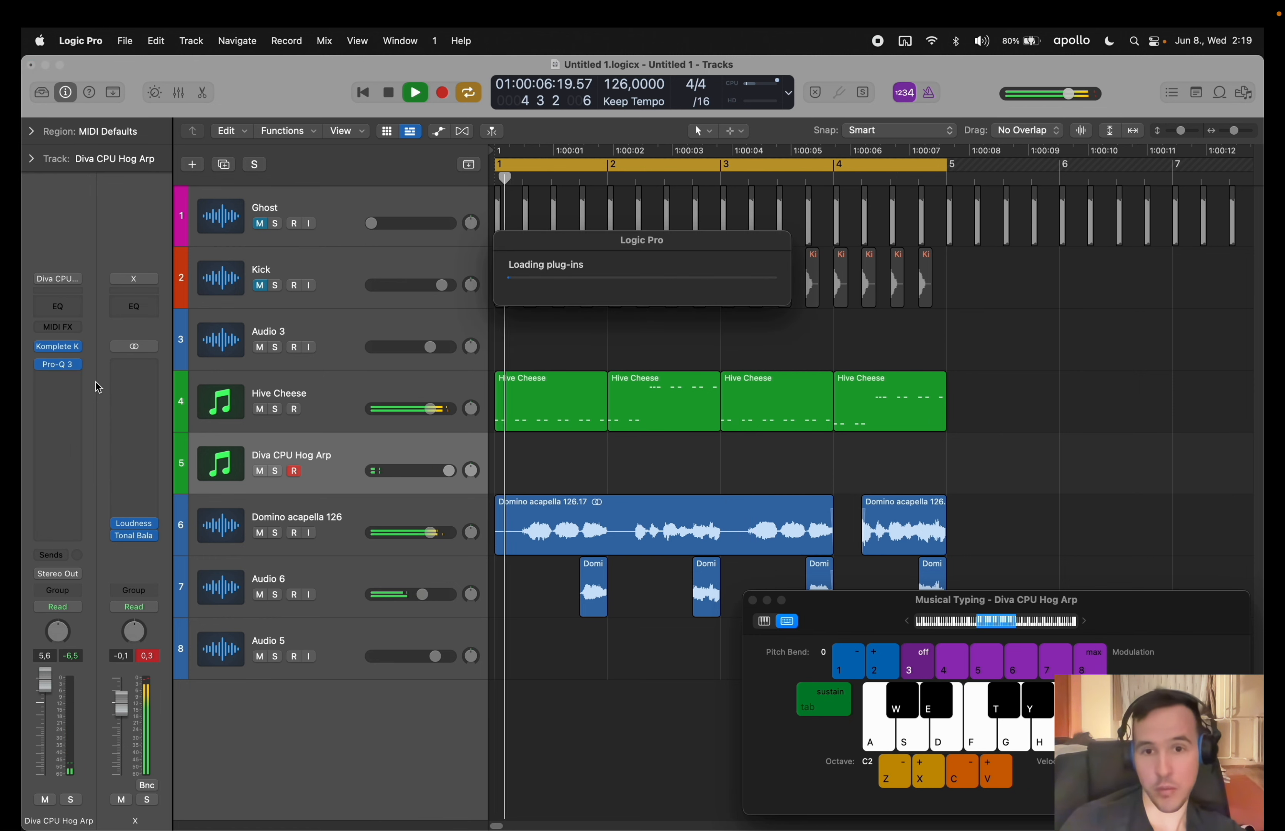
{"action": "key", "text": "g"}
{"action": "key", "text": "g"}
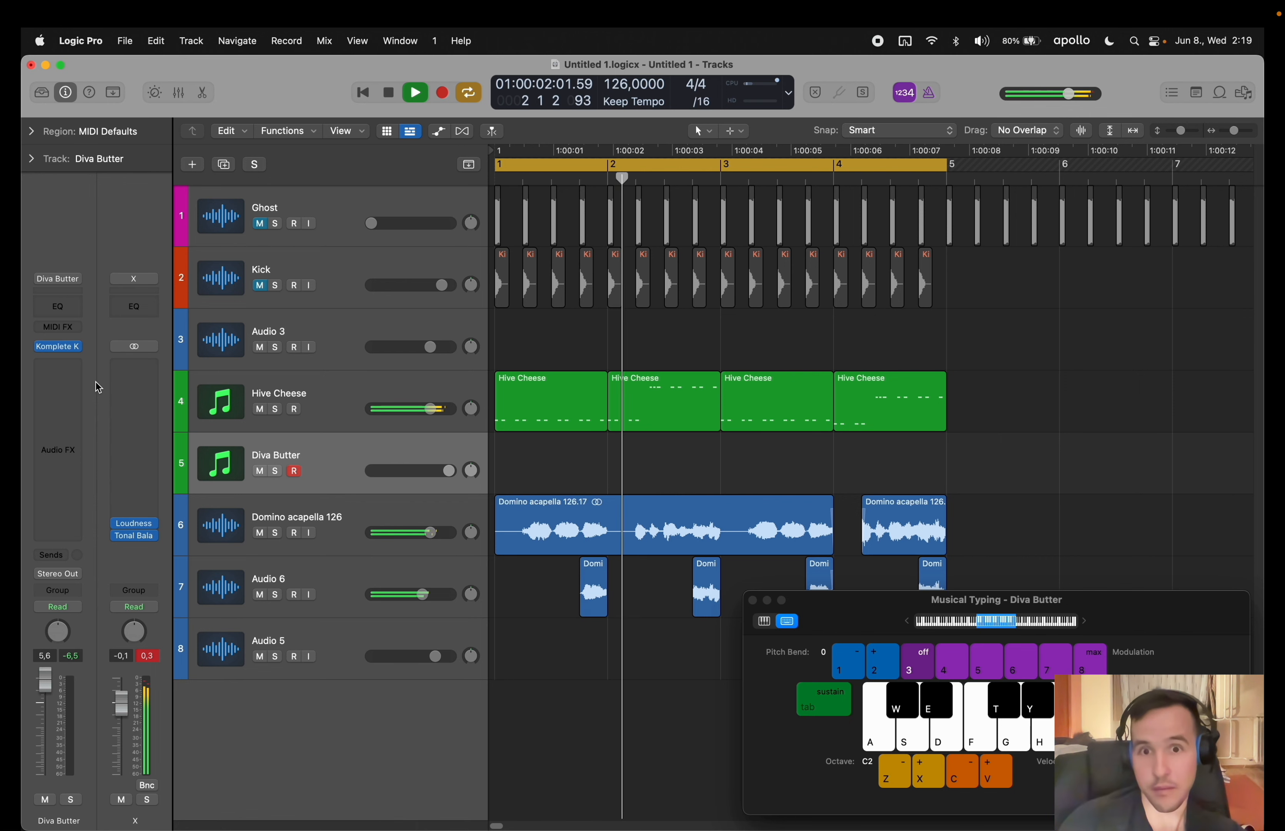
{"action": "key", "text": "["}
{"action": "key", "text": "g"}
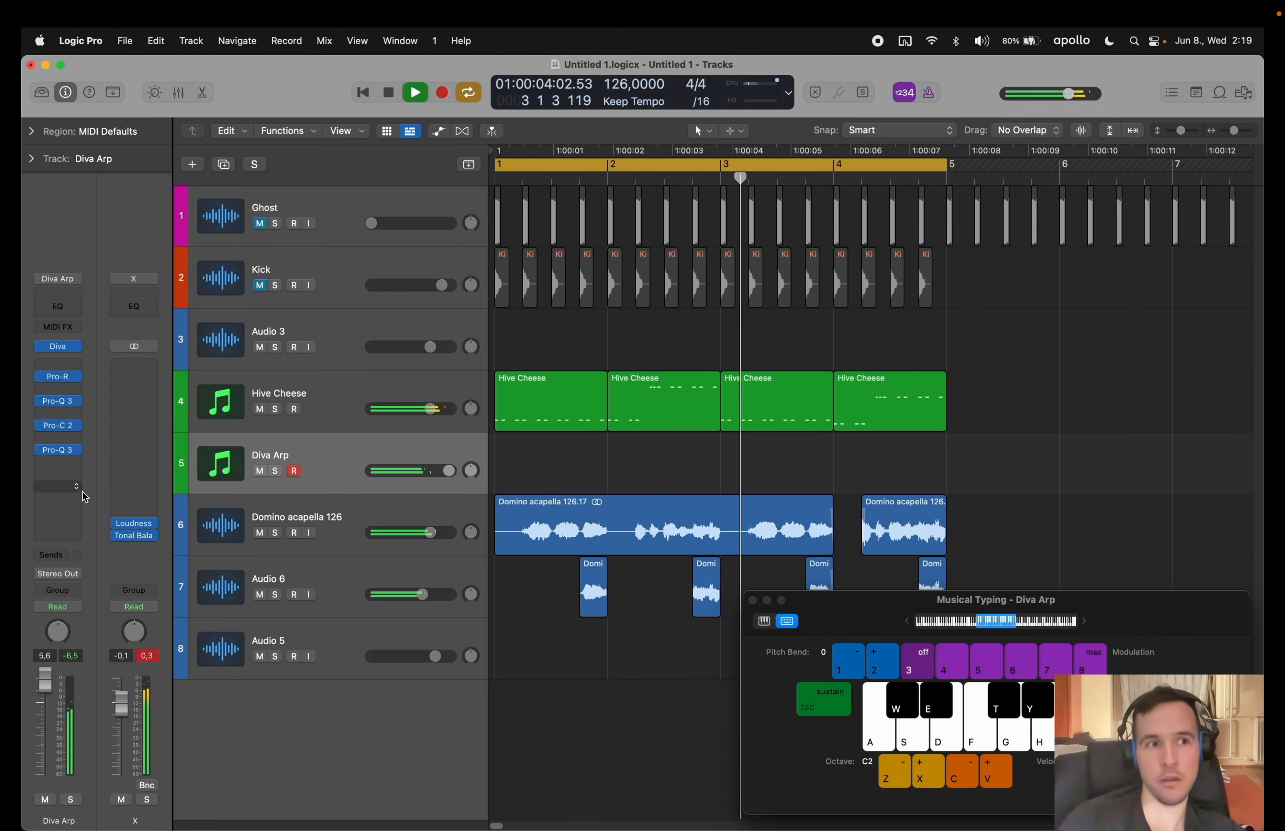
- Audition Diva Arp with the Musical Typing octave raised to C4 and lower its track volume to 4.6 dB
{"action": "key", "text": "x"}
{"action": "key", "text": "g"}
{"action": "key", "text": "x"}
{"action": "key", "text": "g"}
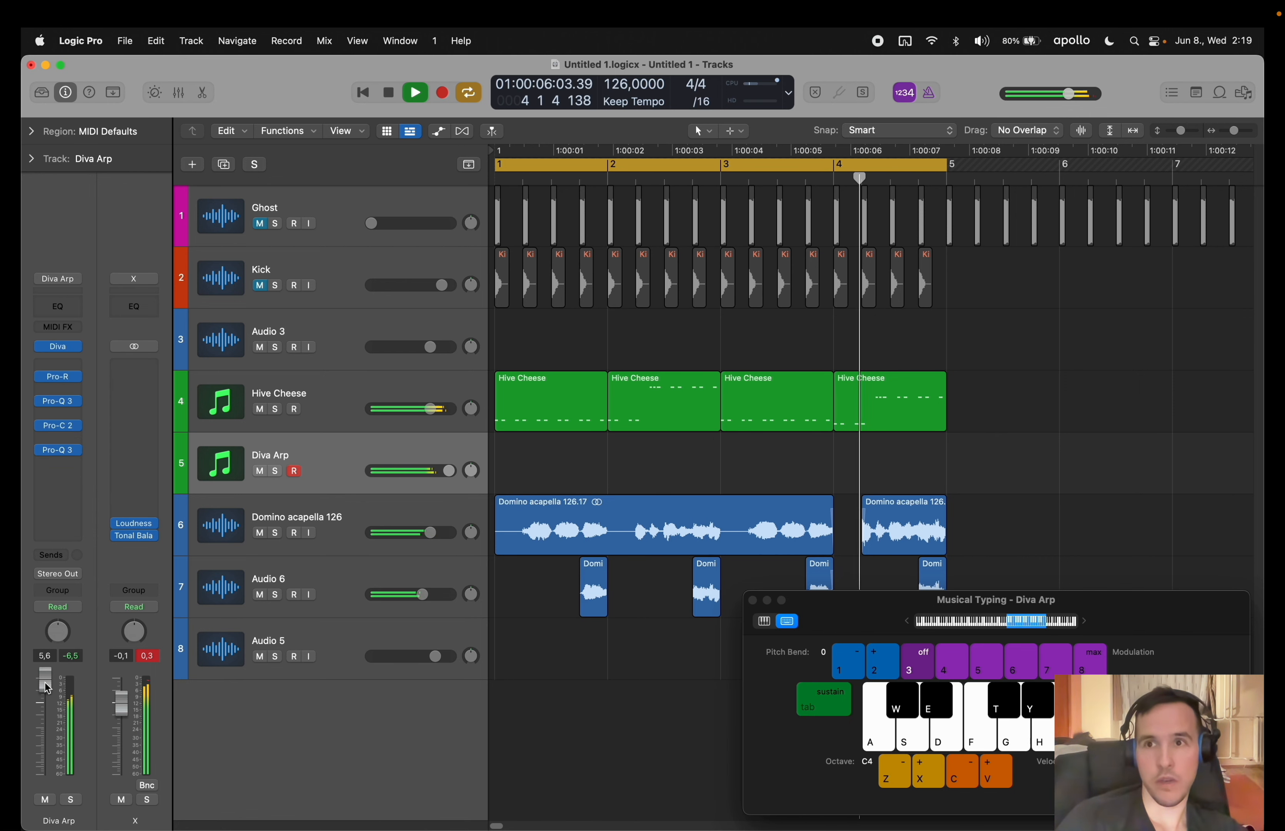
{"action": "left_click_drag", "start_coordinate": [48, 686], "coordinate": [48, 693]}
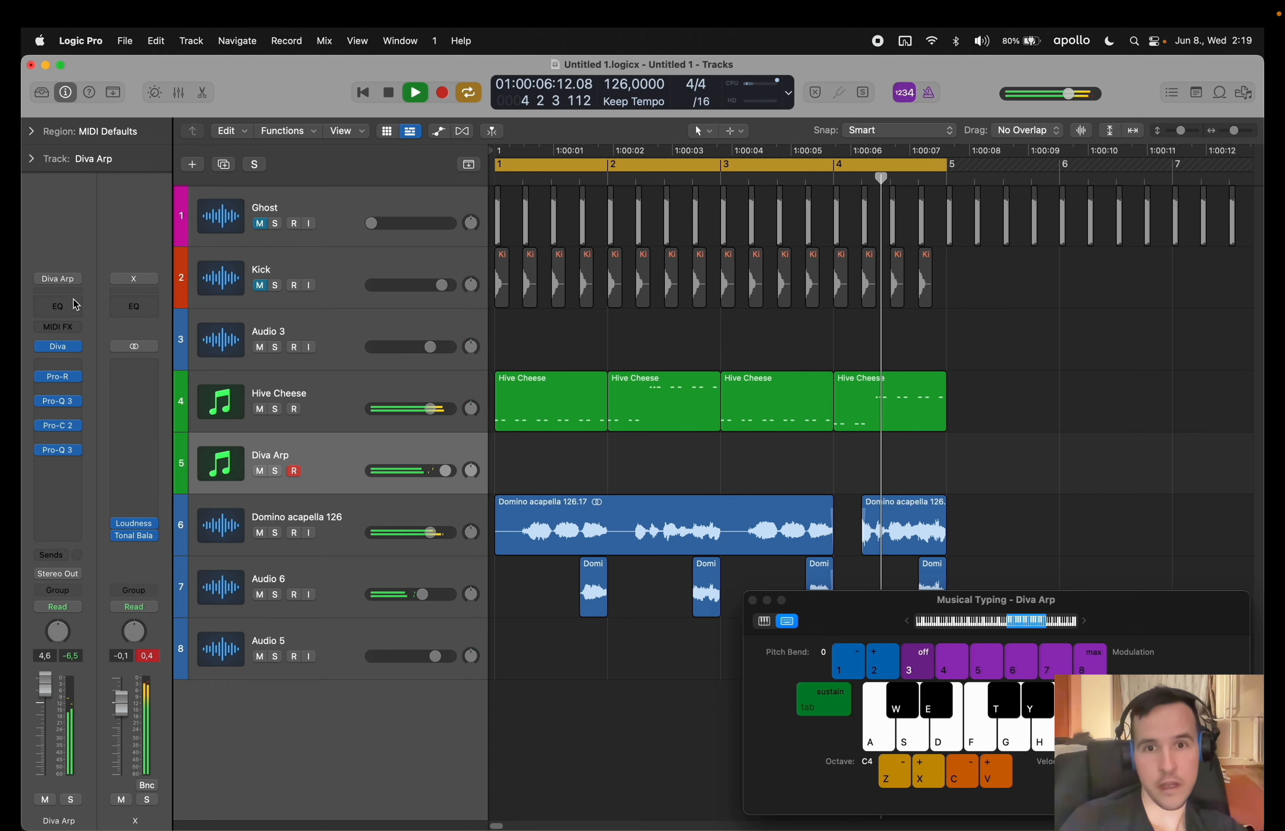
- Replace Diva Arp with the Hive Pluck WFL1 keys channel strip setting and remove its last Pro-C 2 insert
{"action": "left_click", "coordinate": [58, 278]}
{"action": "mouse_move", "coordinate": [86, 642]}
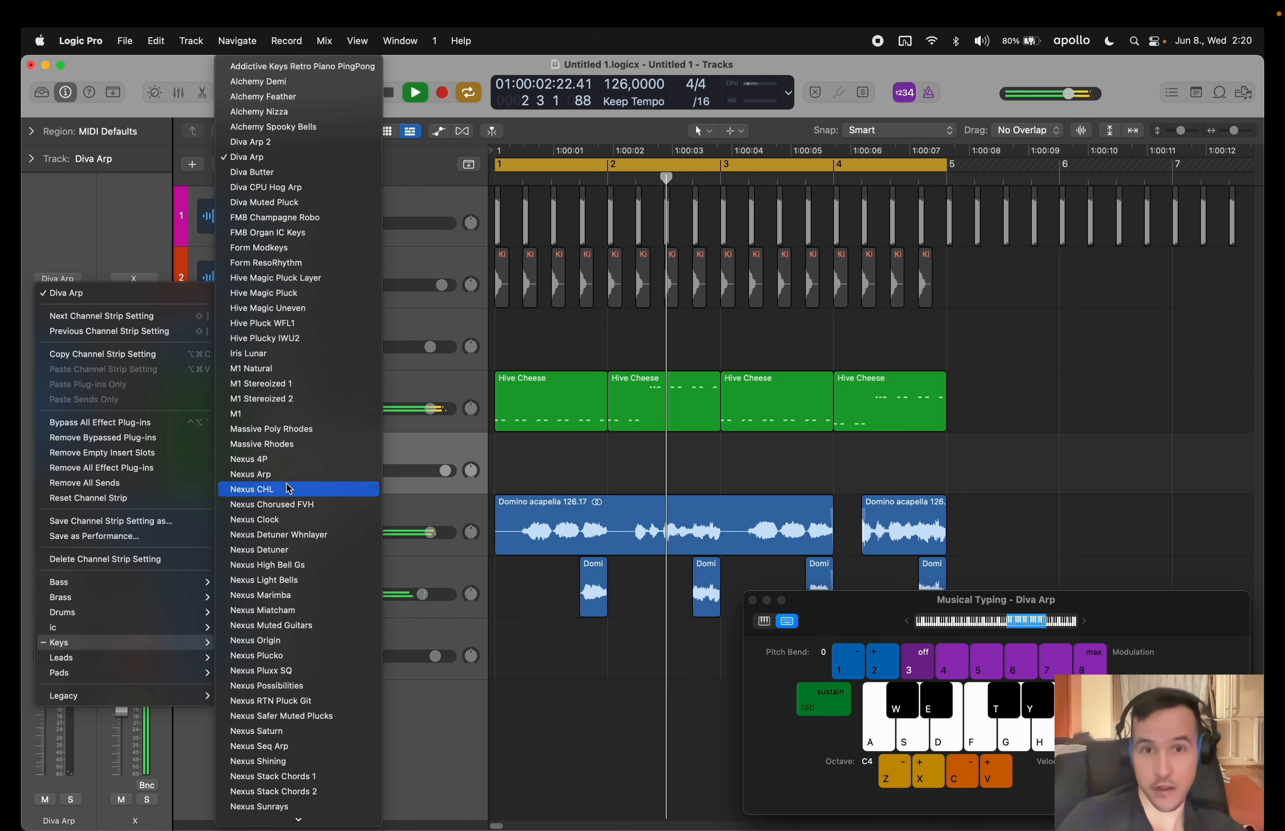
{"action": "scroll", "coordinate": [292, 594], "scroll_direction": "down", "scroll_amount": 10}
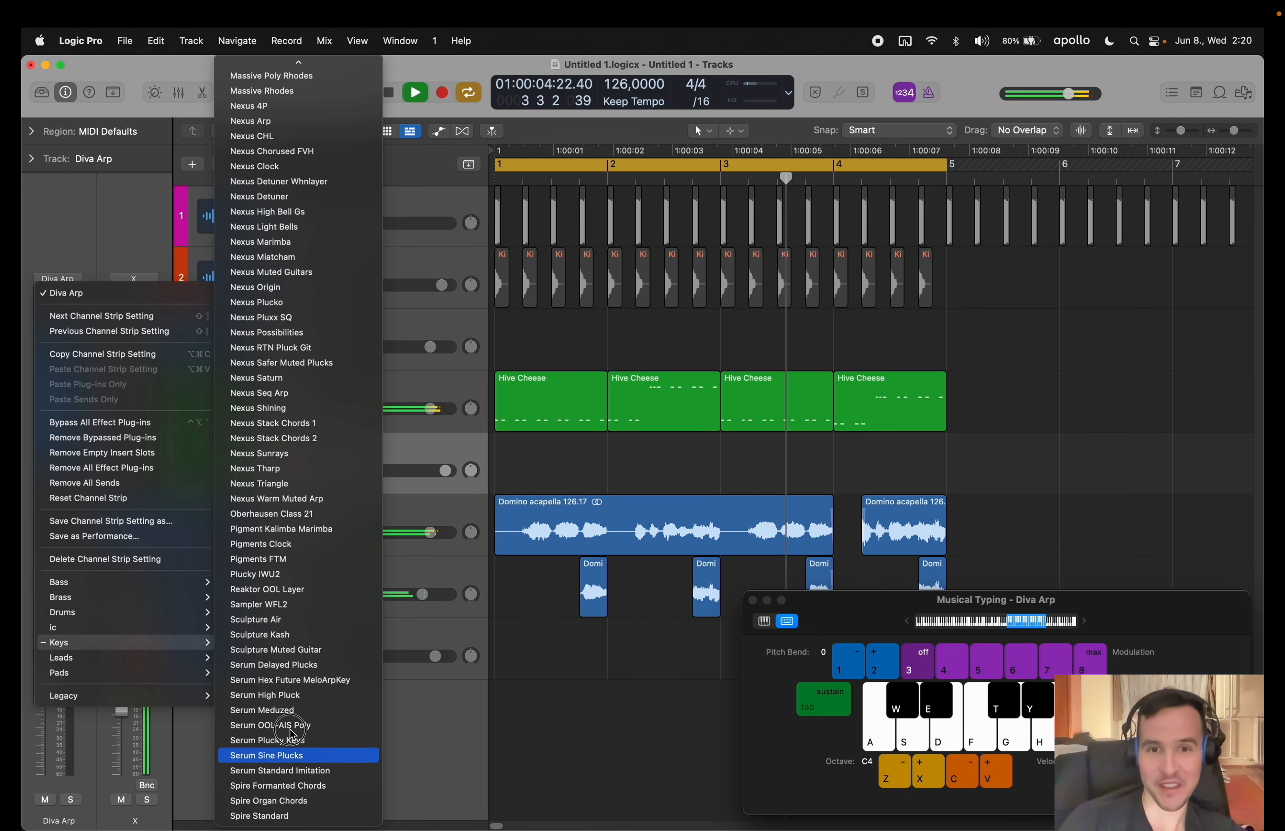
{"action": "scroll", "coordinate": [292, 734], "scroll_direction": "up", "scroll_amount": 8}
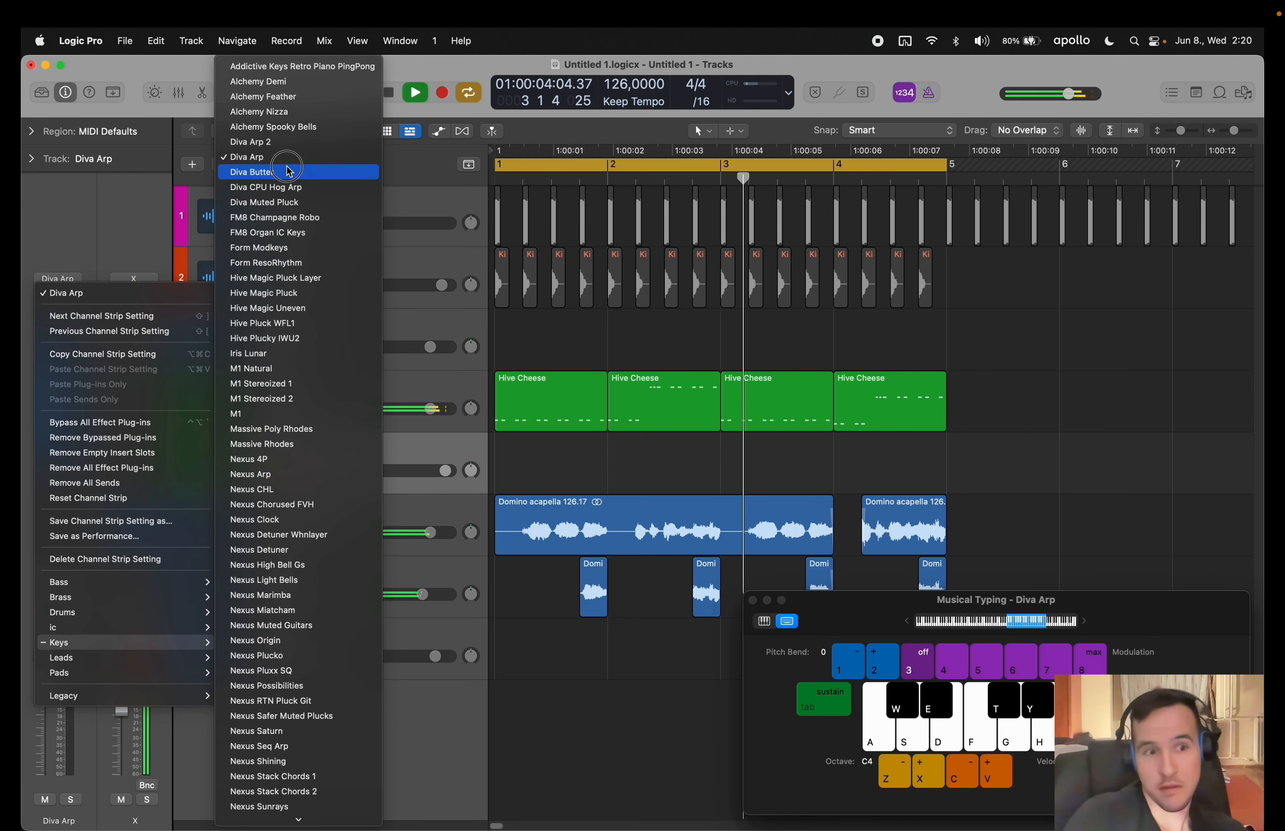
{"action": "left_click", "coordinate": [283, 326]}
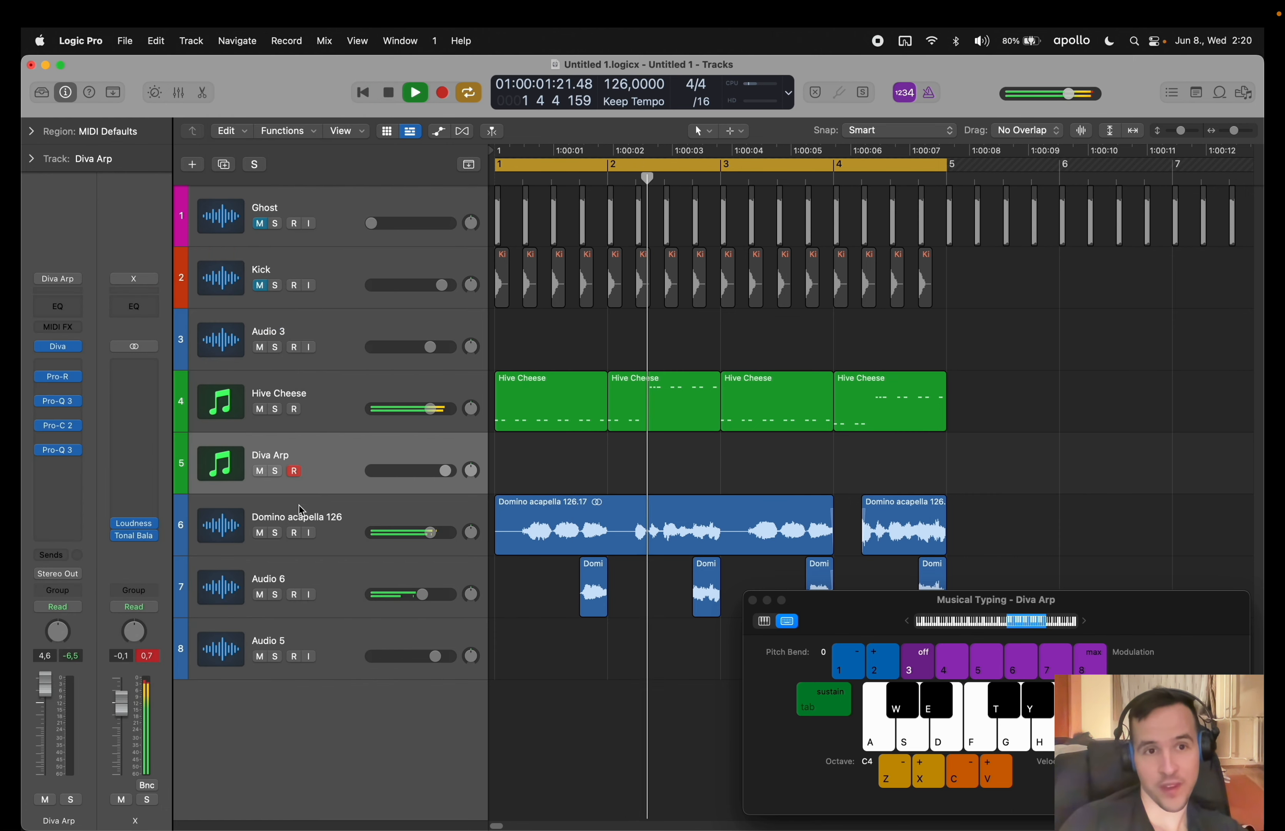
{"action": "left_click", "coordinate": [75, 511]}
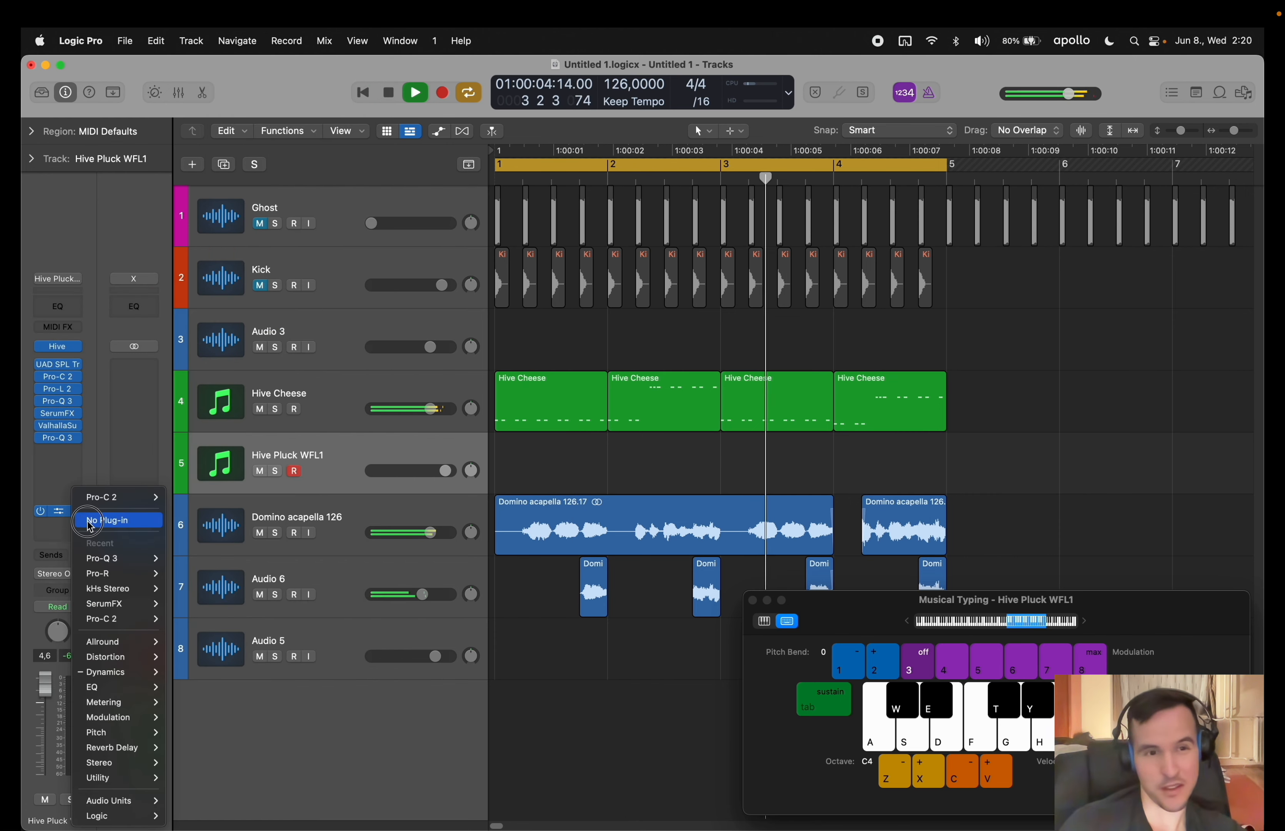
{"action": "left_click", "coordinate": [101, 520]}
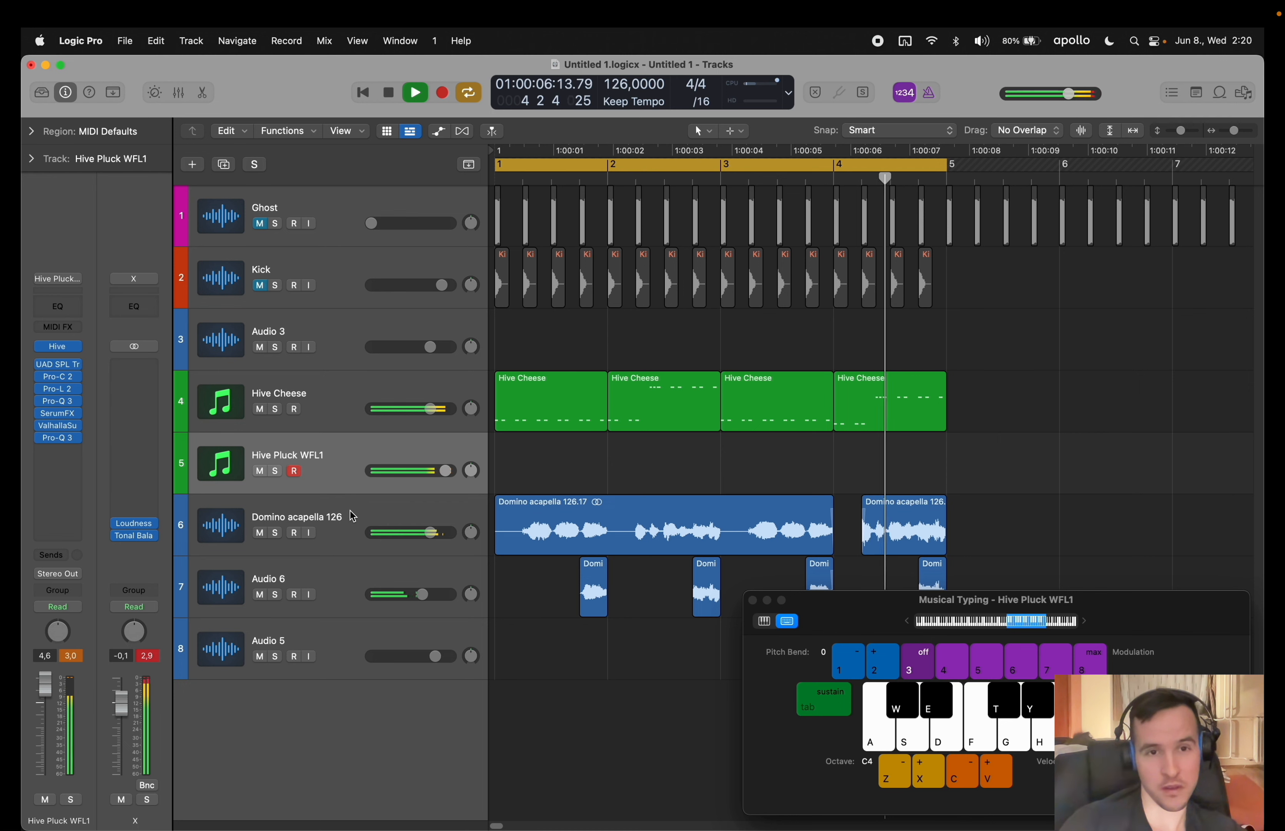
- Set the Musical Typing octave to C2 and lower the Hive Pluck WFL1 track volume to 0.6 dB
{"action": "key", "text": "z"}
{"action": "key", "text": "z"}
{"action": "key", "text": "t"}
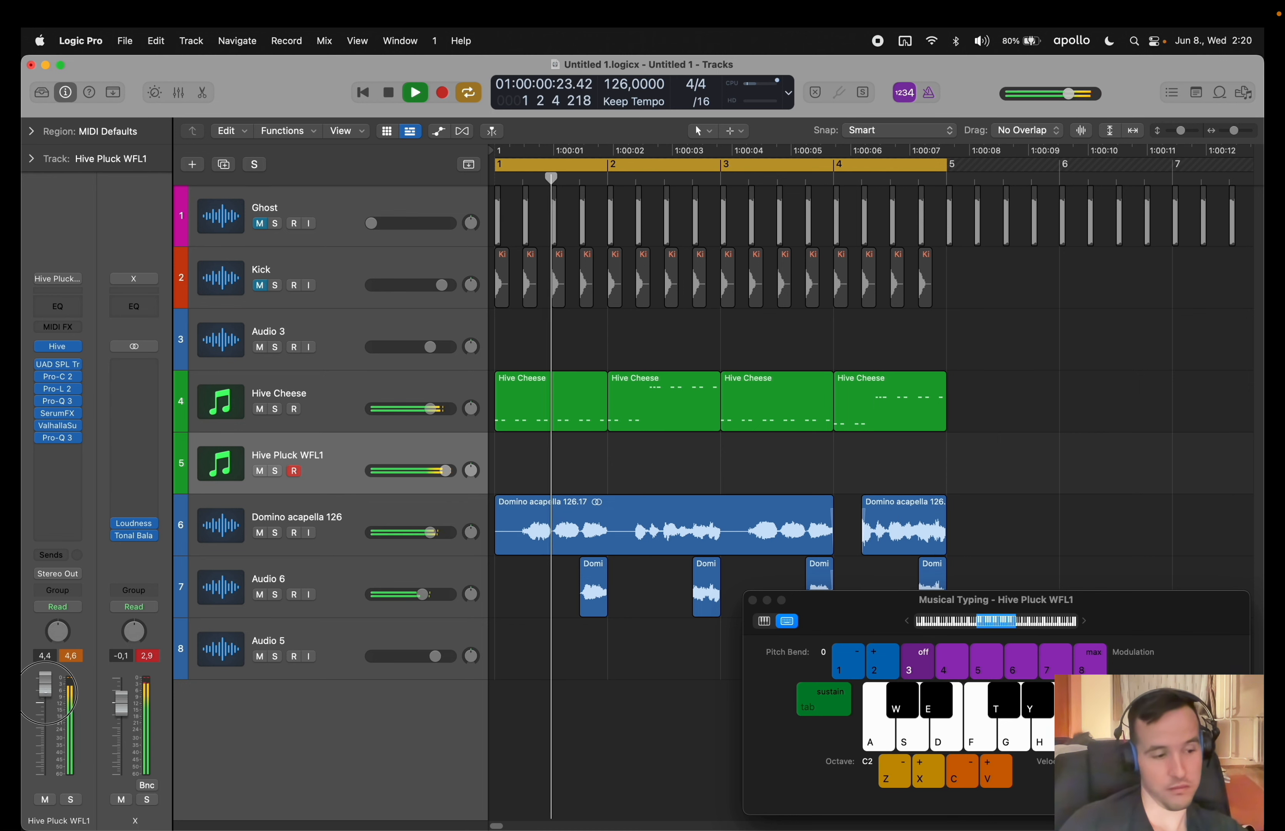
{"action": "left_click_drag", "start_coordinate": [46, 692], "coordinate": [46, 709]}
- Play repeated G notes with Hive Pluck WFL1 over the looping bassline and acapella to judge the sound
{"action": "key", "text": "g"}
{"action": "key", "text": "g"}
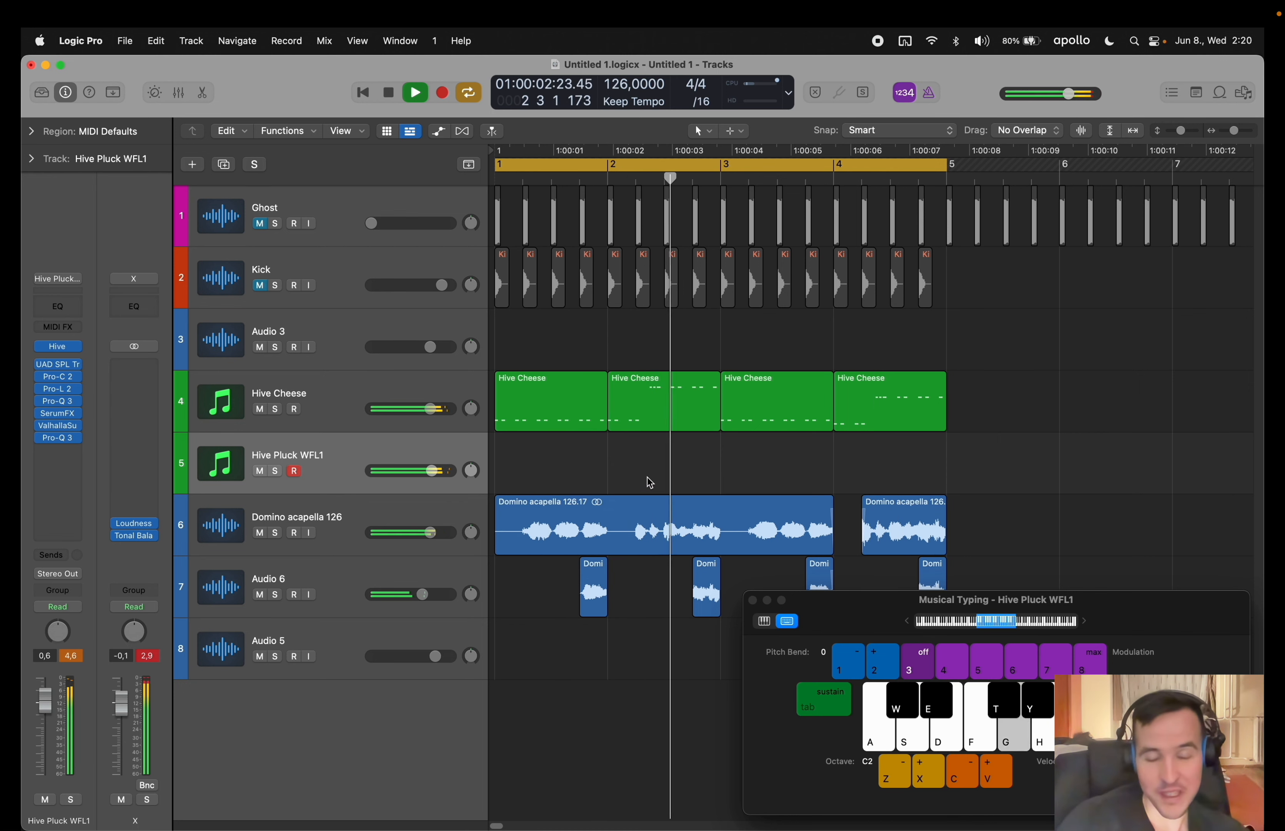
{"action": "key", "text": "g"}
{"action": "key", "text": "g"}
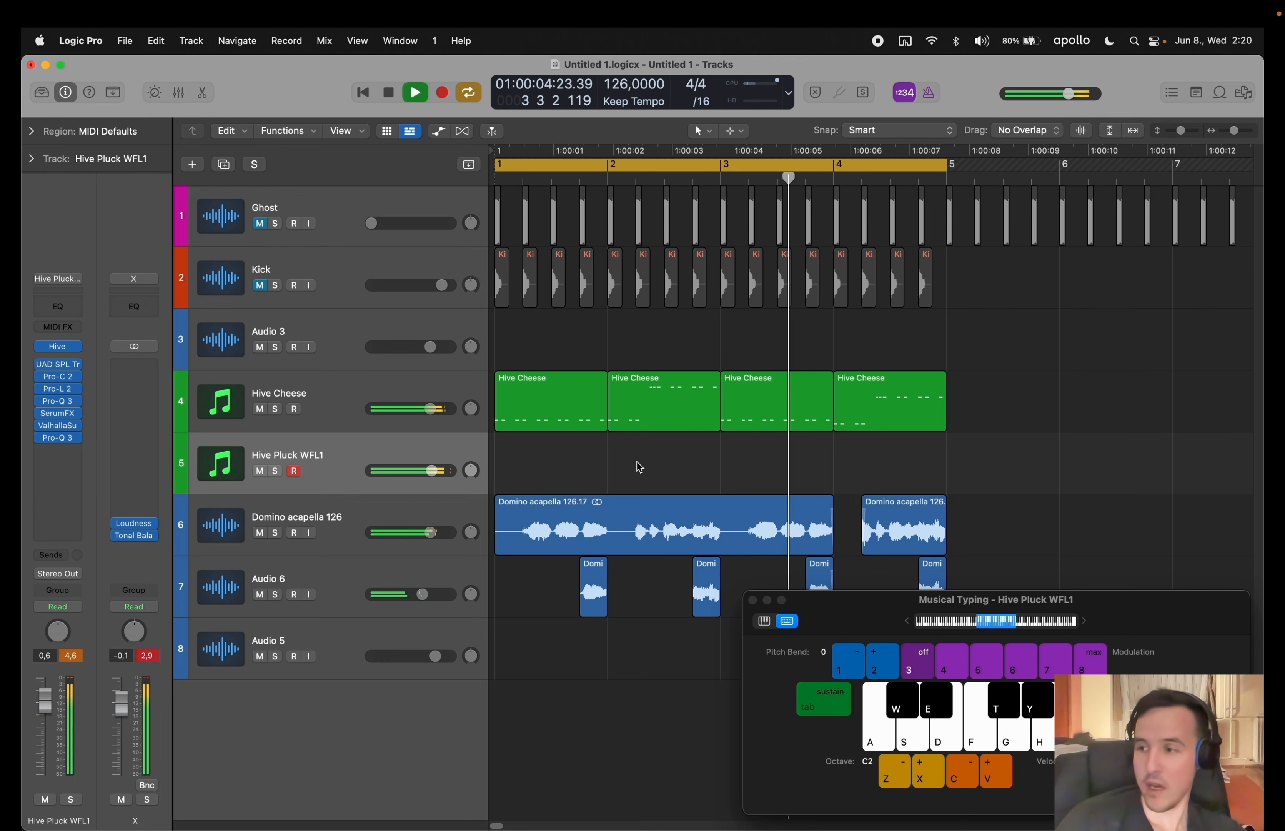
{"action": "key", "text": "g"}
{"action": "mouse_move", "coordinate": [43, 349]}
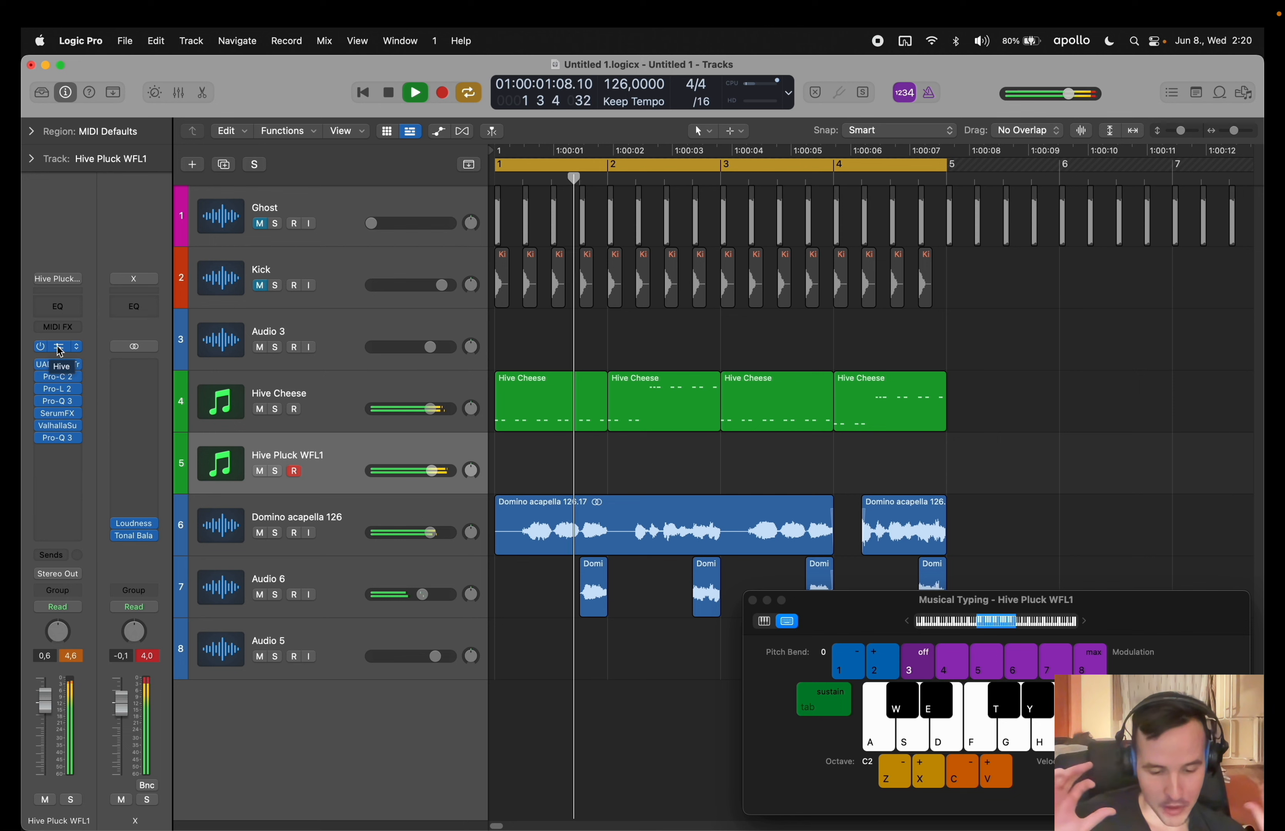
{"action": "key", "text": "g"}
{"action": "key", "text": "g"}
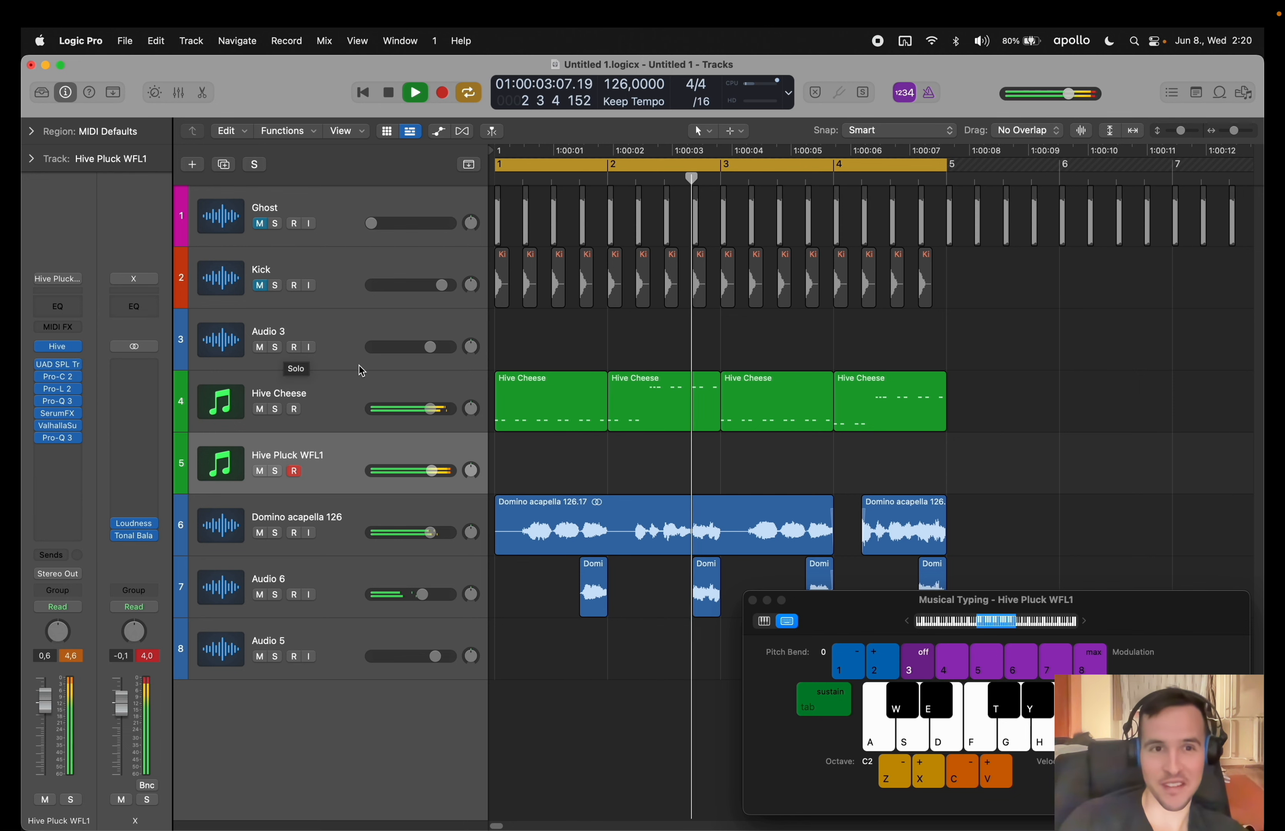
{"action": "key", "text": "g"}
{"action": "key", "text": "g"}
{"action": "key", "text": "g"}
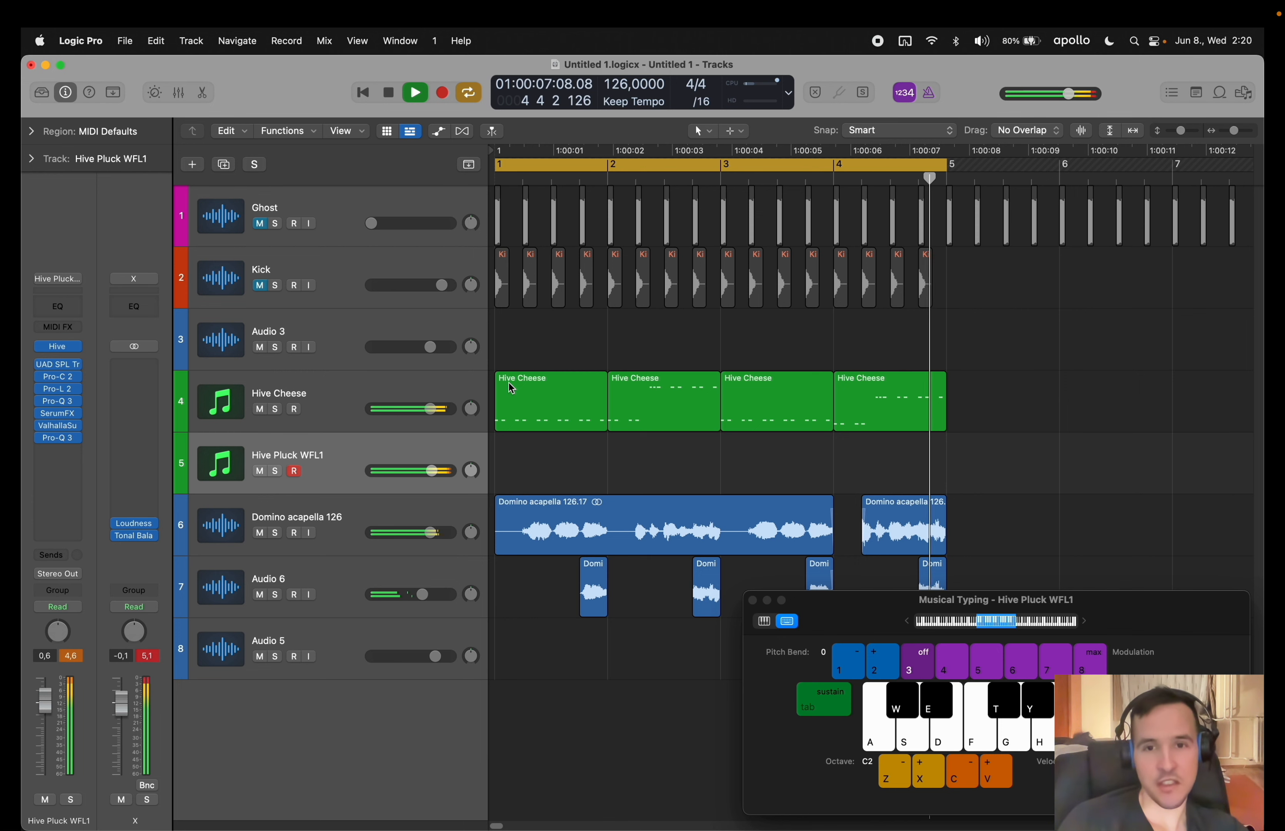
{"action": "key", "text": "g"}
{"action": "key", "text": "g"}
{"action": "key", "text": "g"}
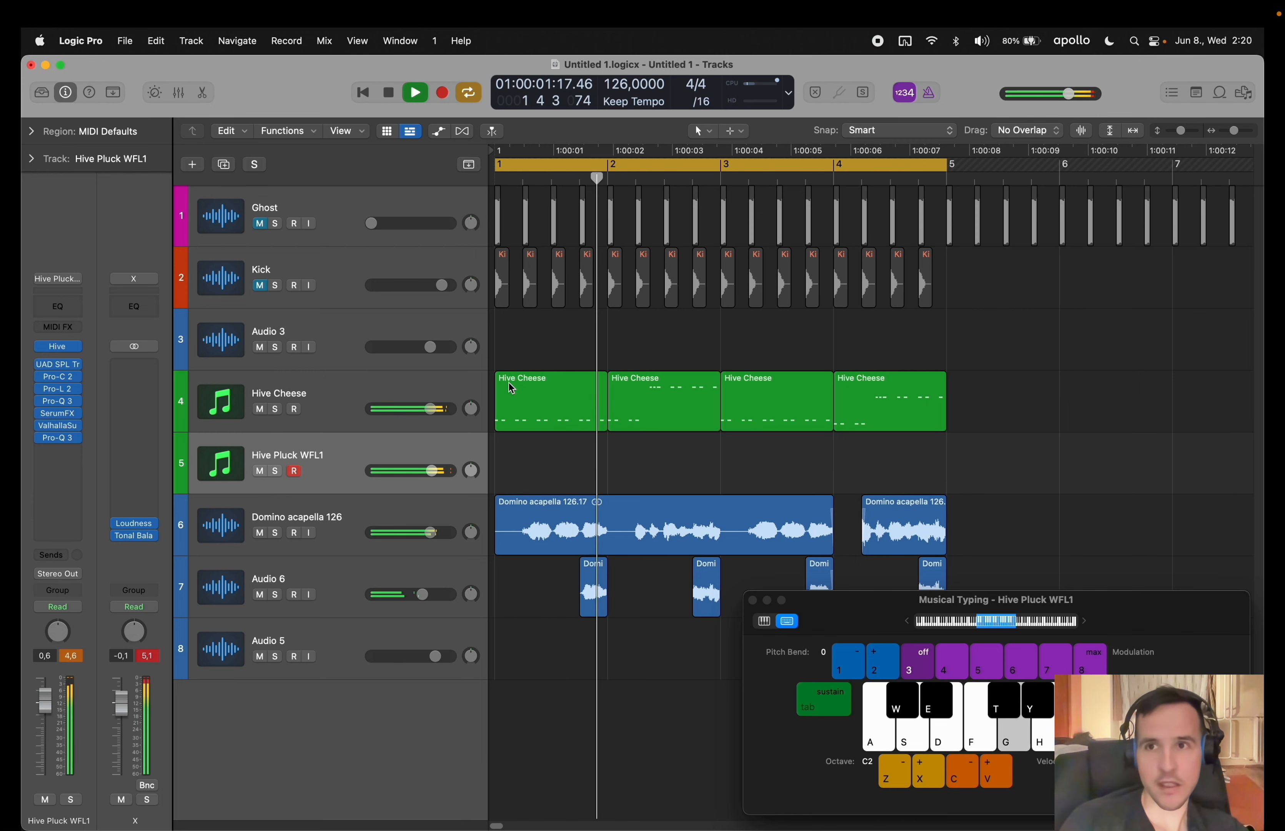
{"action": "key", "text": "g"}
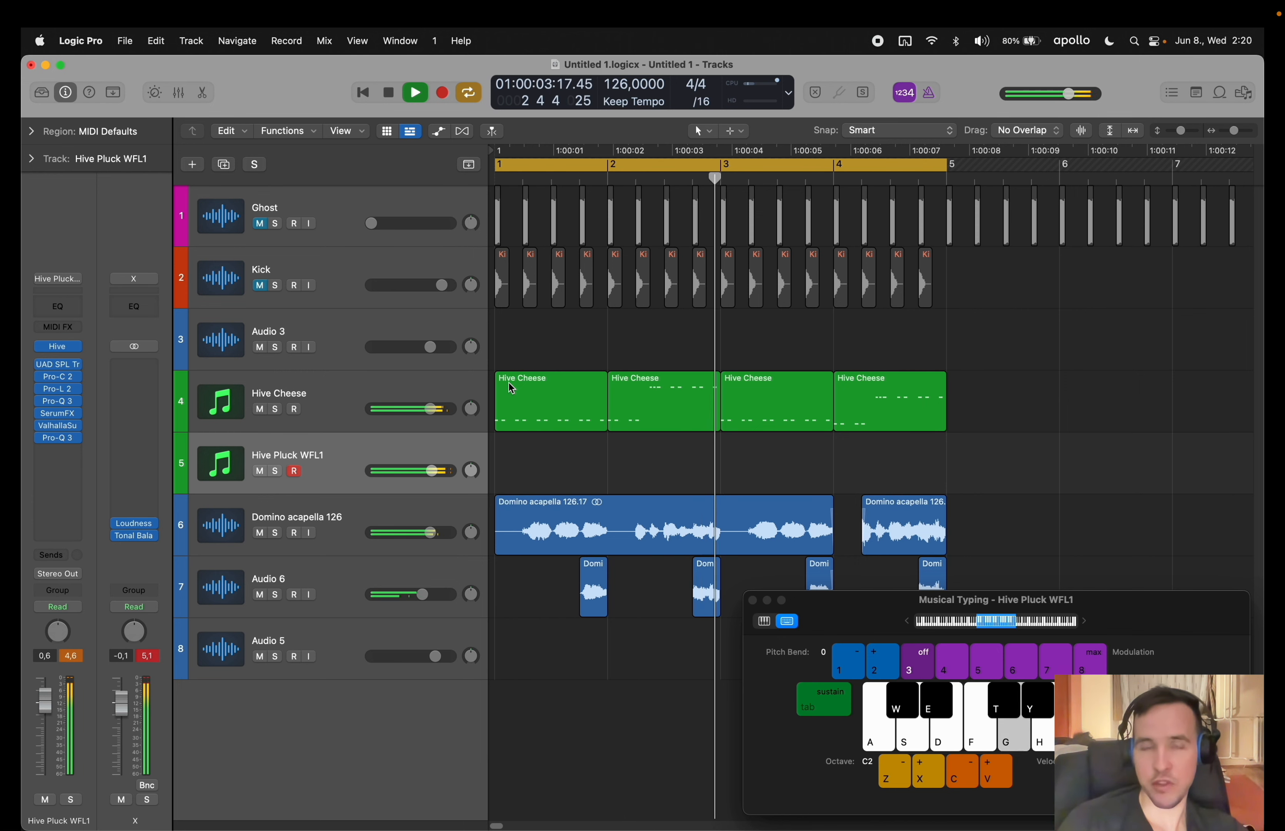
{"action": "key", "text": "g"}
{"action": "key", "text": "g"}
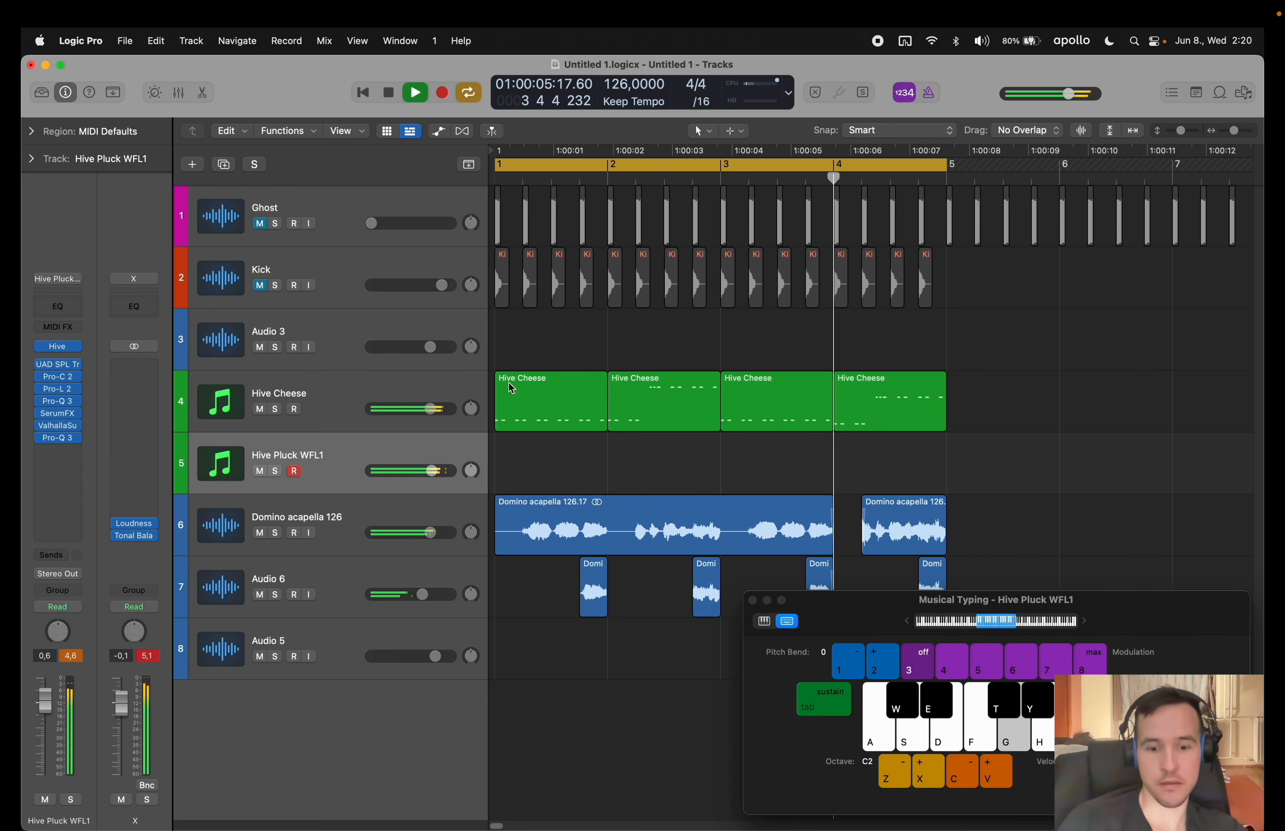
{"action": "key", "text": "g"}
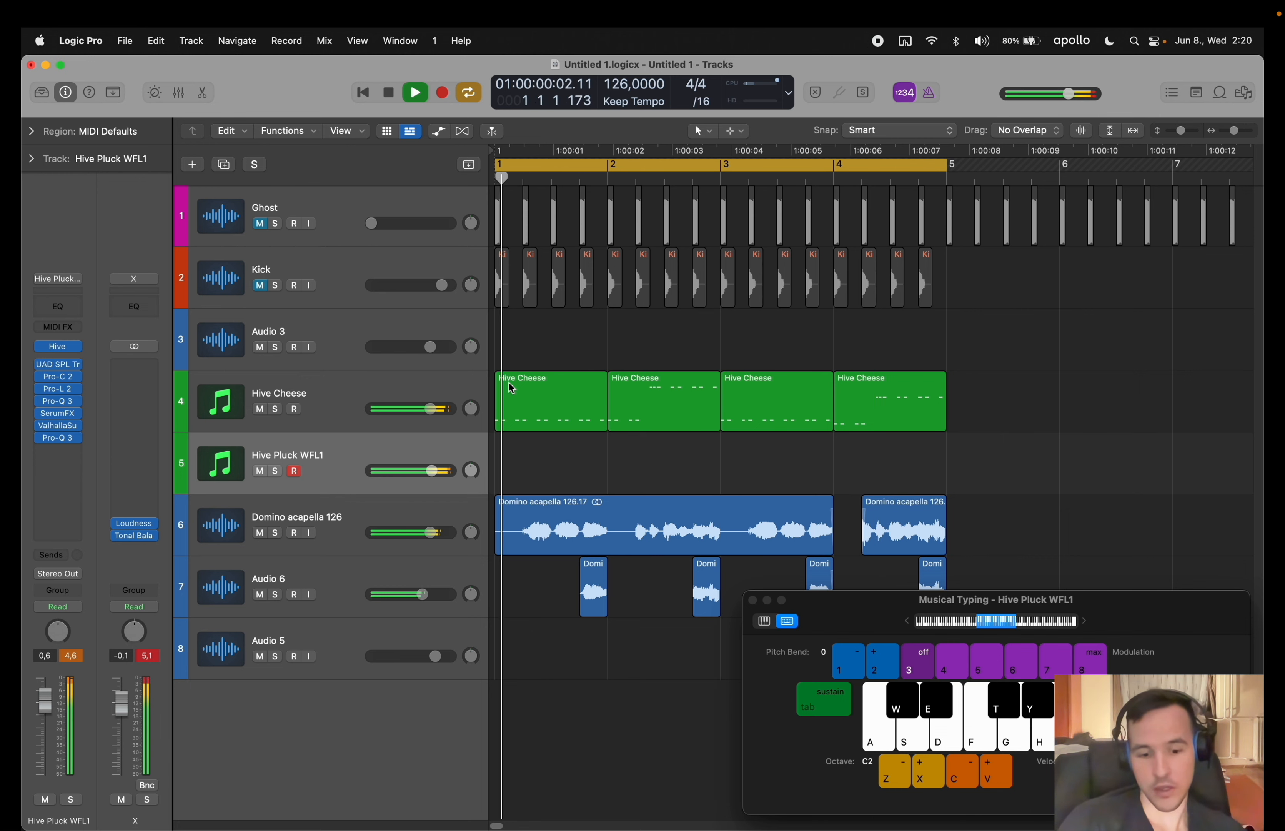
{"action": "key", "text": "g"}
{"action": "key", "text": "g"}
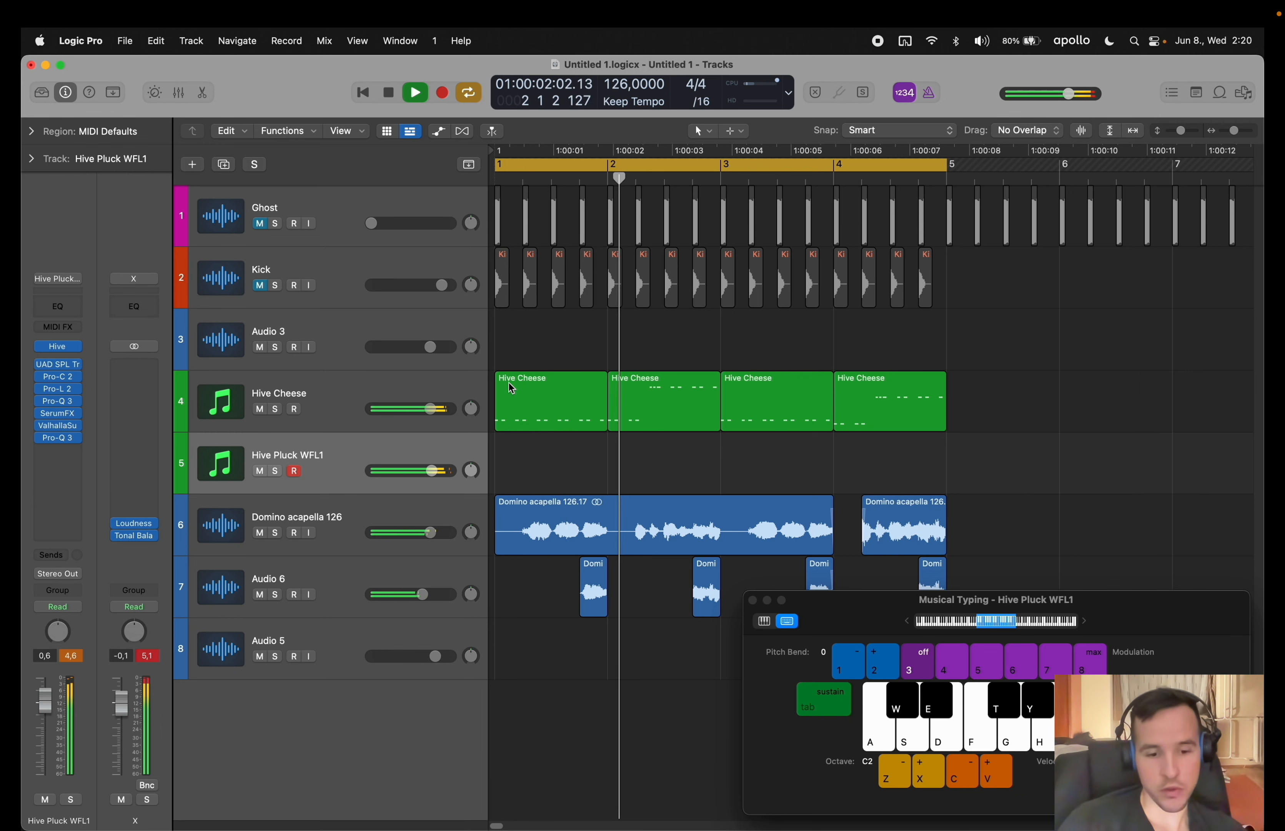
{"action": "key", "text": "g"}
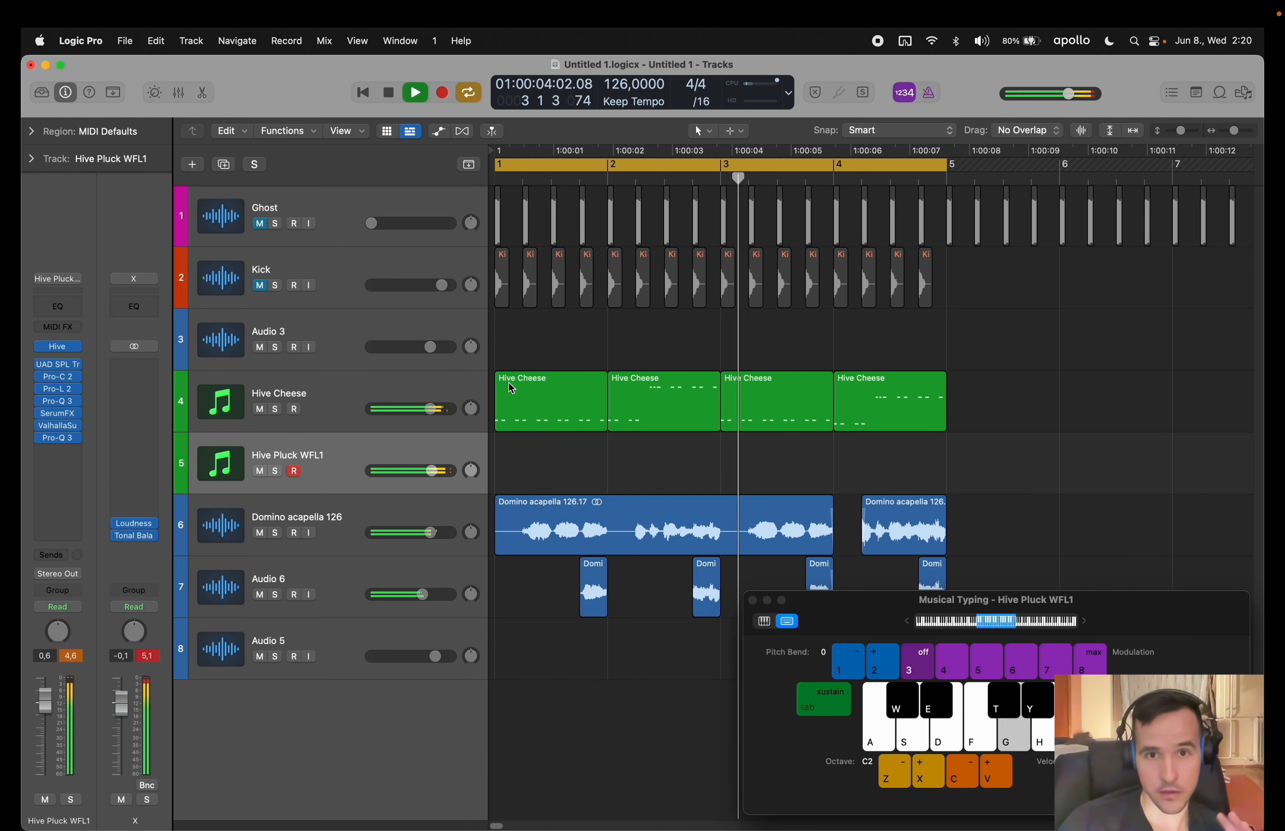
{"action": "key", "text": "g"}
{"action": "key", "text": "g"}
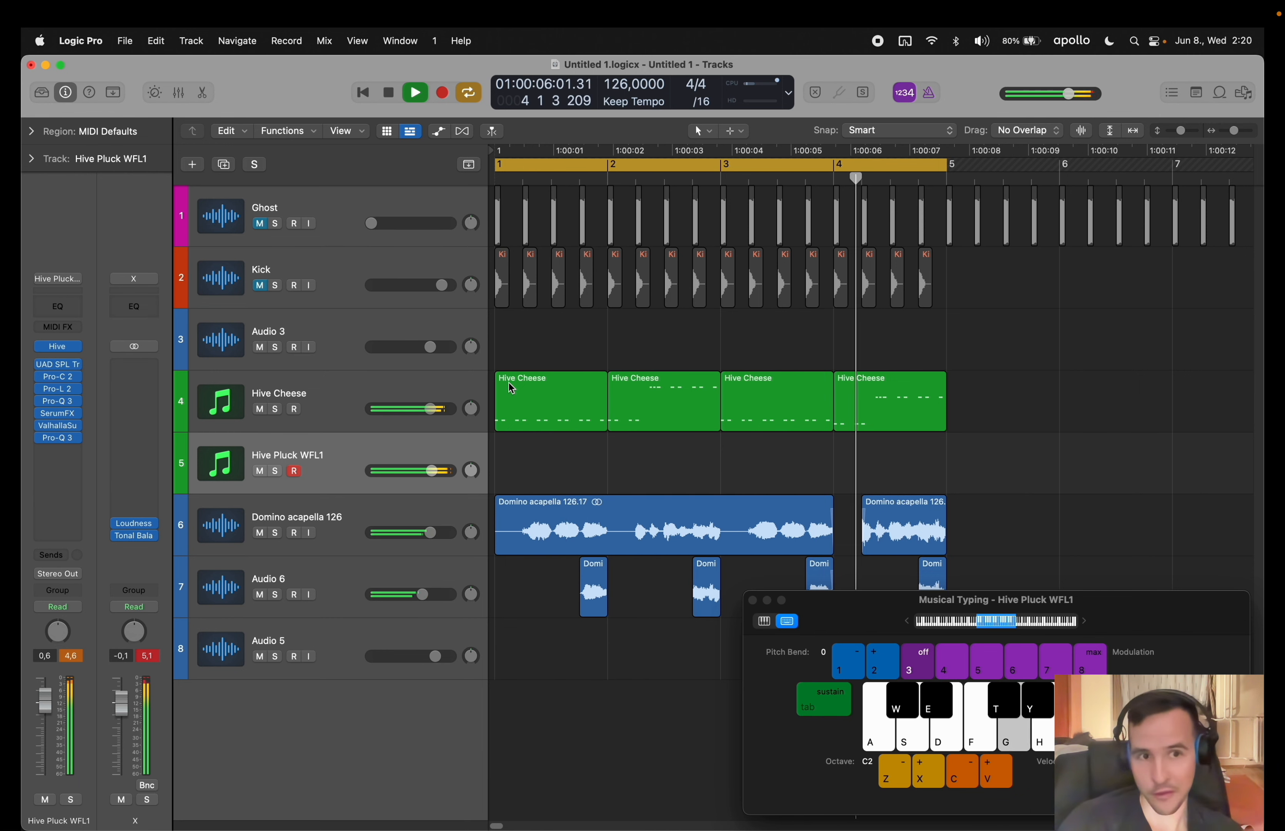
{"action": "key", "text": "g"}
{"action": "key", "text": "g"}
{"action": "key", "text": "g"}
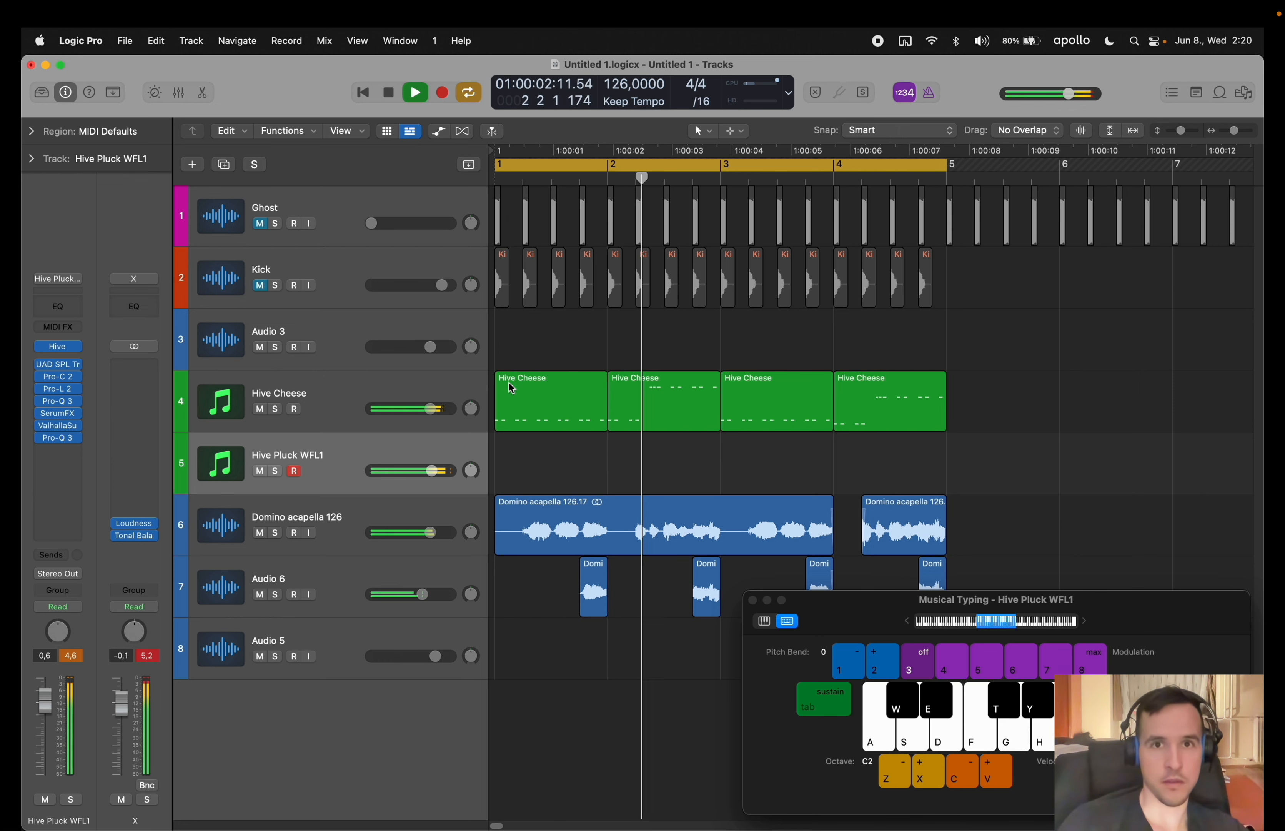
{"action": "key", "text": "g"}
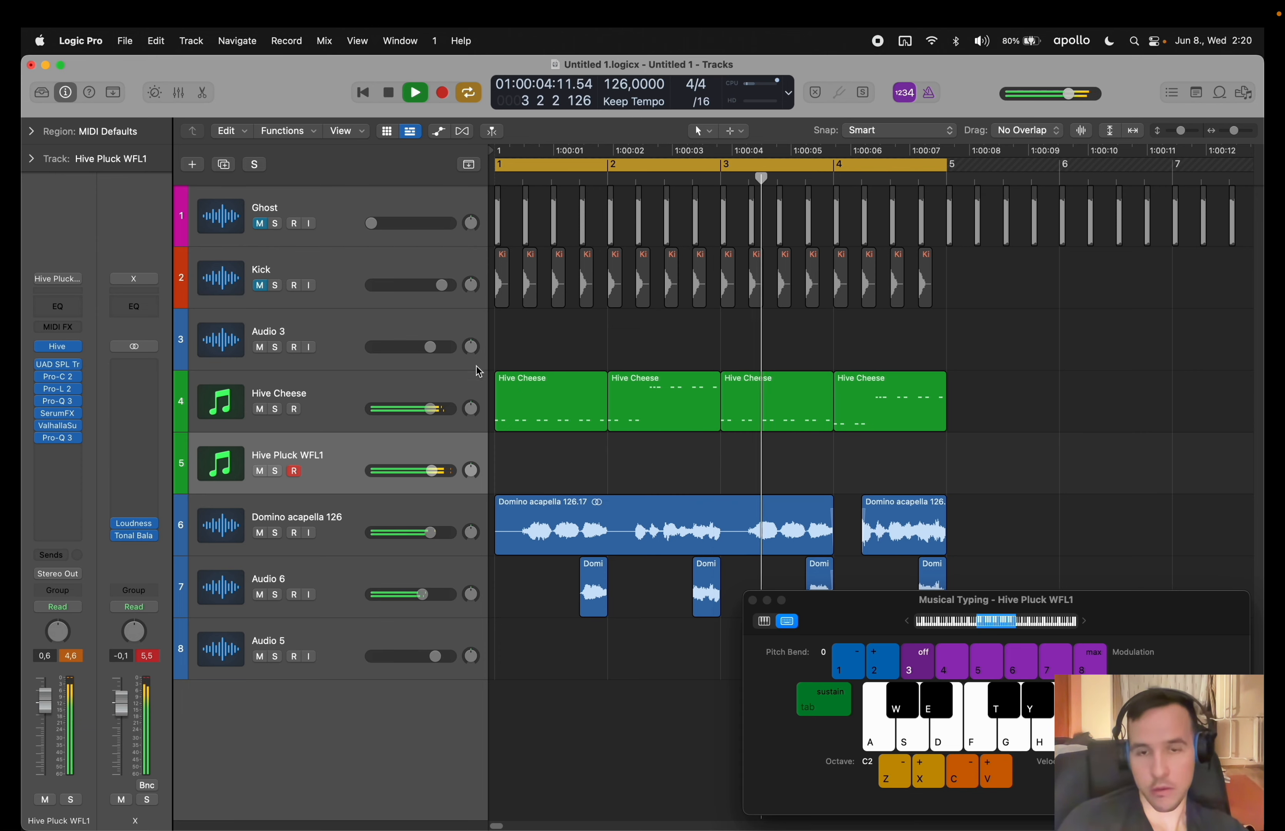
- Load the Diva WHN leads channel strip setting on the Hive Pluck WFL1 track and remove its Pro-C 2 insert
{"action": "left_click", "coordinate": [66, 282]}
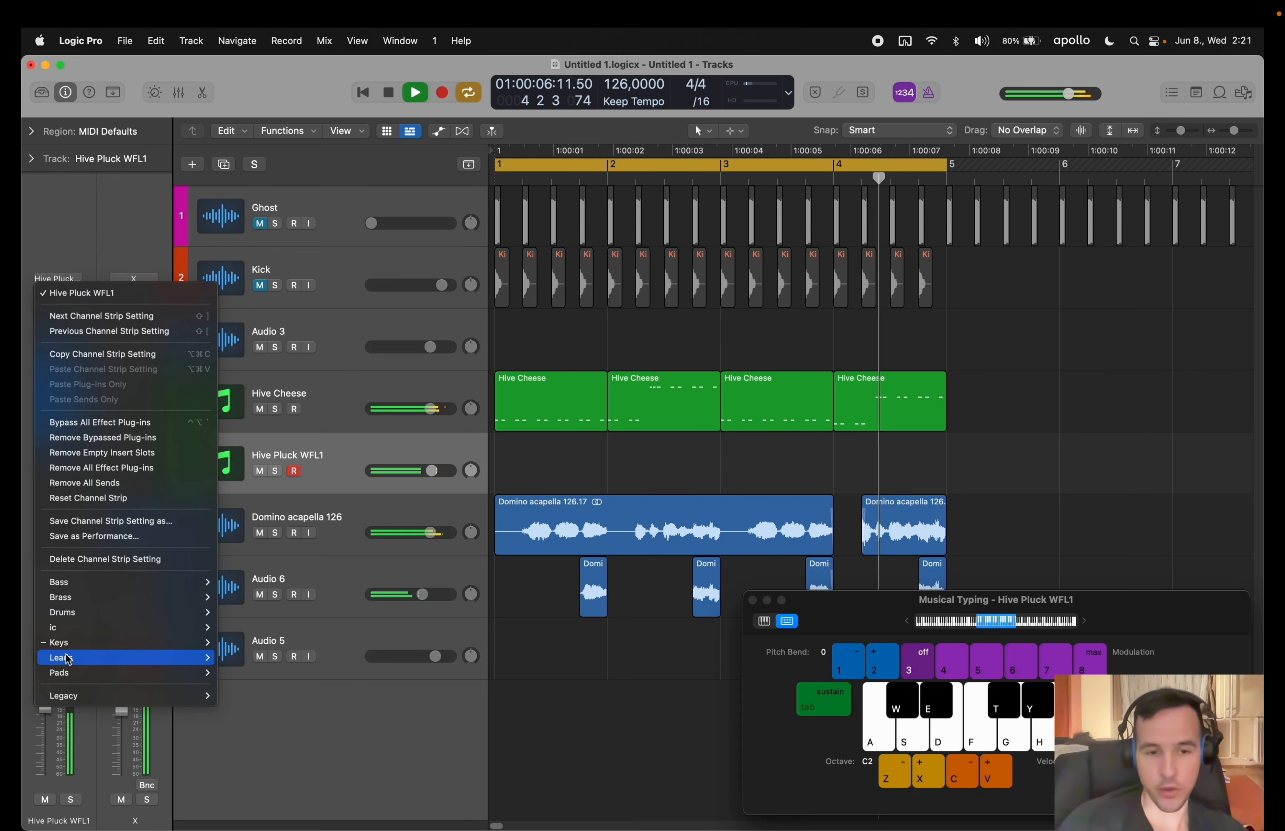
{"action": "mouse_move", "coordinate": [124, 657]}
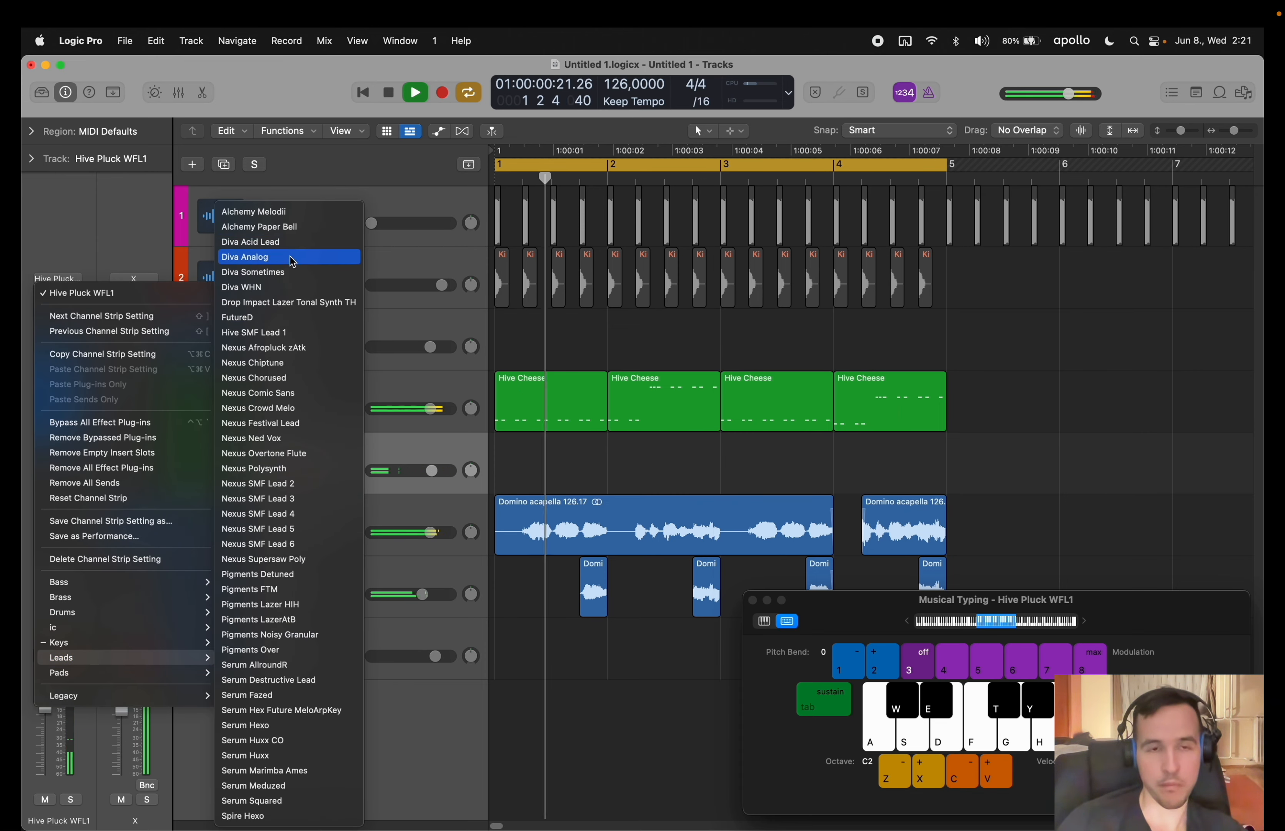
{"action": "left_click", "coordinate": [285, 287]}
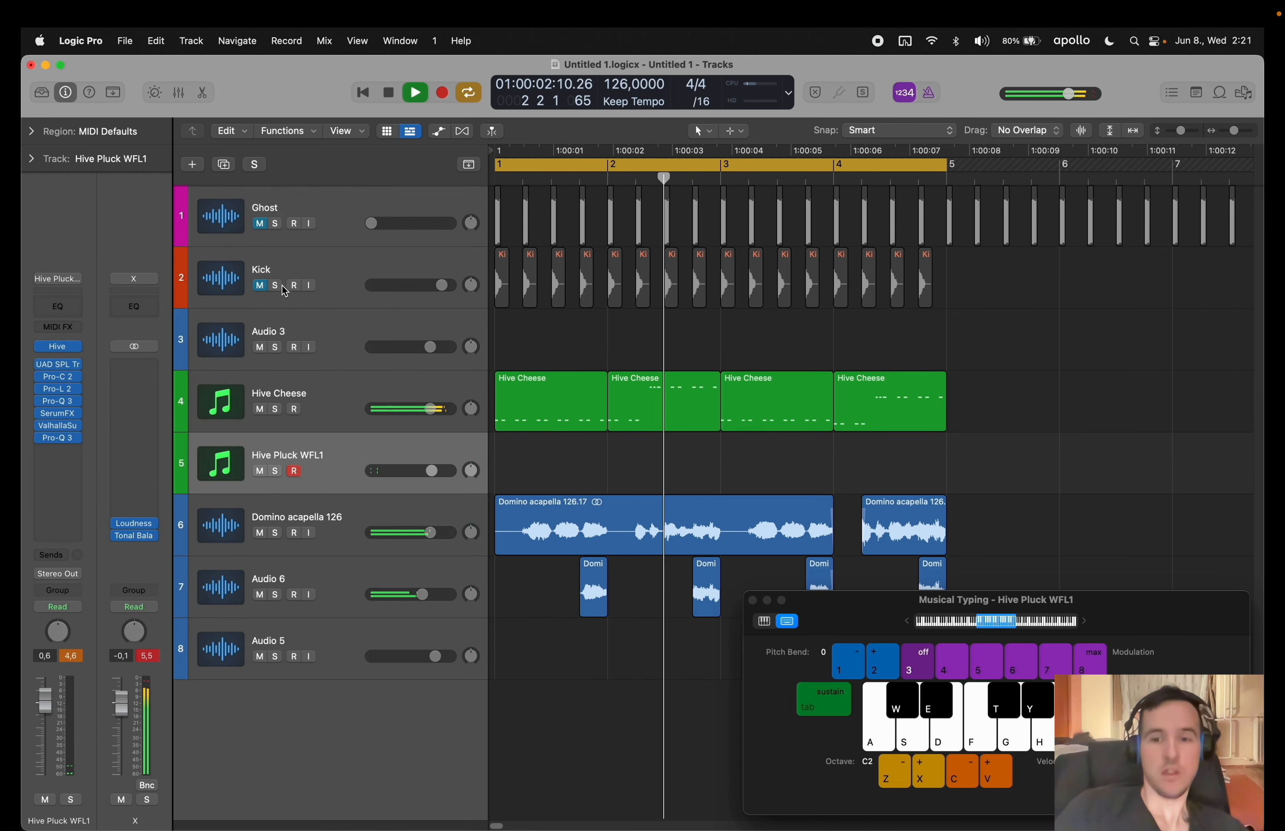
{"action": "left_click", "coordinate": [76, 511]}
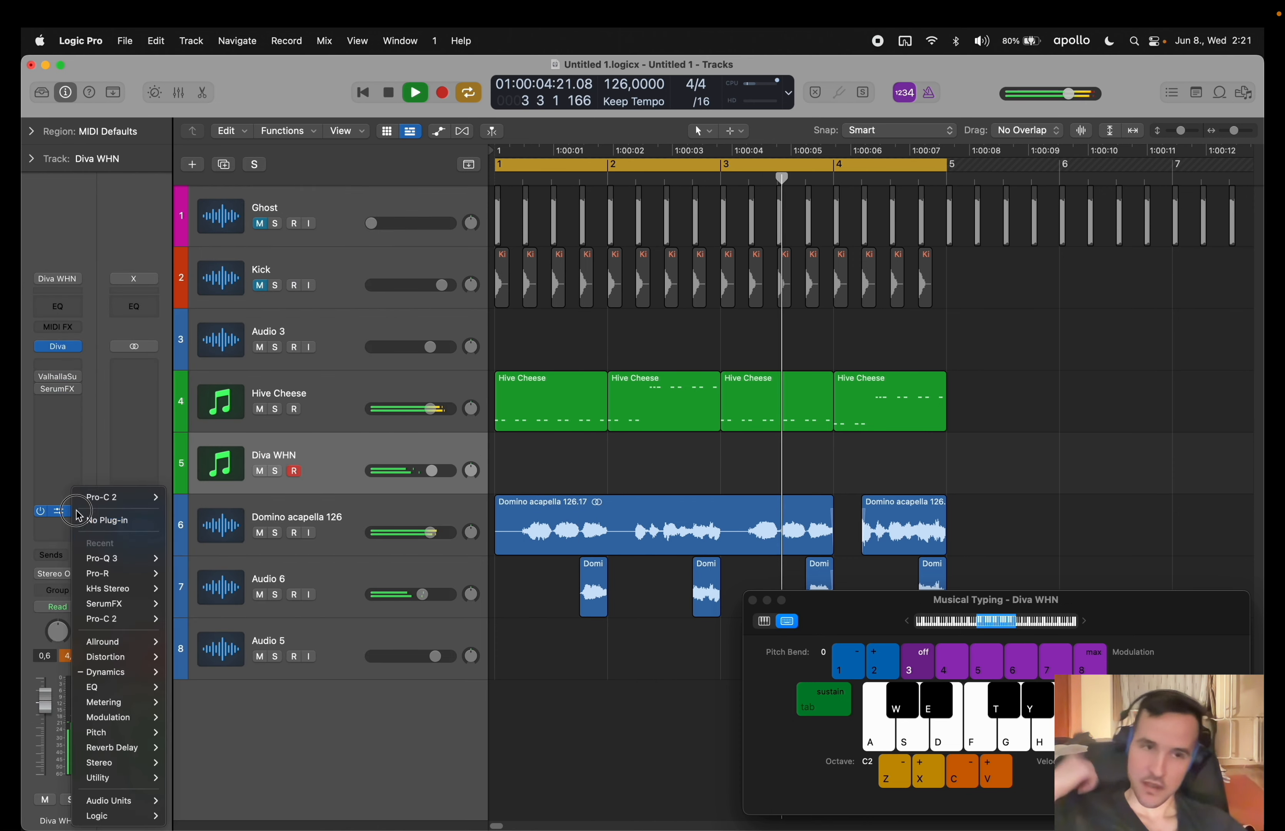
{"action": "left_click", "coordinate": [101, 524]}
- Audition Diva WHN with G notes at octave C4, set the octave to C3 and raise the track volume to 6.0 dB
{"action": "key", "text": "x"}
{"action": "key", "text": "x"}
{"action": "key", "text": "g"}
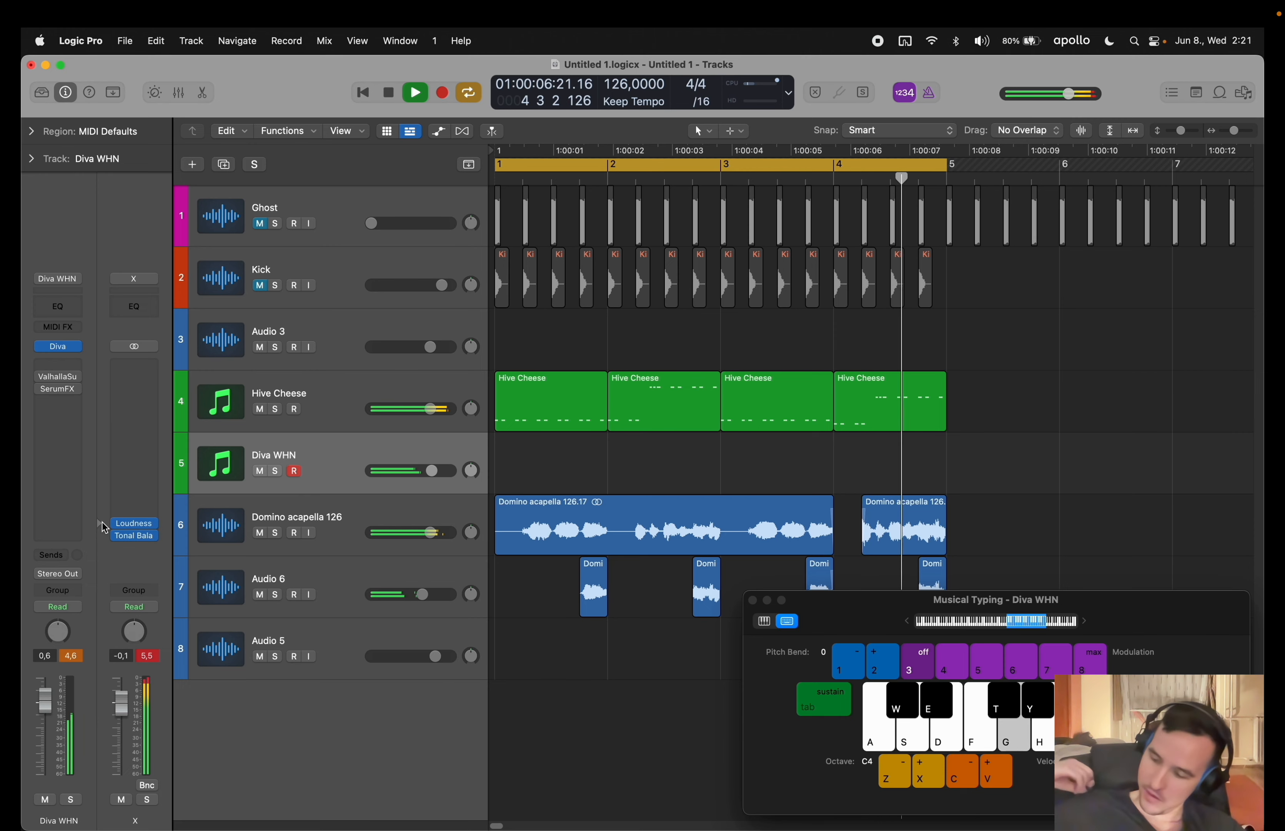
{"action": "key", "text": "g"}
{"action": "left_click_drag", "start_coordinate": [45, 658], "coordinate": [46, 642]}
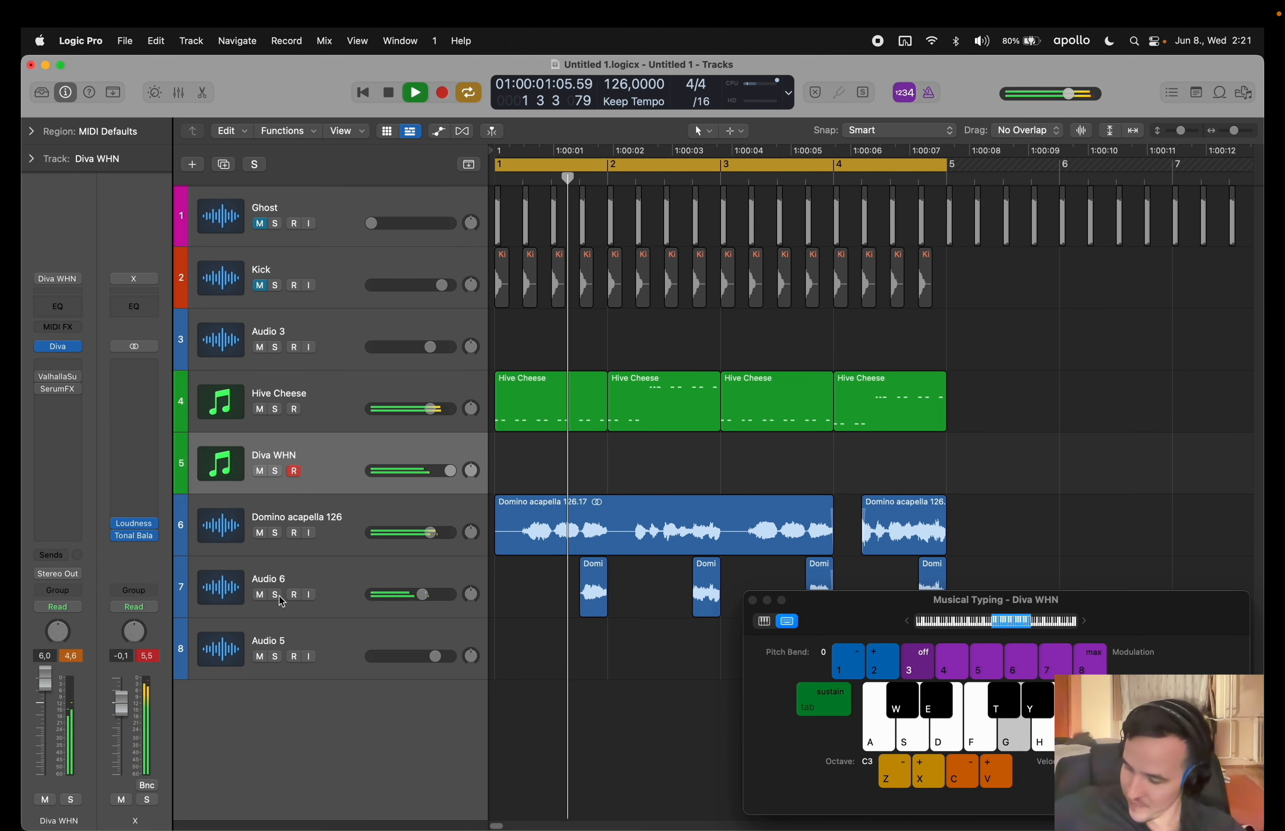
{"action": "key", "text": "z"}
- Adjust the filter cutoff and both envelope decays of Diva on the Diva WHN track, setting Env1 decay to about 27
{"action": "left_click", "coordinate": [57, 347]}
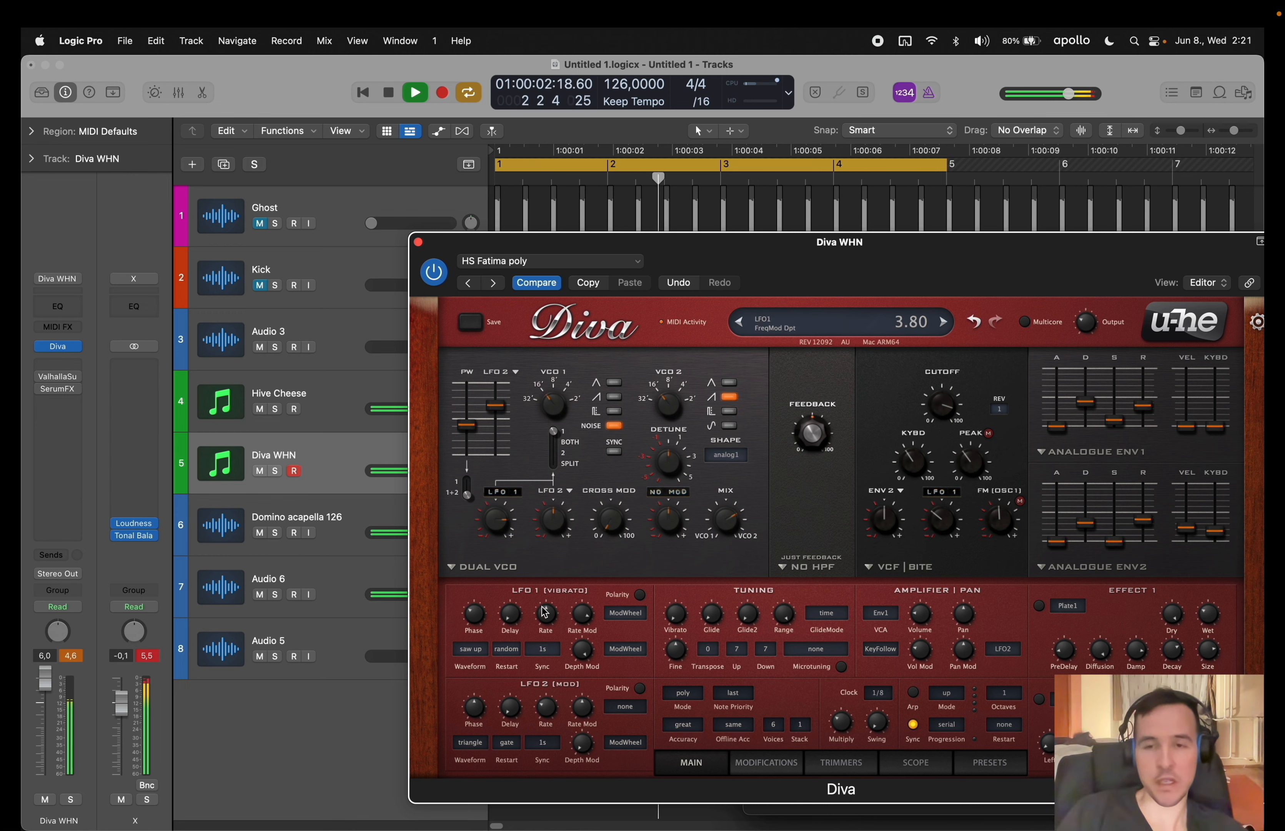
{"action": "left_click", "coordinate": [45, 685]}
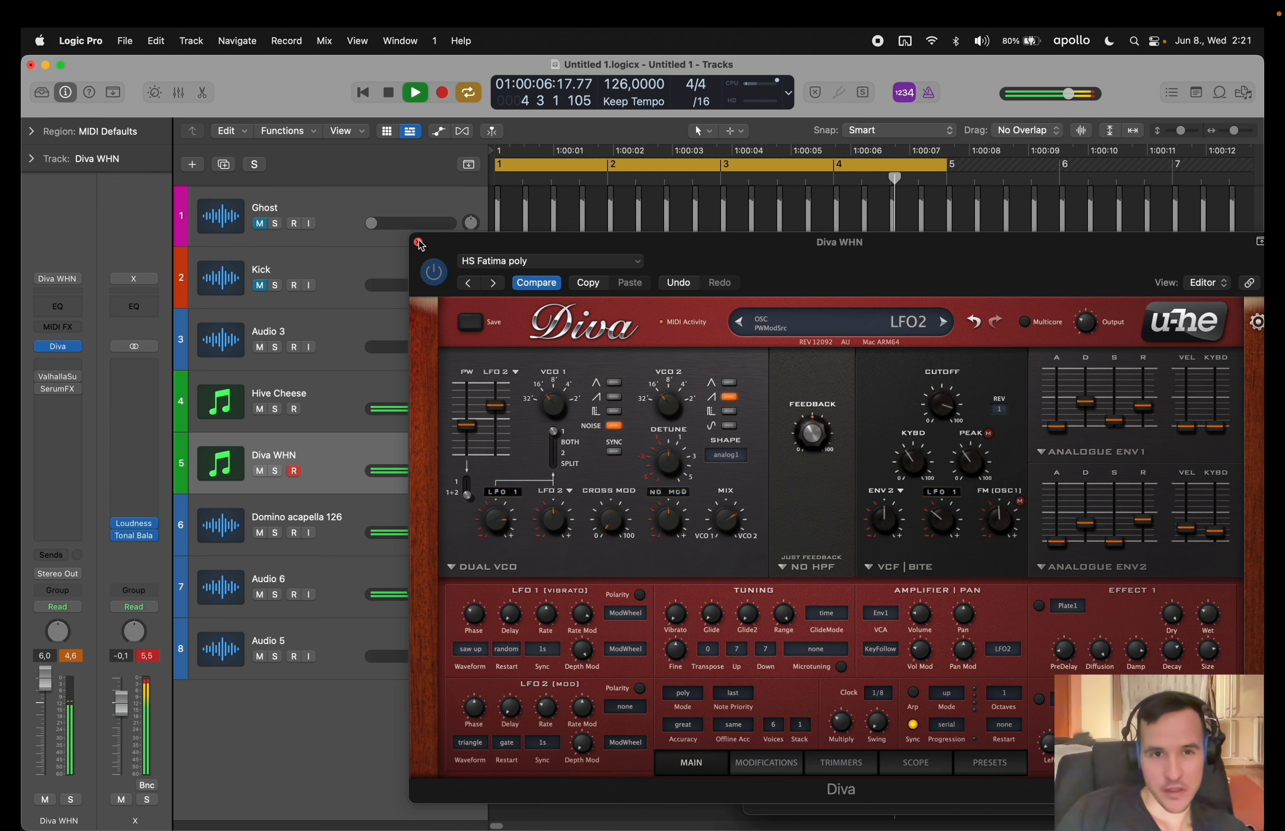
{"action": "left_click_drag", "start_coordinate": [940, 422], "coordinate": [949, 445]}
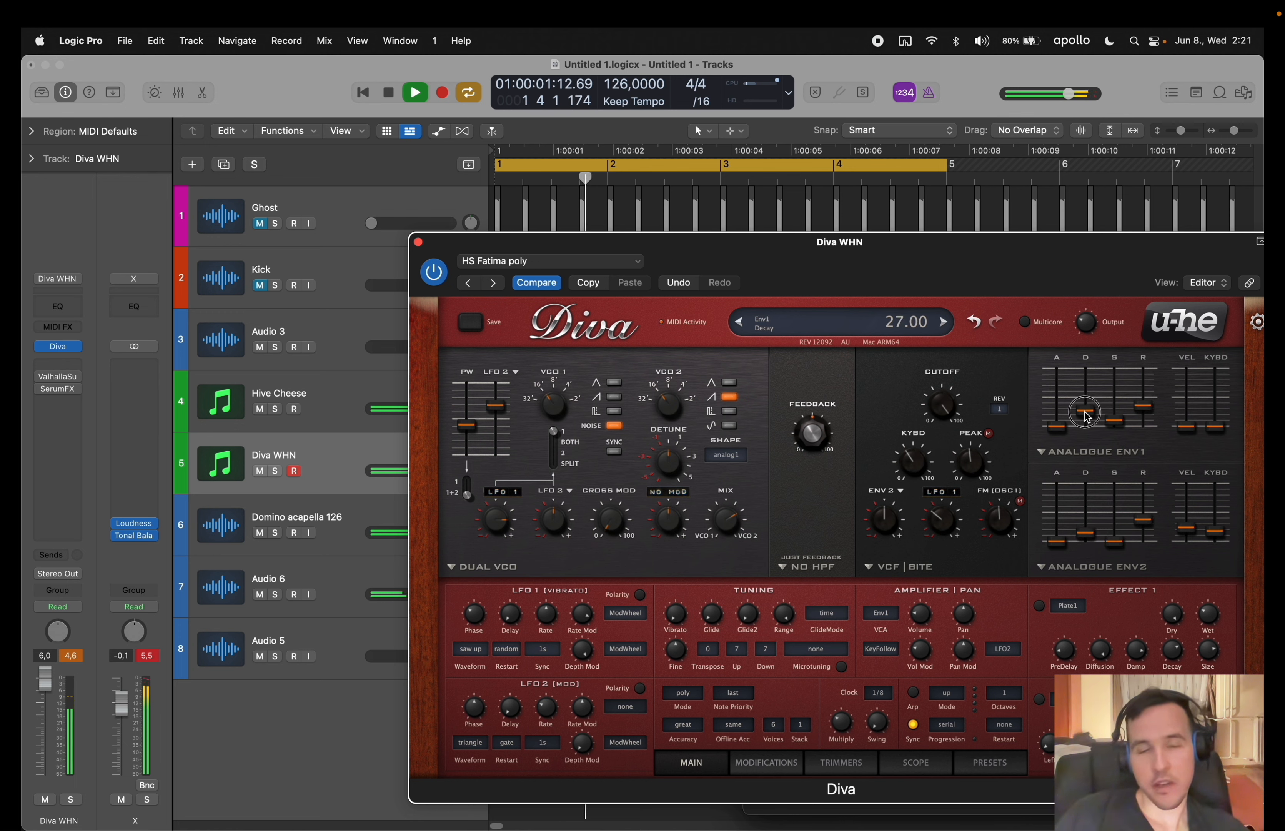
{"action": "left_click", "coordinate": [419, 243]}
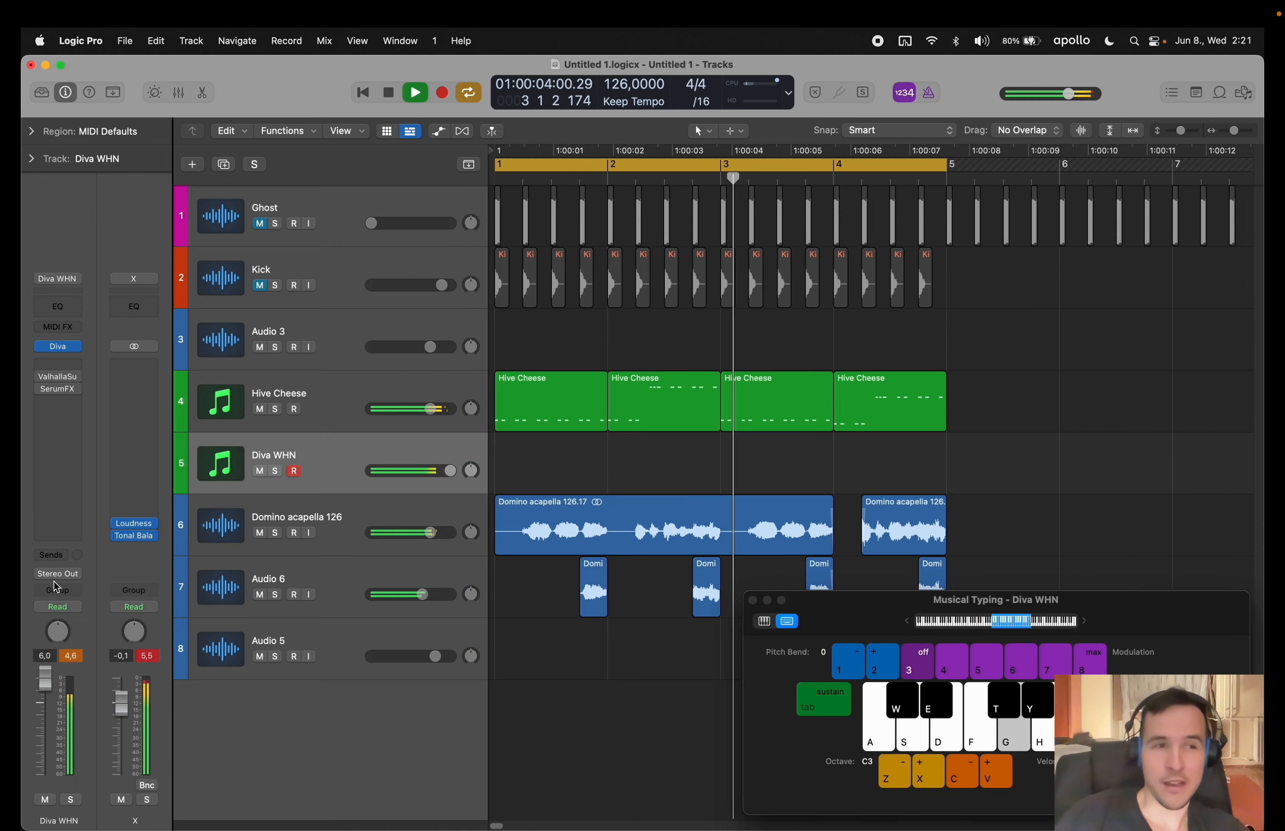
- Enable ValhallaSupermassive on Diva WHN with 16% mix, 19.2 ms delay, 78% warp, 51.8% feedback and a 10280 Hz high EQ
{"action": "left_click", "coordinate": [44, 378]}
{"action": "left_click_drag", "start_coordinate": [468, 412], "coordinate": [472, 438]}
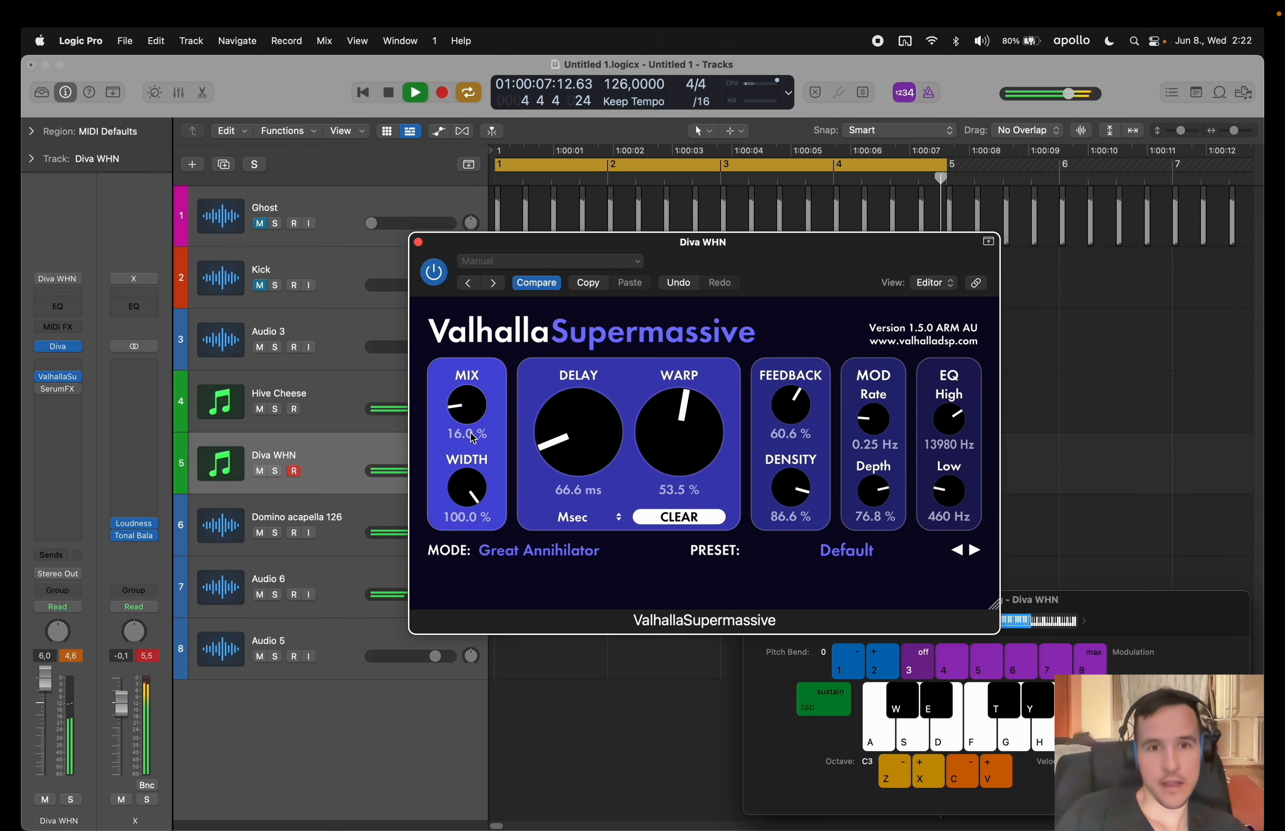
{"action": "left_click_drag", "start_coordinate": [949, 418], "coordinate": [950, 435]}
{"action": "left_click_drag", "start_coordinate": [790, 404], "coordinate": [799, 461]}
{"action": "left_click_drag", "start_coordinate": [581, 434], "coordinate": [584, 449]}
{"action": "left_click_drag", "start_coordinate": [696, 432], "coordinate": [702, 386]}
{"action": "left_click_drag", "start_coordinate": [793, 394], "coordinate": [799, 356]}
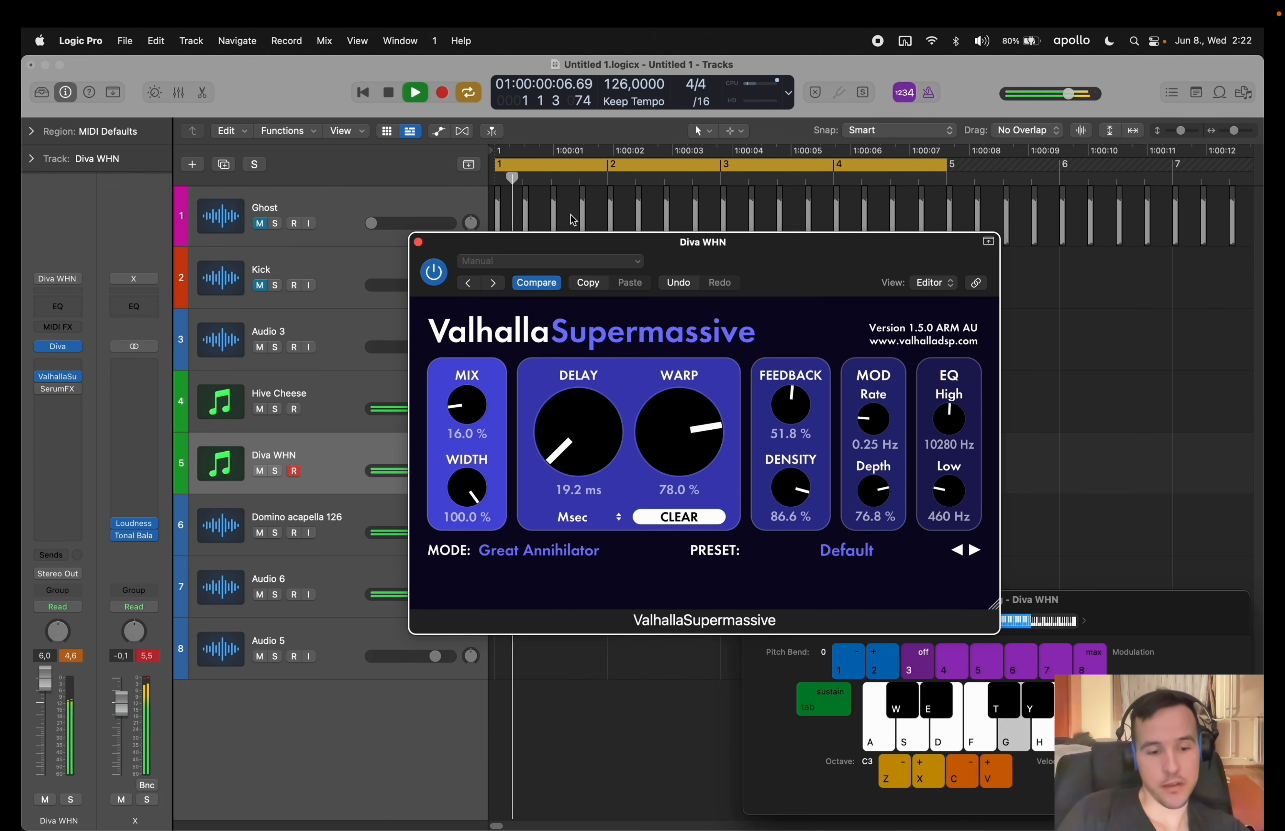
{"action": "left_click", "coordinate": [419, 243]}
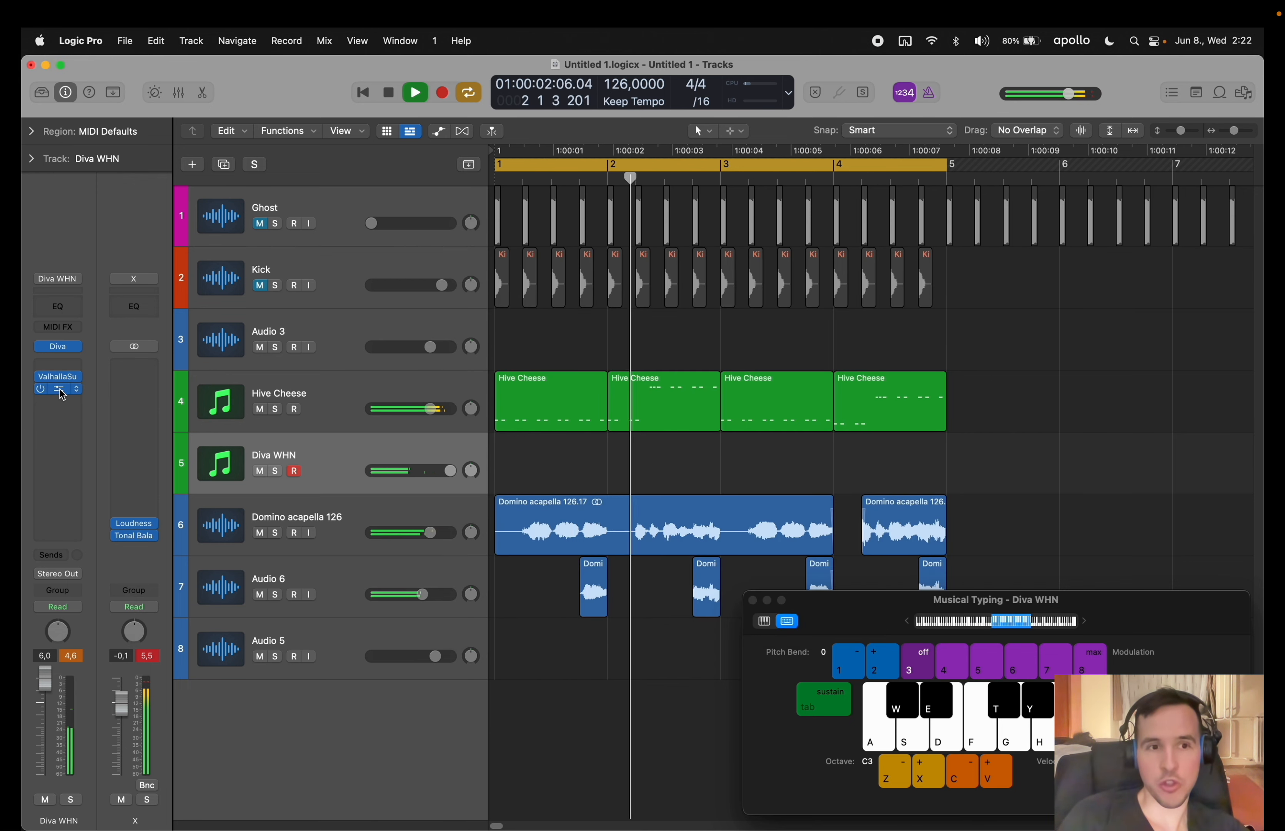
- Enable SerumFX on the Diva WHN track and set its delay mix to 50%
{"action": "left_click", "coordinate": [57, 389]}
{"action": "left_click_drag", "start_coordinate": [990, 430], "coordinate": [994, 430]}
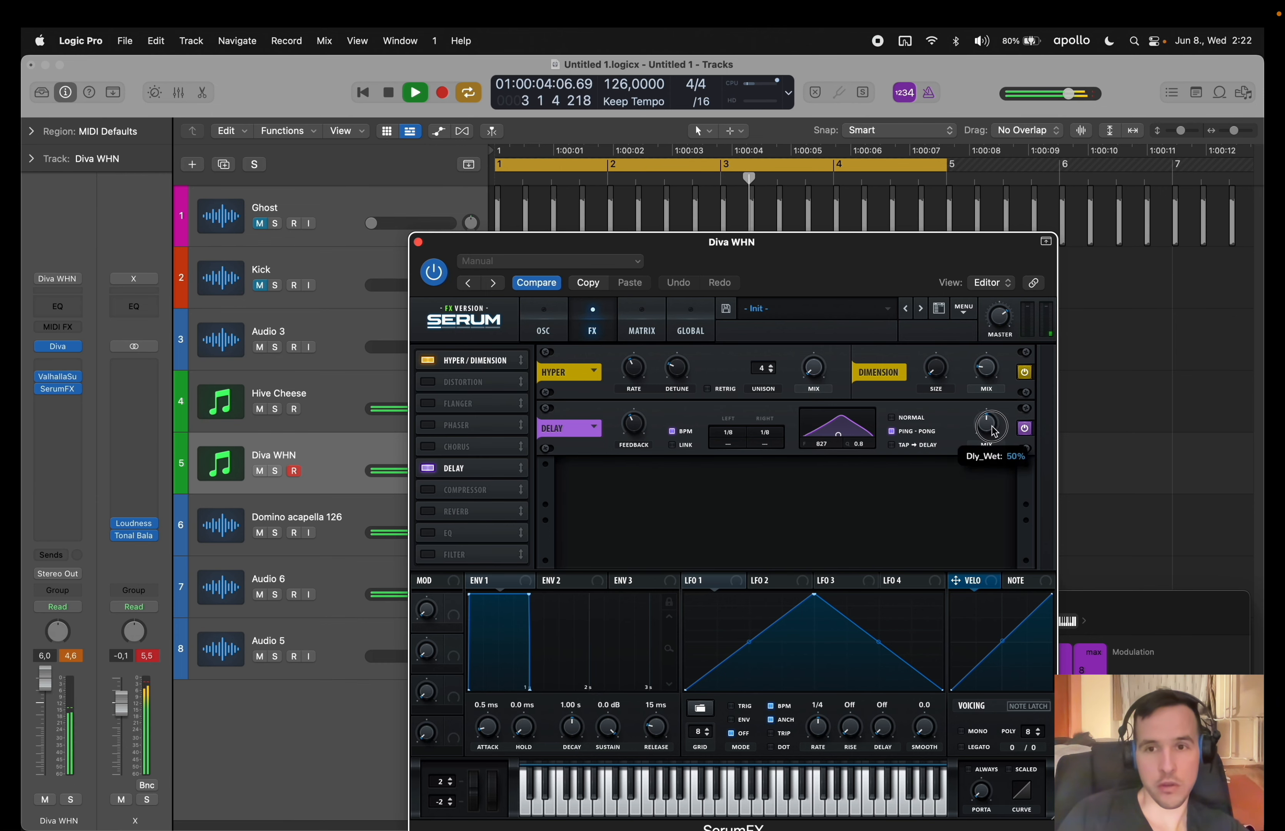
{"action": "left_click", "coordinate": [418, 243]}
- Insert Pro-Q 3 directly after Diva, ahead of ValhallaSupermassive, and raise its output gain
{"action": "left_click_drag", "start_coordinate": [57, 377], "coordinate": [62, 433]}
{"action": "left_click", "coordinate": [64, 364]}
{"action": "left_click", "coordinate": [91, 429]}
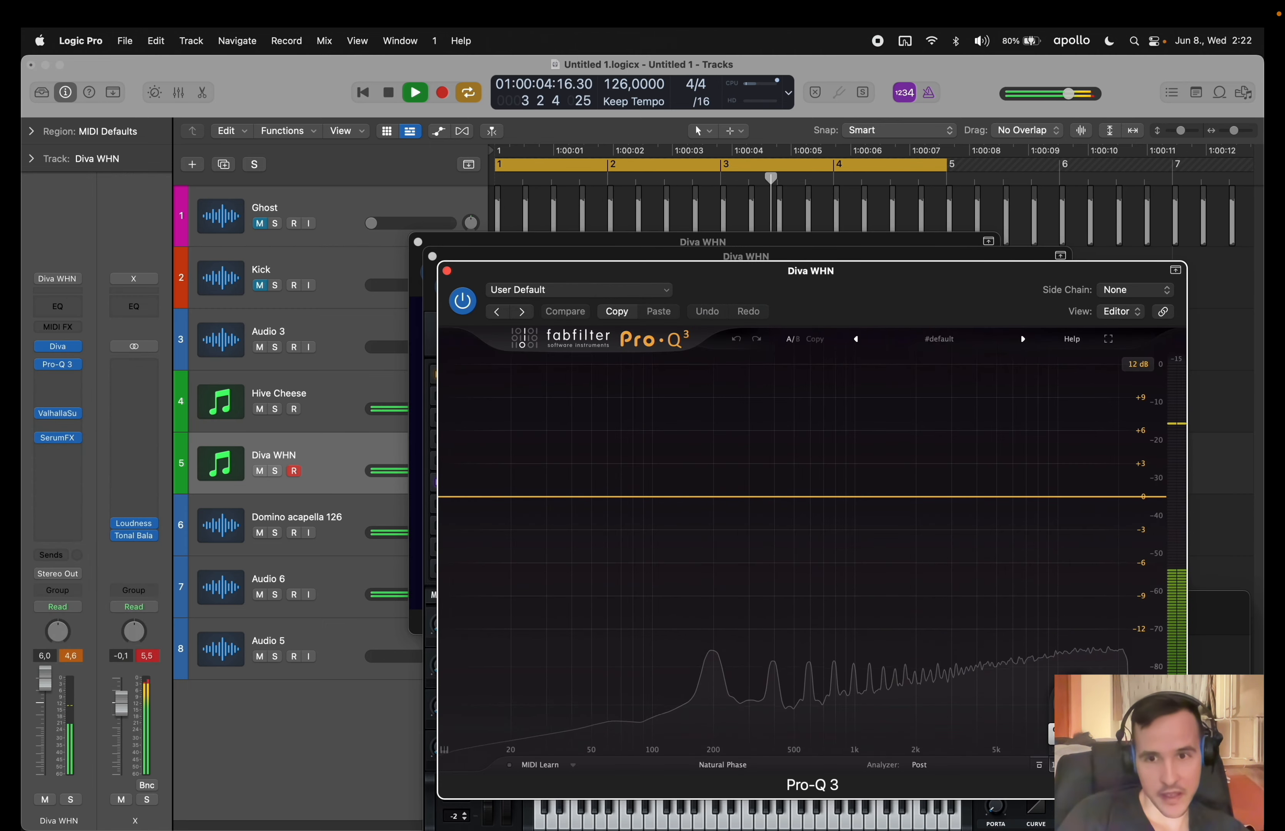
{"action": "left_click_drag", "start_coordinate": [1080, 722], "coordinate": [1080, 650]}
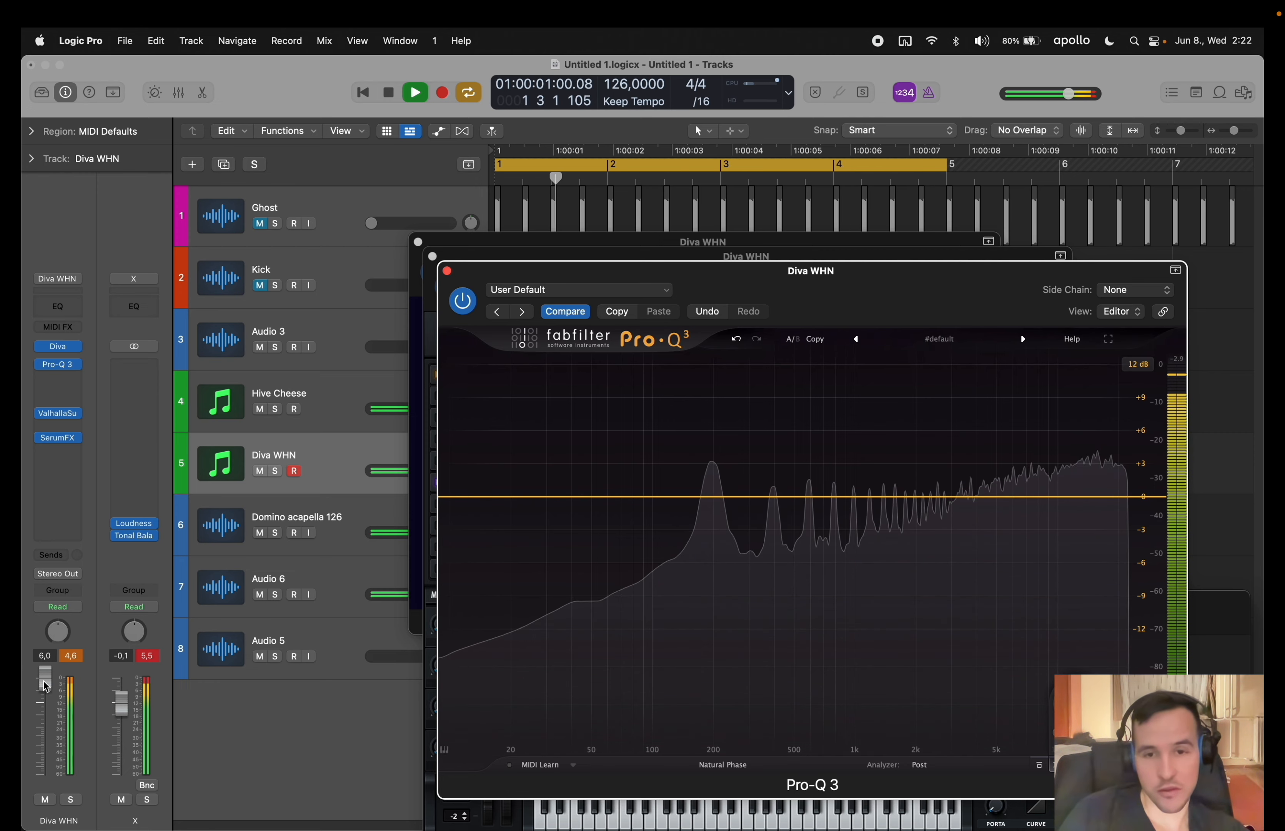
- Lower the Diva WHN volume to -0.6 dB and shape Pro-Q 3 with boosts near 2 kHz and 5.2 kHz plus a low cut below 20 Hz
{"action": "left_click_drag", "start_coordinate": [45, 678], "coordinate": [45, 691]}
{"action": "left_click_drag", "start_coordinate": [875, 495], "coordinate": [917, 411]}
{"action": "left_click_drag", "start_coordinate": [882, 461], "coordinate": [919, 449]}
{"action": "mouse_move", "coordinate": [993, 482]}
{"action": "left_mouse_down"}
{"action": "mouse_move", "coordinate": [1008, 437]}
{"action": "mouse_move", "coordinate": [999, 468]}
{"action": "left_mouse_up"}
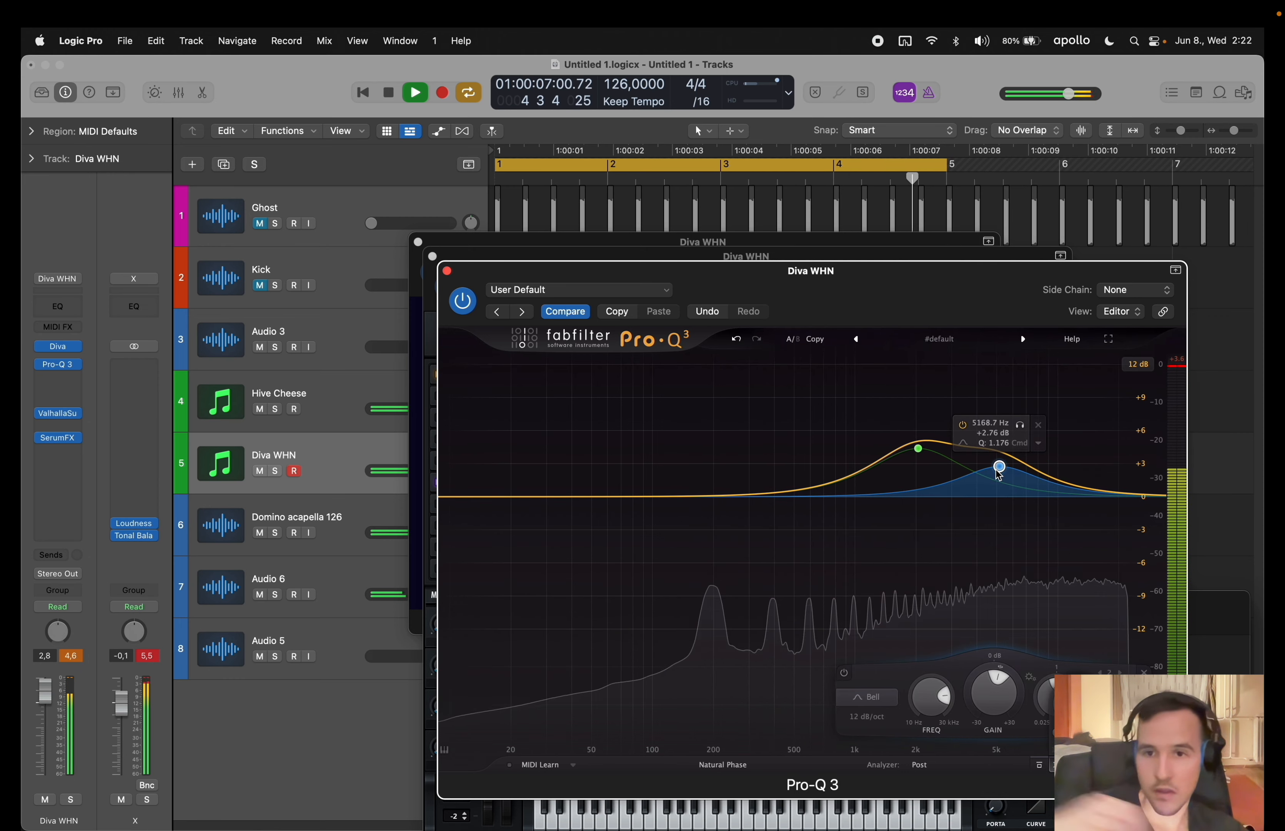
{"action": "left_click", "coordinate": [500, 500]}
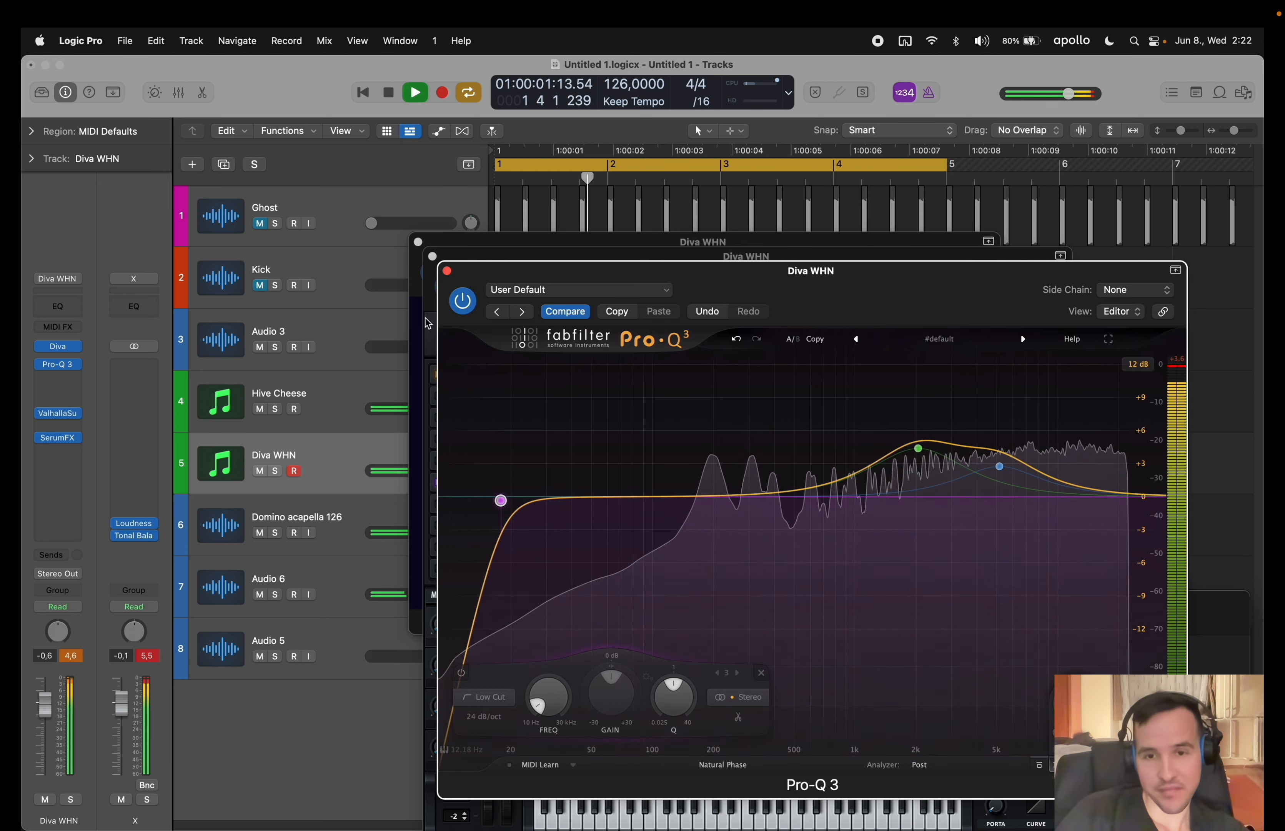
{"action": "left_click", "coordinate": [447, 270]}
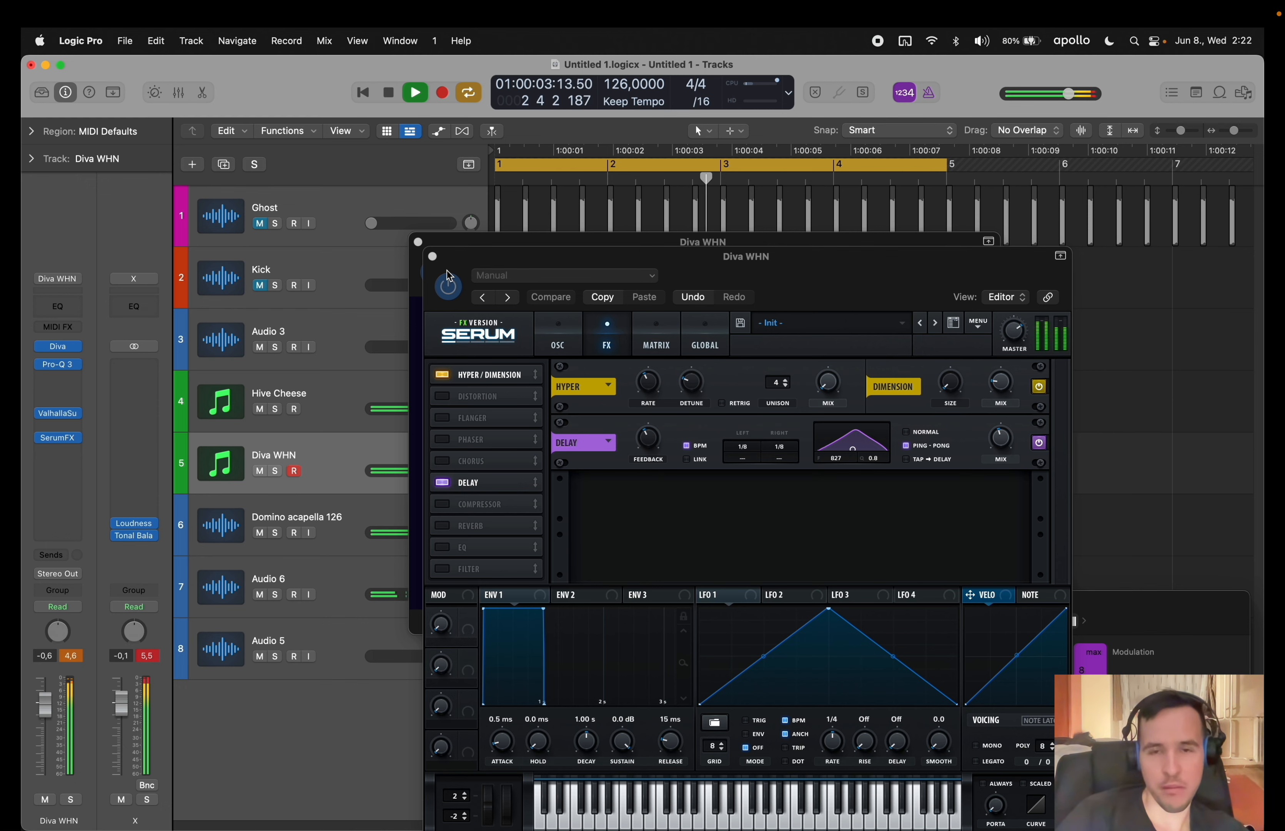
{"action": "left_click", "coordinate": [432, 256]}
{"action": "left_click", "coordinate": [419, 241]}
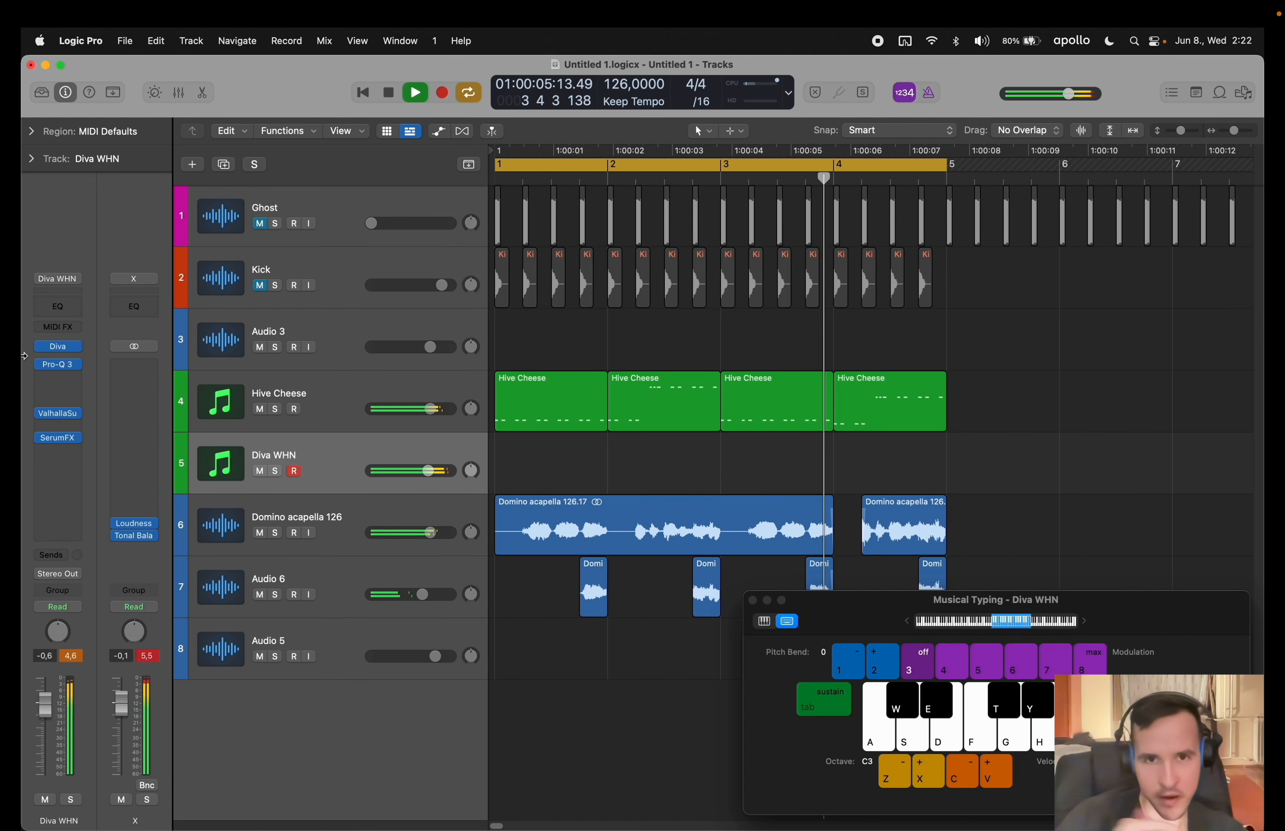
- Play a G note on Diva WHN and adjust Diva's filter cutoff and glide settings
{"action": "key", "text": "g"}
{"action": "left_click", "coordinate": [57, 346]}
{"action": "left_click_drag", "start_coordinate": [960, 409], "coordinate": [961, 485]}
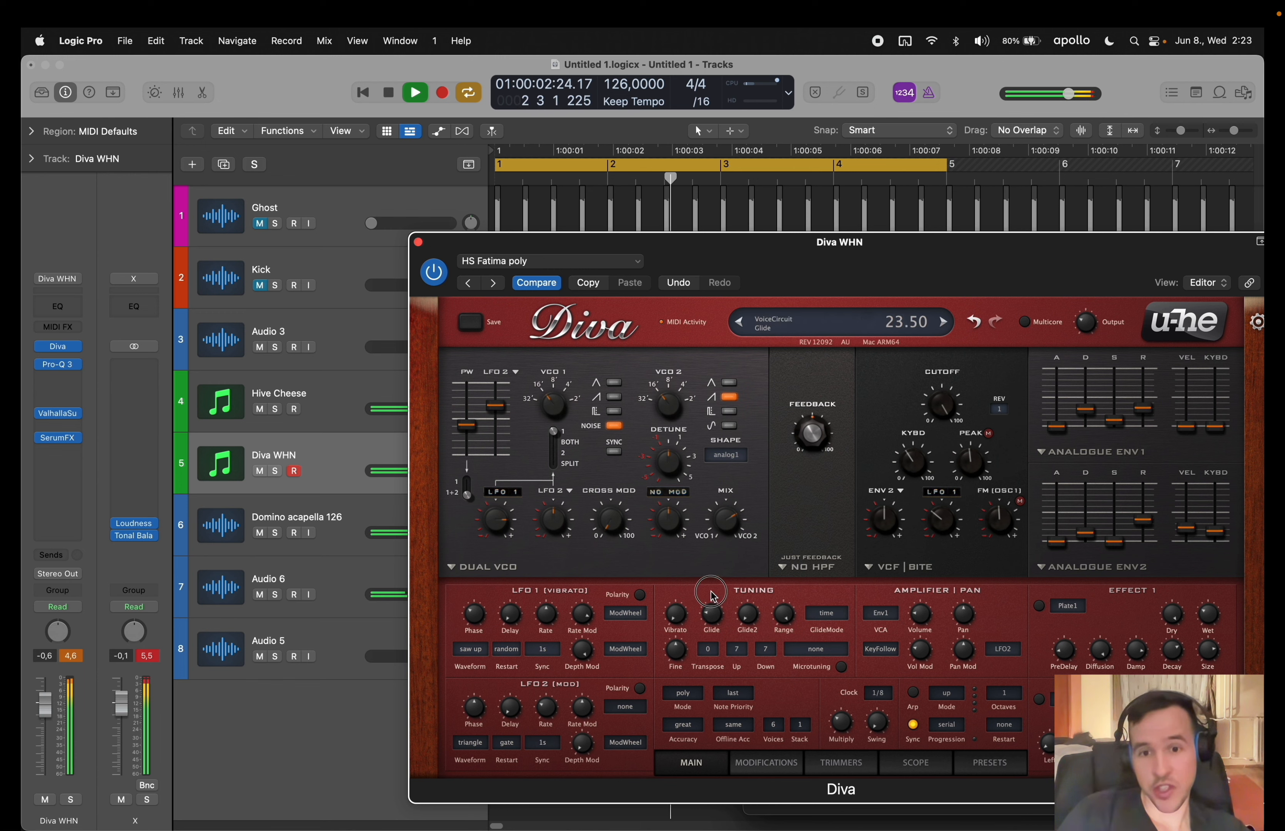
{"action": "mouse_move", "coordinate": [752, 628]}
{"action": "left_mouse_down"}
{"action": "mouse_move", "coordinate": [752, 577]}
{"action": "mouse_move", "coordinate": [748, 612]}
{"action": "left_mouse_up"}
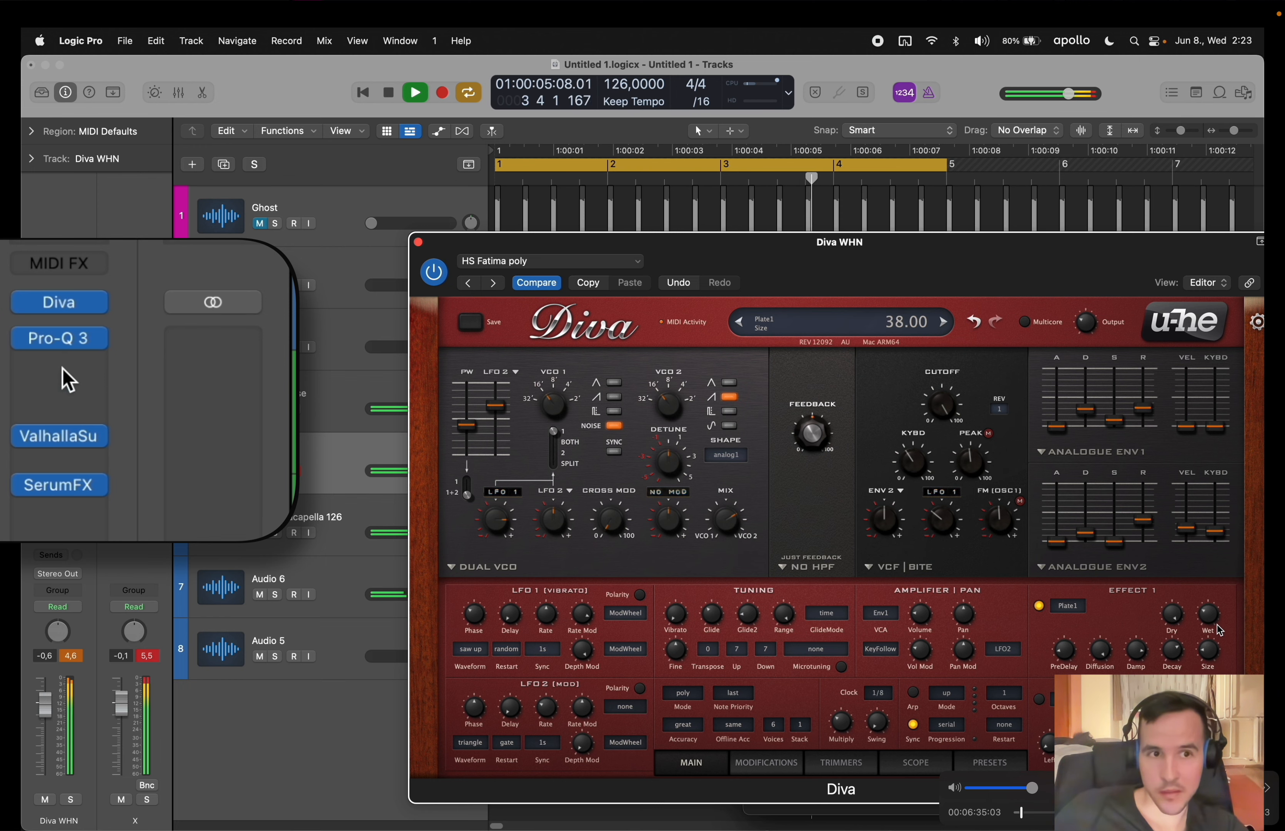
- Apply Diva's Plate1 effect with wet at 19.50 and raise the ValhallaSupermassive mix on Diva WHN
{"action": "left_click_drag", "start_coordinate": [1218, 637], "coordinate": [1218, 641]}
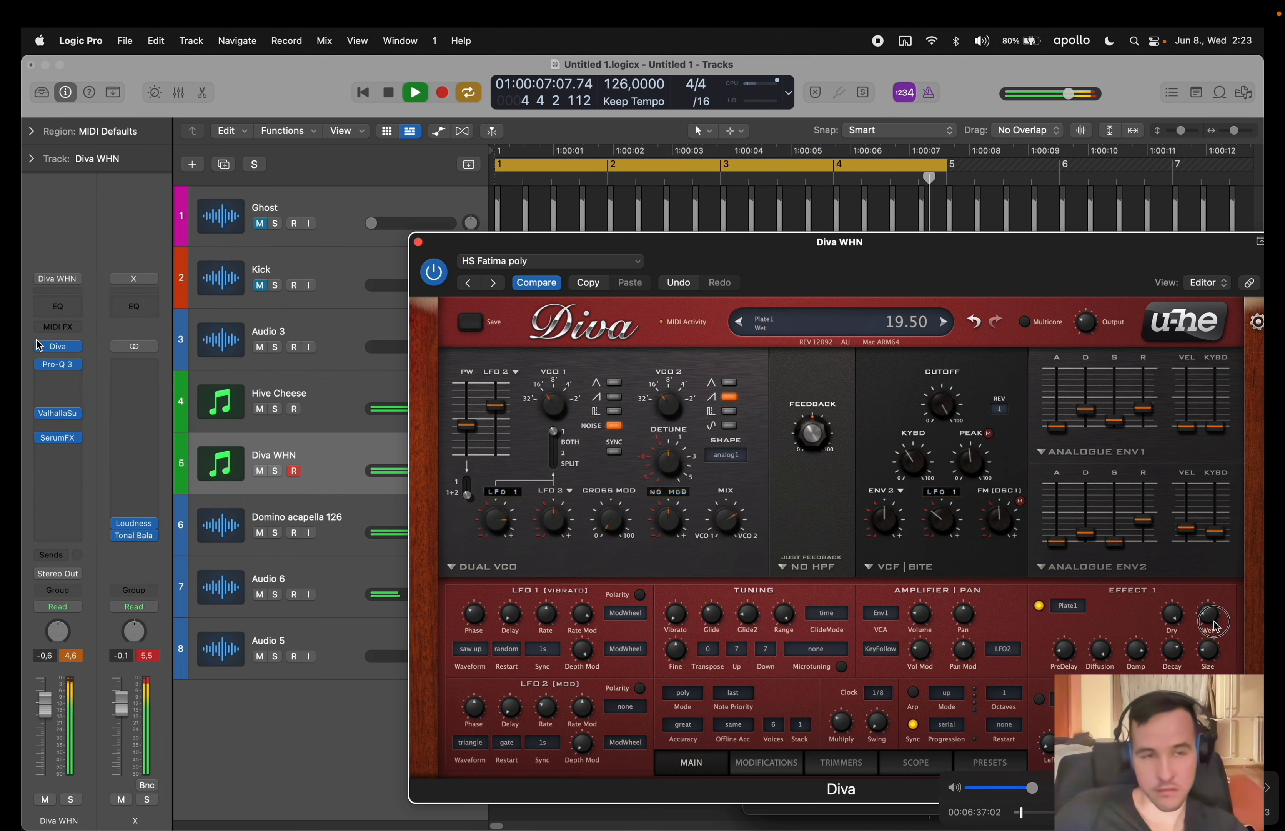
{"action": "left_click", "coordinate": [418, 242]}
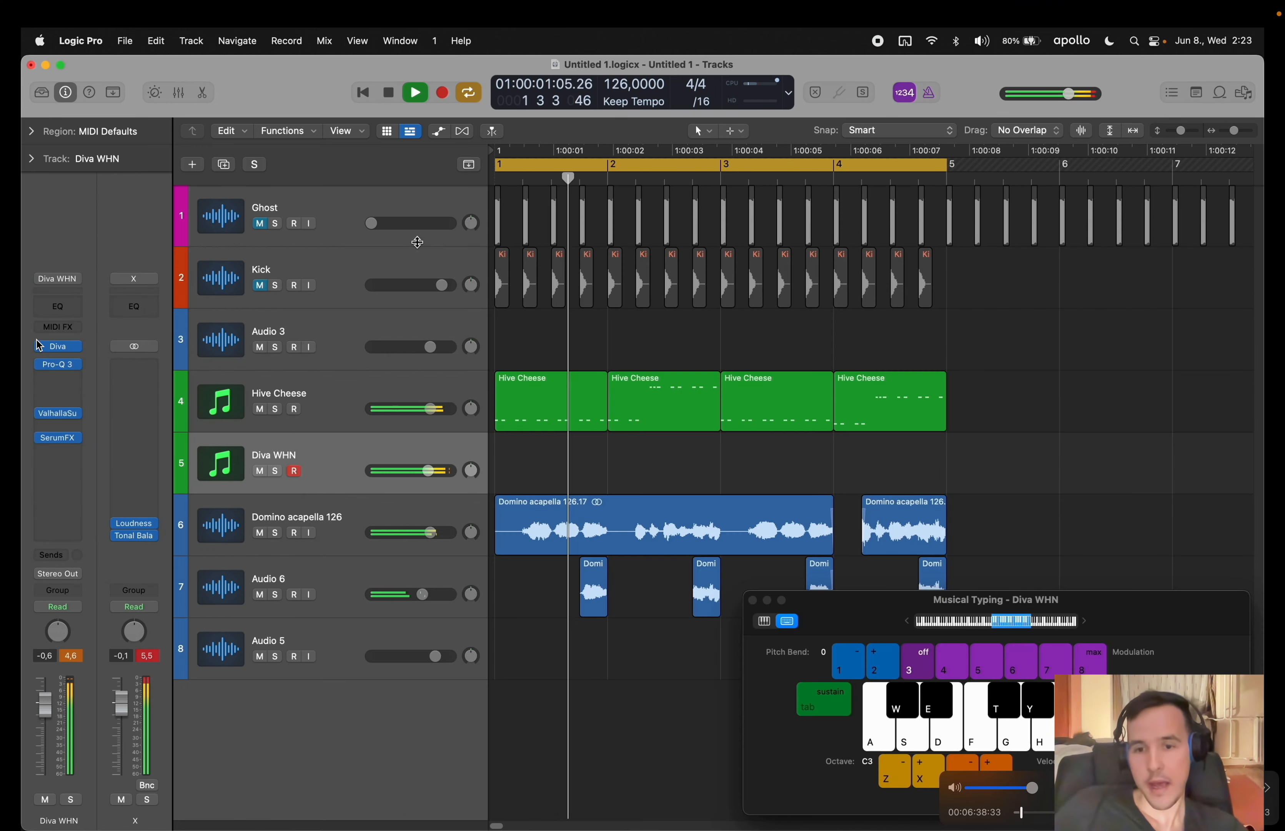
{"action": "left_click", "coordinate": [57, 412]}
{"action": "left_click_drag", "start_coordinate": [483, 423], "coordinate": [478, 377]}
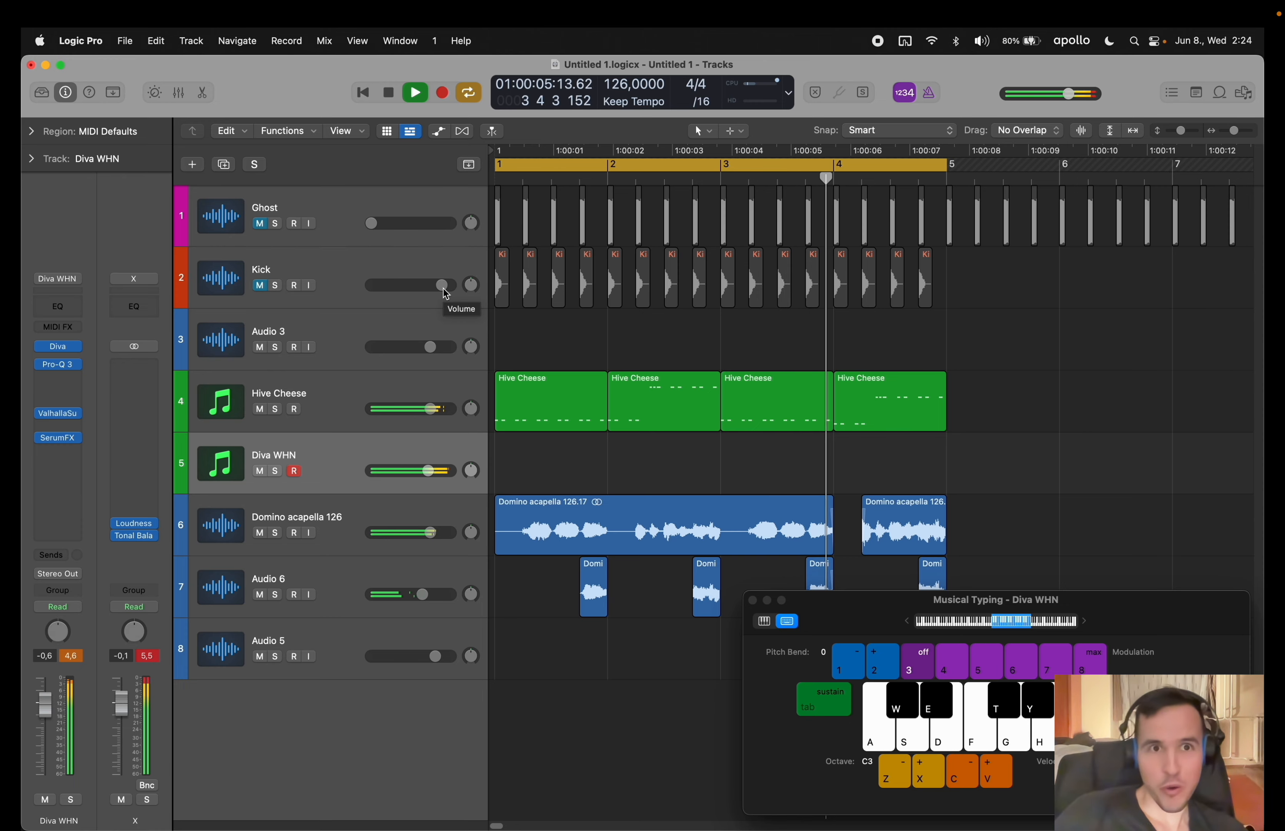
- Switch to Ableton Live and bring Tonal - Synth DM.wav from the Own folder onto Logic's Audio 5 track at bar 1
{"action": "left_click", "coordinate": [325, 639]}
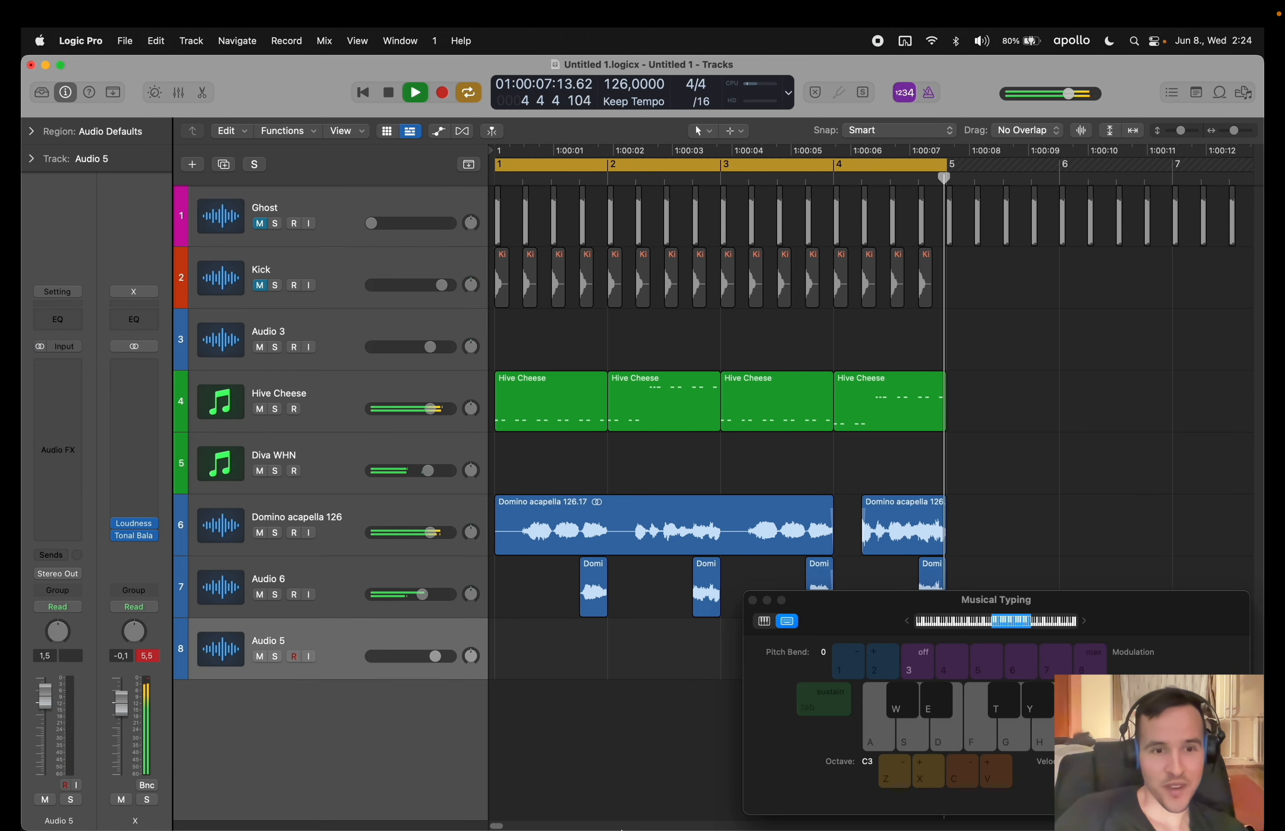
{"action": "left_click", "coordinate": [625, 779]}
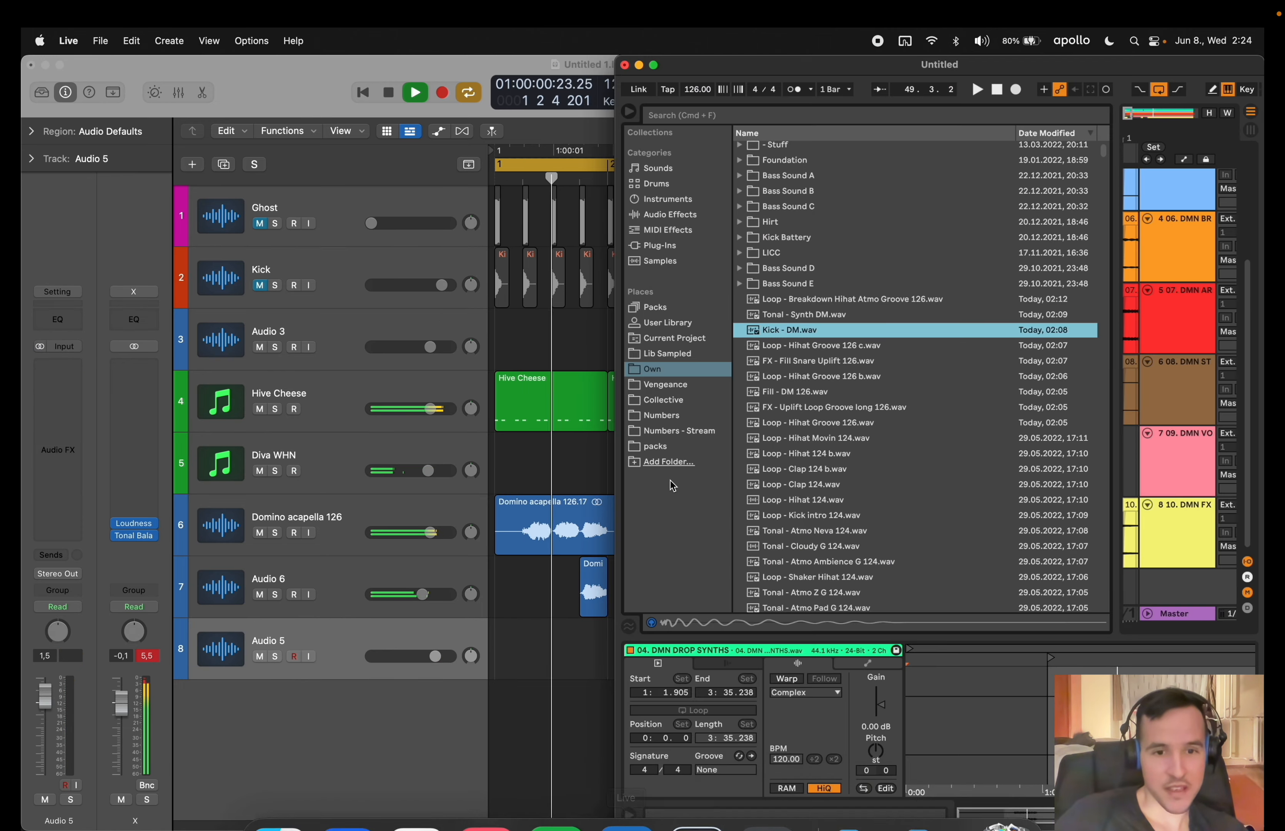
{"action": "left_click", "coordinate": [791, 316]}
{"action": "left_click_drag", "start_coordinate": [586, 394], "coordinate": [508, 656]}
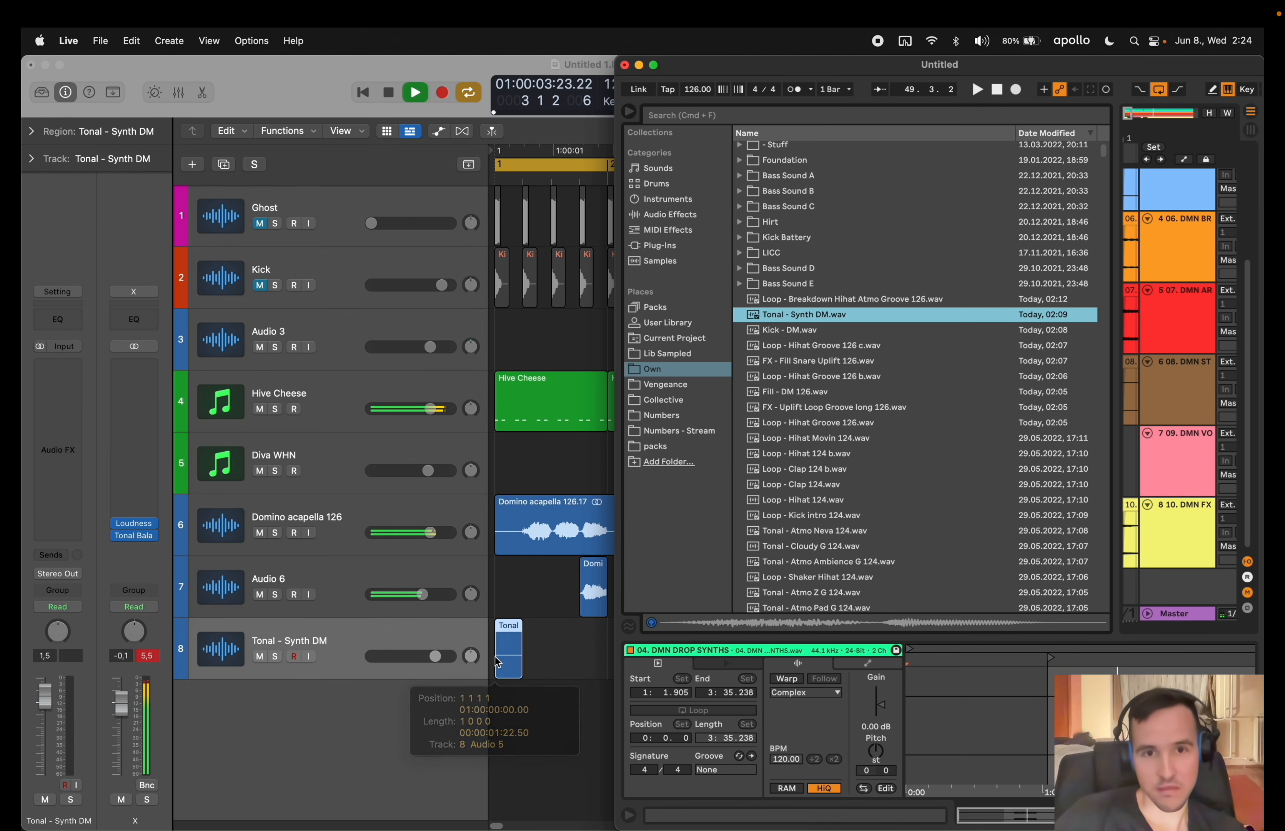
- Split the Tonal - Synth DM region at 1 1 3 1 and close the Musical Typing window
{"action": "left_click", "coordinate": [530, 666]}
{"action": "left_click", "coordinate": [529, 666]}
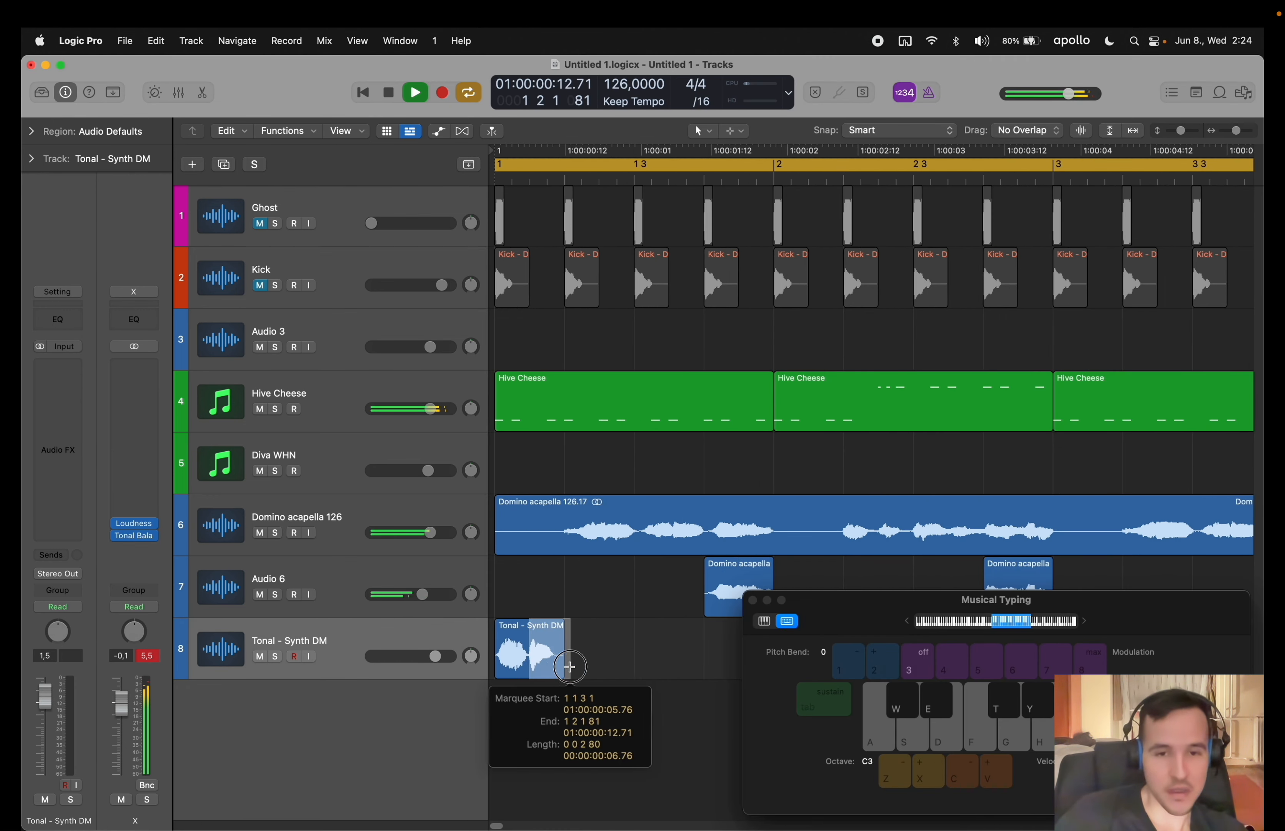
{"action": "left_click", "coordinate": [754, 601]}
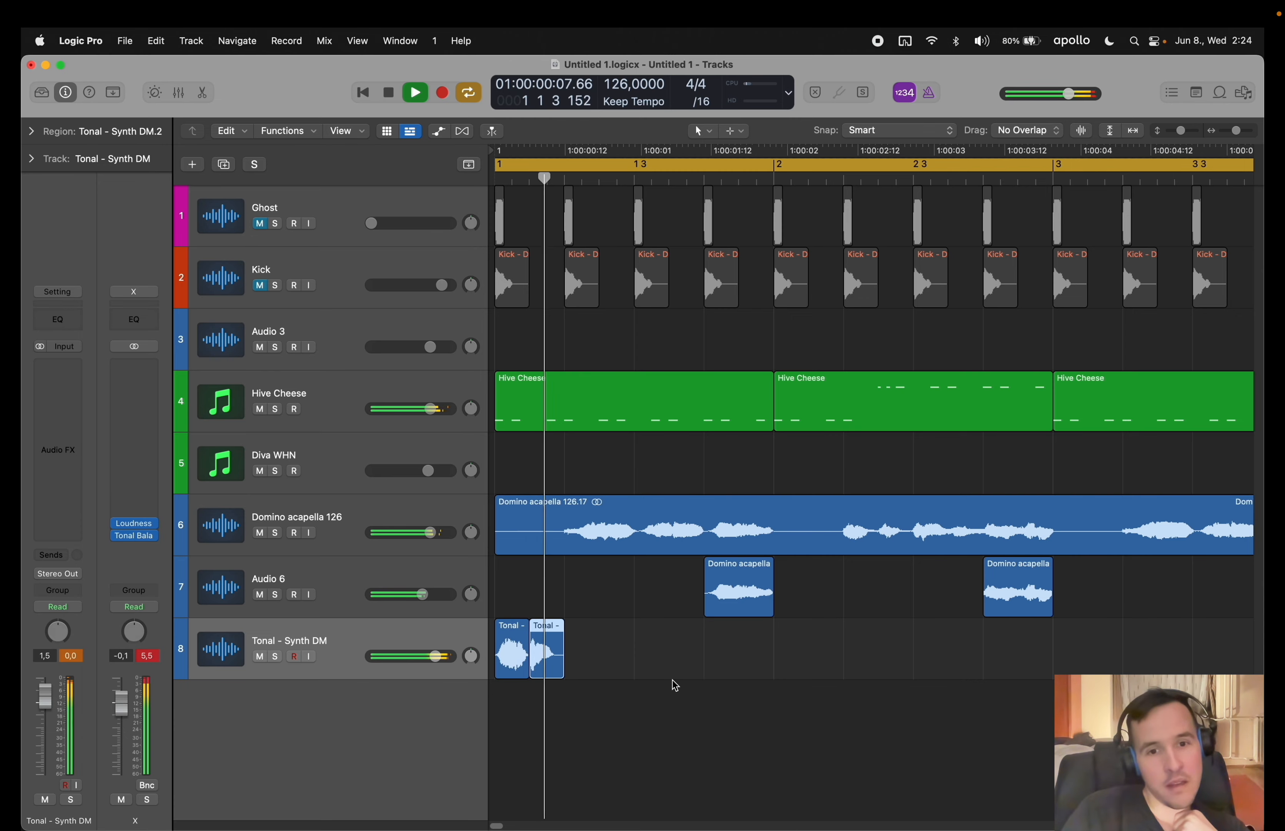
- Move the second Tonal - Synth DM slice to the last half-beat of bar 1 and copy the first slice to halfway through beat 2
{"action": "left_click_drag", "start_coordinate": [549, 650], "coordinate": [759, 651]}
{"action": "left_click", "coordinate": [547, 656]}
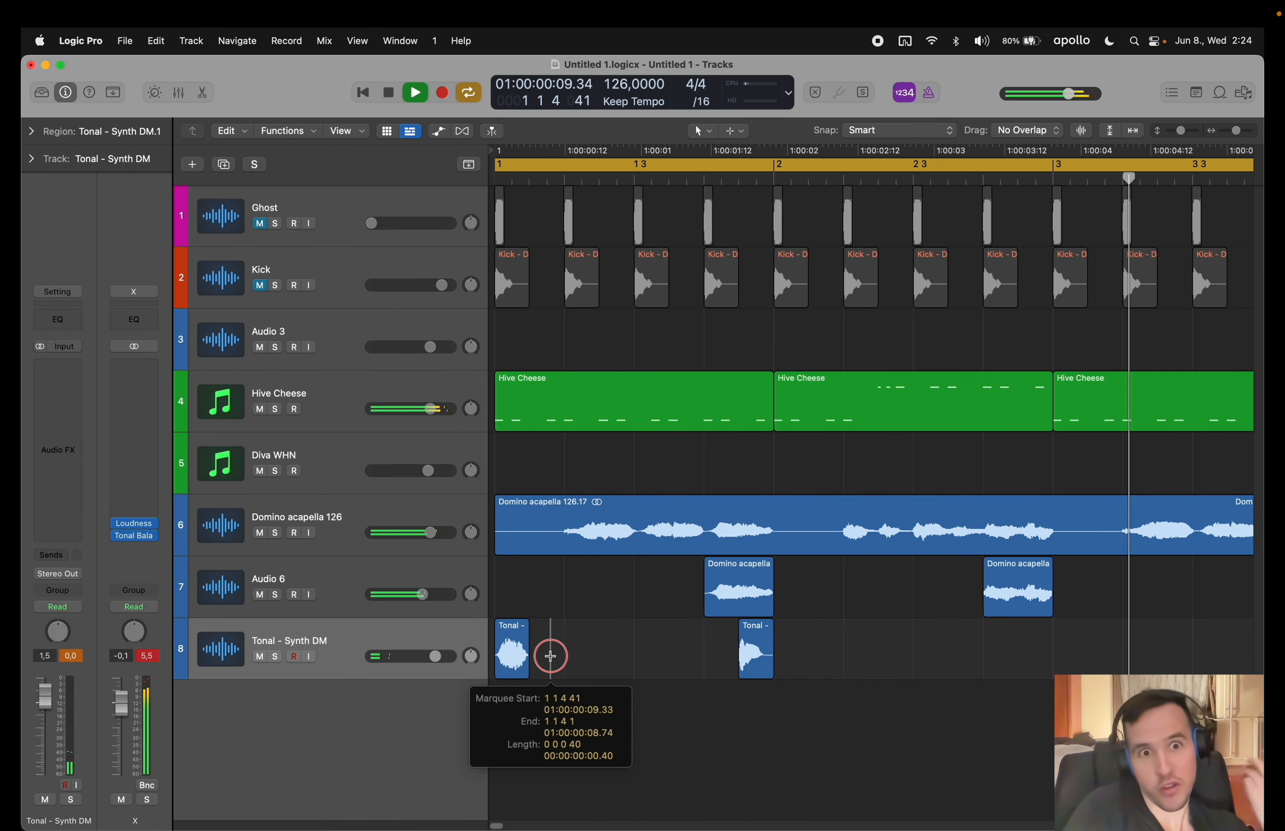
{"action": "left_click", "coordinate": [544, 660]}
{"action": "left_click", "coordinate": [600, 654]}
{"action": "key", "text": "super+Left"}
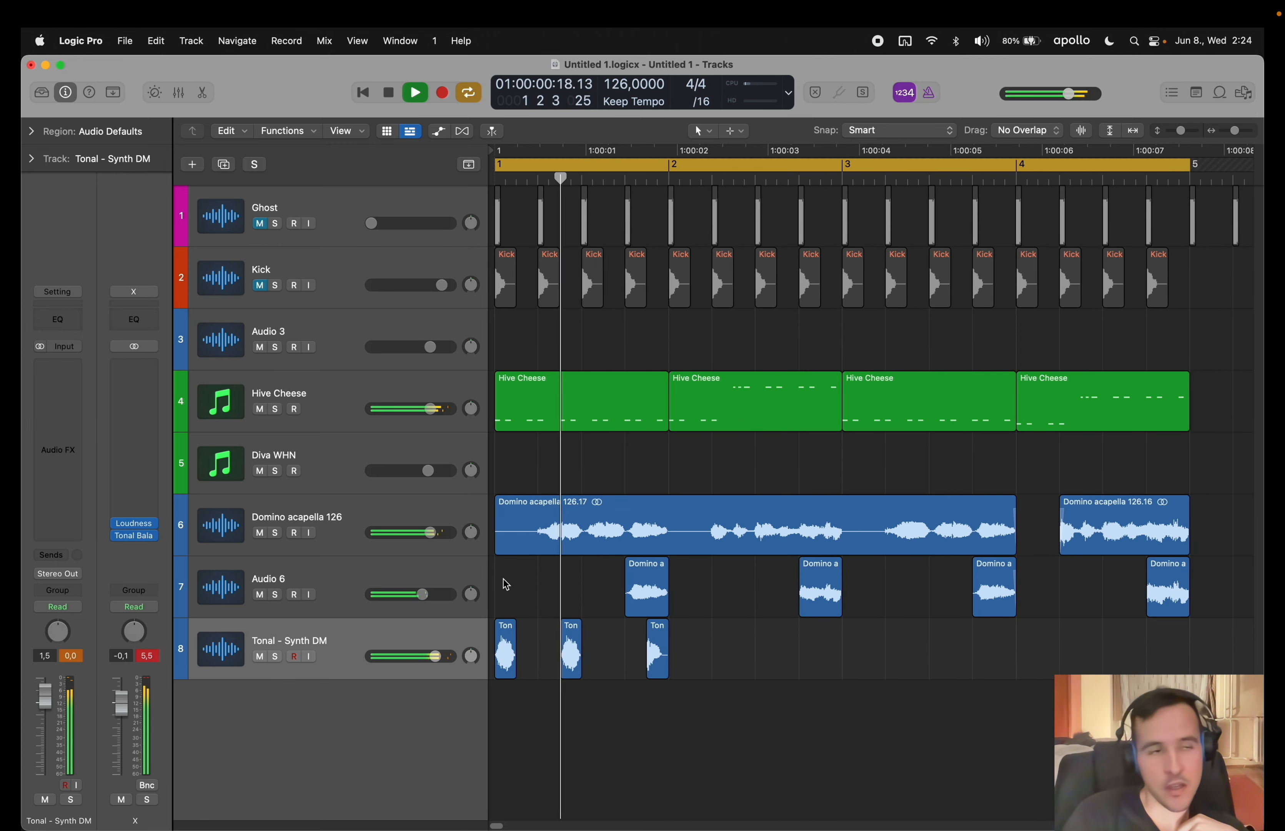
- Lower the Tonal - Synth DM volume to -2.5 dB and repeat its three bar 1 slices through bars 2 to 4
{"action": "left_click_drag", "start_coordinate": [45, 696], "coordinate": [45, 713]}
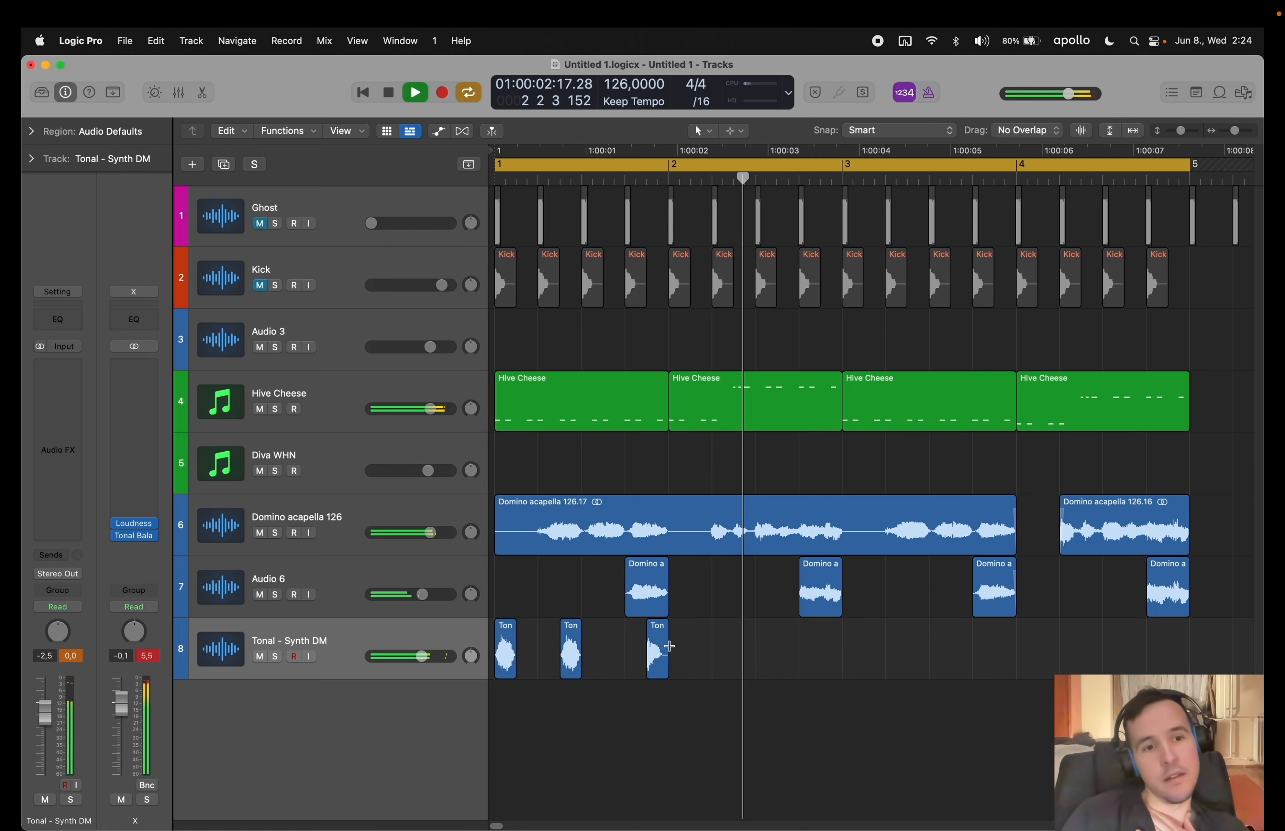
{"action": "left_click_drag", "start_coordinate": [669, 647], "coordinate": [489, 655]}
{"action": "key", "text": "super+r"}
{"action": "key", "text": "super+r"}
{"action": "key", "text": "super+r"}
{"action": "scroll", "coordinate": [780, 701], "scroll_direction": "down", "scroll_amount": 1}
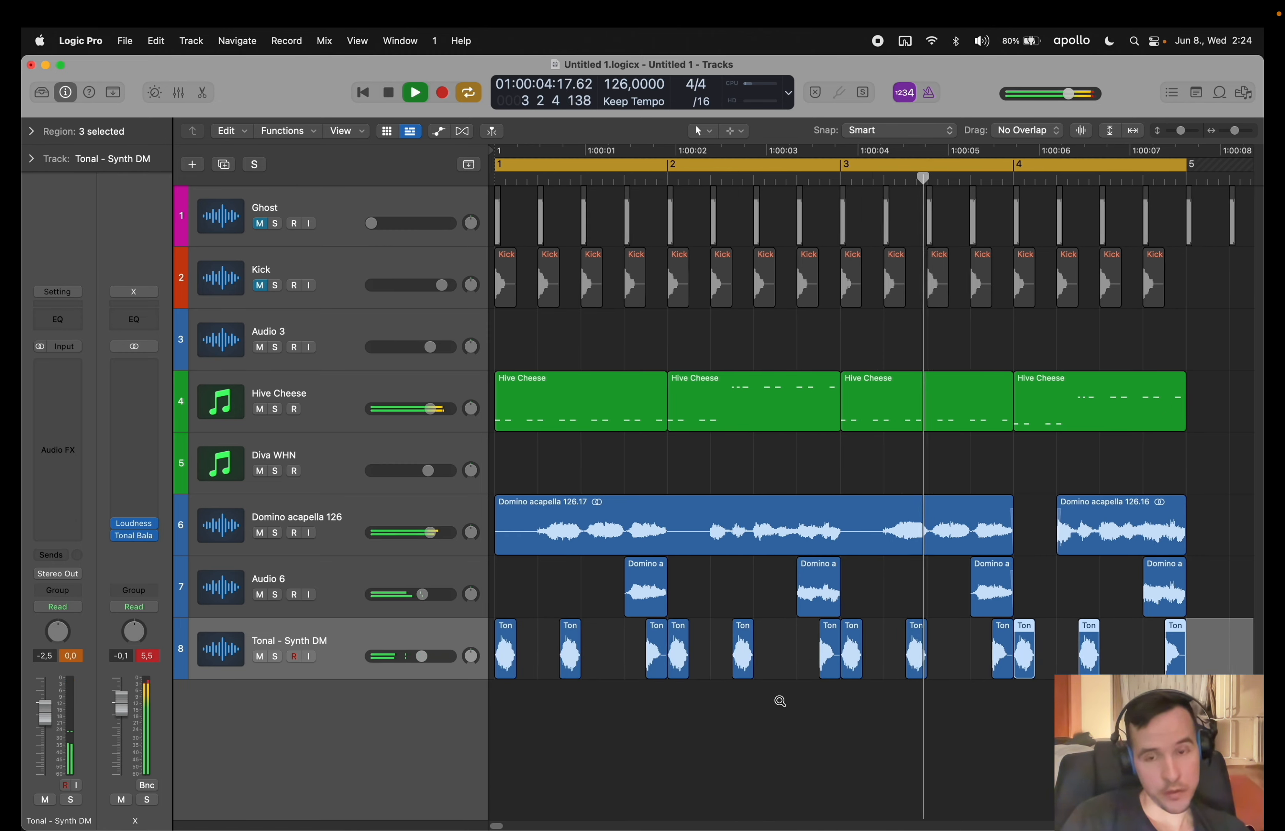
{"action": "scroll", "coordinate": [780, 701], "scroll_direction": "down", "scroll_amount": 1}
{"action": "left_click", "coordinate": [757, 720]}
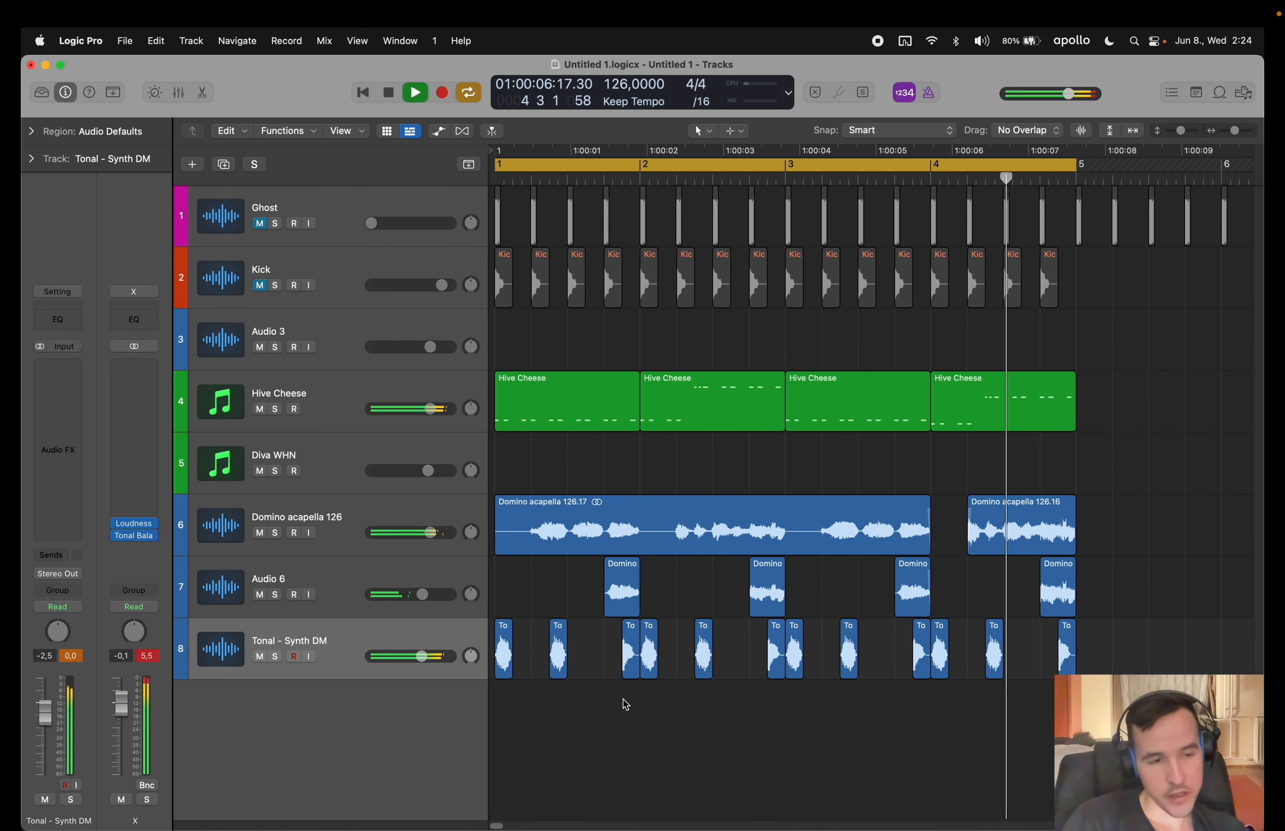
- Shift the middle Tonal - Synth DM slices in bars 2 and 4 earlier, onto the last sixteenth of beat 1
{"action": "scroll", "coordinate": [606, 699], "scroll_direction": "up", "scroll_amount": 2}
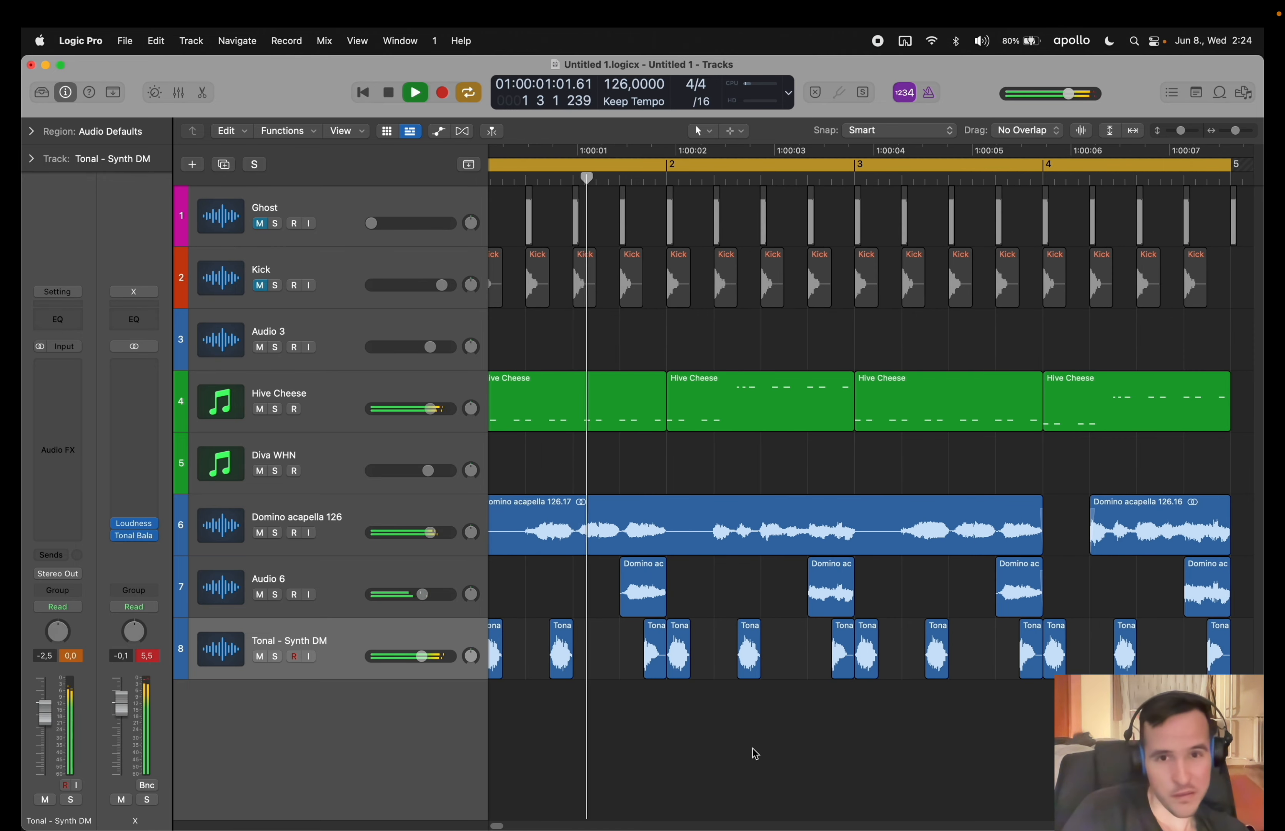
{"action": "left_click_drag", "start_coordinate": [749, 650], "coordinate": [737, 621]}
{"action": "left_click", "coordinate": [749, 654]}
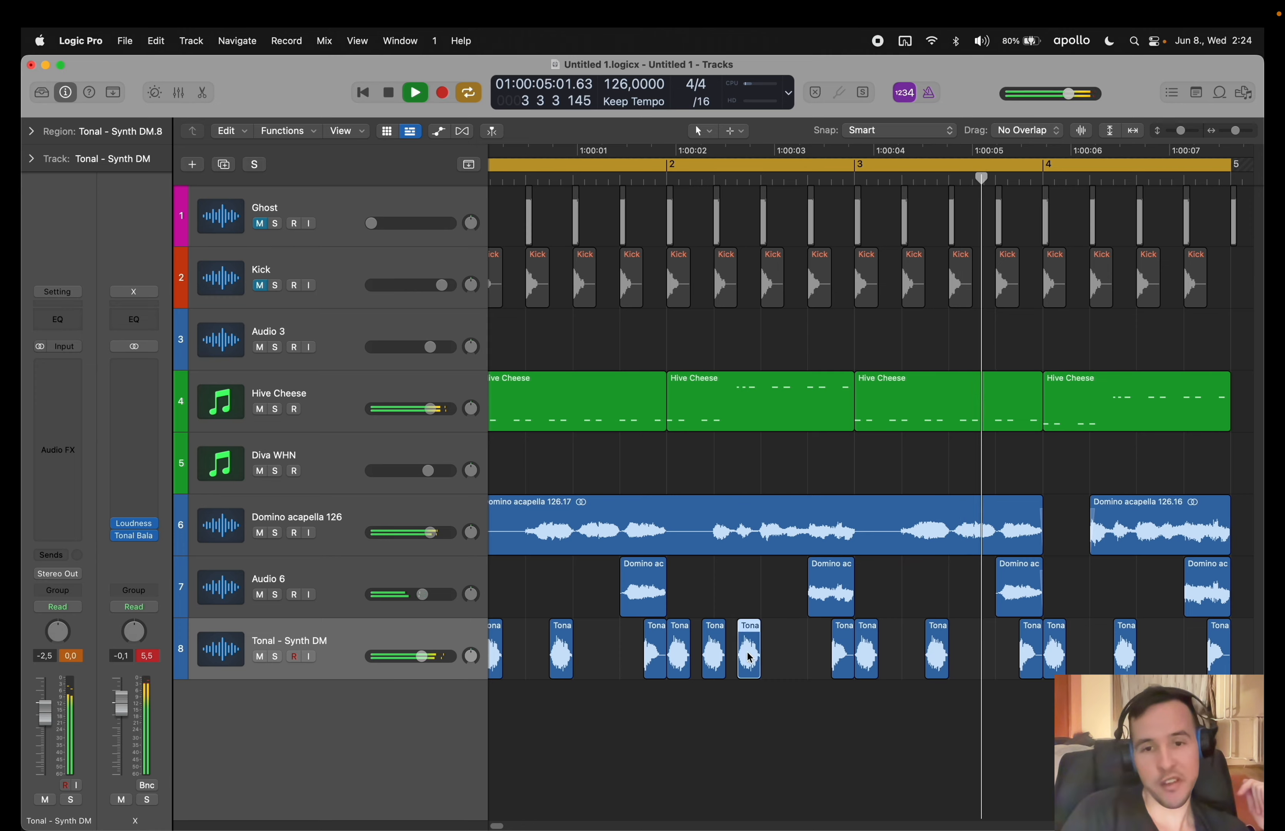
{"action": "key", "text": "Delete"}
{"action": "scroll", "coordinate": [967, 683], "scroll_direction": "right", "scroll_amount": 2}
{"action": "left_click_drag", "start_coordinate": [1047, 649], "coordinate": [1011, 655]}
{"action": "scroll", "coordinate": [1014, 653], "scroll_direction": "down", "scroll_amount": 3}
{"action": "left_click", "coordinate": [540, 628]}
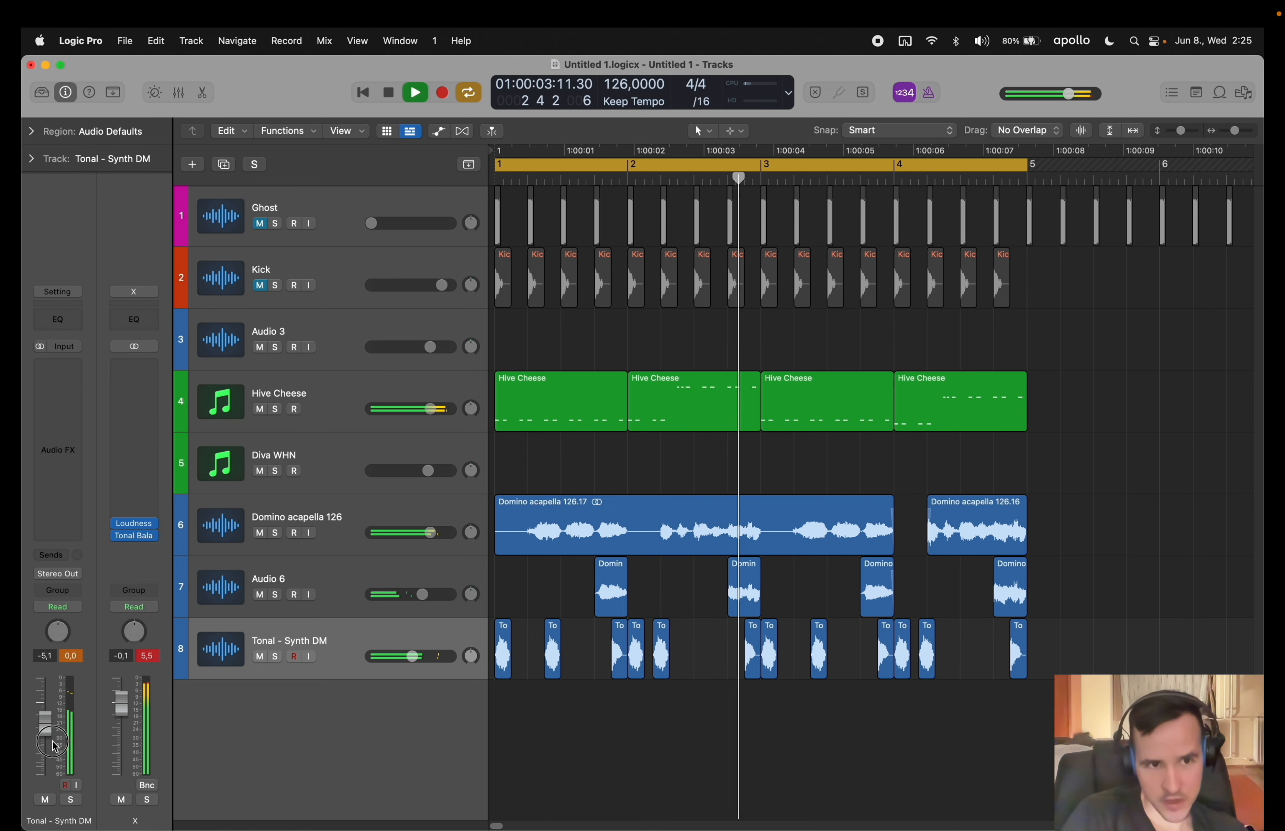
- Lower the Tonal - Synth DM volume to -5.5 dB and shift the middle slices in bars 1 and 3 to the last sixteenth of beat 1
{"action": "left_click_drag", "start_coordinate": [54, 747], "coordinate": [54, 751]}
{"action": "left_click", "coordinate": [552, 638]}
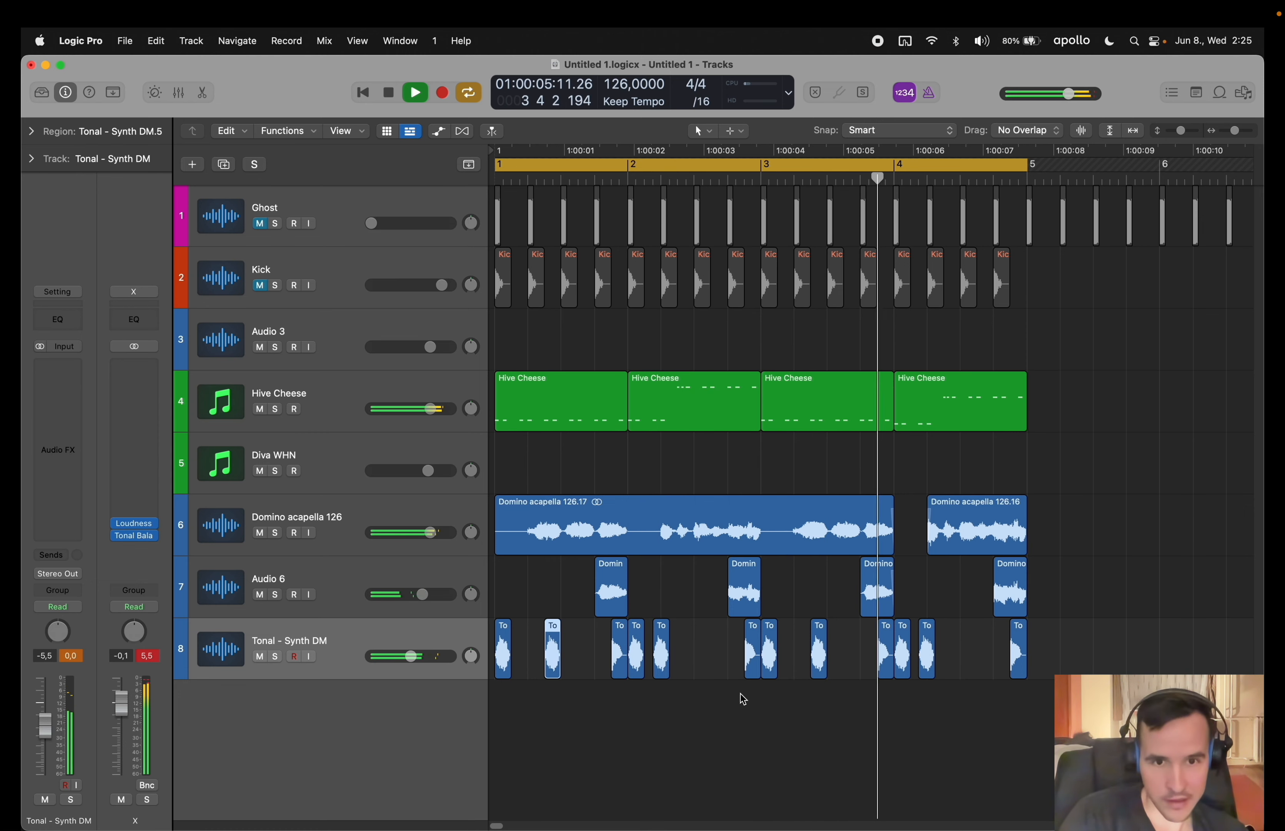
{"action": "left_click", "coordinate": [820, 650], "text": "shift"}
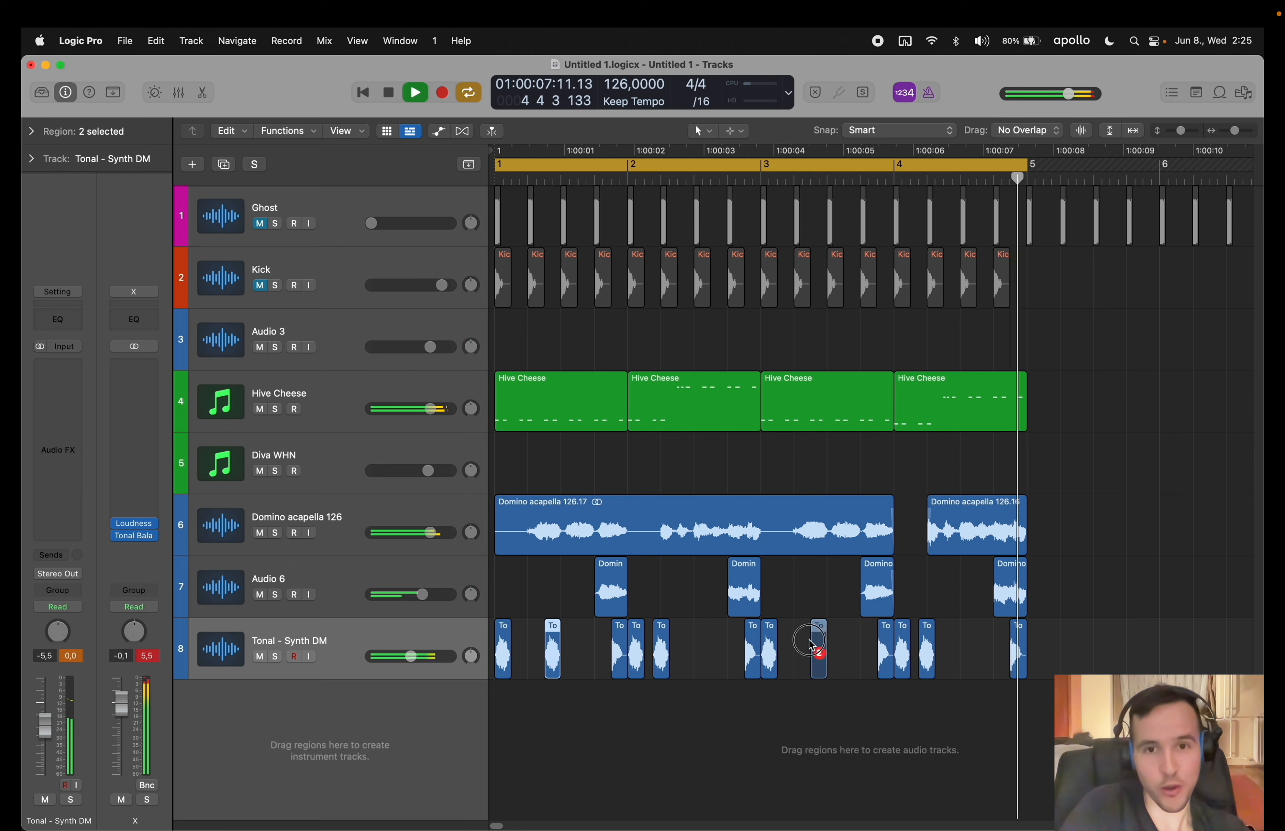
{"action": "left_click_drag", "start_coordinate": [819, 650], "coordinate": [794, 652]}
{"action": "left_click", "coordinate": [783, 705]}
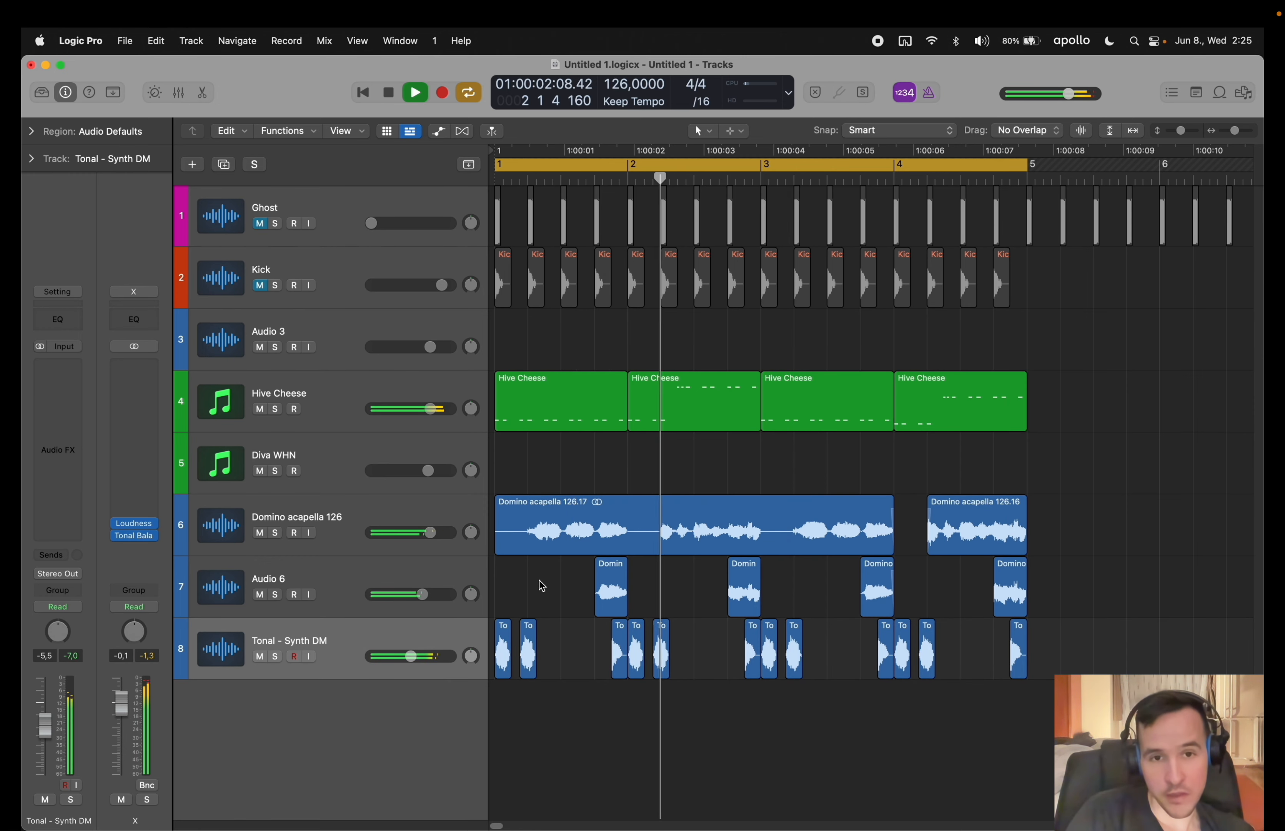
- Insert Pro-C 2 on the Tonal - Synth DM track, adjusting the compressor's threshold and lengthening its attack
{"action": "left_click", "coordinate": [57, 376]}
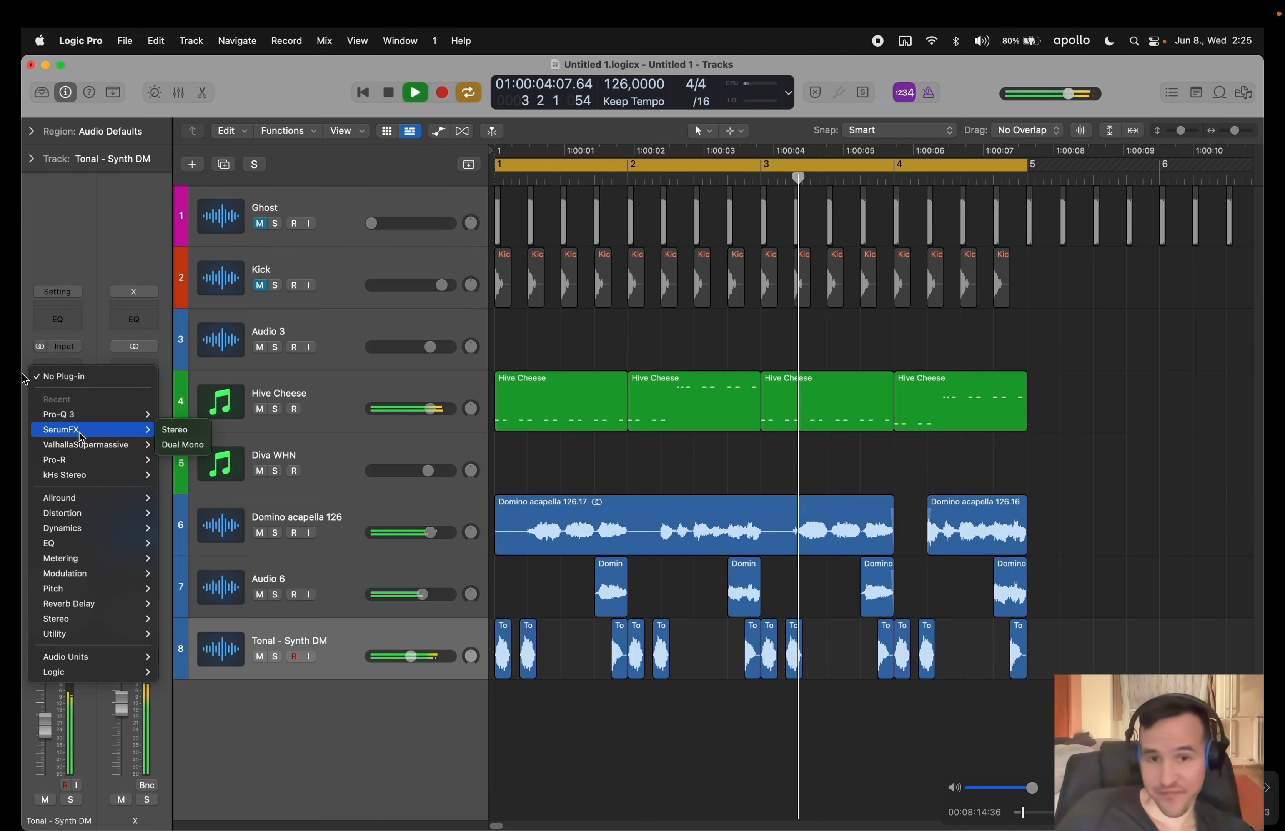
{"action": "mouse_move", "coordinate": [98, 532]}
{"action": "left_click", "coordinate": [229, 393]}
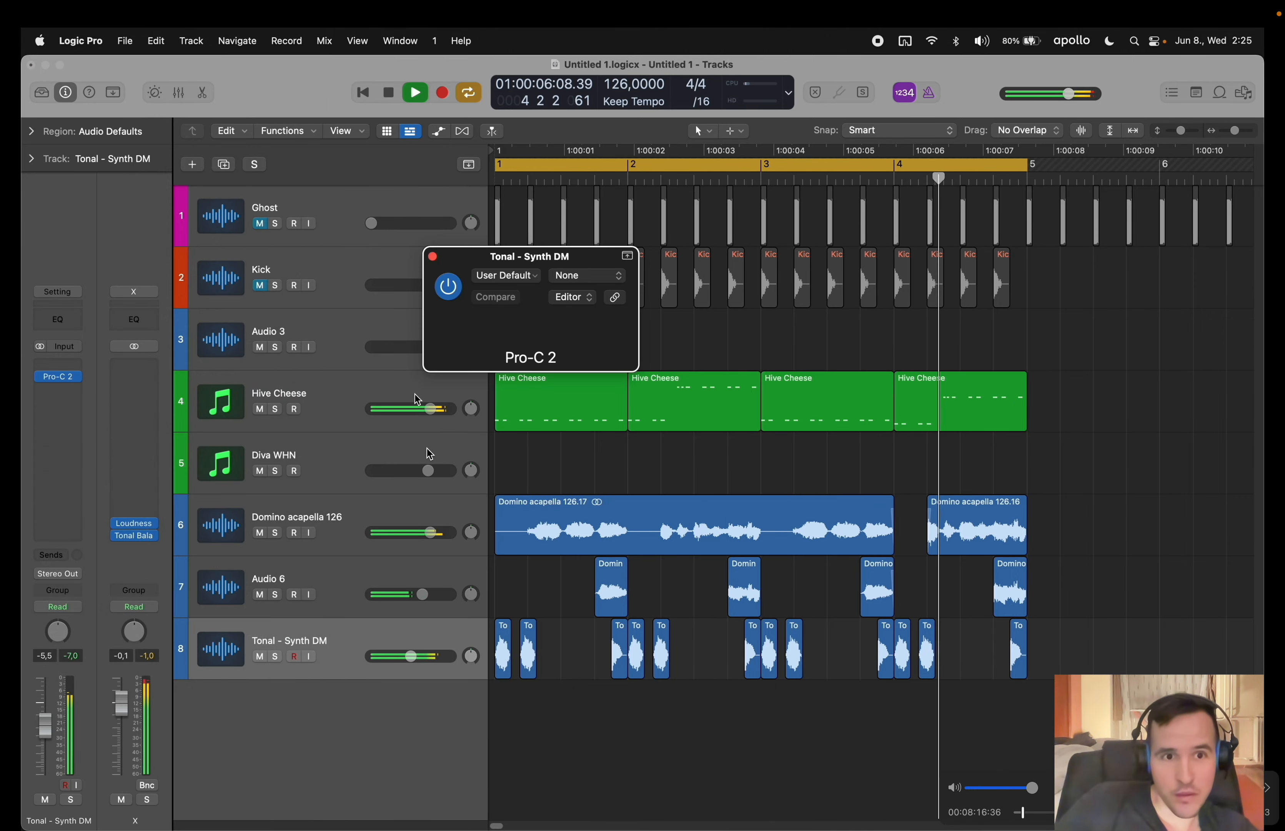
{"action": "left_click_drag", "start_coordinate": [508, 542], "coordinate": [500, 505]}
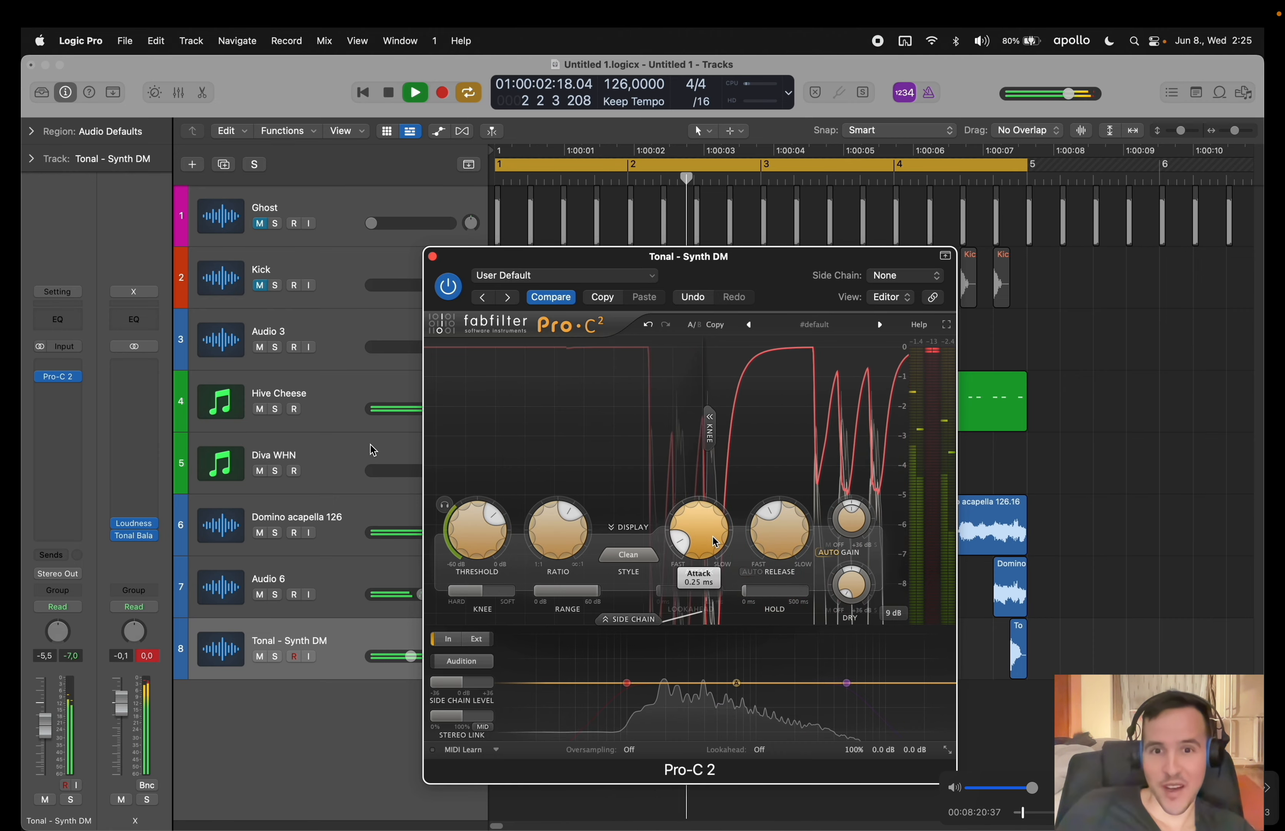
{"action": "left_click_drag", "start_coordinate": [717, 536], "coordinate": [716, 506]}
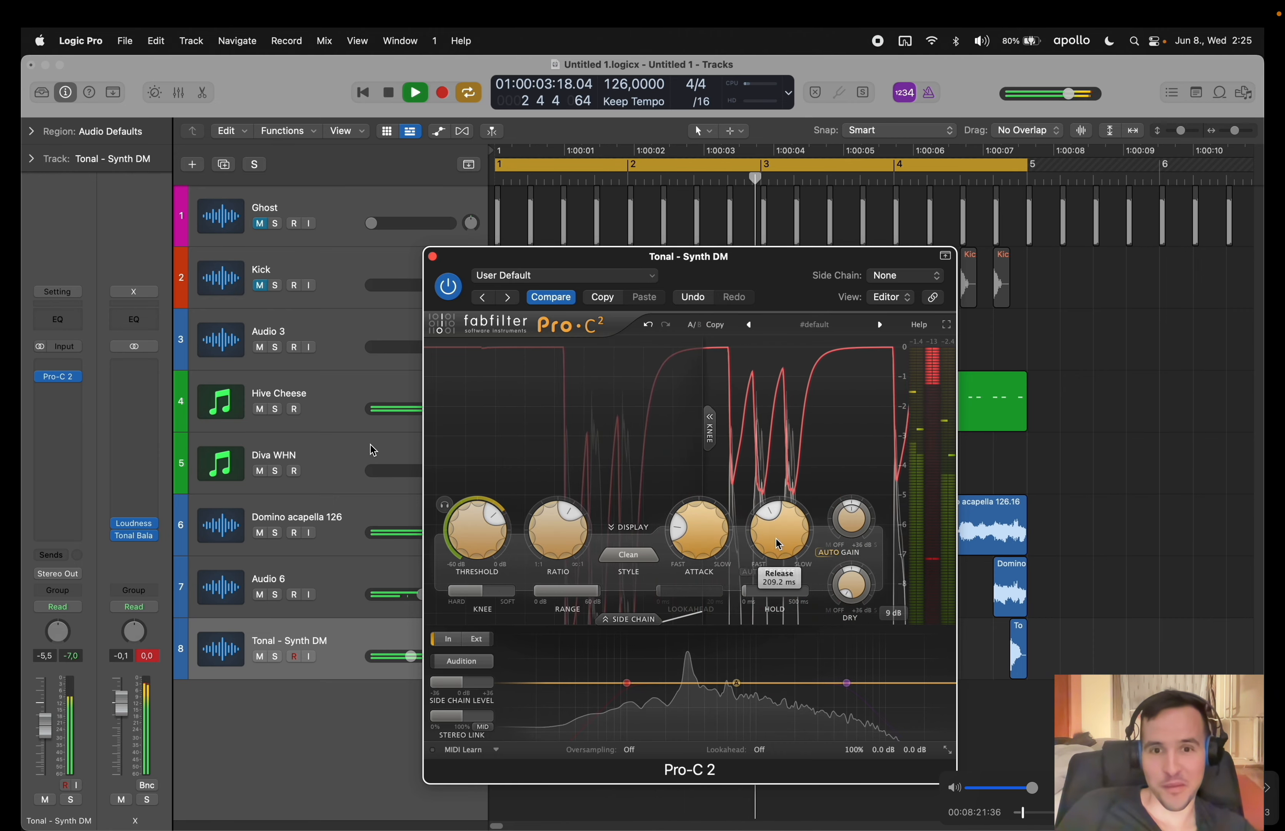
{"action": "left_click", "coordinate": [433, 257]}
- Add Pro-L 2 after the compressor on Tonal - Synth DM with about +7.9 dB gain and 2x oversampling
{"action": "left_click", "coordinate": [58, 389]}
{"action": "mouse_move", "coordinate": [61, 552]}
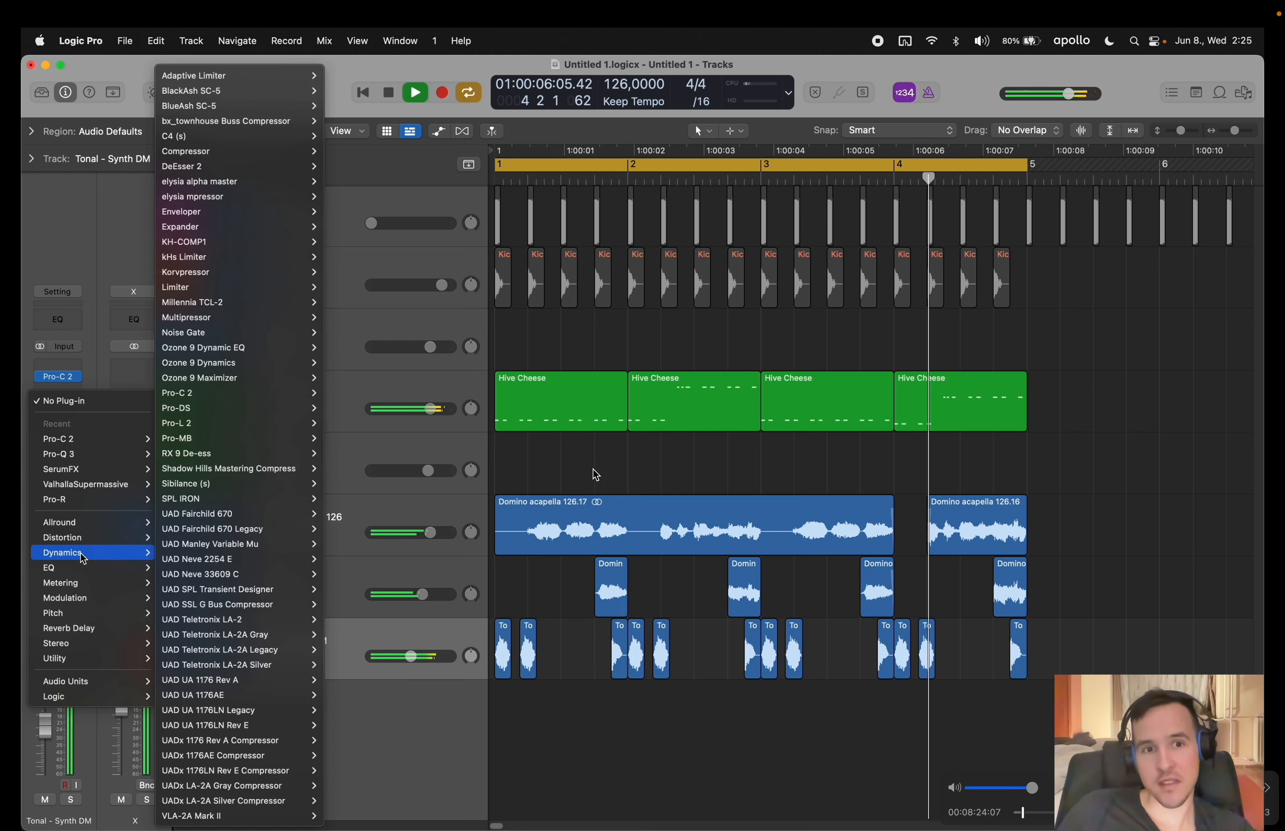
{"action": "left_click", "coordinate": [214, 424]}
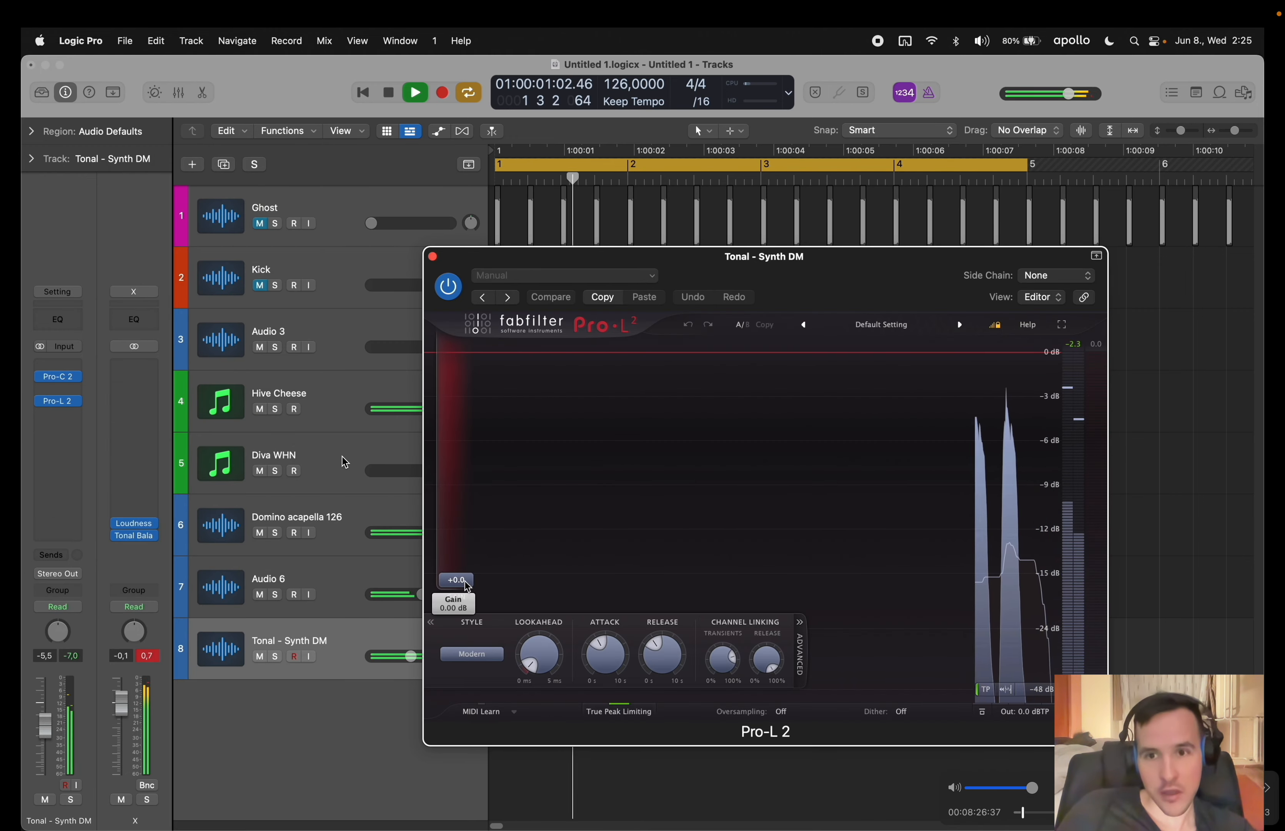
{"action": "left_click_drag", "start_coordinate": [502, 589], "coordinate": [514, 519]}
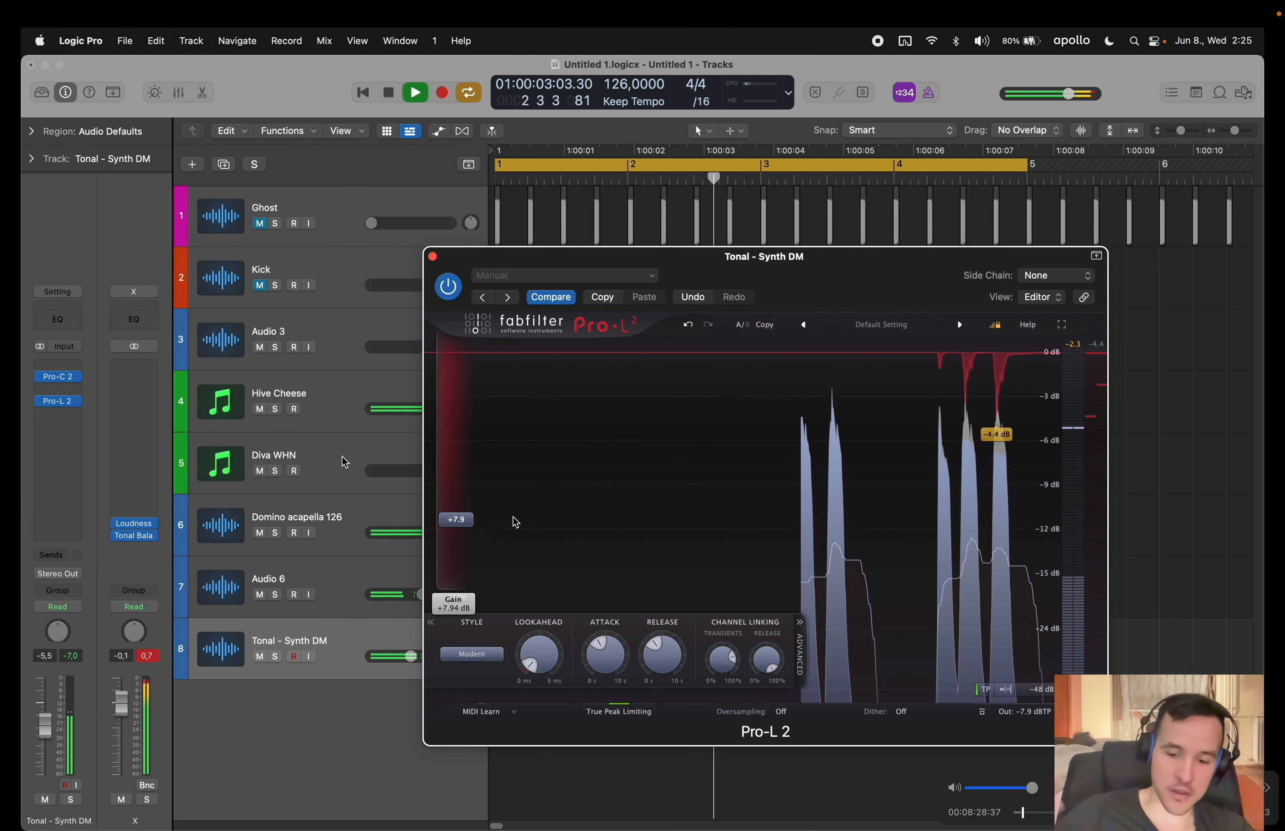
{"action": "left_click", "coordinate": [782, 711]}
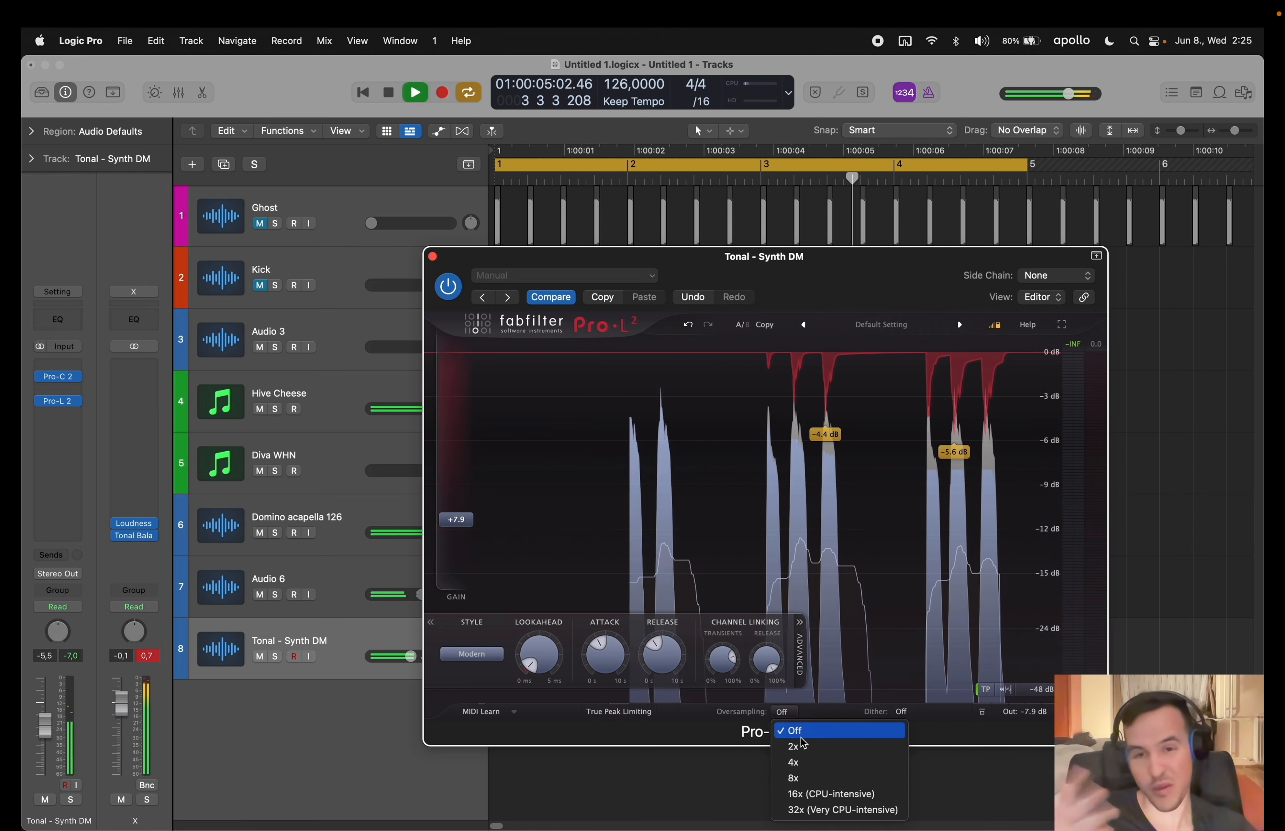
{"action": "left_click", "coordinate": [800, 755]}
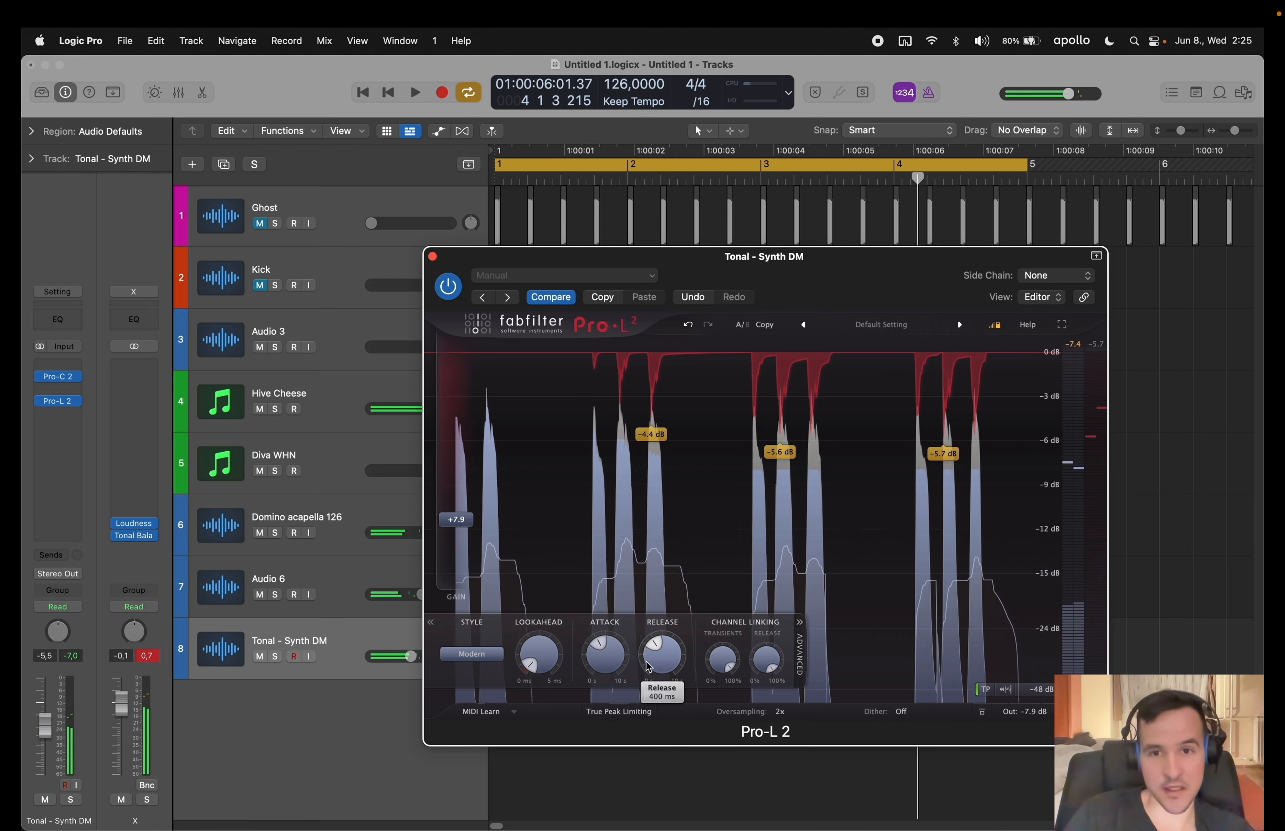
{"action": "left_click", "coordinate": [433, 256]}
- Solo Tonal - Synth DM, add short fade-outs to the ends of all its slices, and unsolo the track
{"action": "key", "text": "s"}
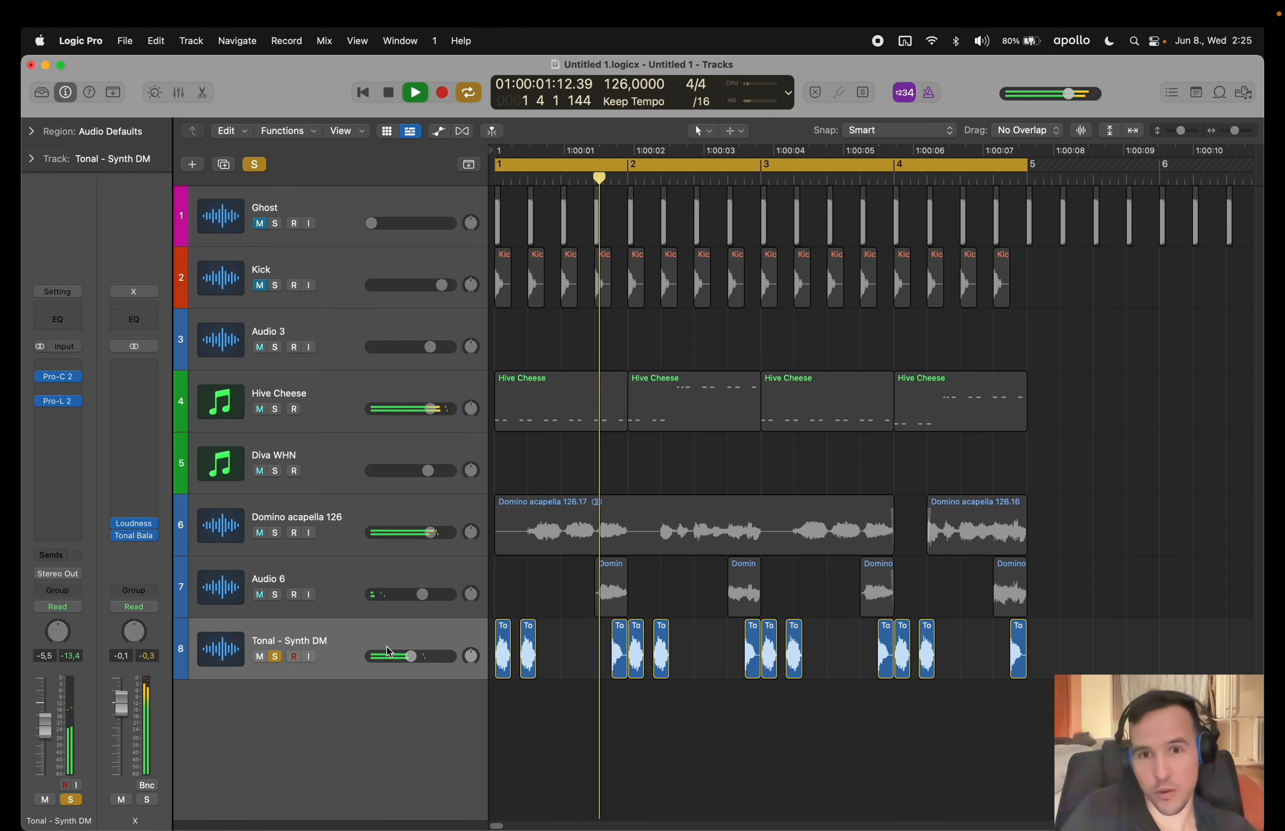
{"action": "left_click", "coordinate": [462, 672]}
{"action": "scroll", "coordinate": [569, 675], "scroll_direction": "up", "scroll_amount": 6}
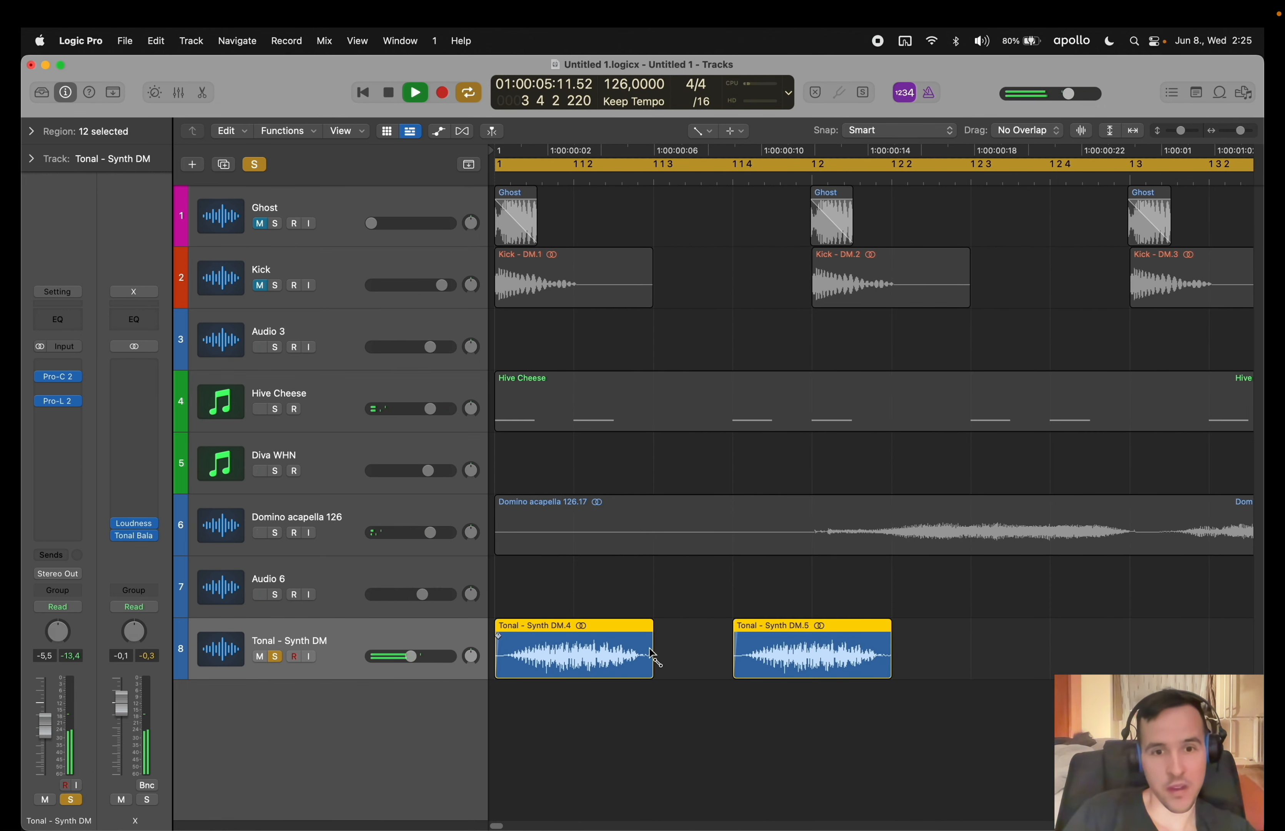
{"action": "left_click", "coordinate": [626, 603]}
{"action": "key", "text": "s"}
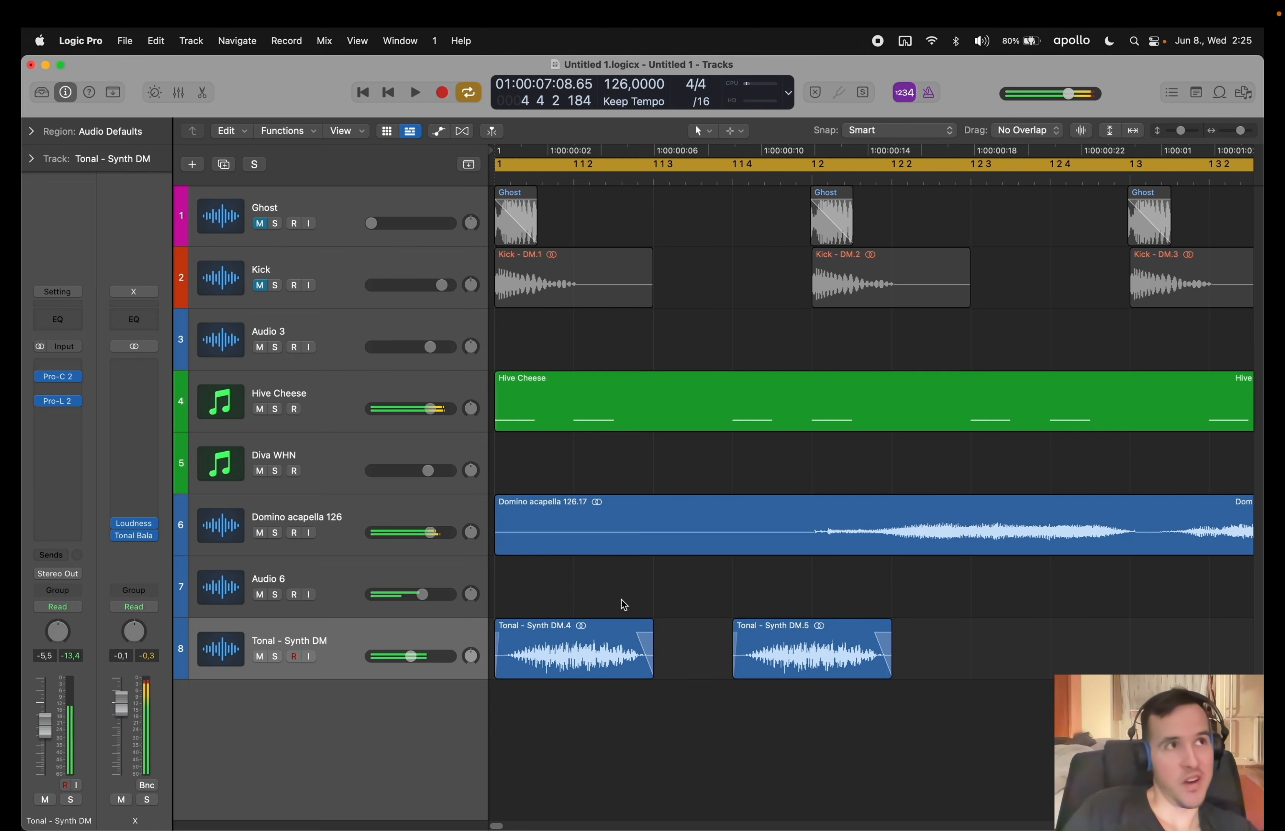
- Duplicate the Diva WHN track and load the Diva Sometimes channel strip setting on the copy
{"action": "scroll", "coordinate": [622, 603], "scroll_direction": "down", "scroll_amount": 5}
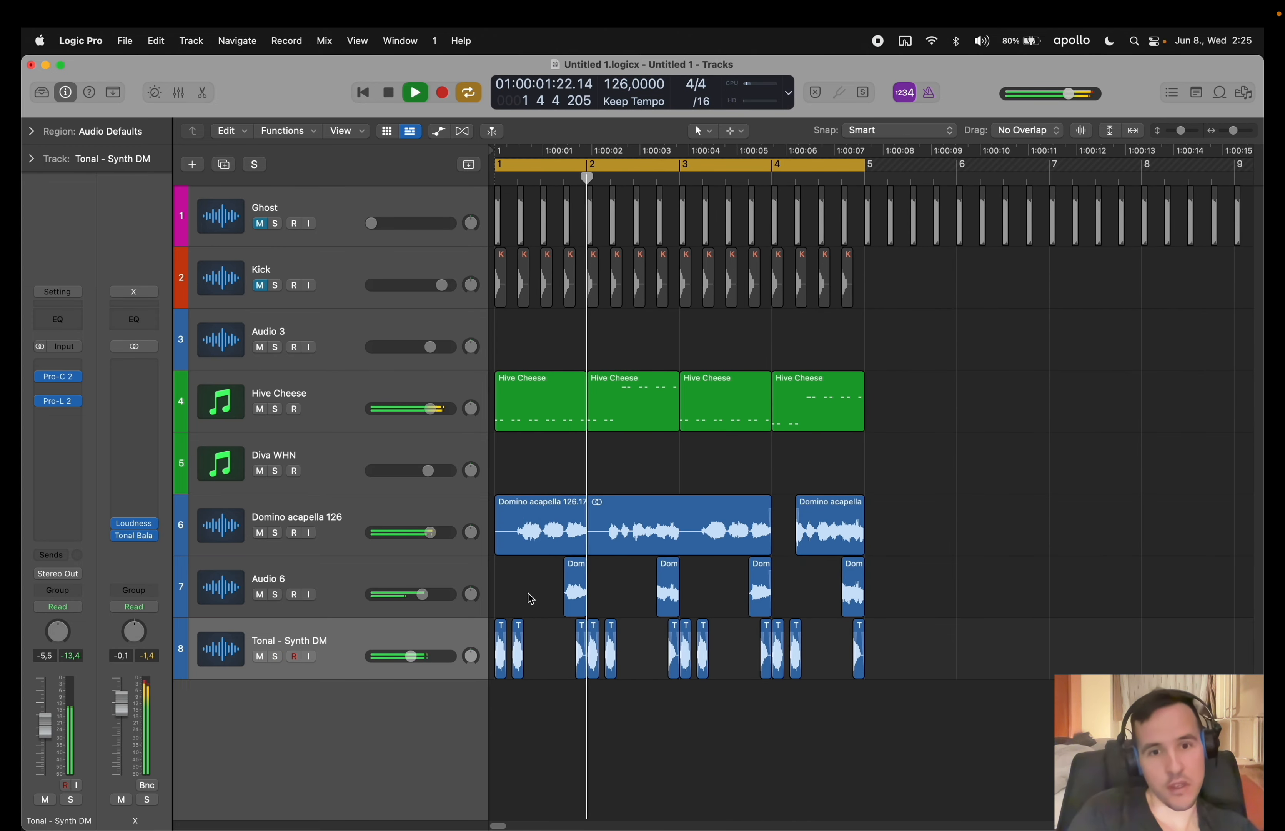
{"action": "left_click", "coordinate": [331, 448]}
{"action": "key", "text": "super+d"}
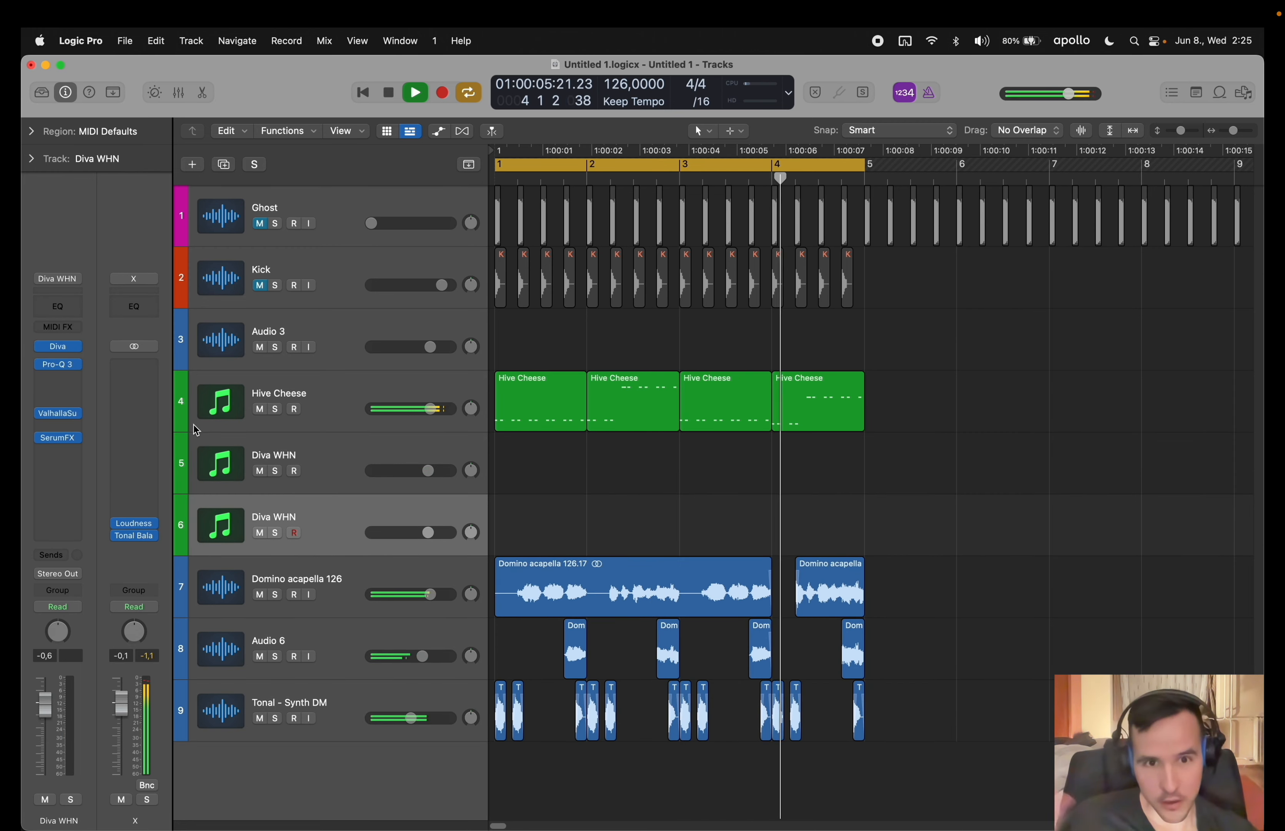
{"action": "key", "text": "bracketright"}
{"action": "key", "text": "bracketleft"}
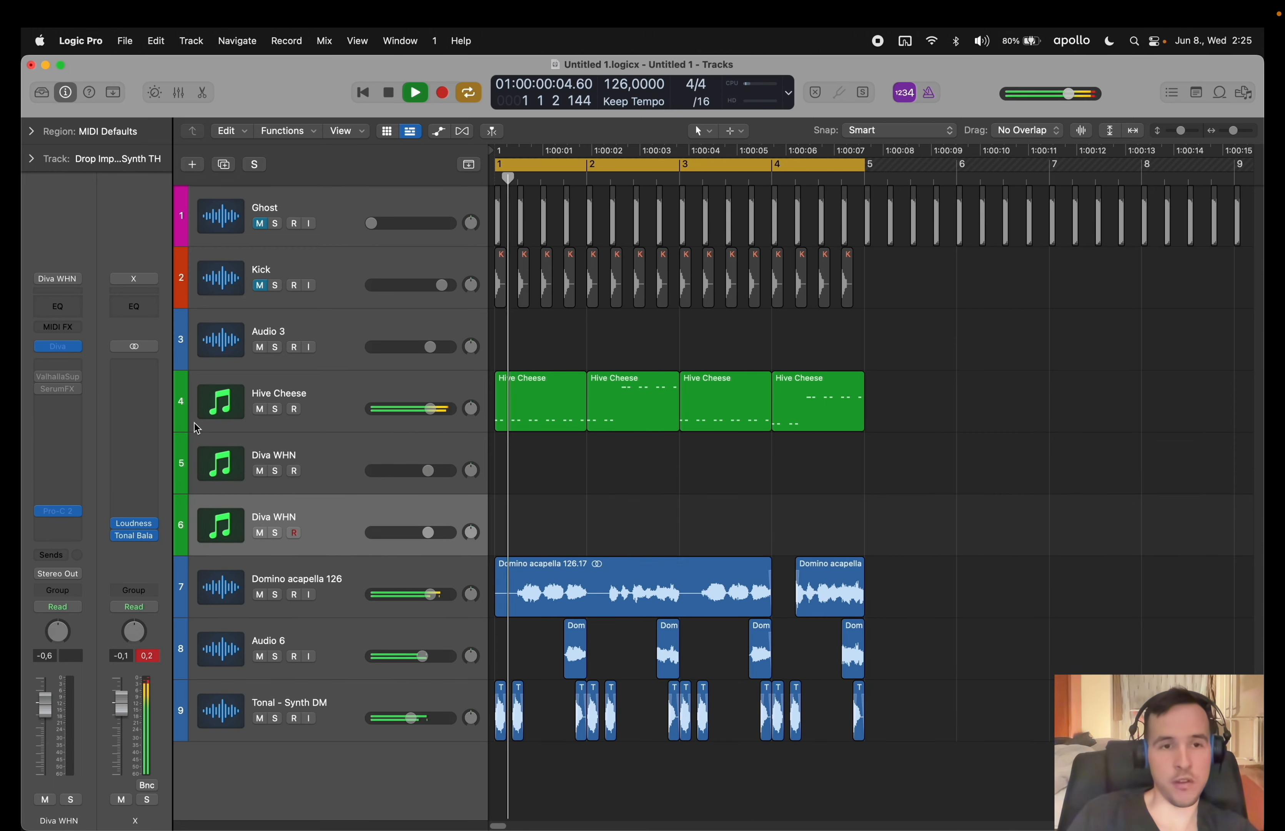
{"action": "key", "text": "bracketleft"}
- Play notes on Diva Sometimes over the loop with Musical Typing and set its volume to 1.6 dB
{"action": "key", "text": "super+k"}
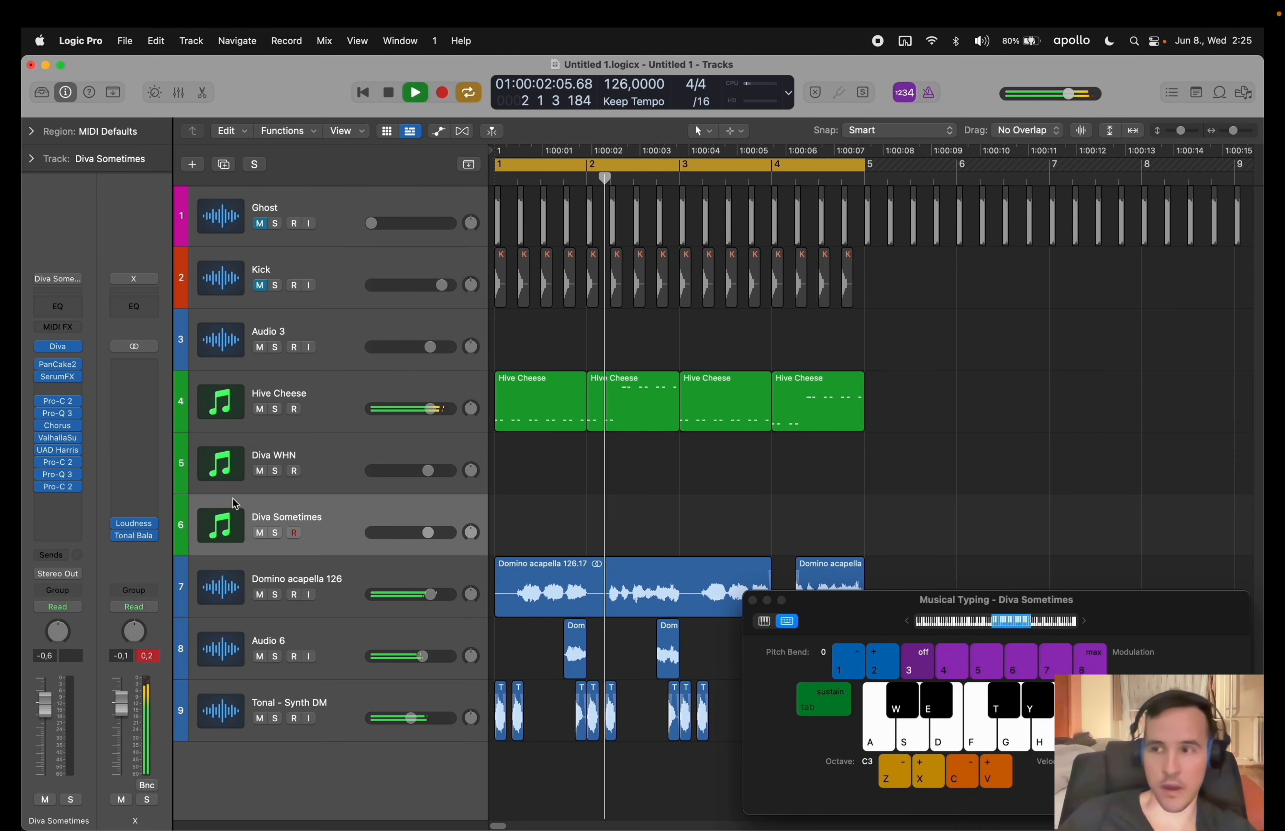
{"action": "left_click_drag", "start_coordinate": [41, 707], "coordinate": [48, 693]}
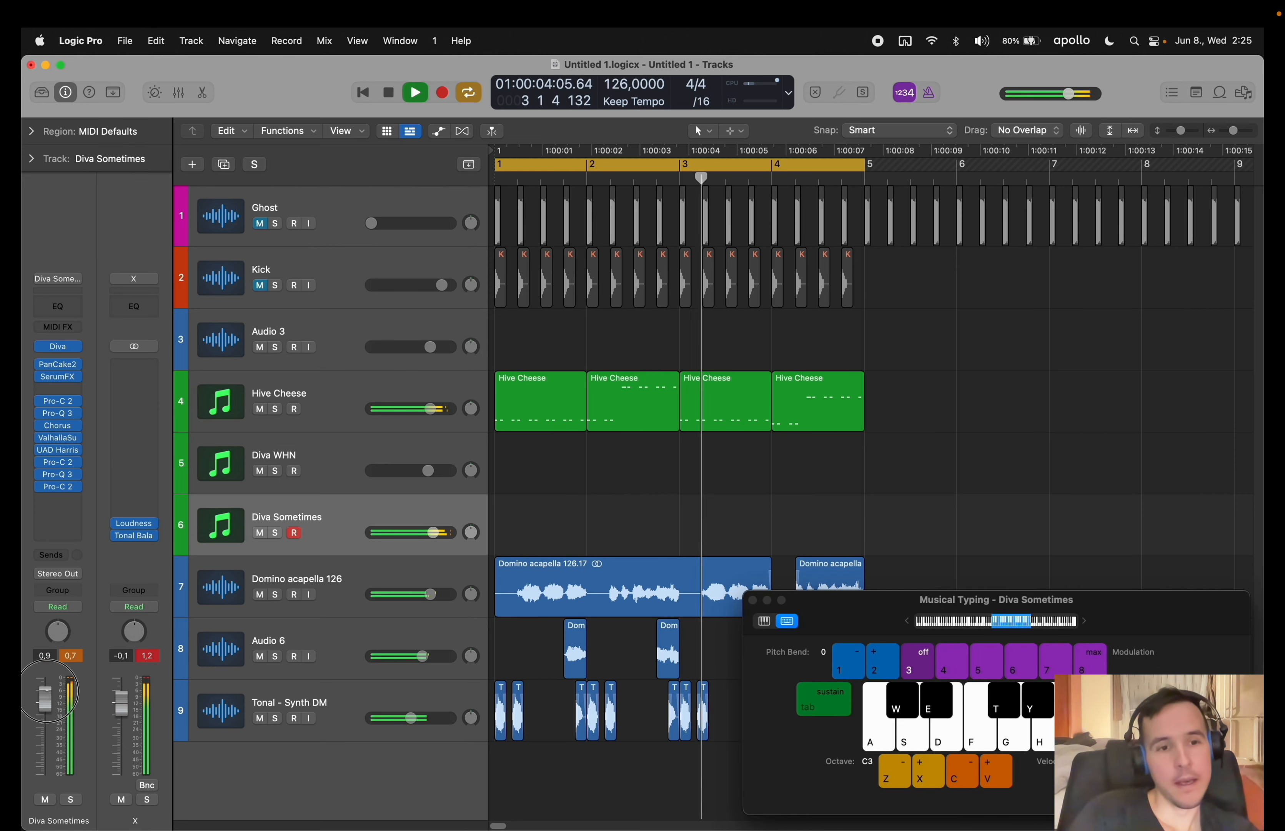
{"action": "key", "text": "g"}
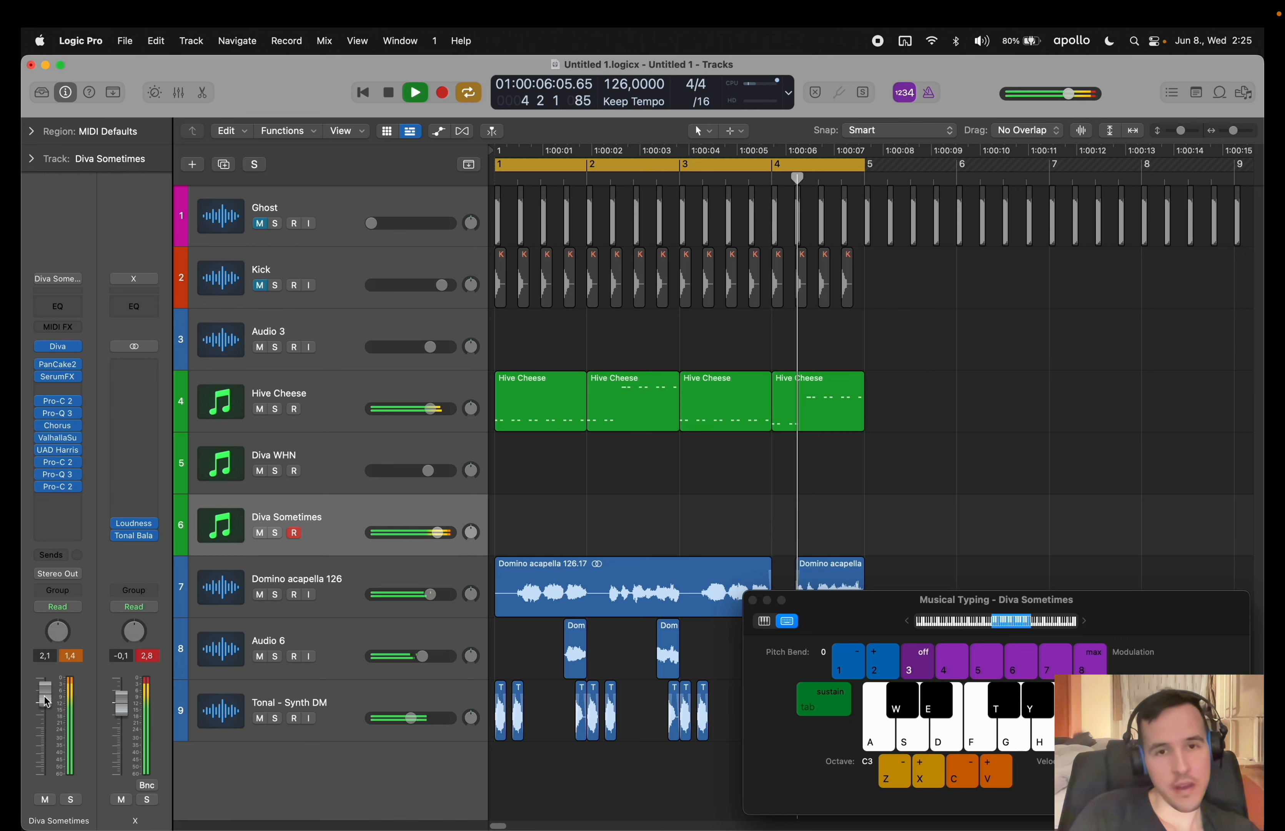
{"action": "key", "text": "g"}
{"action": "key", "text": "g"}
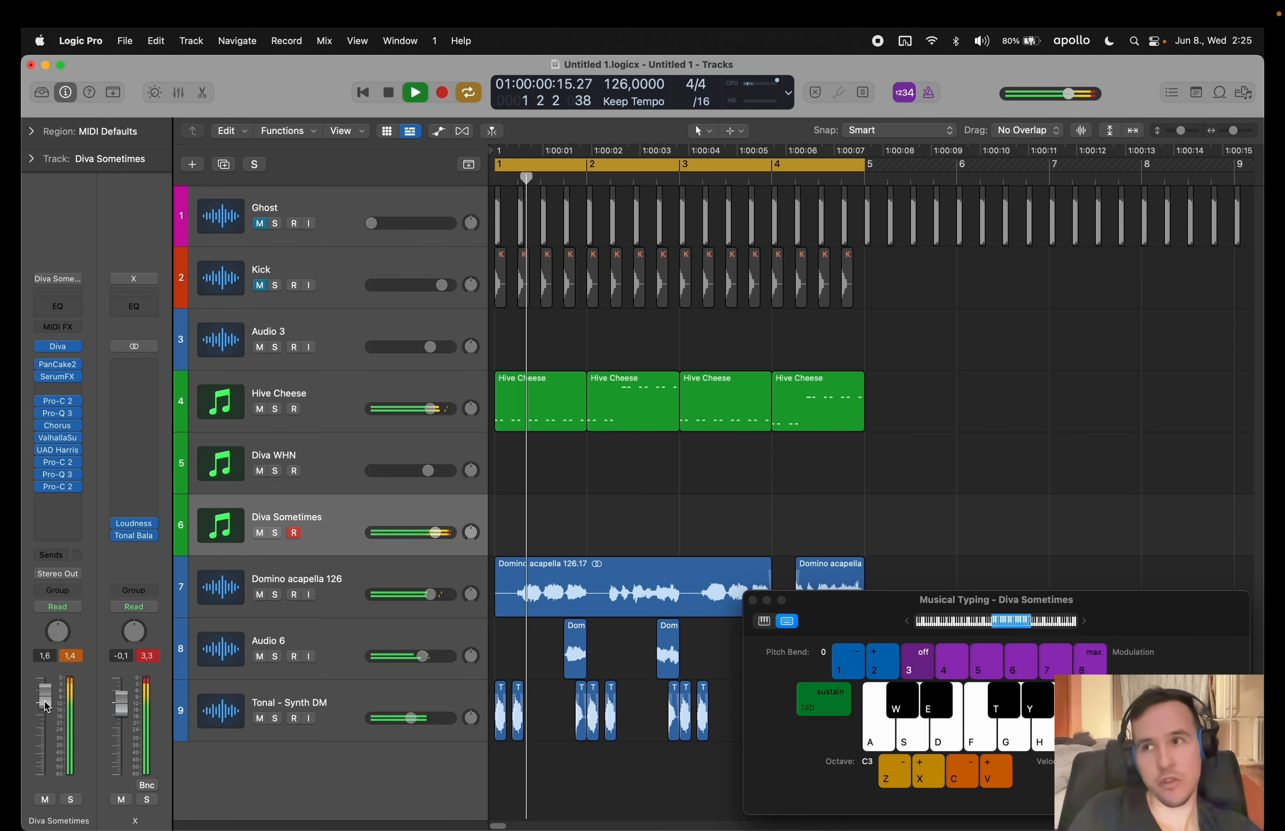
{"action": "key", "text": "g"}
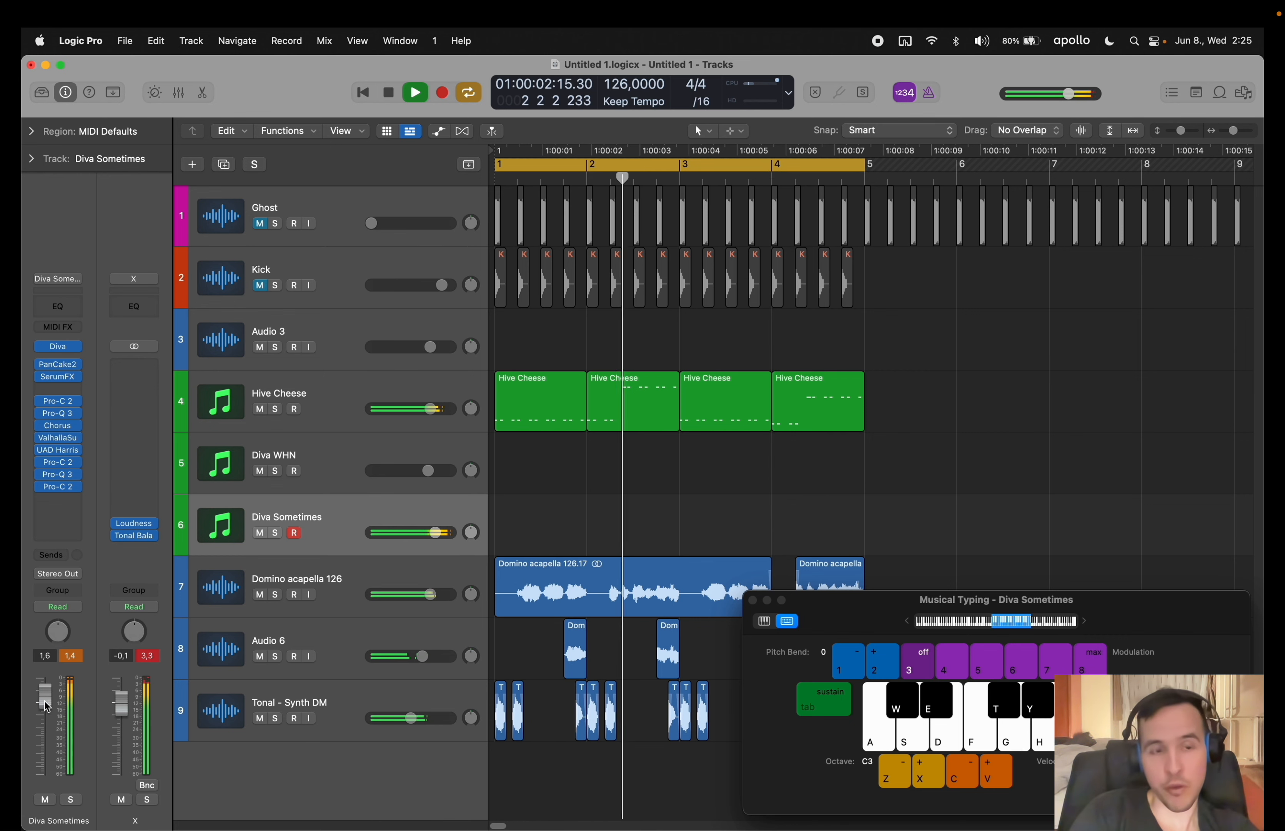
{"action": "key", "text": "g"}
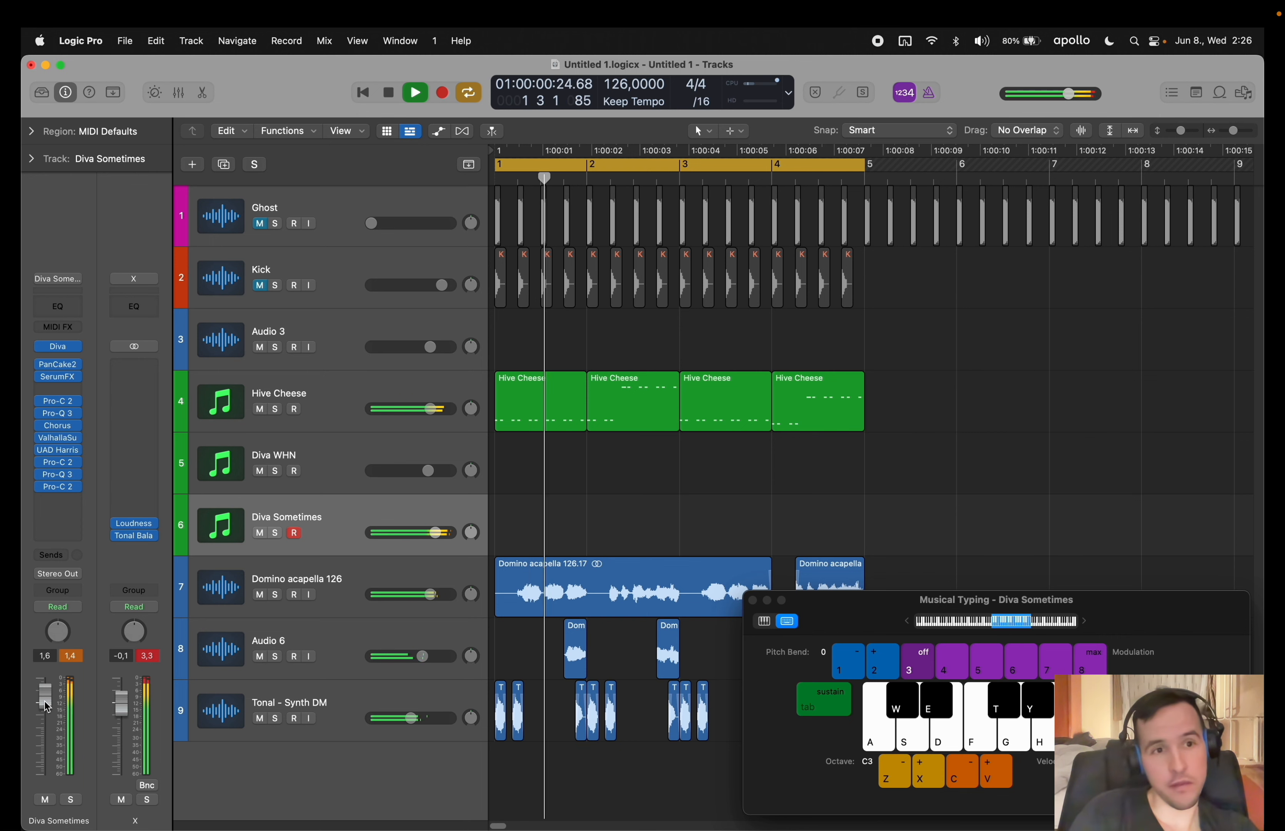
{"action": "key", "text": "g"}
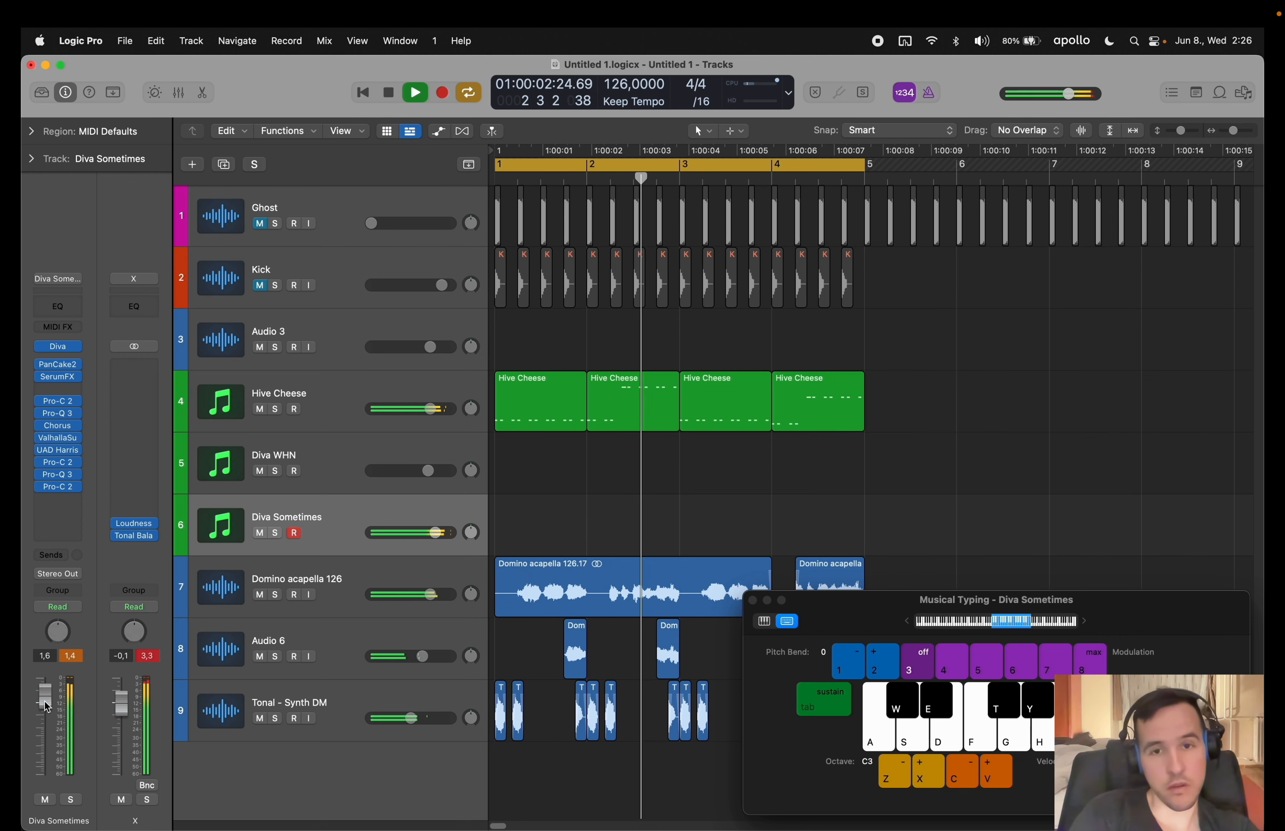
{"action": "key", "text": "g"}
{"action": "key", "text": "g"}
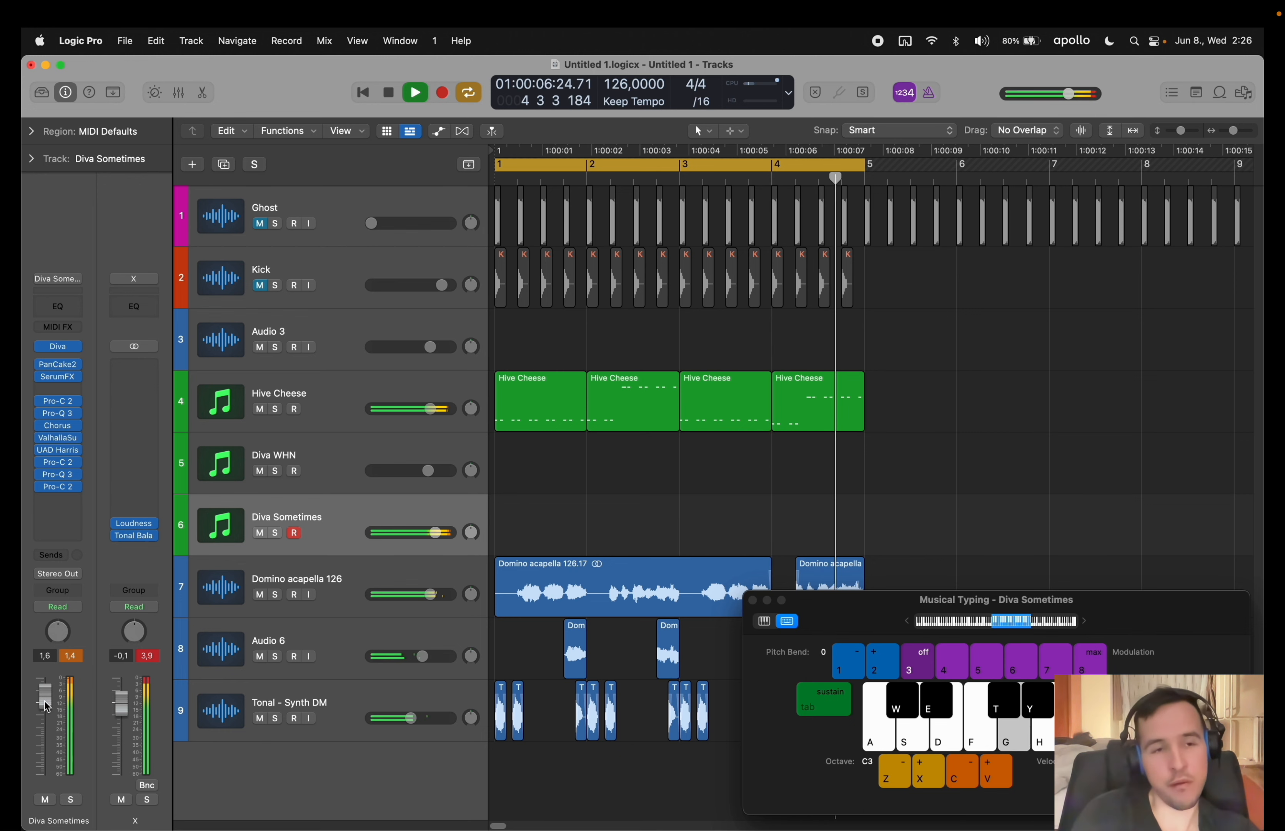
{"action": "key", "text": "g"}
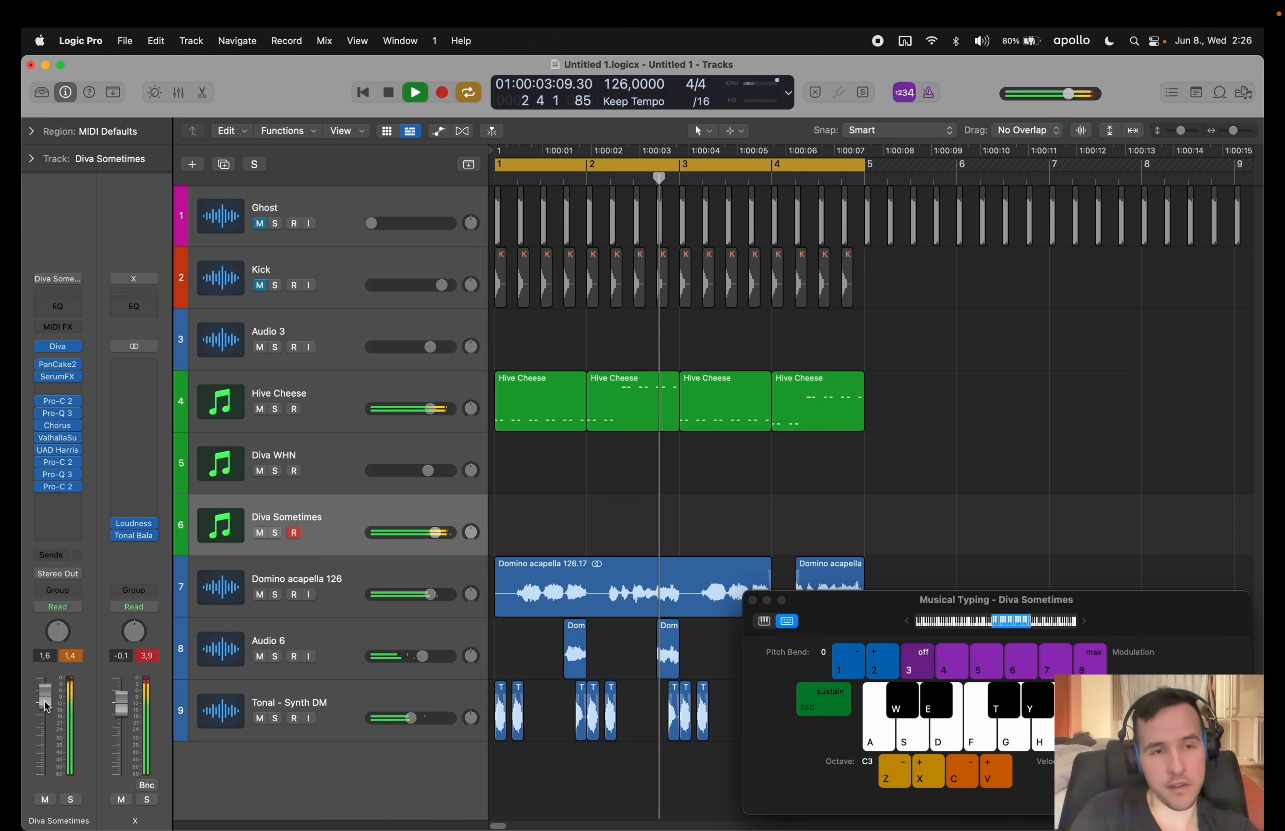
- Rehearse a melody on the Diva WHN track over the looping arrangement
{"action": "key", "text": "Up"}
{"action": "key", "text": "g"}
{"action": "key", "text": "g"}
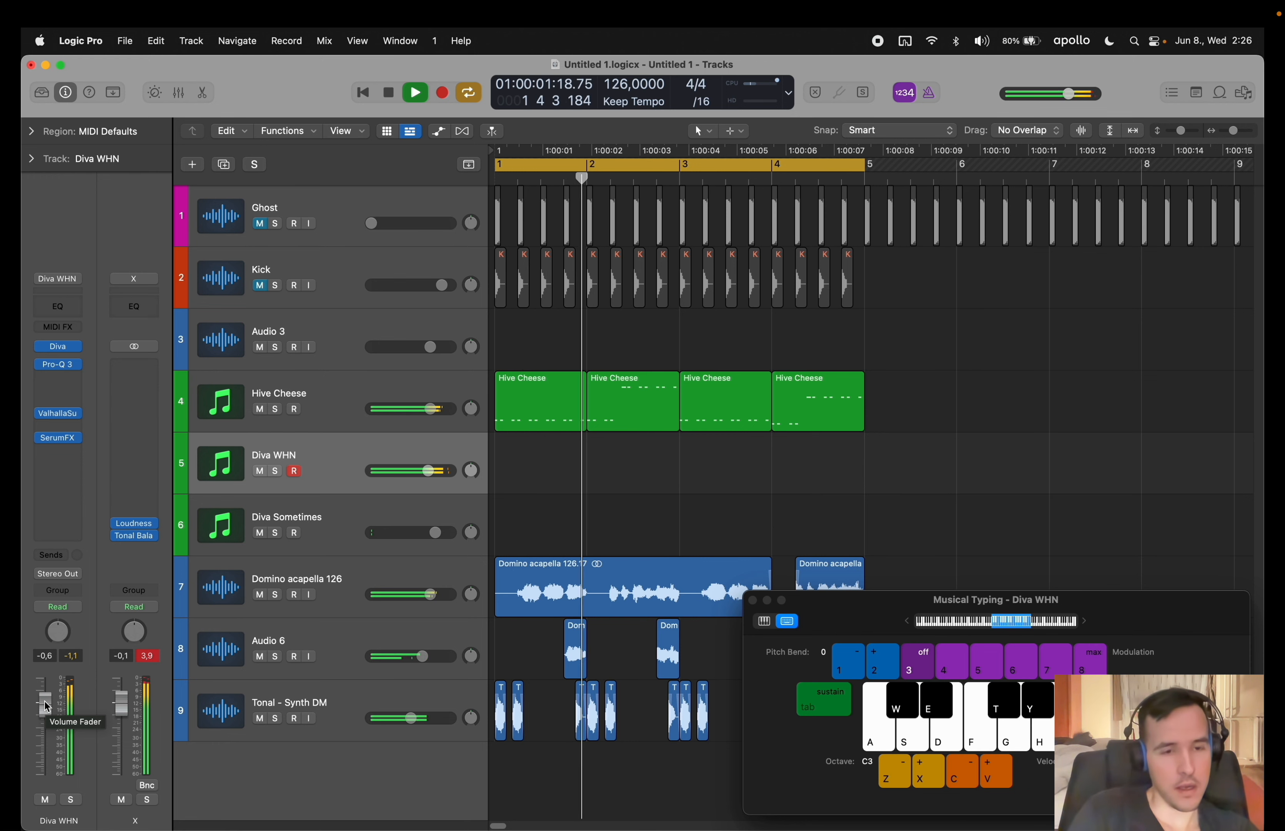
{"action": "key", "text": "g"}
{"action": "key", "text": "g"}
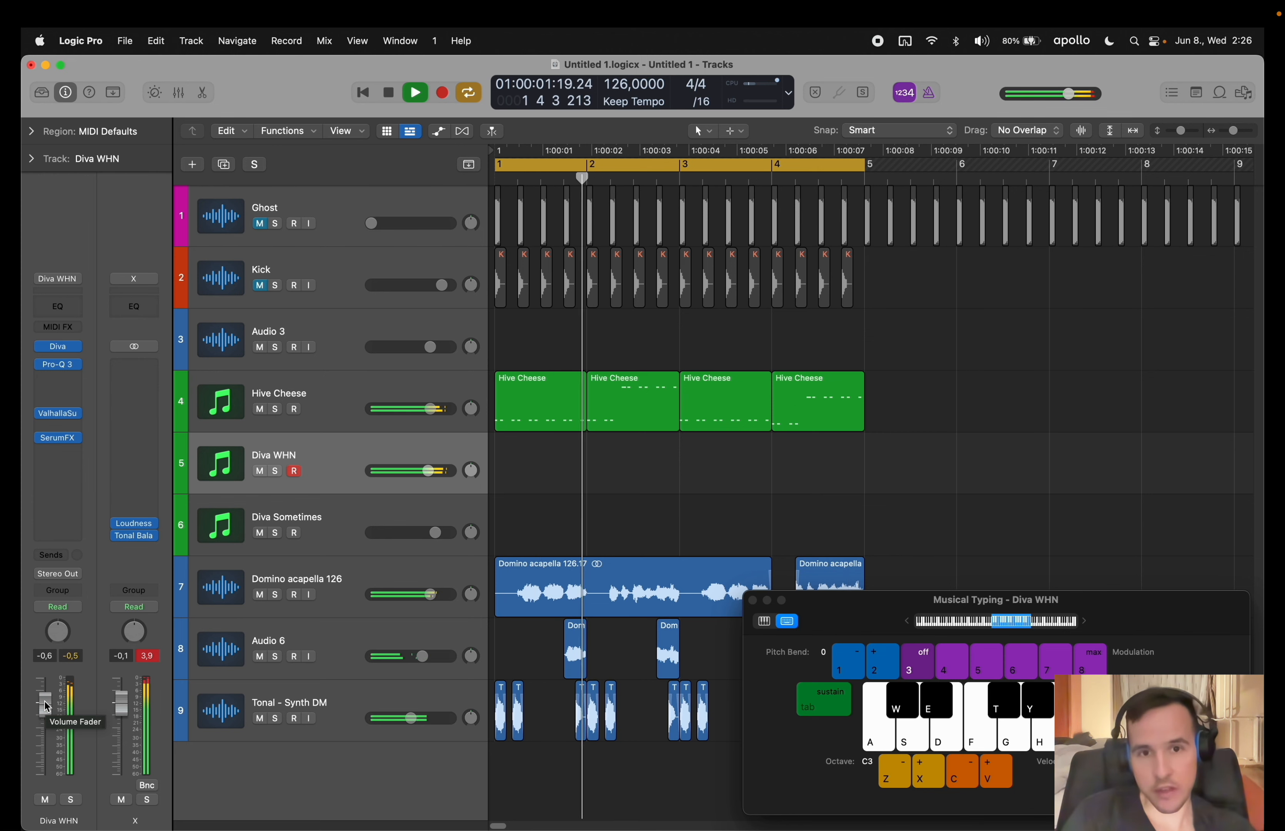
{"action": "key", "text": "g"}
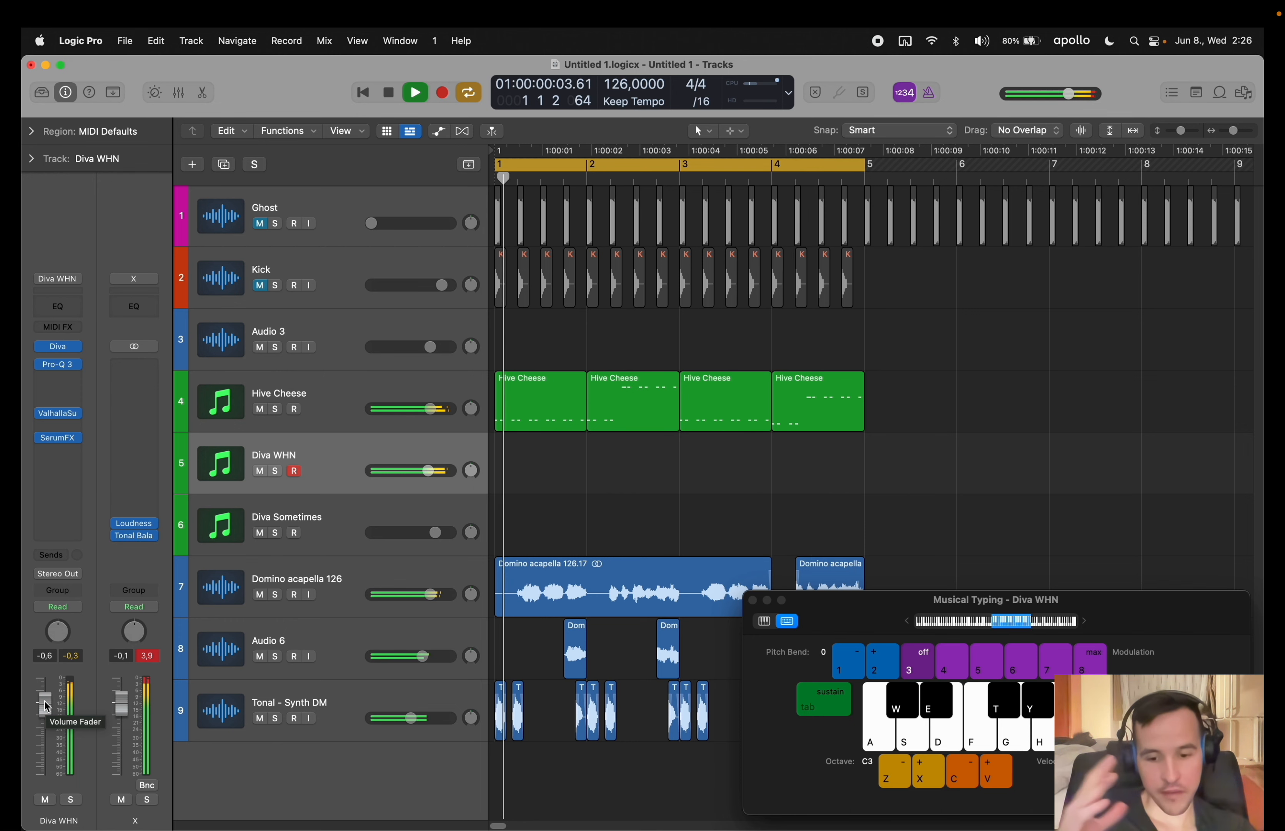
{"action": "key", "text": "g"}
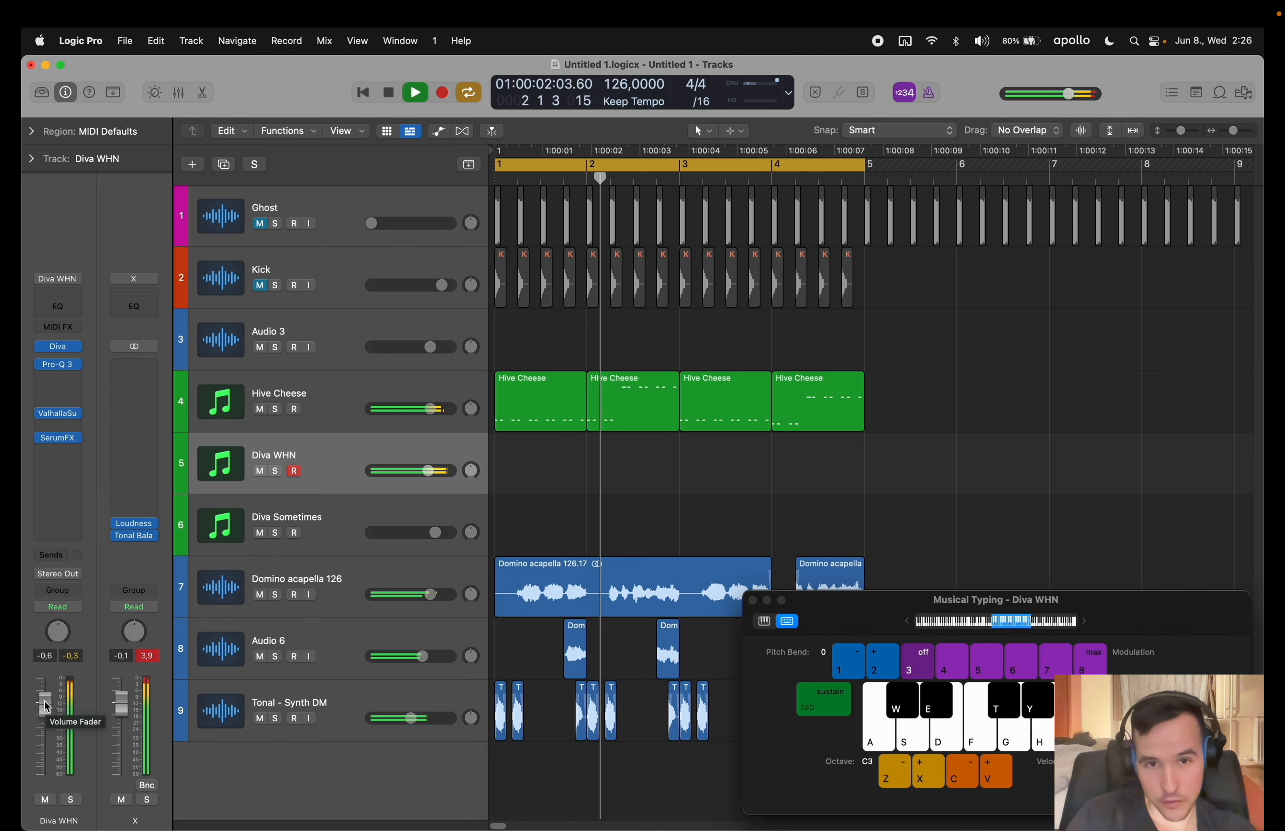
{"action": "key", "text": "g"}
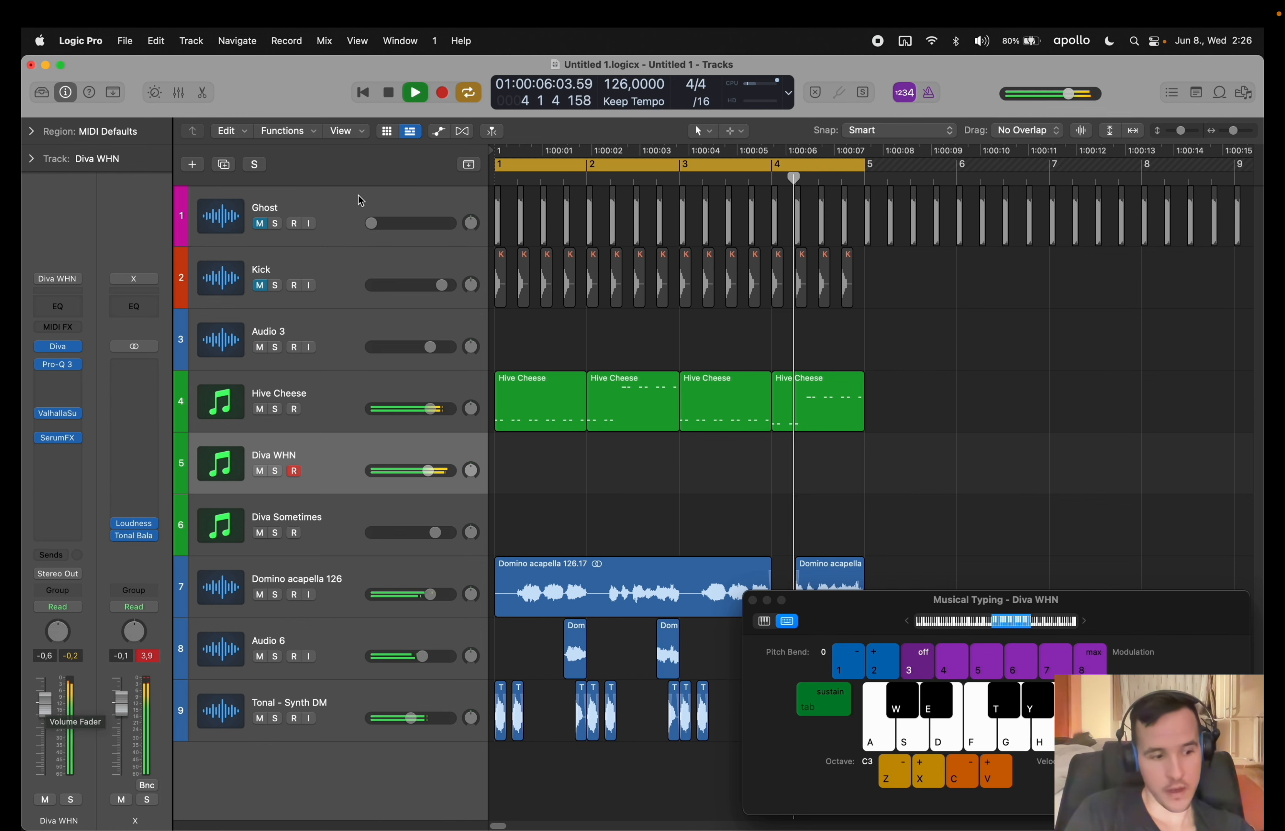
- Record the rehearsed Diva WHN melody from bar 1 into bar 3
{"action": "key", "text": "g"}
{"action": "key", "text": "g"}
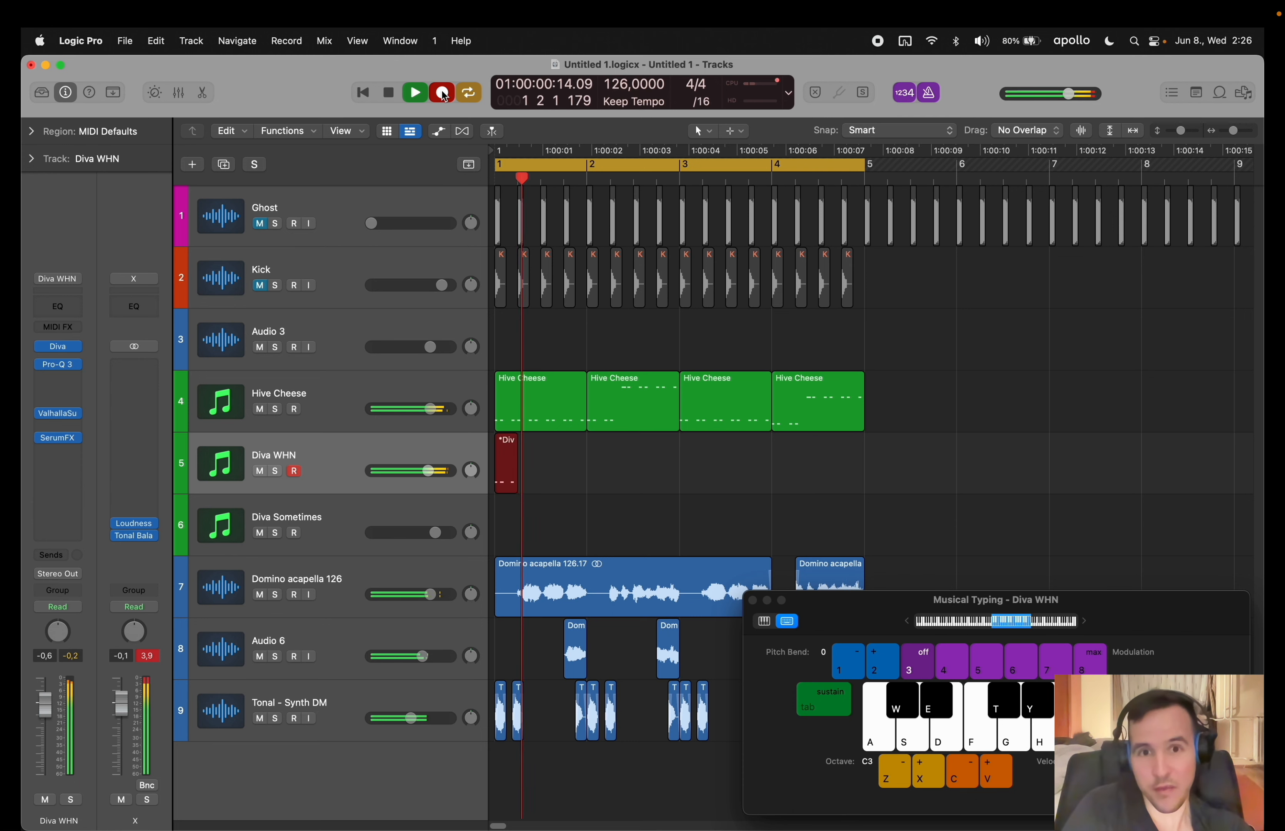
{"action": "key", "text": "g"}
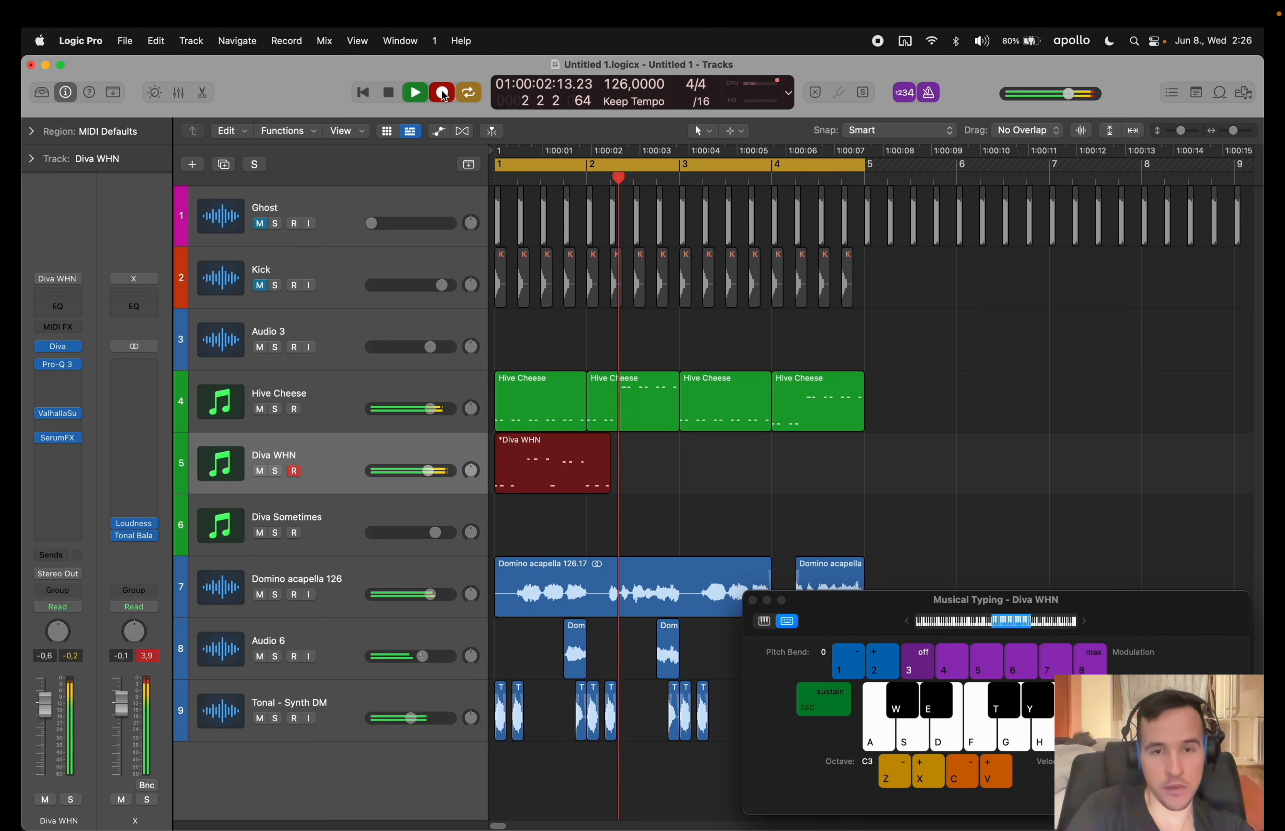
{"action": "key", "text": "g"}
{"action": "left_click", "coordinate": [443, 95]}
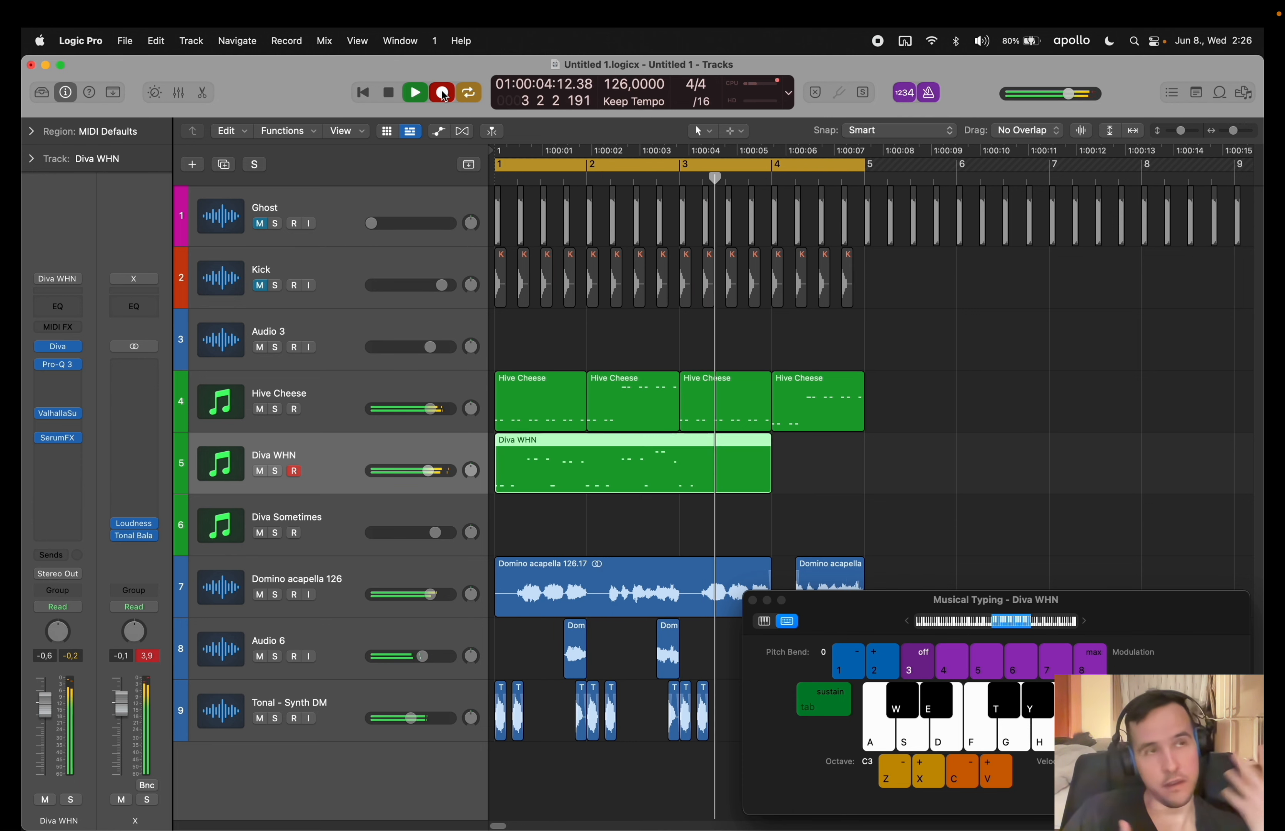
- Delete the recorded Diva WHN notes in bar 3 and copy the notes of bars 1 and 2 into bars 3 and 4
{"action": "double_click", "coordinate": [695, 473]}
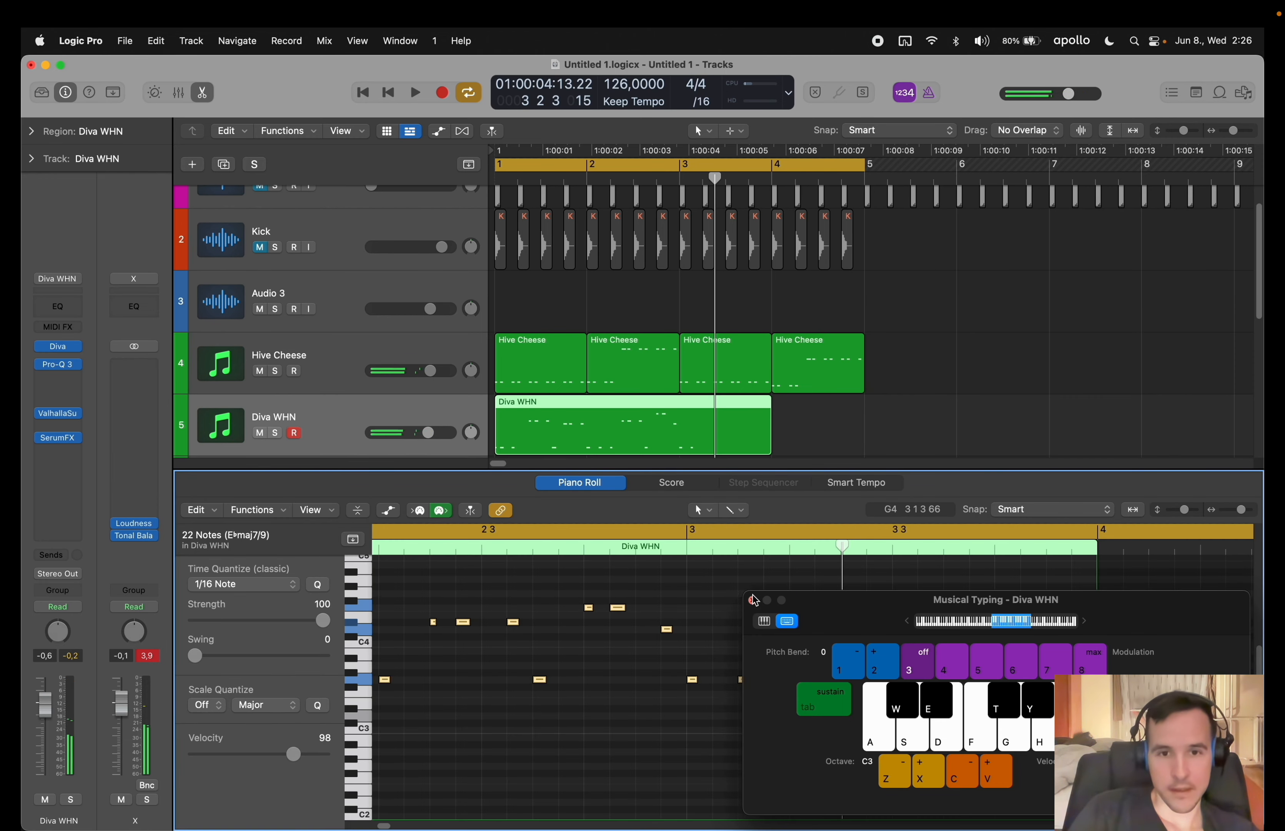
{"action": "left_click", "coordinate": [752, 599]}
{"action": "left_click_drag", "start_coordinate": [803, 660], "coordinate": [730, 695]}
{"action": "key", "text": "Delete"}
{"action": "scroll", "coordinate": [735, 687], "scroll_direction": "down", "scroll_amount": 4}
{"action": "left_click_drag", "start_coordinate": [809, 579], "coordinate": [757, 685]}
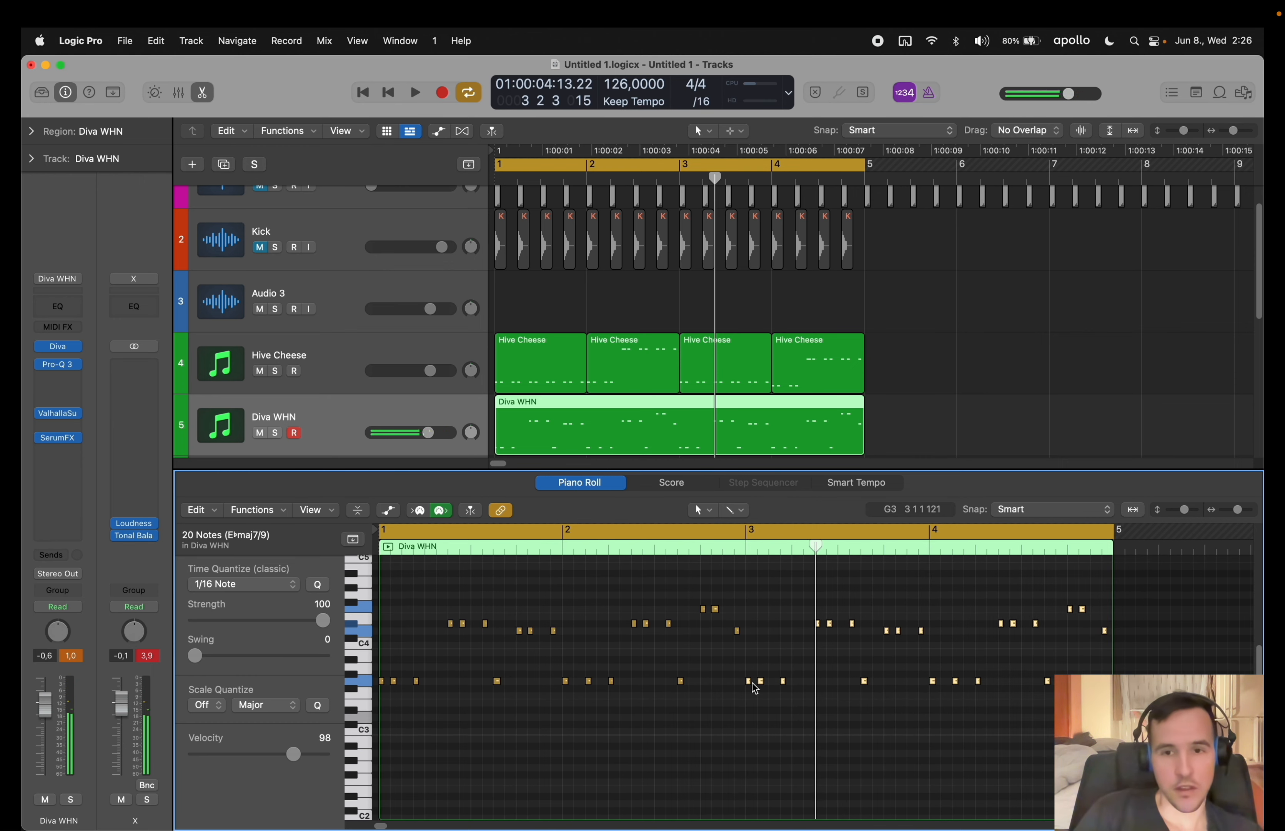
- Close the piano roll and unmute the Kick track
{"action": "key", "text": "e"}
{"action": "left_click", "coordinate": [1013, 430]}
{"action": "left_click", "coordinate": [318, 278]}
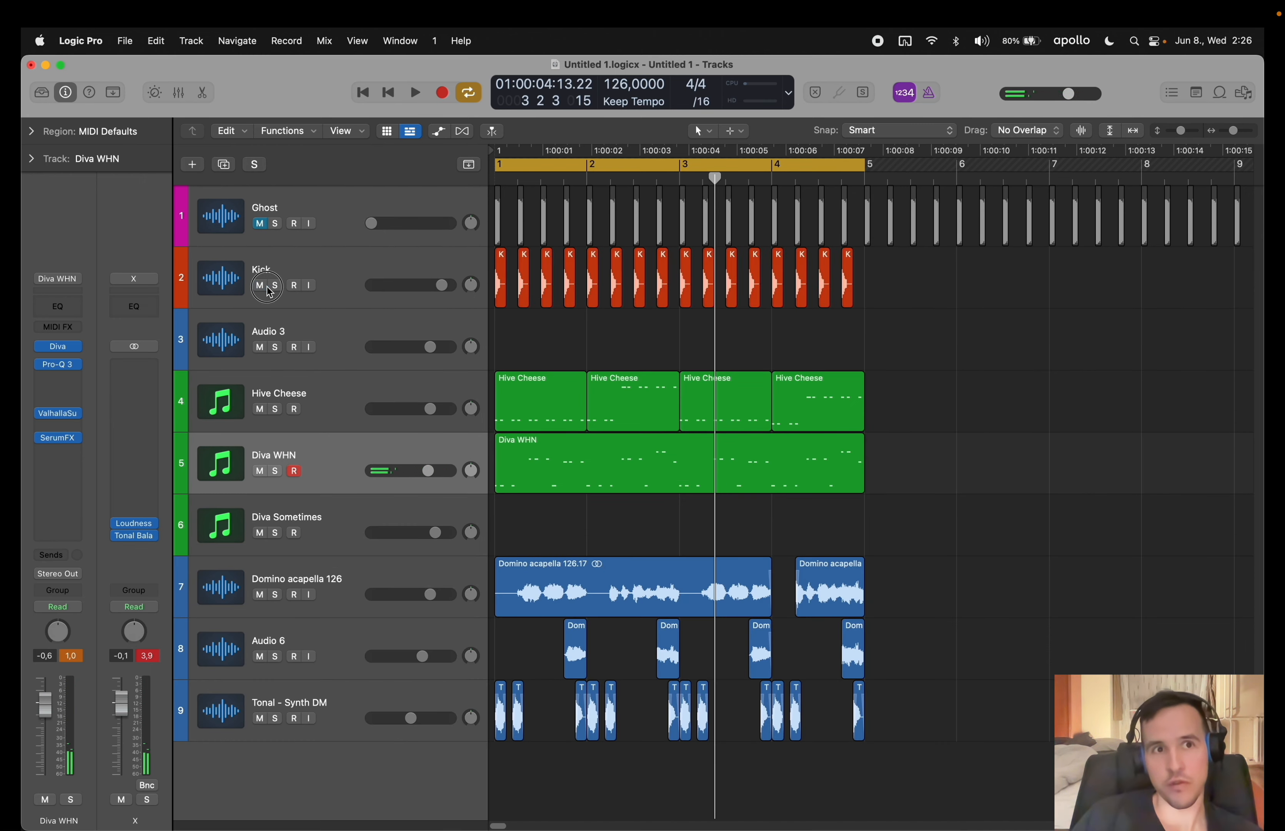
- Play the loop and set the Kick track's volume to 3.1 dB
{"action": "key", "text": "shift+space"}
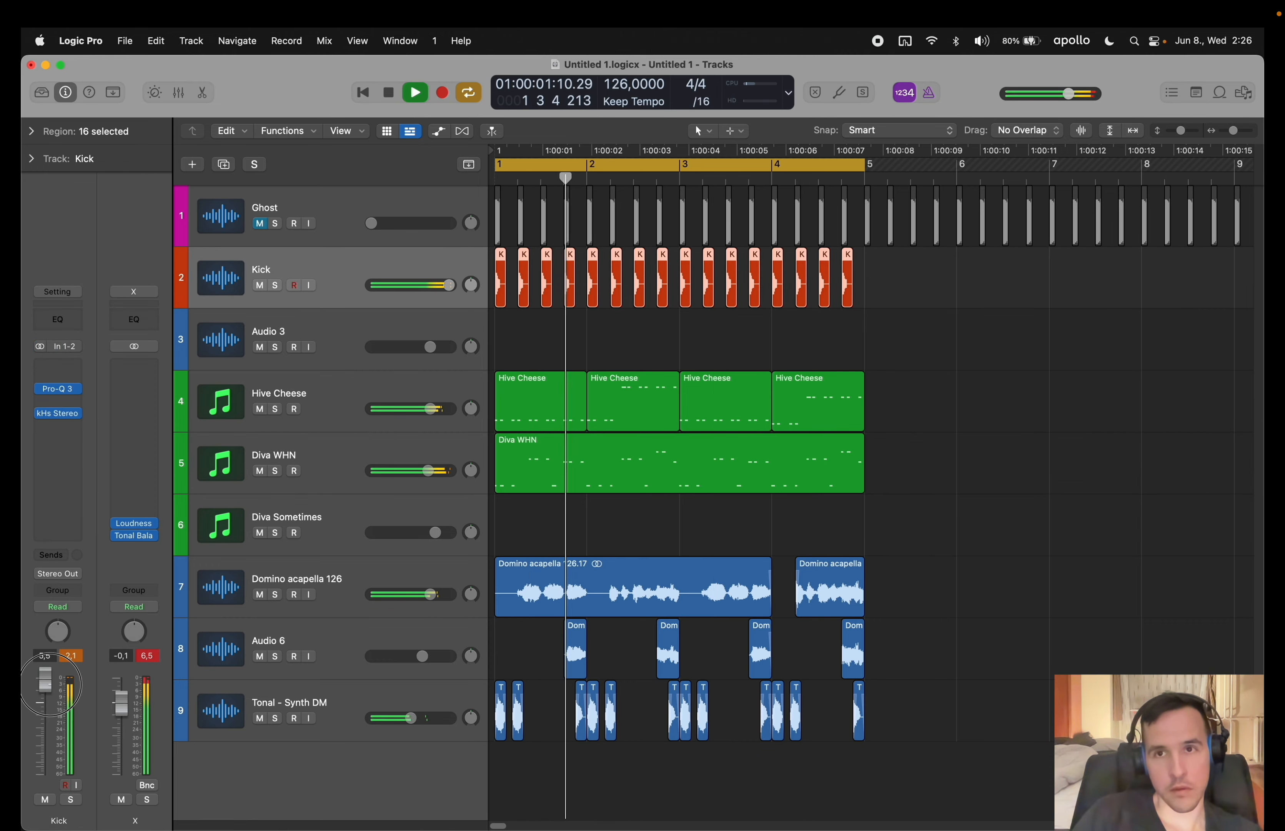
{"action": "left_click_drag", "start_coordinate": [49, 684], "coordinate": [65, 705]}
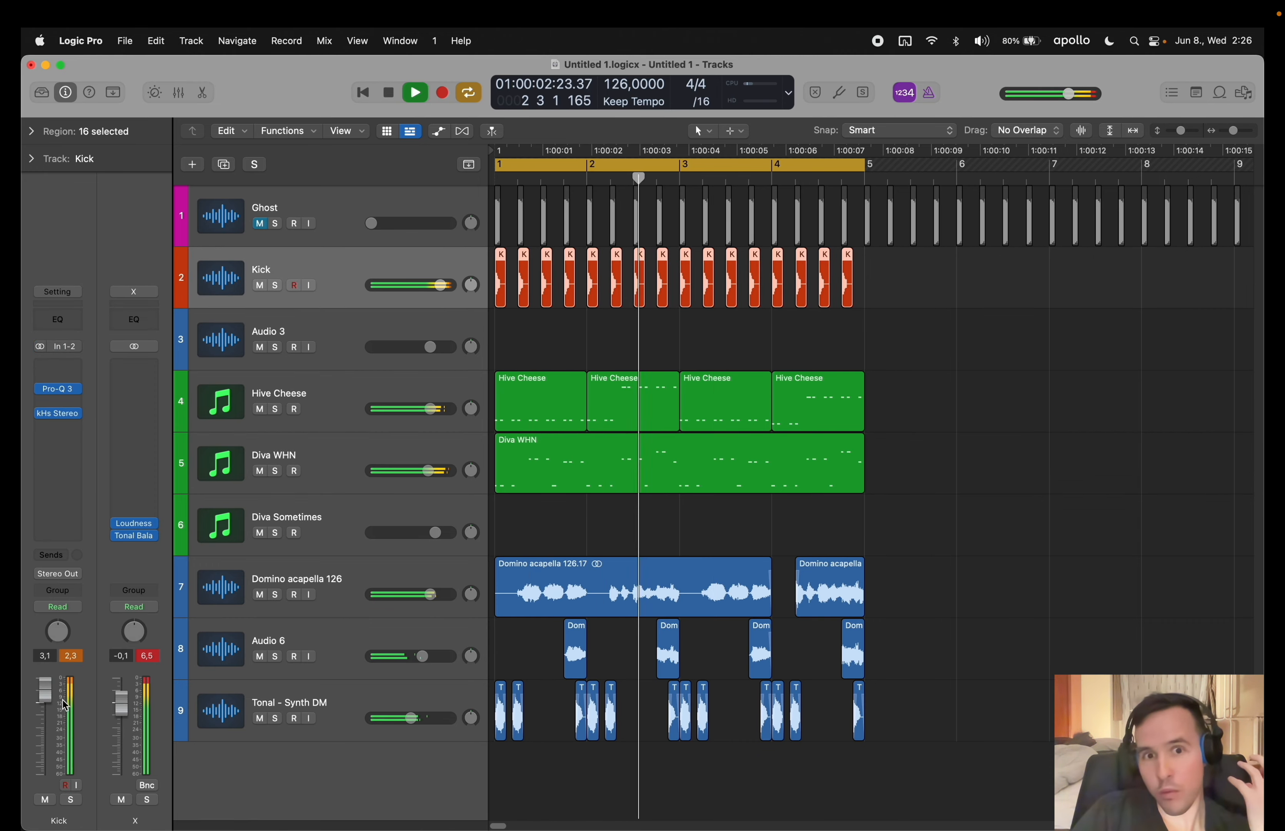
- Open the Diva WHN region's notes and add a G3 note on the second sixteenth of bar 2
{"action": "double_click", "coordinate": [608, 465]}
{"action": "left_click", "coordinate": [588, 681]}
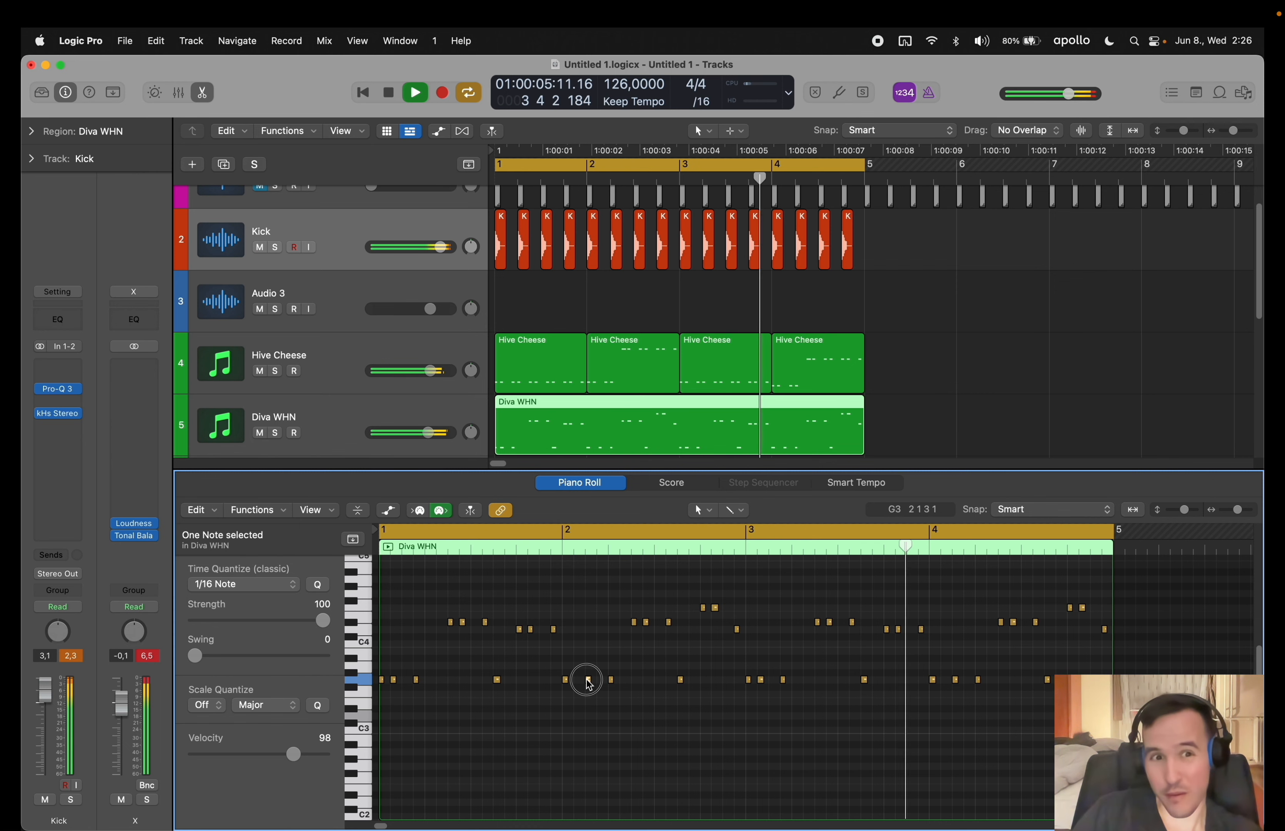
{"action": "left_click", "coordinate": [622, 659]}
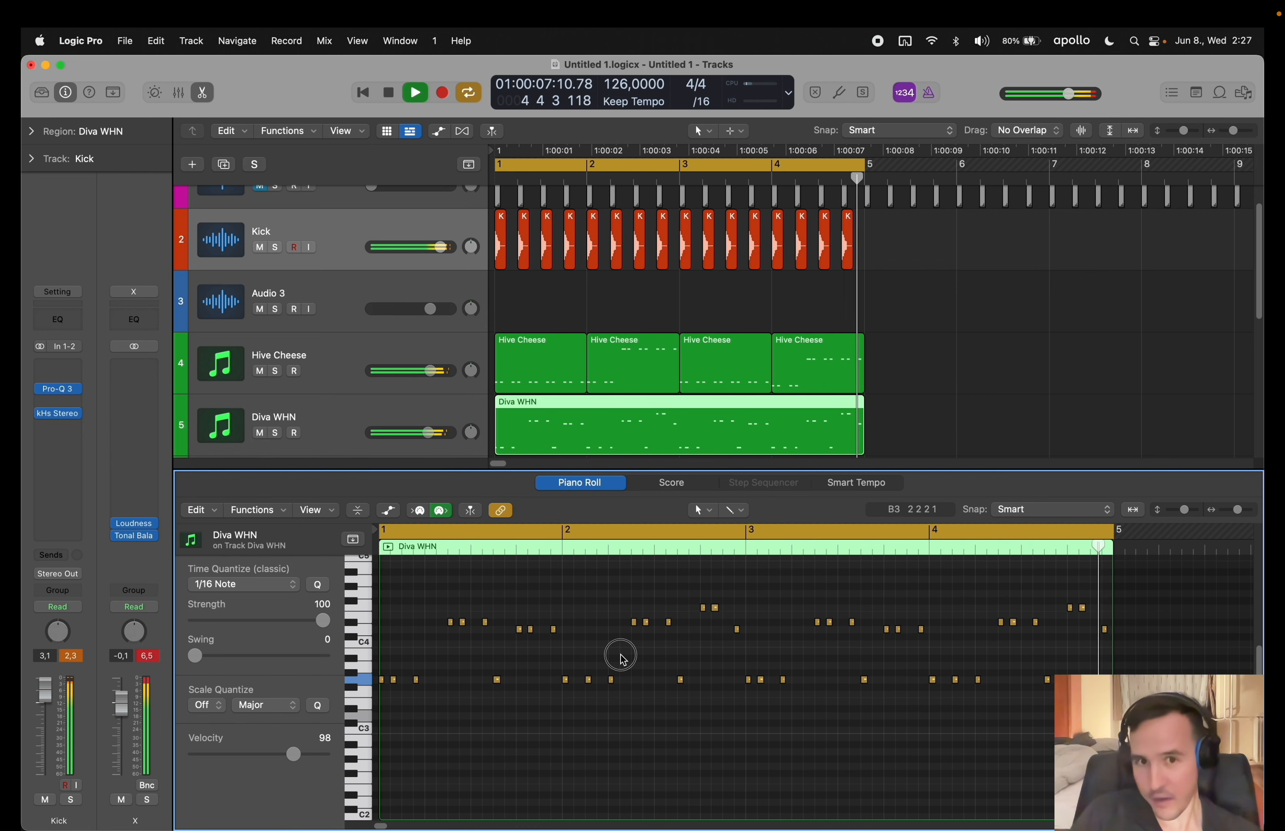
{"action": "left_click", "coordinate": [578, 680], "text": "super"}
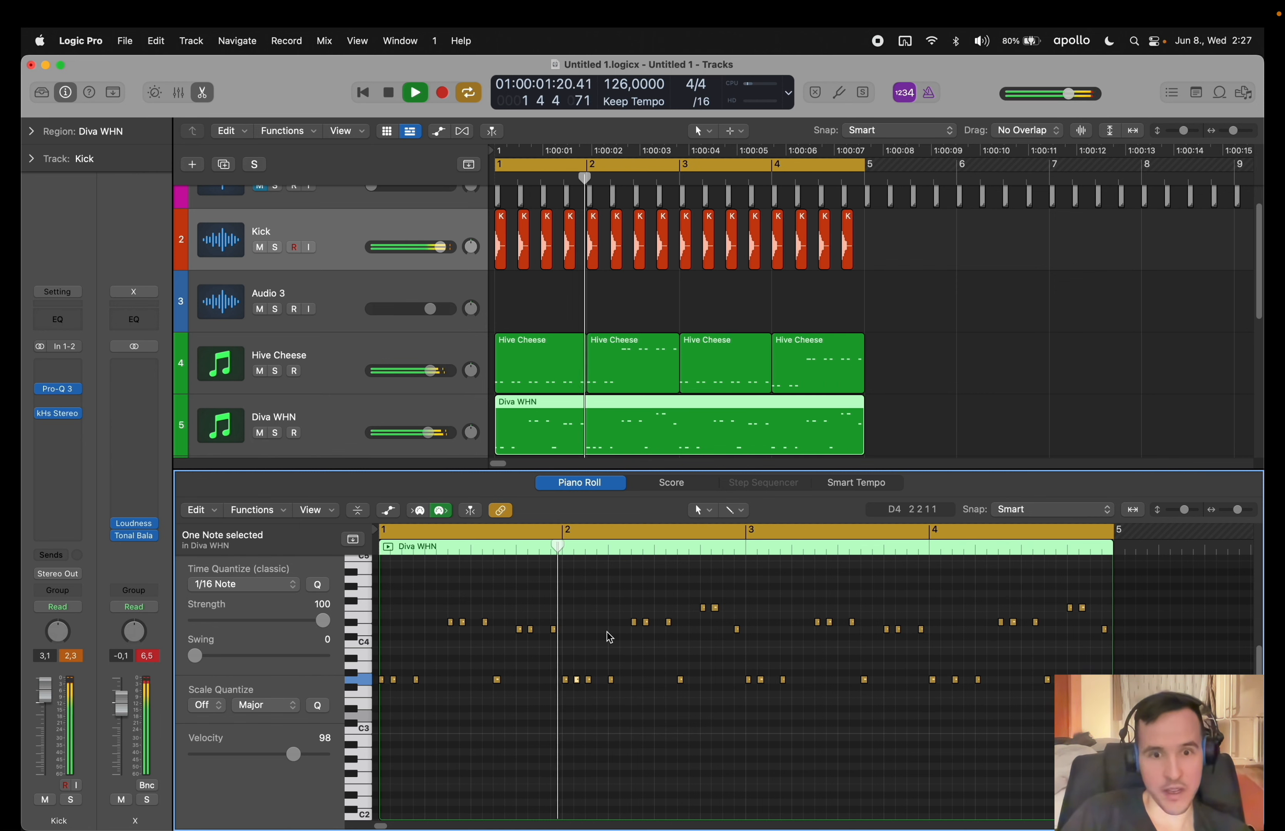
- Halve the first G3 note of bar 2 and copy it to position 2 1 1 120 with a length of 80 ticks
{"action": "scroll", "coordinate": [607, 632], "scroll_direction": "up", "scroll_amount": 5}
{"action": "scroll", "coordinate": [597, 650], "scroll_direction": "left", "scroll_amount": 1}
{"action": "left_click", "coordinate": [604, 685]}
{"action": "left_click", "coordinate": [603, 681]}
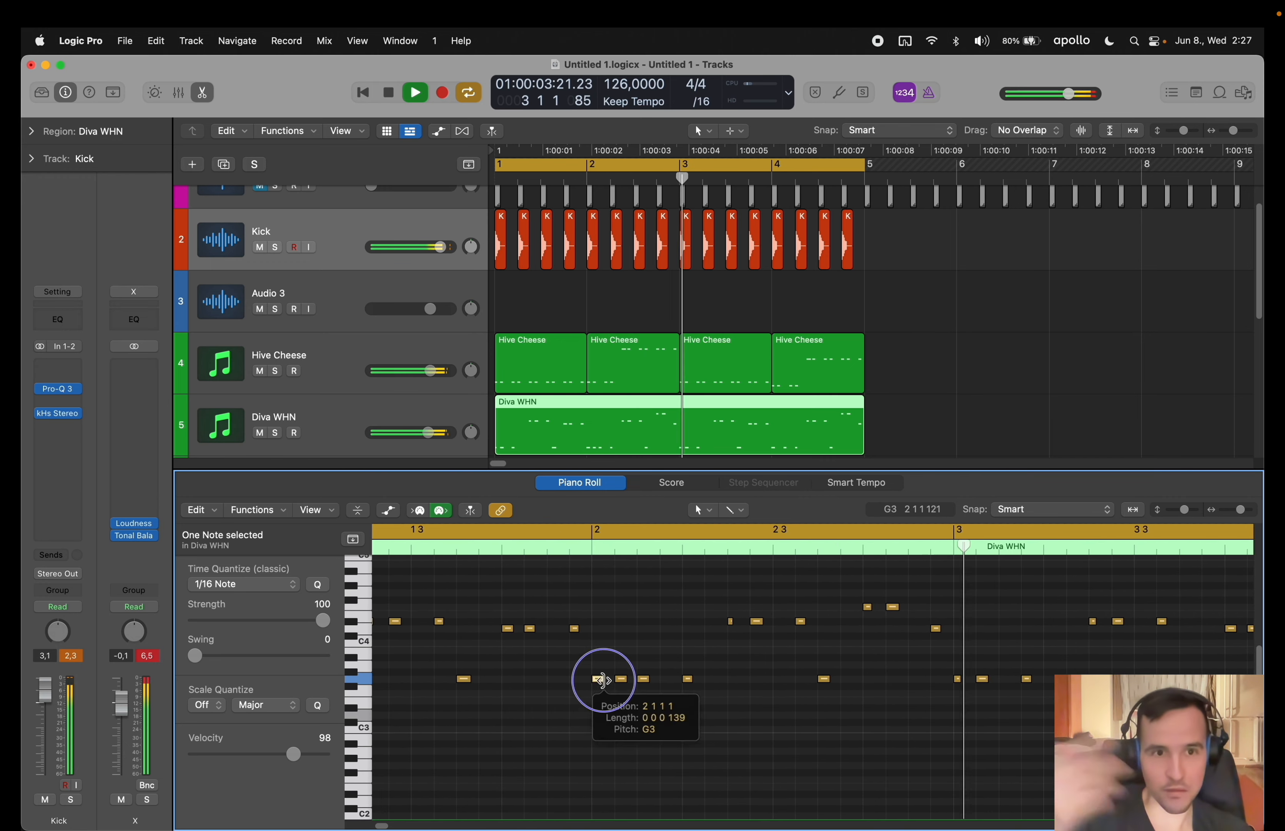
{"action": "left_click_drag", "start_coordinate": [600, 679], "coordinate": [611, 685]}
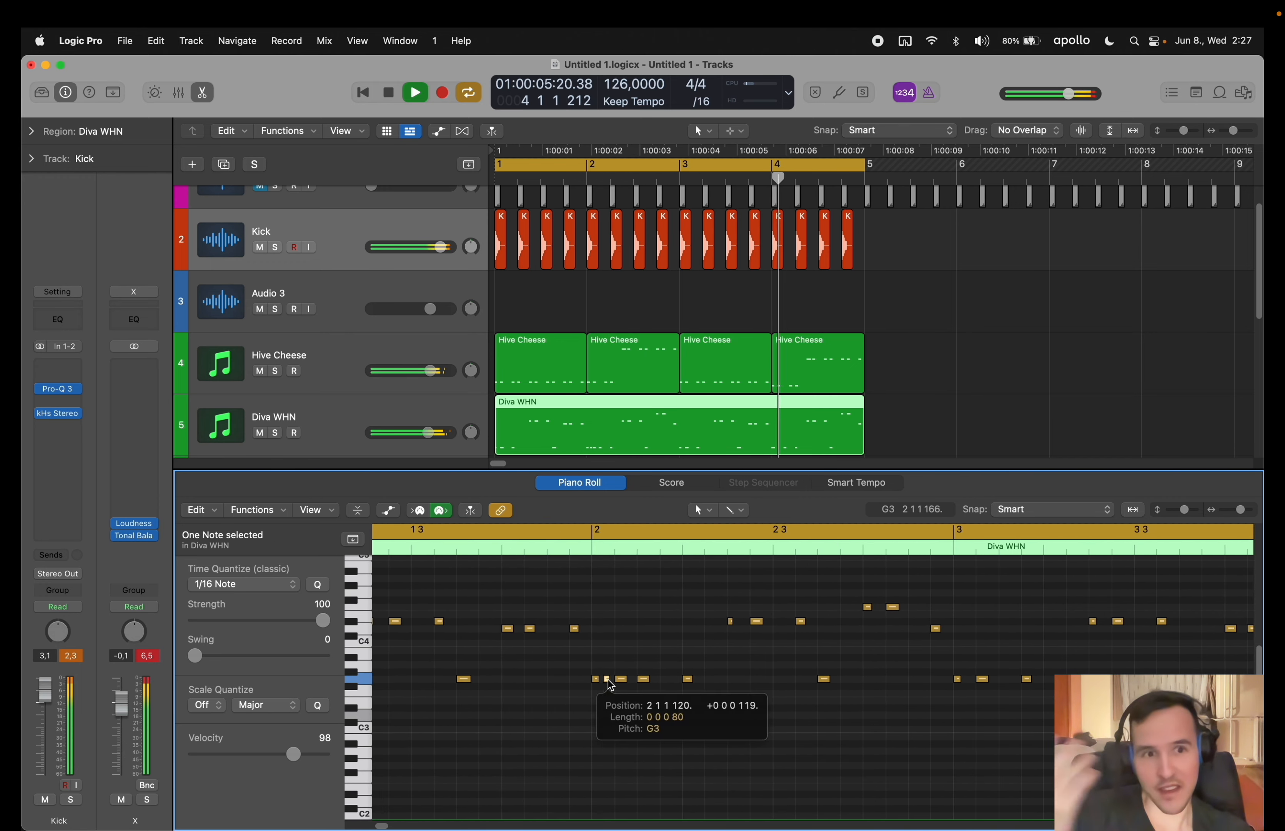
- Add a G3 note on the fourth sixteenth of bar 2 in Diva WHN, remove the one on beat 2, and lengthen the added note
{"action": "left_click", "coordinate": [638, 666]}
{"action": "left_click", "coordinate": [667, 681], "text": "super"}
{"action": "scroll", "coordinate": [691, 644], "scroll_direction": "down", "scroll_amount": 2}
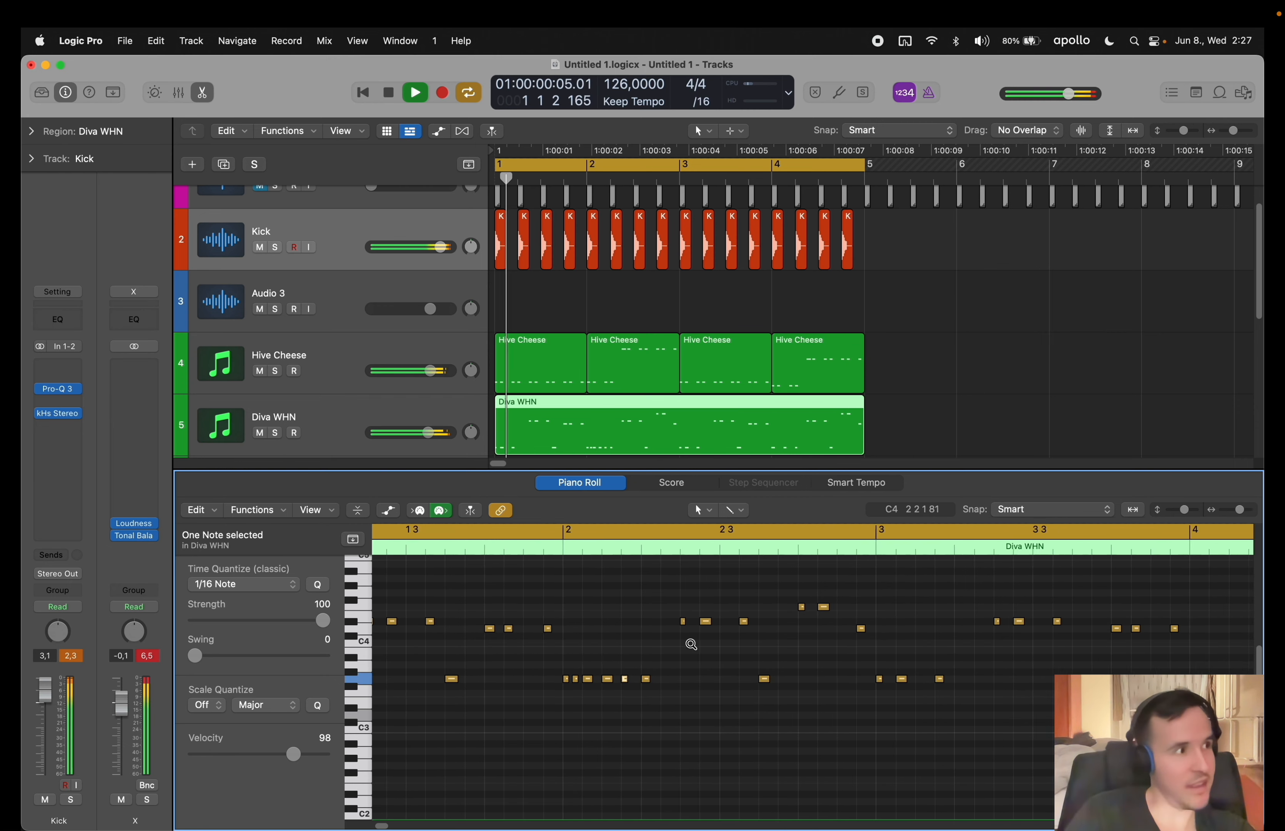
{"action": "scroll", "coordinate": [691, 644], "scroll_direction": "down", "scroll_amount": 1}
{"action": "scroll", "coordinate": [668, 643], "scroll_direction": "left", "scroll_amount": 2}
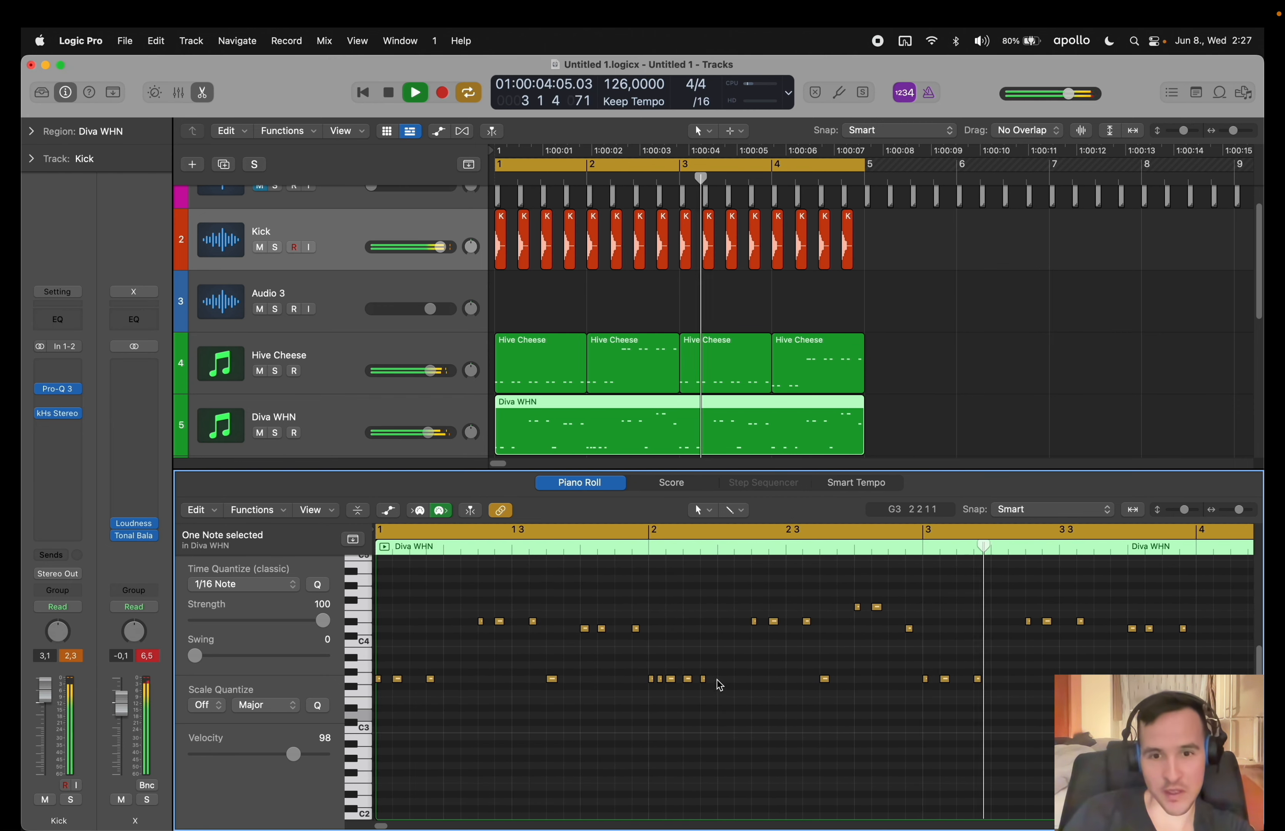
{"action": "left_click_drag", "start_coordinate": [706, 679], "coordinate": [712, 680]}
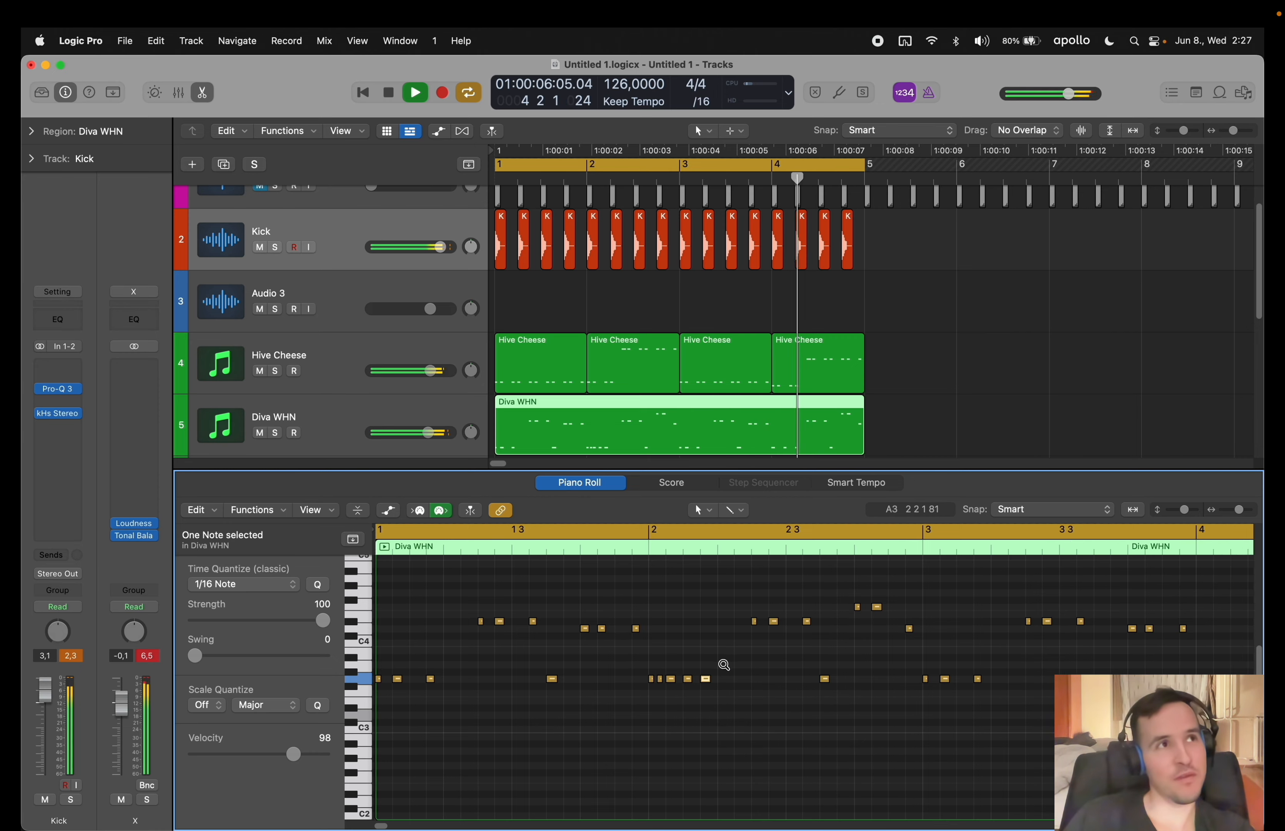
- Loop the first two bars of Diva WHN through bar 4, and delete the G3 note on the third sixteenth of bar 2
{"action": "mouse_move", "coordinate": [863, 429]}
{"action": "left_mouse_down"}
{"action": "mouse_move", "coordinate": [681, 430]}
{"action": "mouse_move", "coordinate": [675, 400]}
{"action": "mouse_move", "coordinate": [860, 411]}
{"action": "left_mouse_up"}
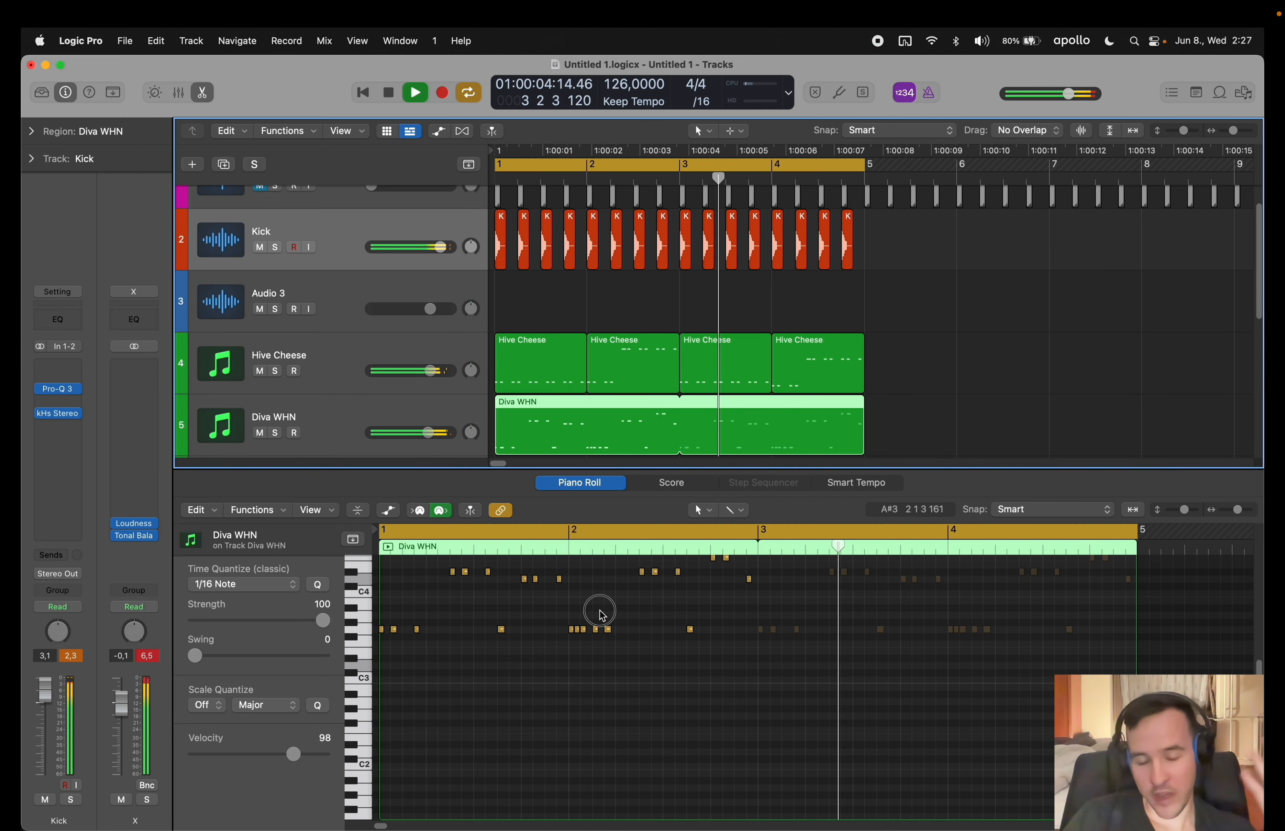
{"action": "left_click", "coordinate": [600, 611]}
{"action": "left_click_drag", "start_coordinate": [592, 621], "coordinate": [599, 643]}
{"action": "key", "text": "Delete"}
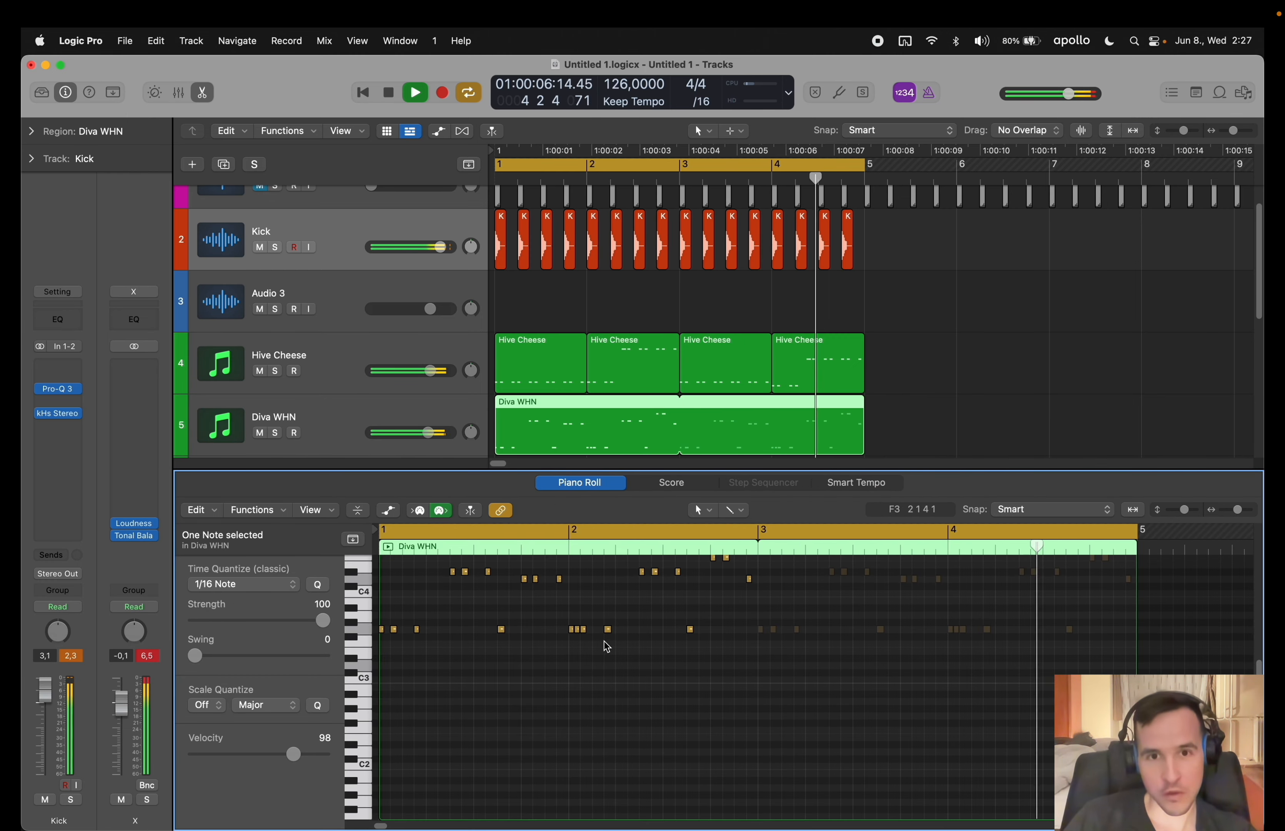
{"action": "scroll", "coordinate": [605, 643], "scroll_direction": "up", "scroll_amount": 3}
{"action": "scroll", "coordinate": [605, 642], "scroll_direction": "left", "scroll_amount": 3}
{"action": "scroll", "coordinate": [605, 643], "scroll_direction": "down", "scroll_amount": 3}
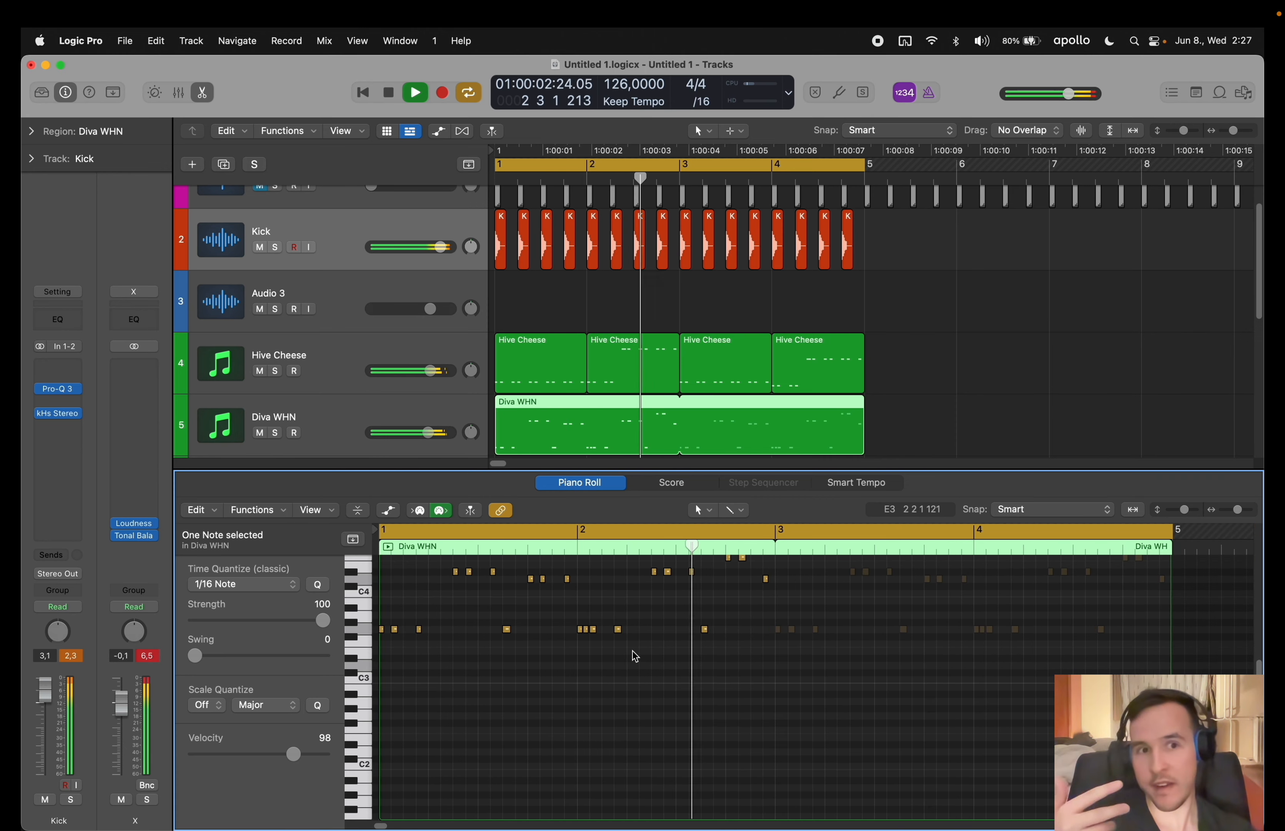
{"action": "double_click", "coordinate": [597, 415]}
{"action": "left_click", "coordinate": [567, 348]}
- Audition G notes on the Diva Sometimes track with Musical Typing at octave C4 and set the track's volume to about 2.8 dB
{"action": "left_click", "coordinate": [286, 464]}
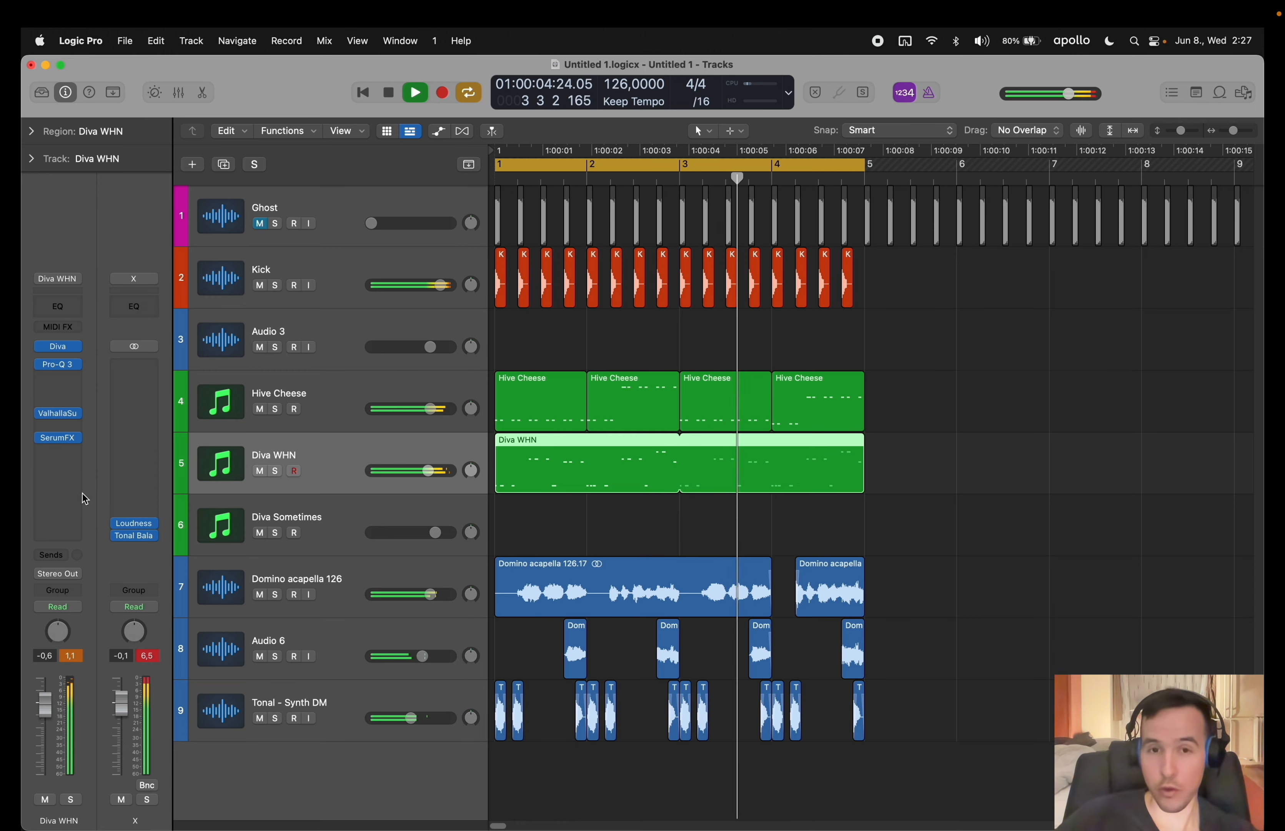
{"action": "left_click", "coordinate": [338, 511]}
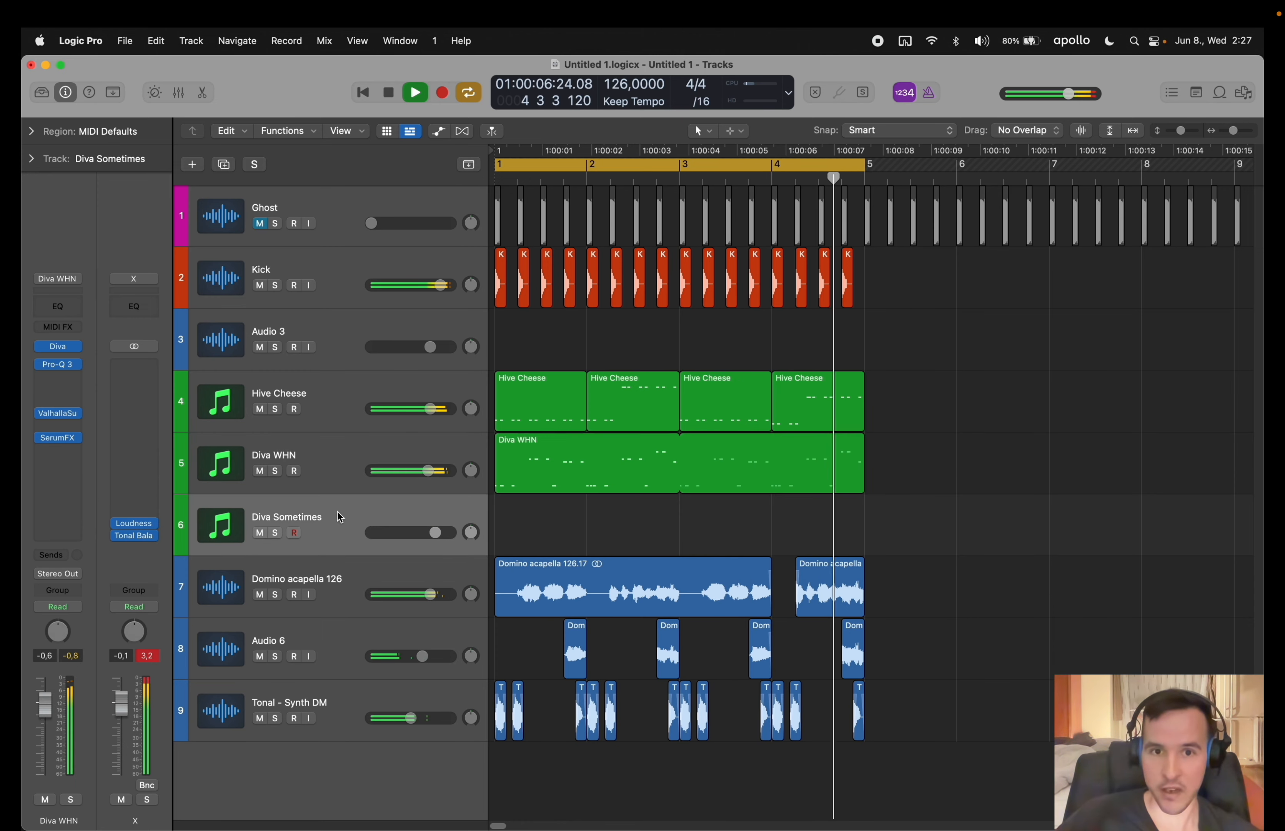
{"action": "key", "text": "super+k"}
{"action": "key", "text": "x"}
{"action": "key", "text": "g"}
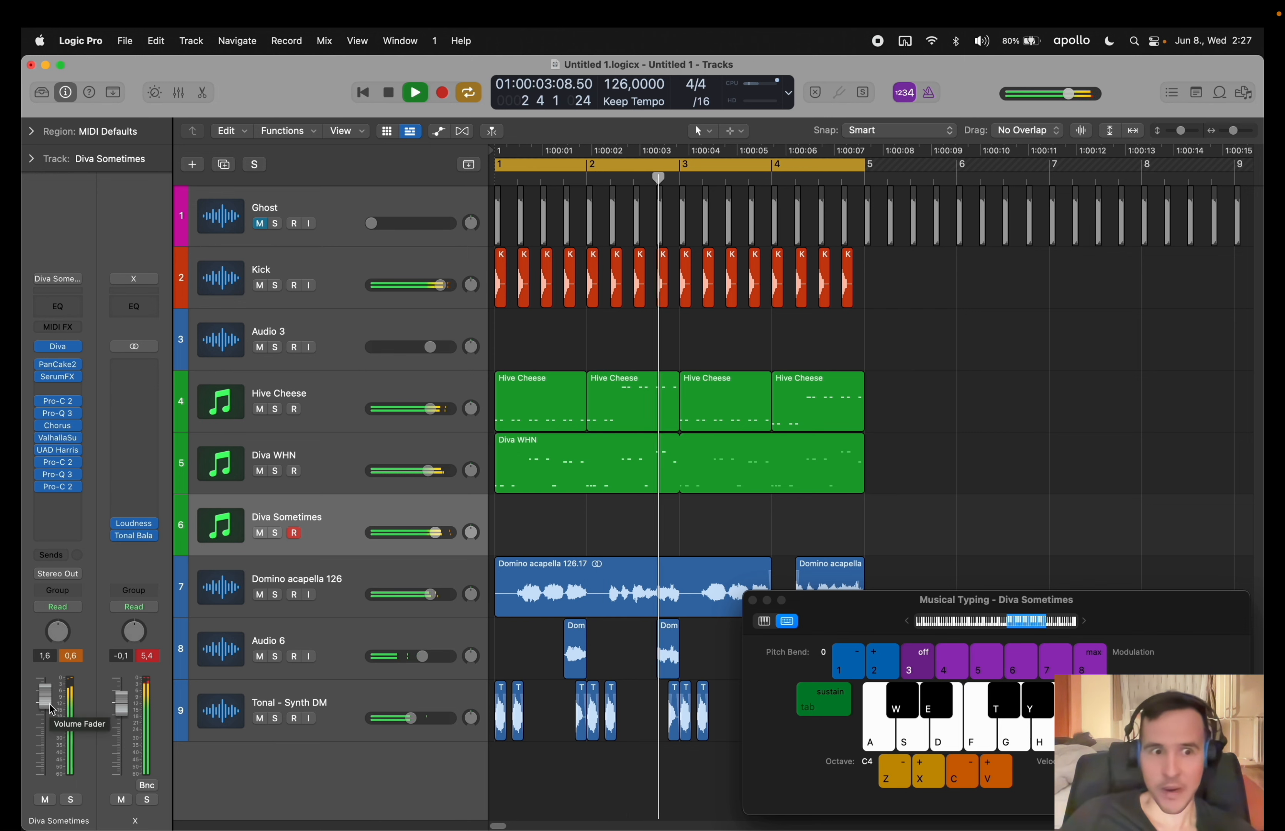
{"action": "key", "text": "g"}
{"action": "left_click_drag", "start_coordinate": [45, 701], "coordinate": [46, 697]}
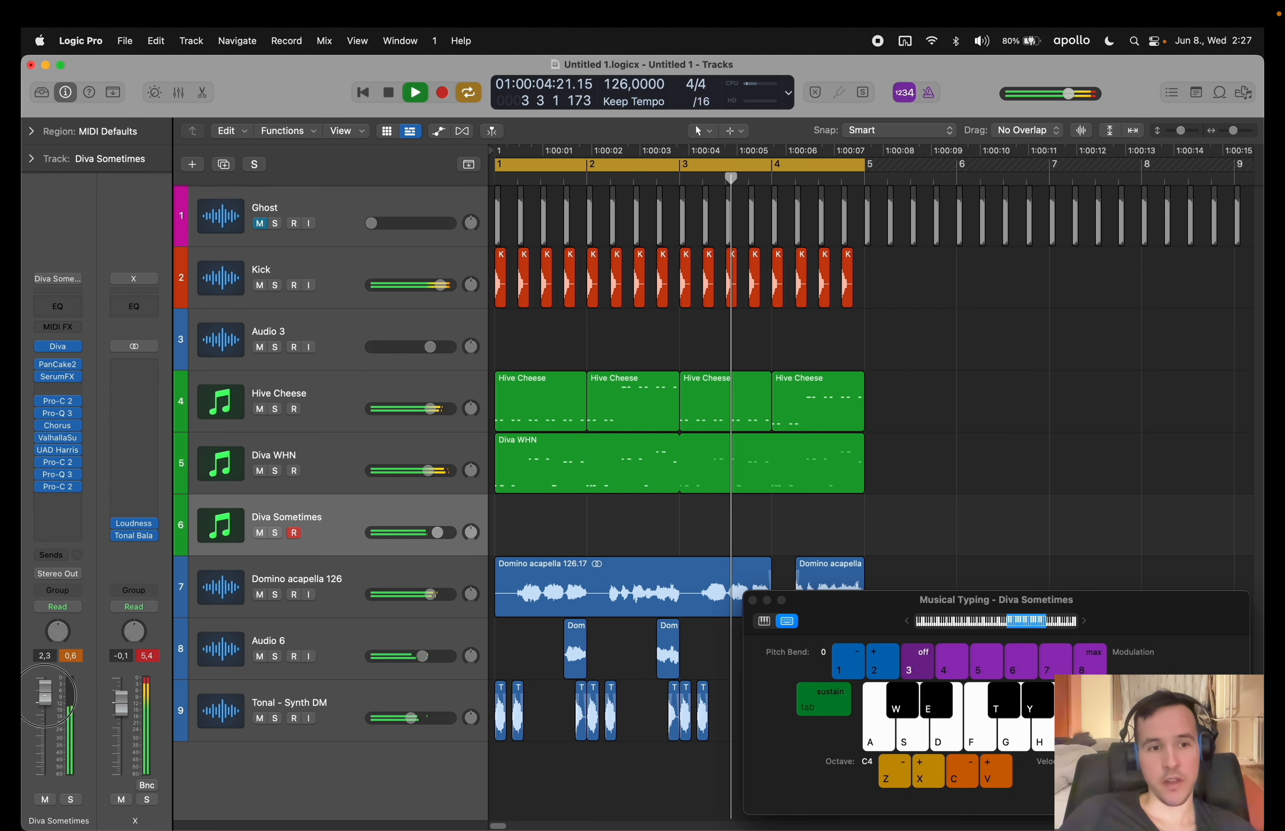
- Set the Chorus effect on Diva Sometimes to 42% intensity and 46% mix, and close the plug-in windows
{"action": "left_click", "coordinate": [56, 426]}
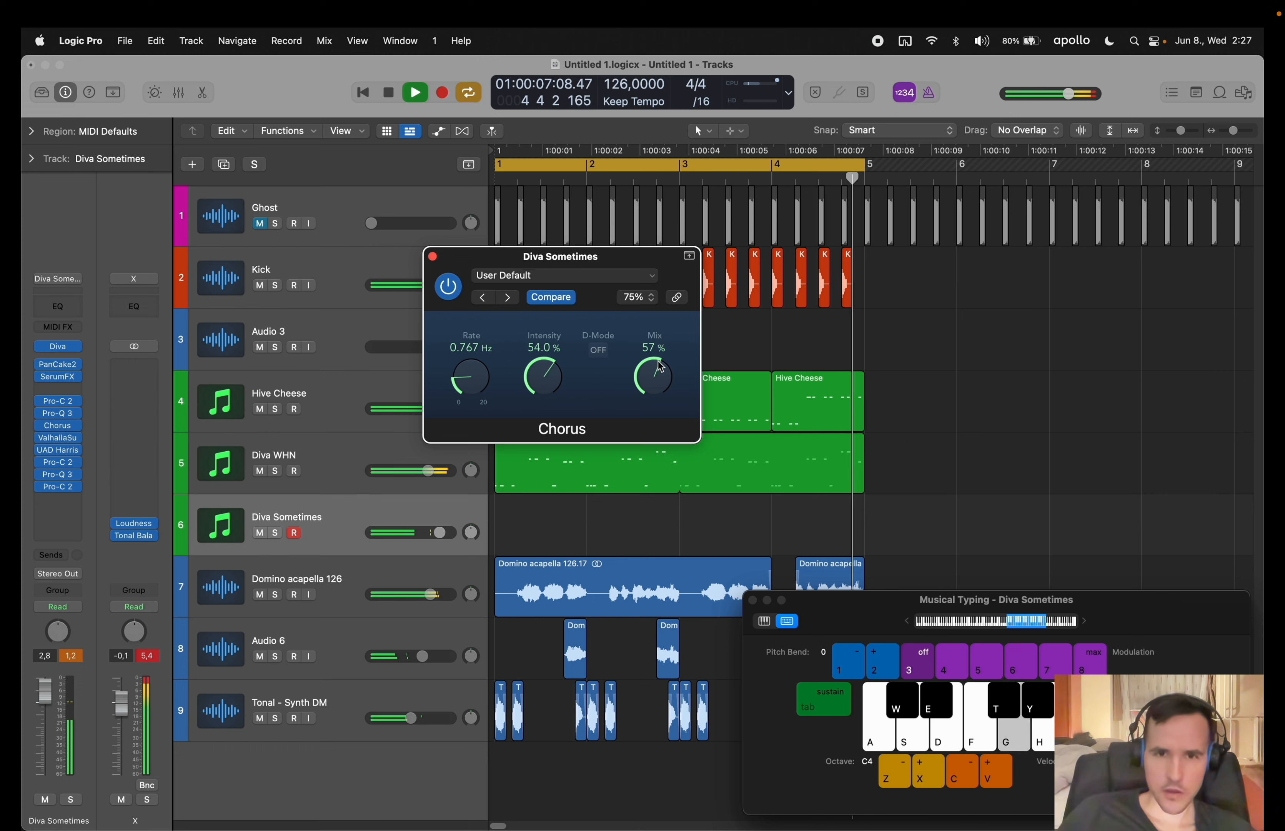
{"action": "key", "text": "g"}
{"action": "left_click_drag", "start_coordinate": [542, 376], "coordinate": [545, 393]}
{"action": "left_click_drag", "start_coordinate": [660, 374], "coordinate": [665, 391]}
{"action": "key", "text": "g"}
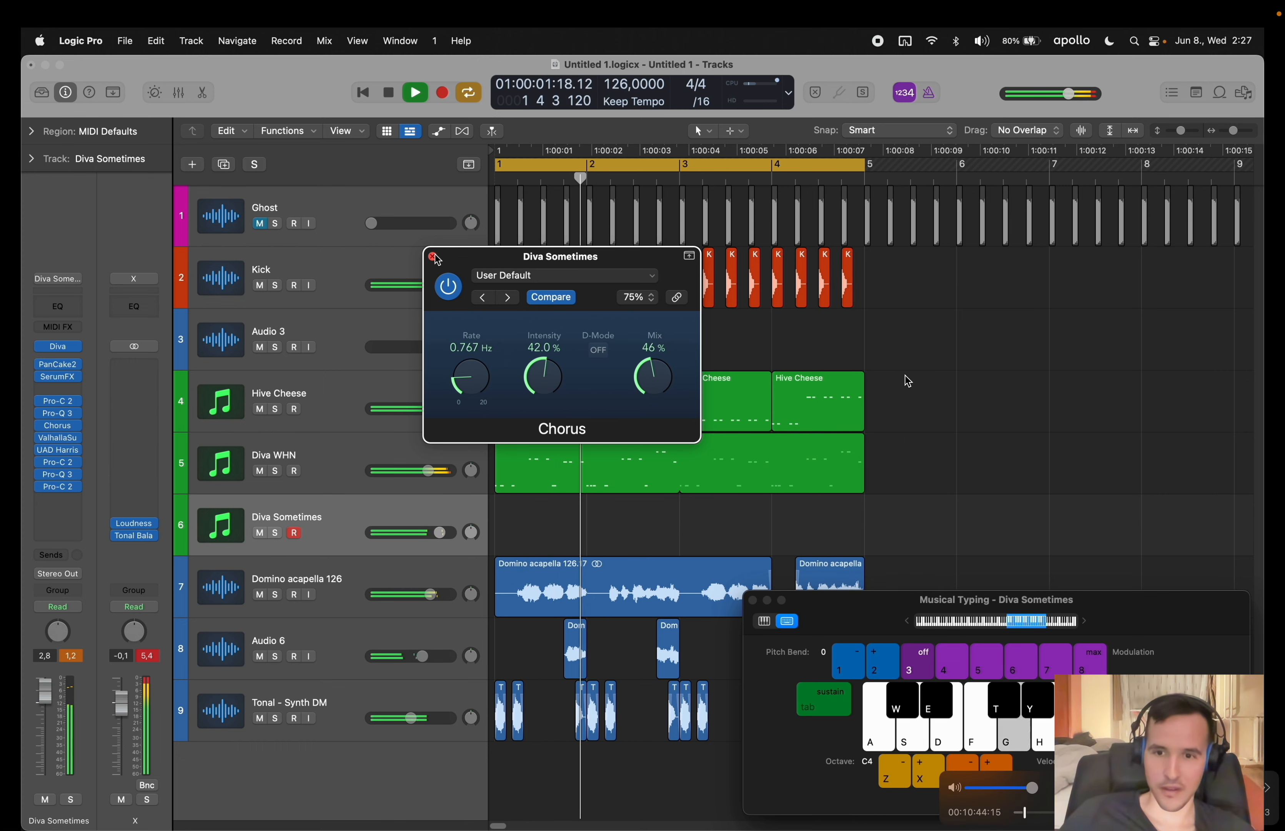
{"action": "left_click", "coordinate": [433, 257]}
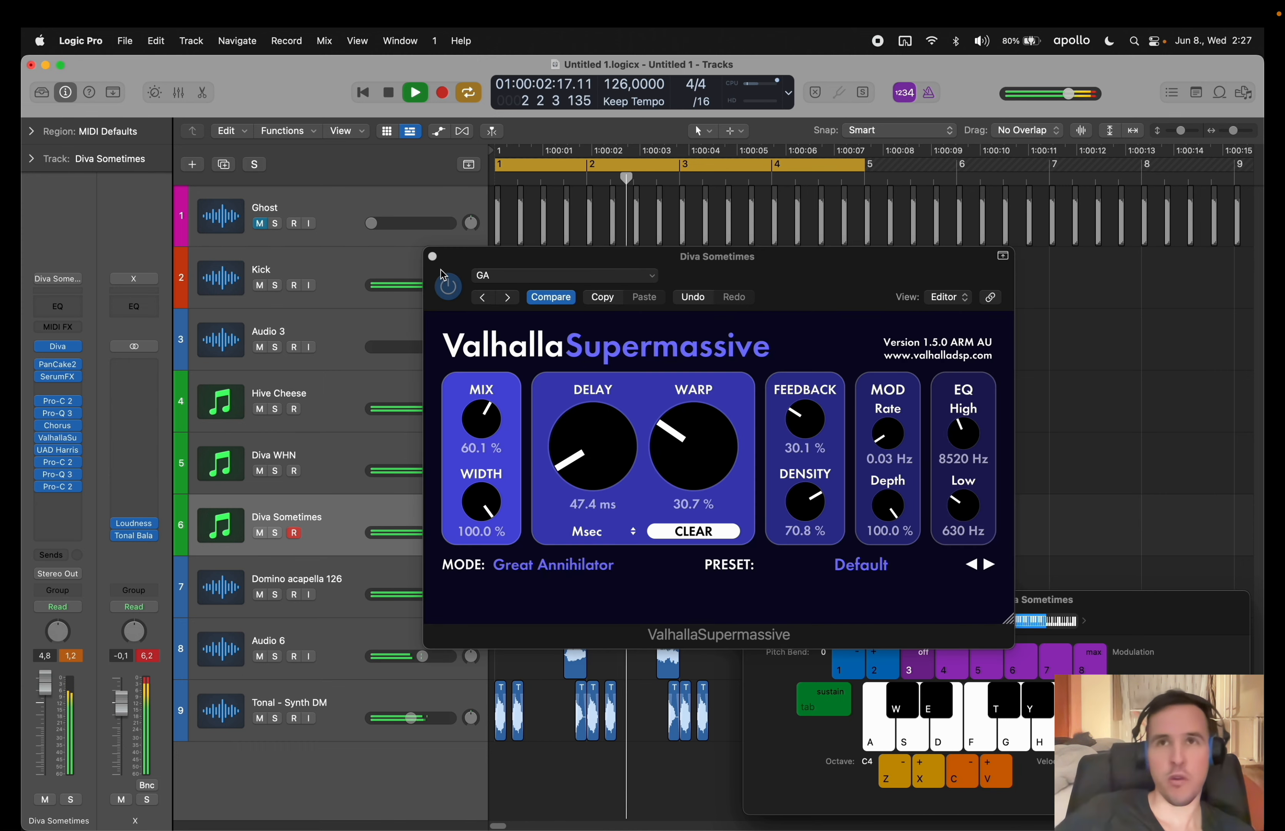
{"action": "left_click", "coordinate": [434, 258]}
- Create a one-bar MIDI region on Diva Sometimes at bar 1 and add short G4 notes at 1 2 3 and 1 4 3
{"action": "right_click", "coordinate": [529, 513]}
{"action": "left_click", "coordinate": [540, 519]}
{"action": "double_click", "coordinate": [544, 528]}
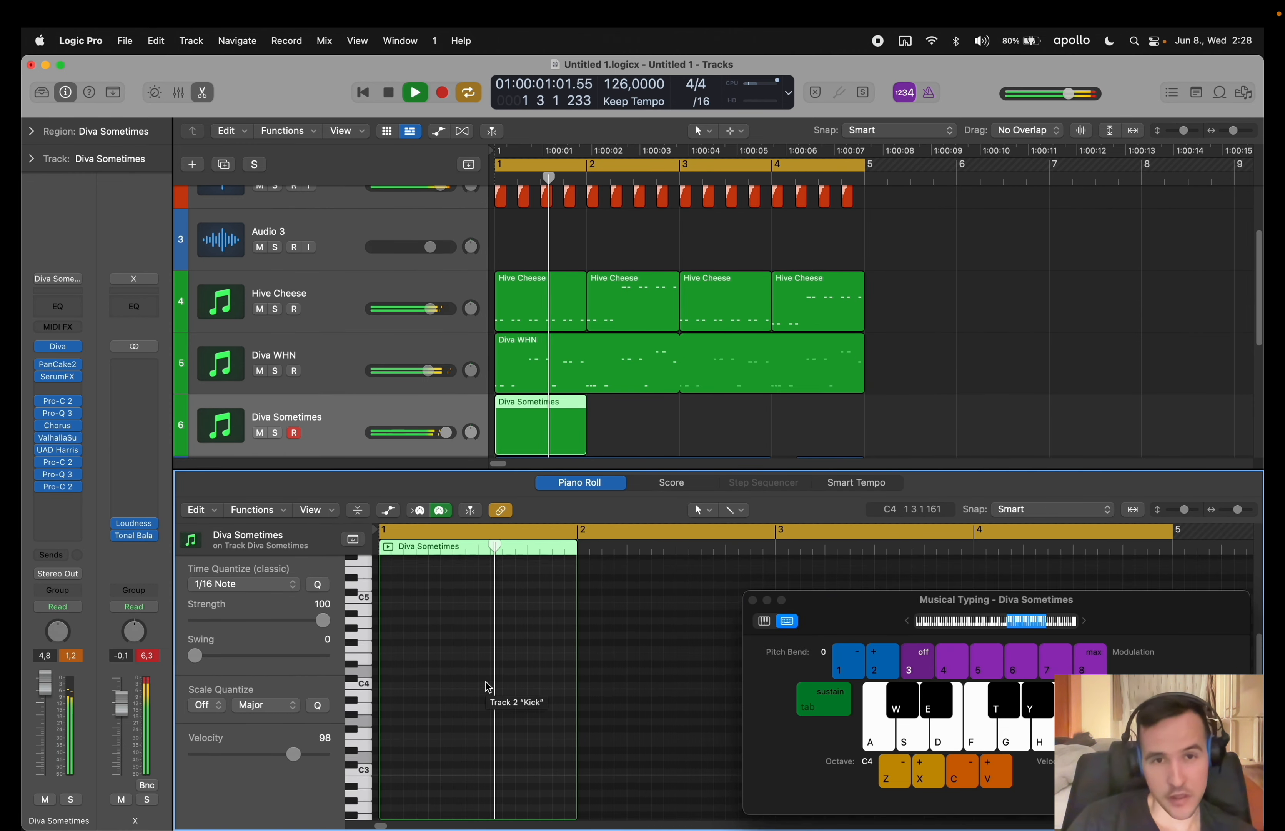
{"action": "left_click", "coordinate": [455, 640]}
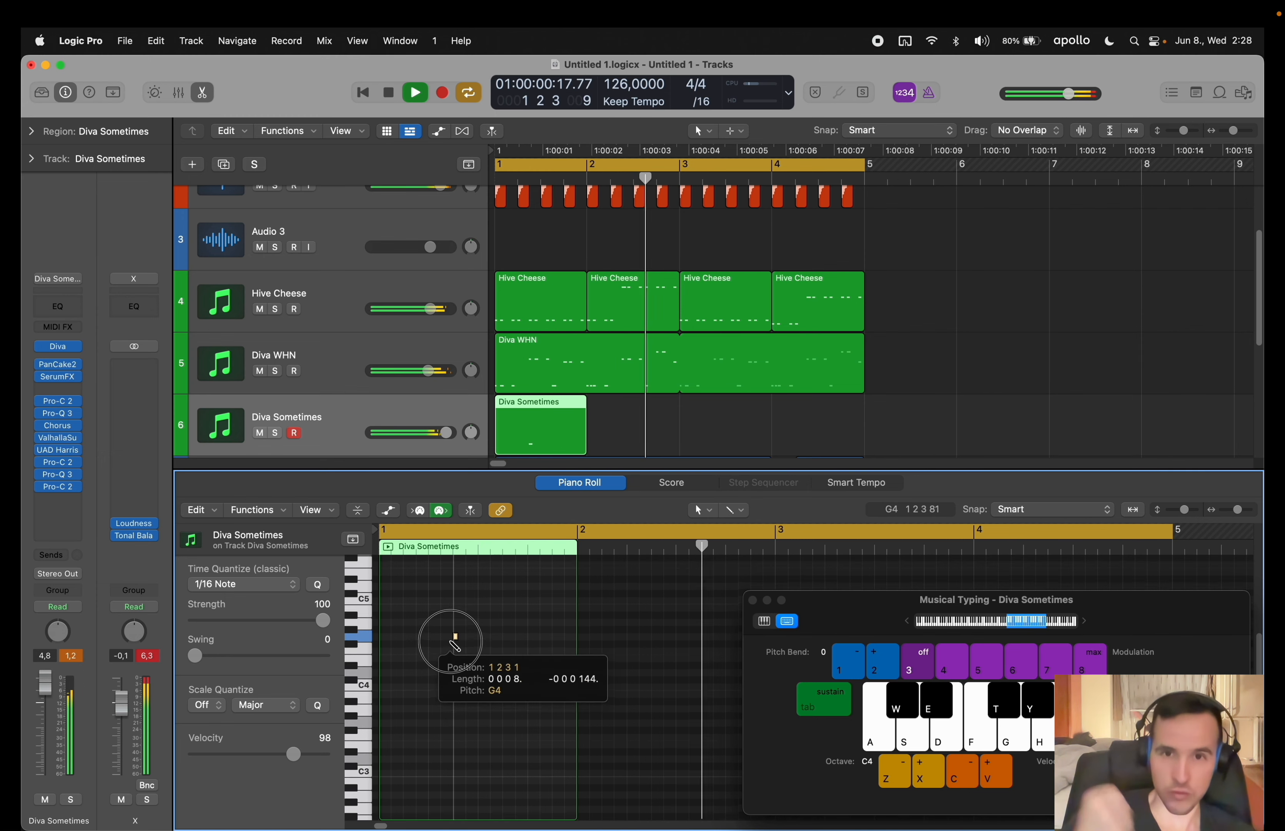
{"action": "left_click", "coordinate": [555, 639]}
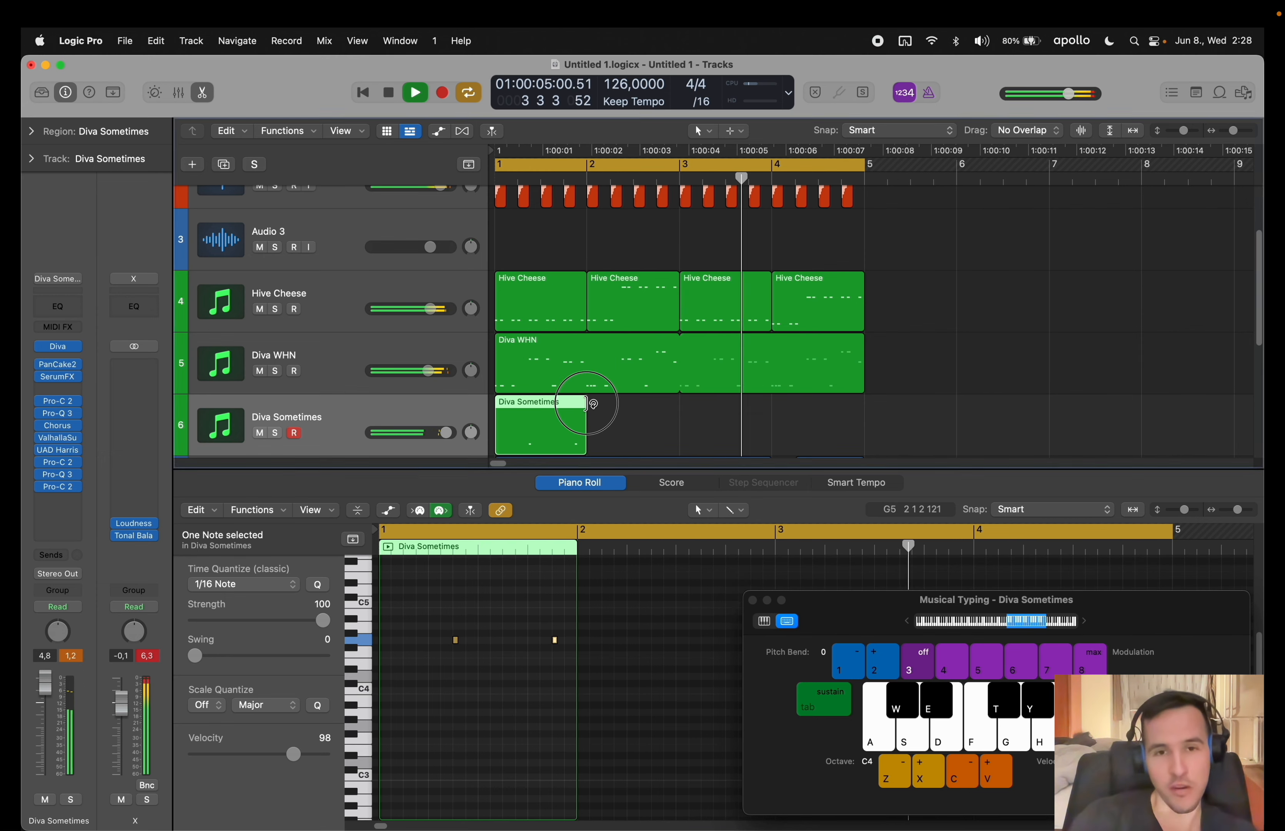
- Loop the one-bar Diva Sometimes region through bar 4, and close Musical Typing and the piano roll
{"action": "left_click_drag", "start_coordinate": [586, 405], "coordinate": [863, 415]}
{"action": "left_click", "coordinate": [907, 396]}
{"action": "key", "text": "super+k"}
{"action": "key", "text": "p"}
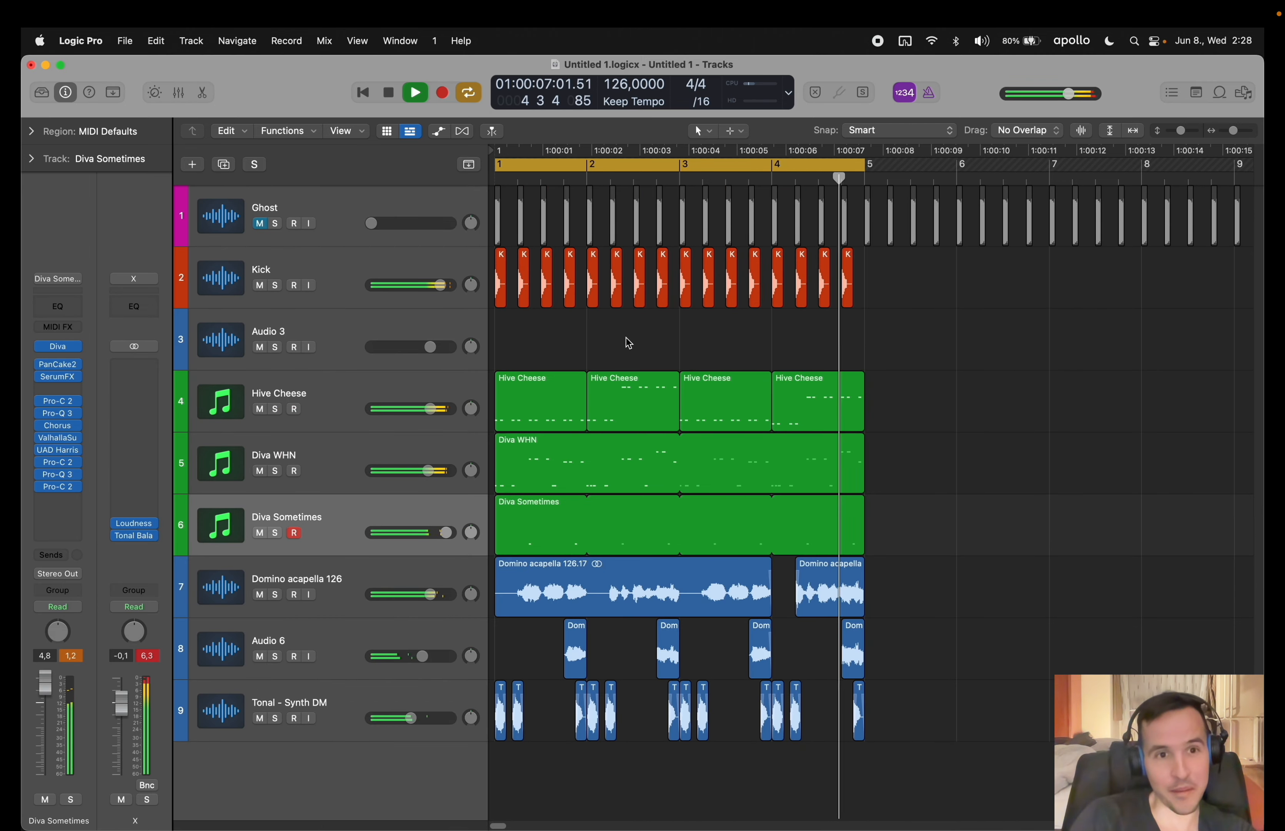
- Open the Diva Sometimes region's notes, shorten the region to its first two beats, and loop it through bar 4
{"action": "left_click", "coordinate": [549, 543]}
{"action": "key", "text": "p"}
{"action": "left_click_drag", "start_coordinate": [453, 665], "coordinate": [478, 721]}
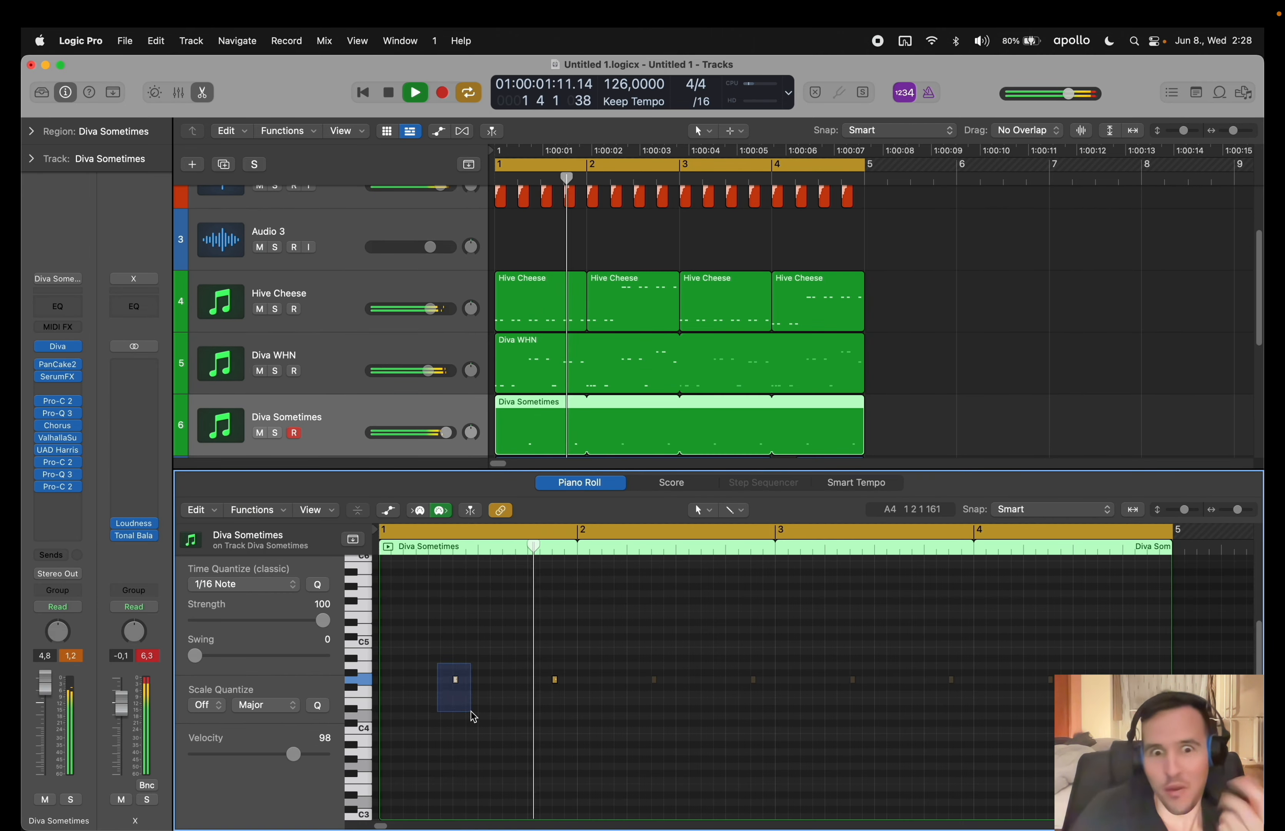
{"action": "key", "text": "super+Right"}
{"action": "key", "text": "super+Right"}
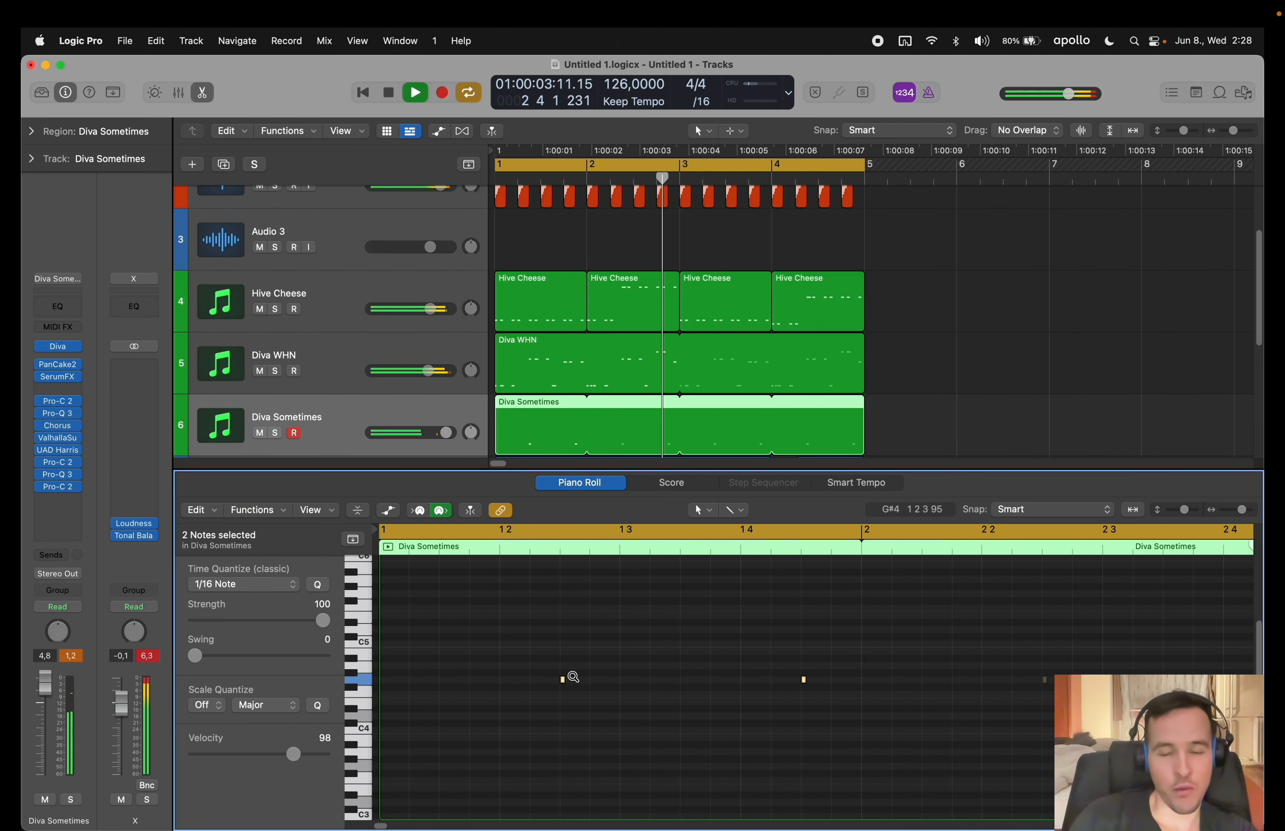
{"action": "left_click", "coordinate": [1048, 378]}
{"action": "left_click_drag", "start_coordinate": [592, 412], "coordinate": [864, 426]}
{"action": "key", "text": "Delete"}
{"action": "left_click_drag", "start_coordinate": [610, 427], "coordinate": [891, 417]}
{"action": "key", "text": "Delete"}
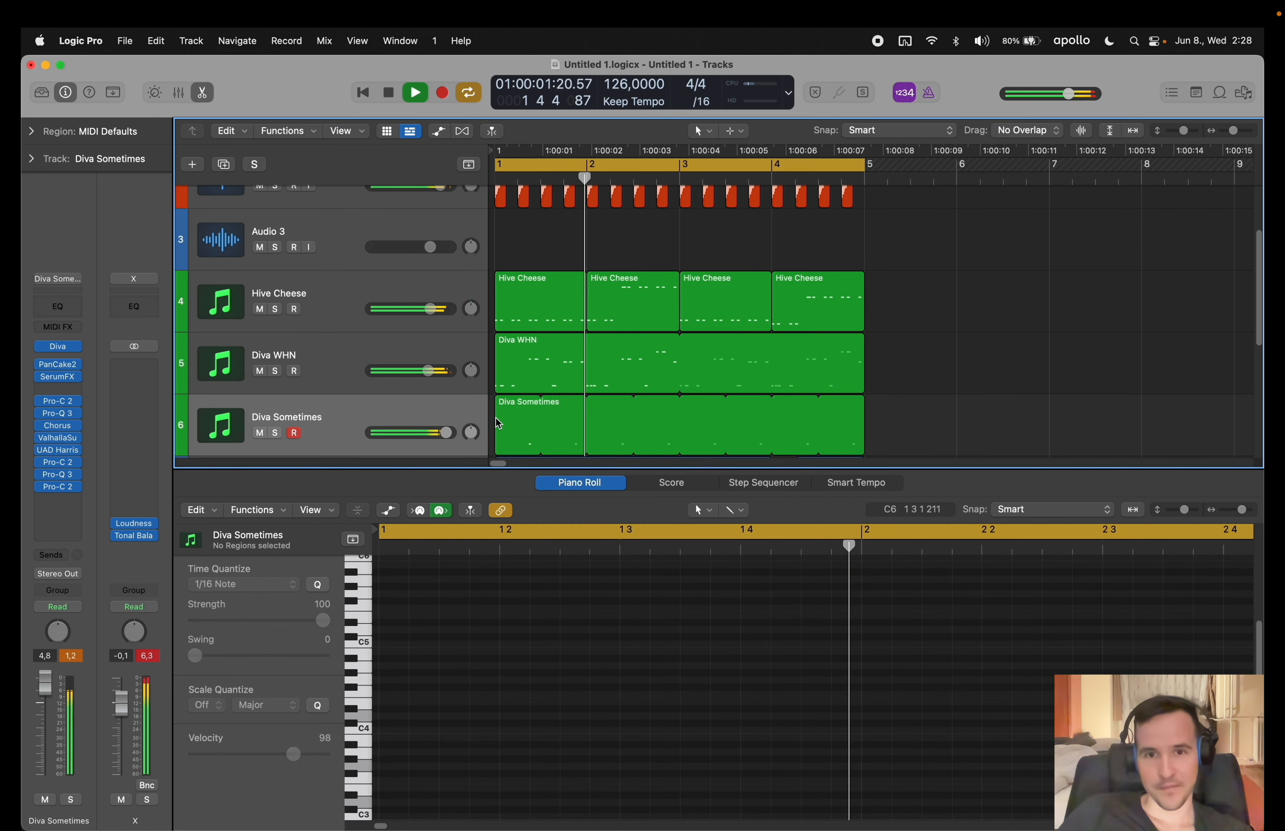
- Slightly lengthen the G4 note at 1 2 3 with Diva Sometimes temporarily soloed, and mute the track
{"action": "key", "text": "s"}
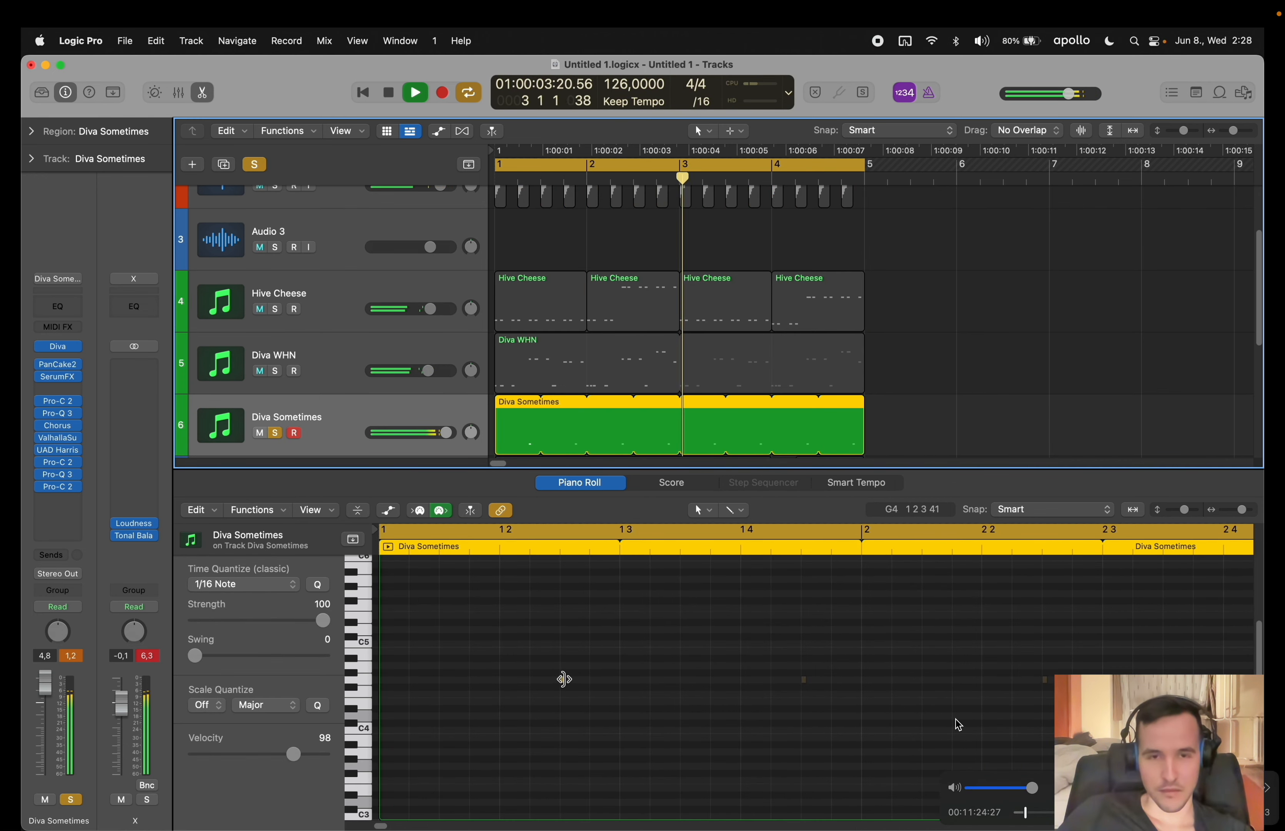
{"action": "left_click", "coordinate": [564, 679]}
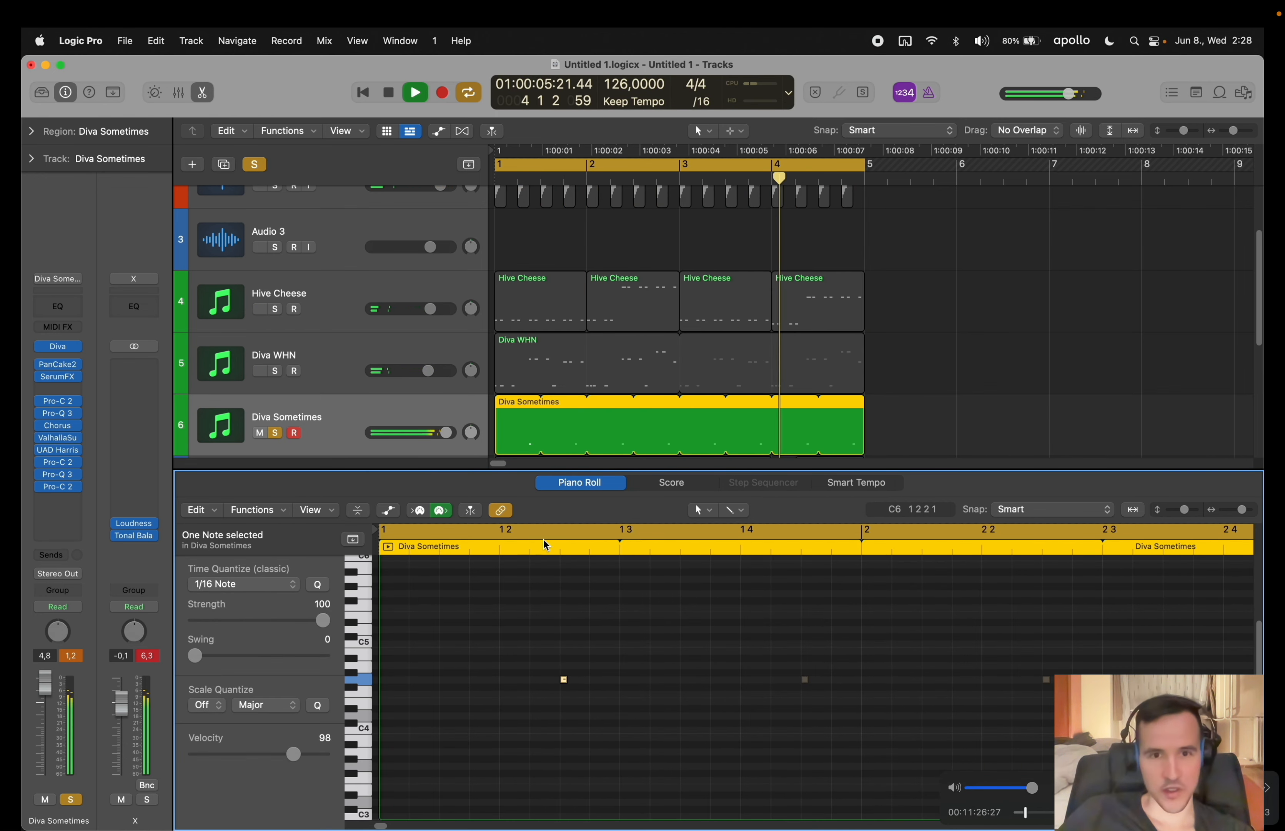
{"action": "key", "text": "s"}
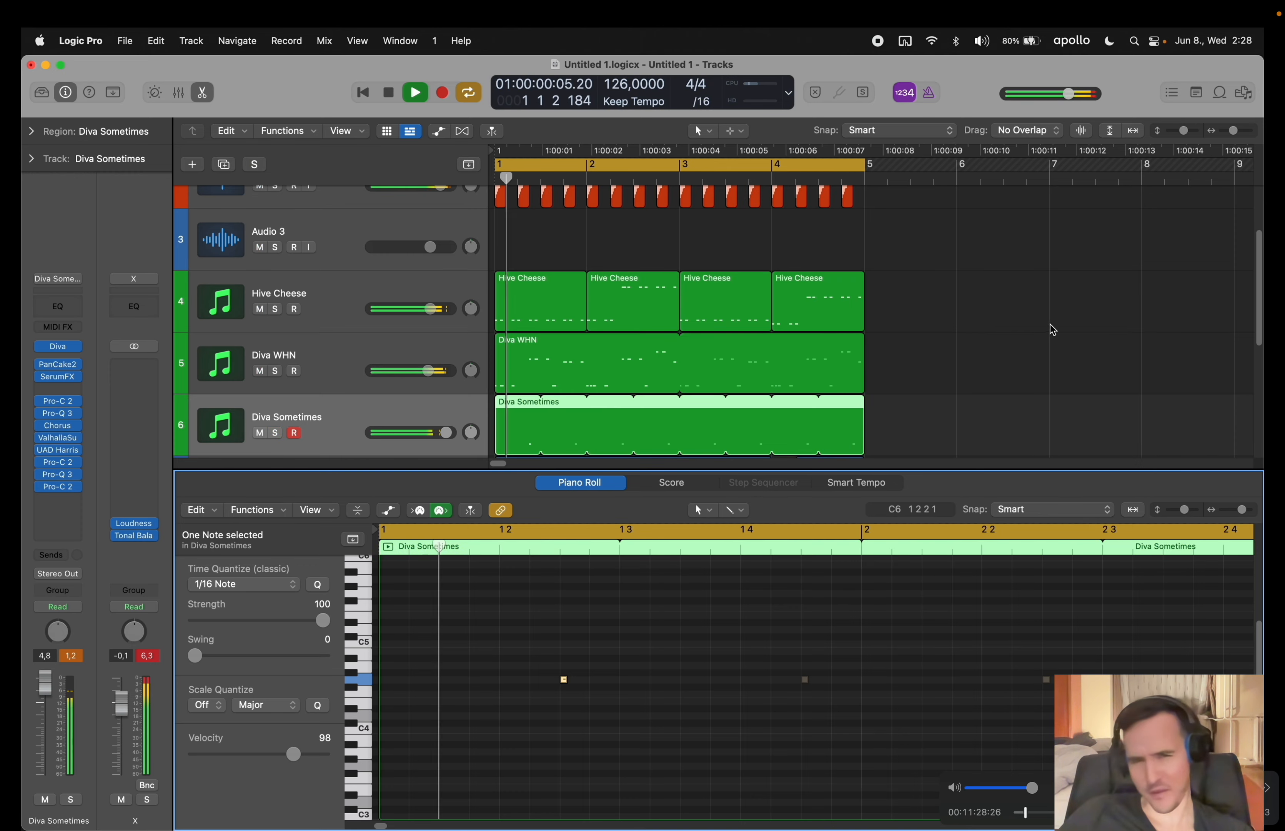
{"action": "key", "text": "e"}
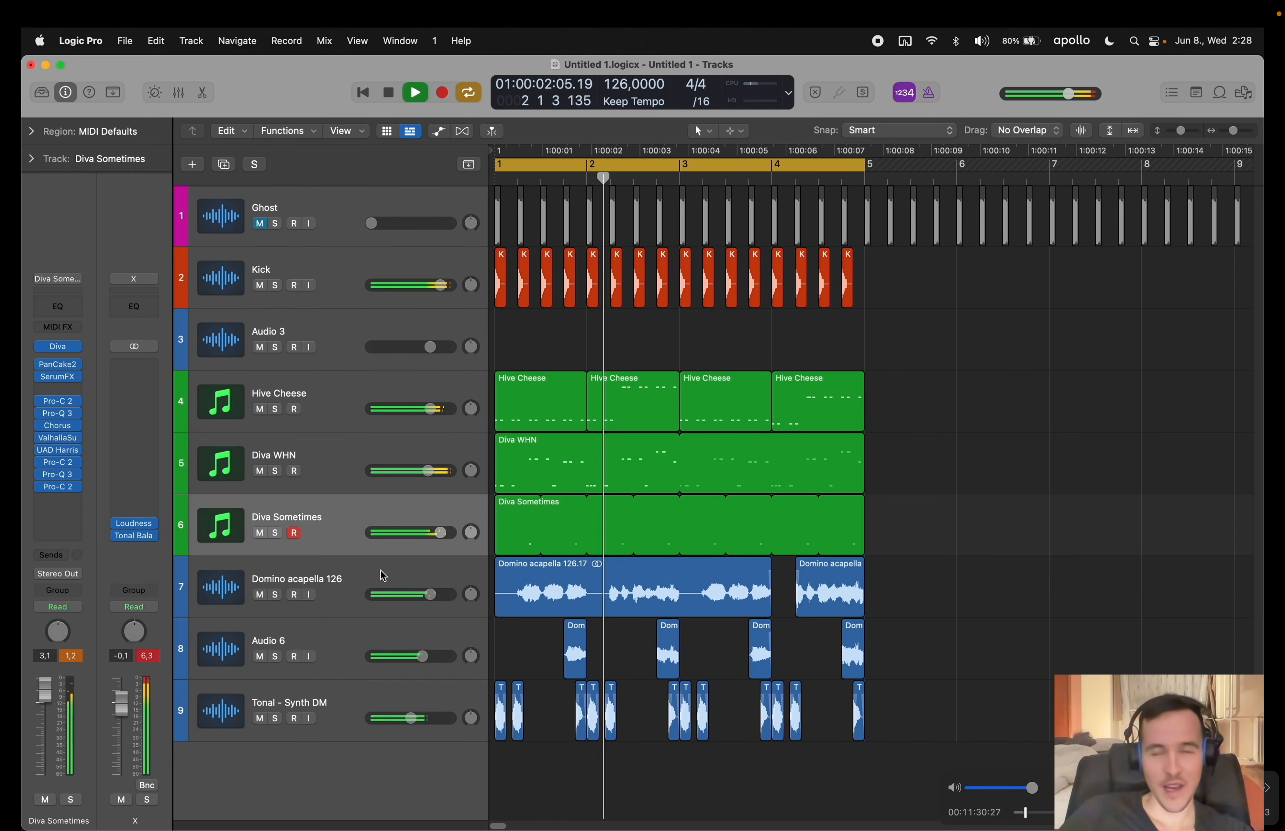
{"action": "key", "text": "ctrl+m"}
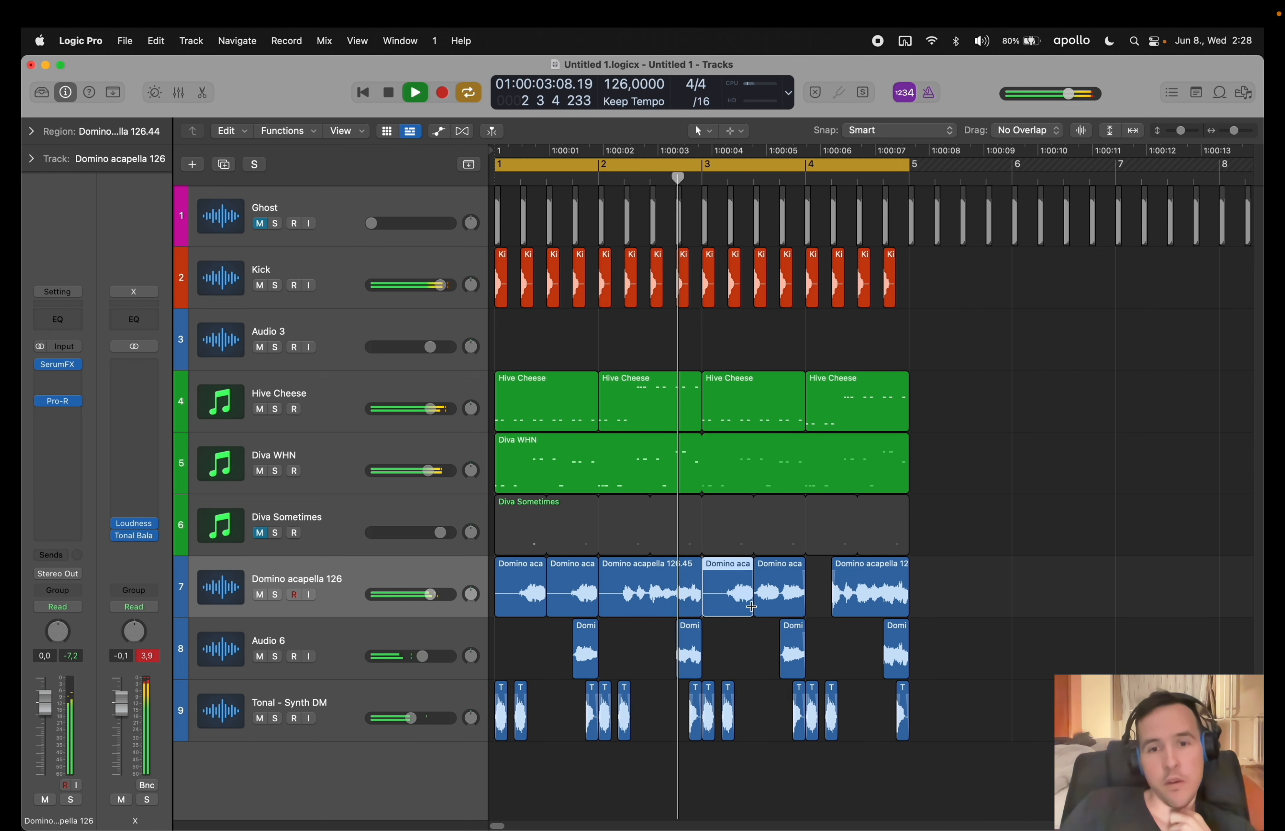
- Copy the half-bar Domino acapella region at the start of bar 3 into the second half of bar 3 and stop playback
{"action": "left_click_drag", "start_coordinate": [752, 602], "coordinate": [801, 604], "text": "alt"}
{"action": "left_click", "coordinate": [1045, 542]}
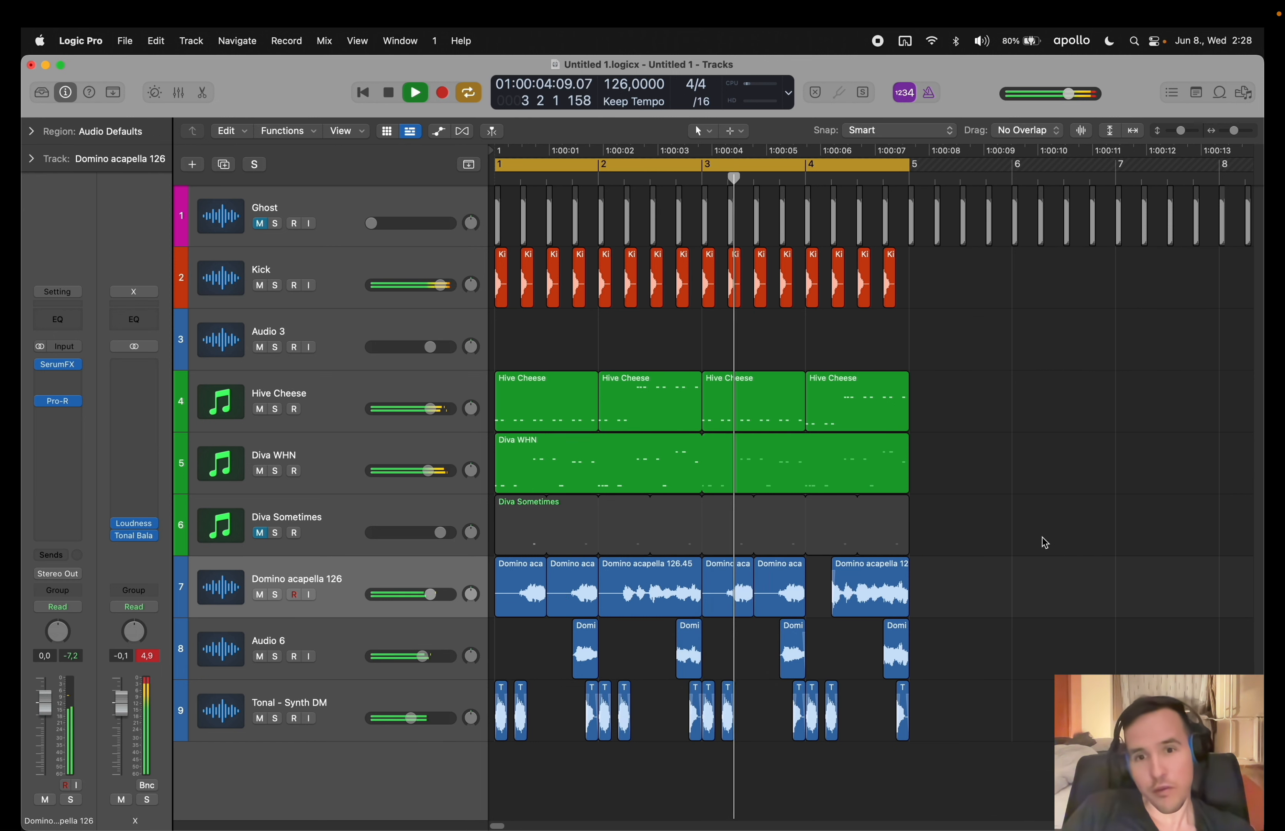
{"action": "key", "text": "space"}
- Copy the half-bar acapella region at 1 3 onto the Audio 6 track at 1 3 and 3 3, and play the loop
{"action": "left_click_drag", "start_coordinate": [576, 612], "coordinate": [781, 665], "text": "alt"}
{"action": "left_click", "coordinate": [947, 616]}
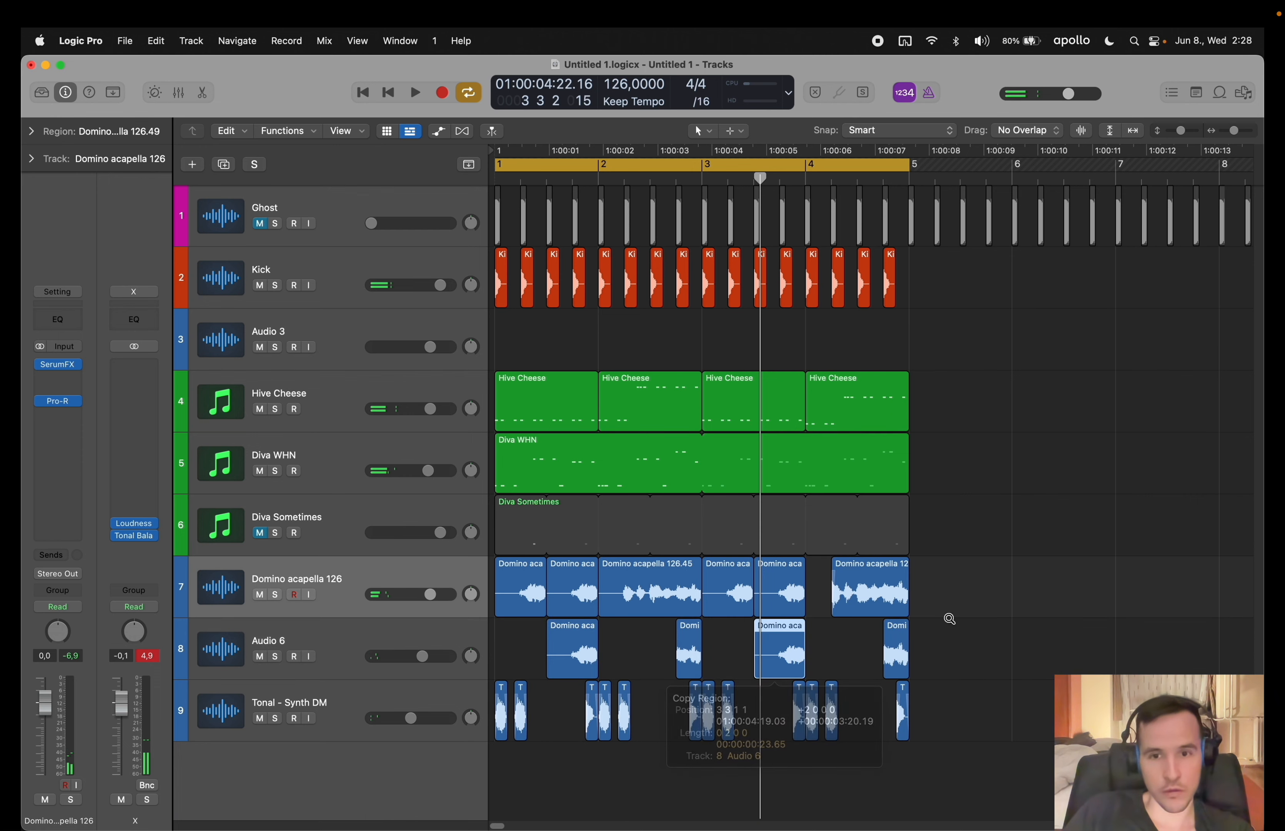
{"action": "key", "text": "space"}
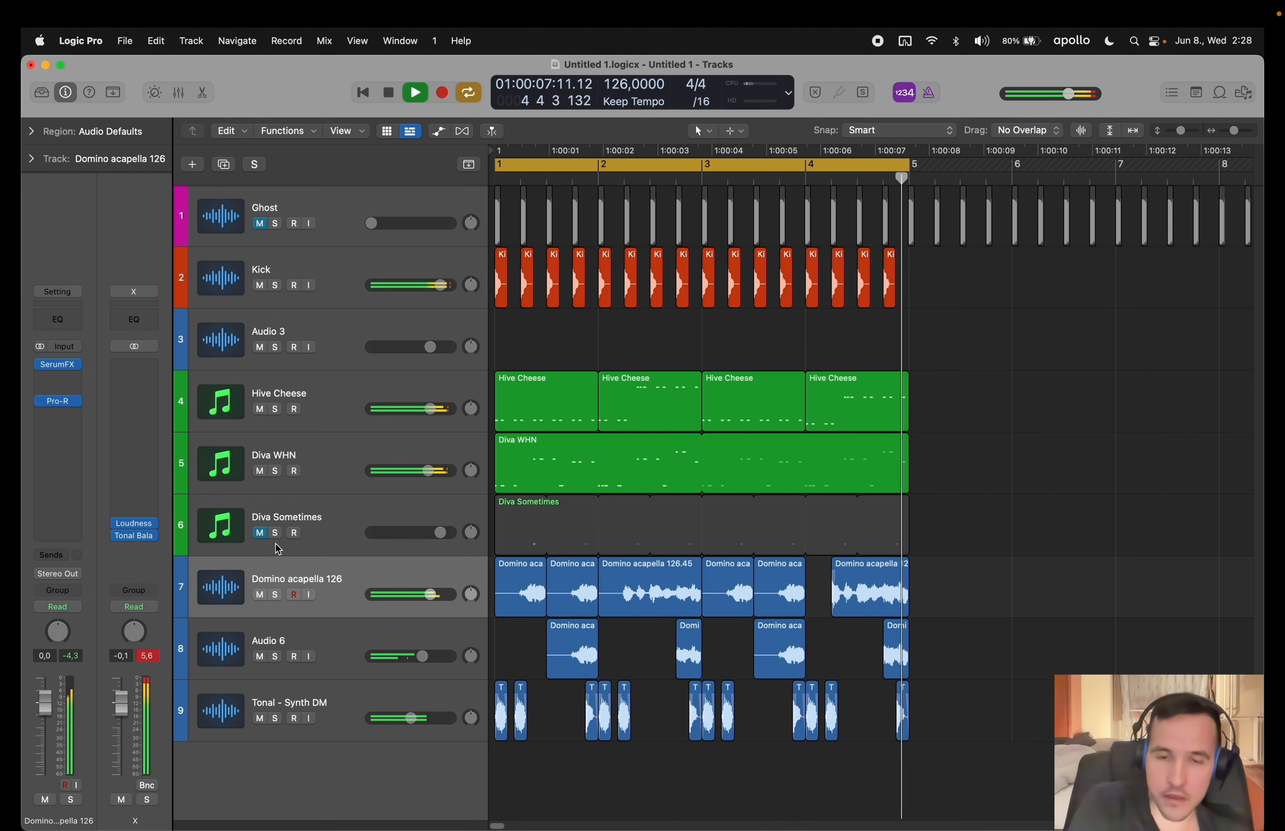
- Audition the loop with Diva Sometimes unmuted, mute it again, and select its track
{"action": "left_click", "coordinate": [263, 538]}
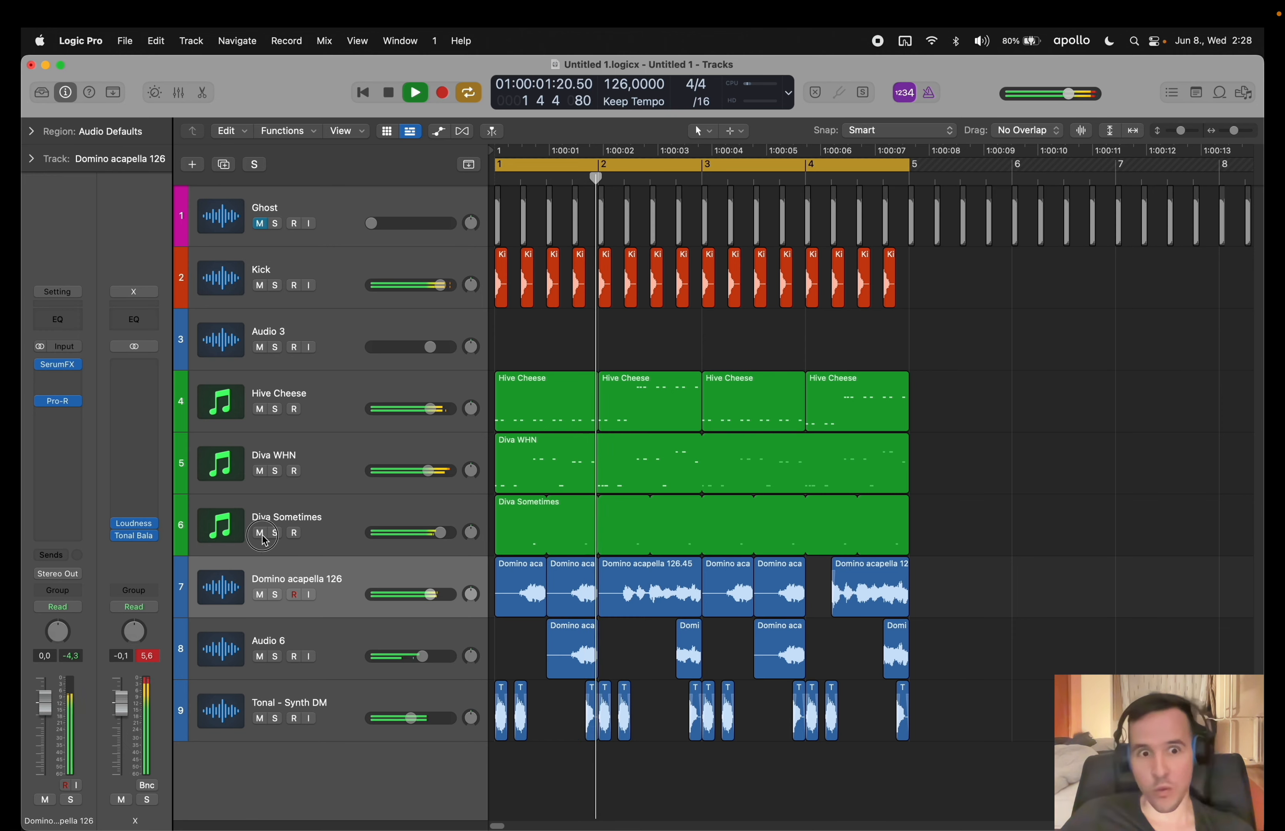
{"action": "left_click", "coordinate": [259, 533]}
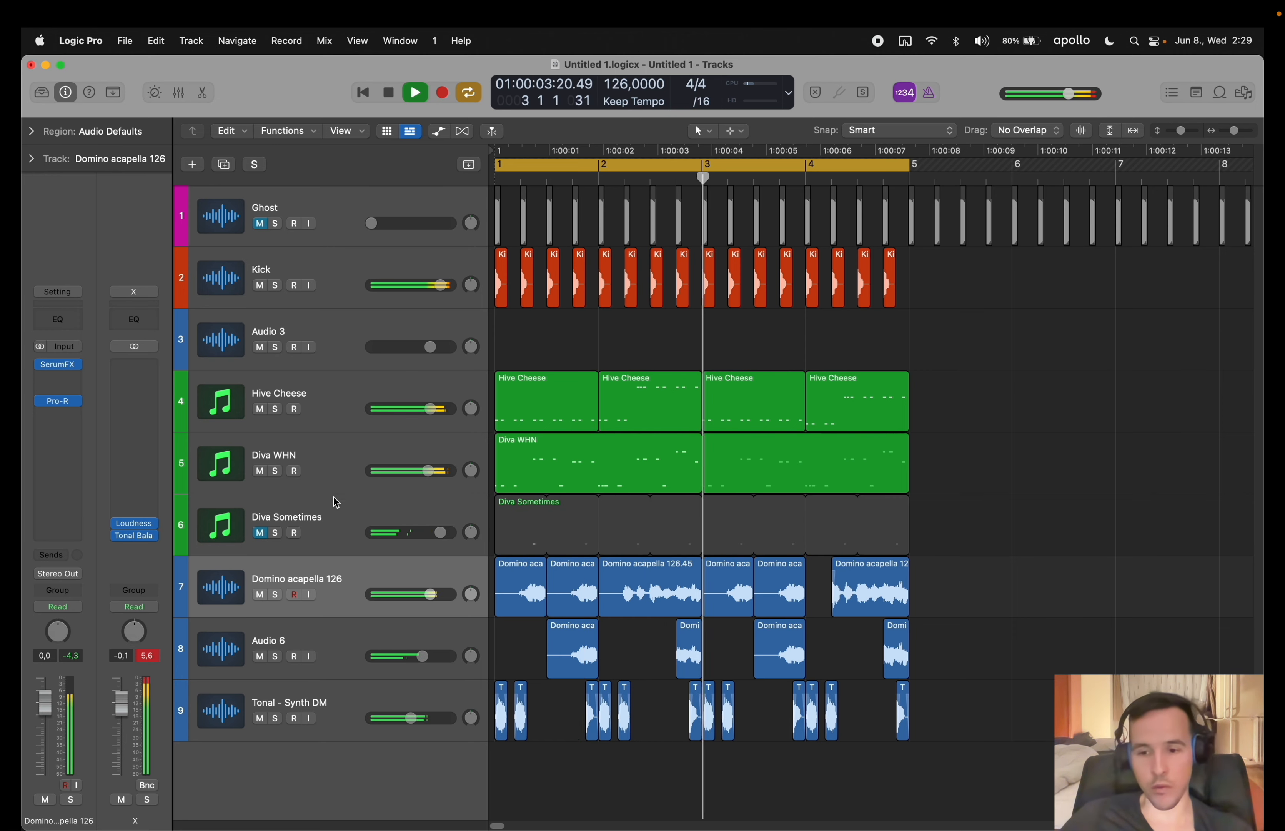
{"action": "left_click", "coordinate": [333, 520]}
{"action": "key", "text": "alt+super+a"}
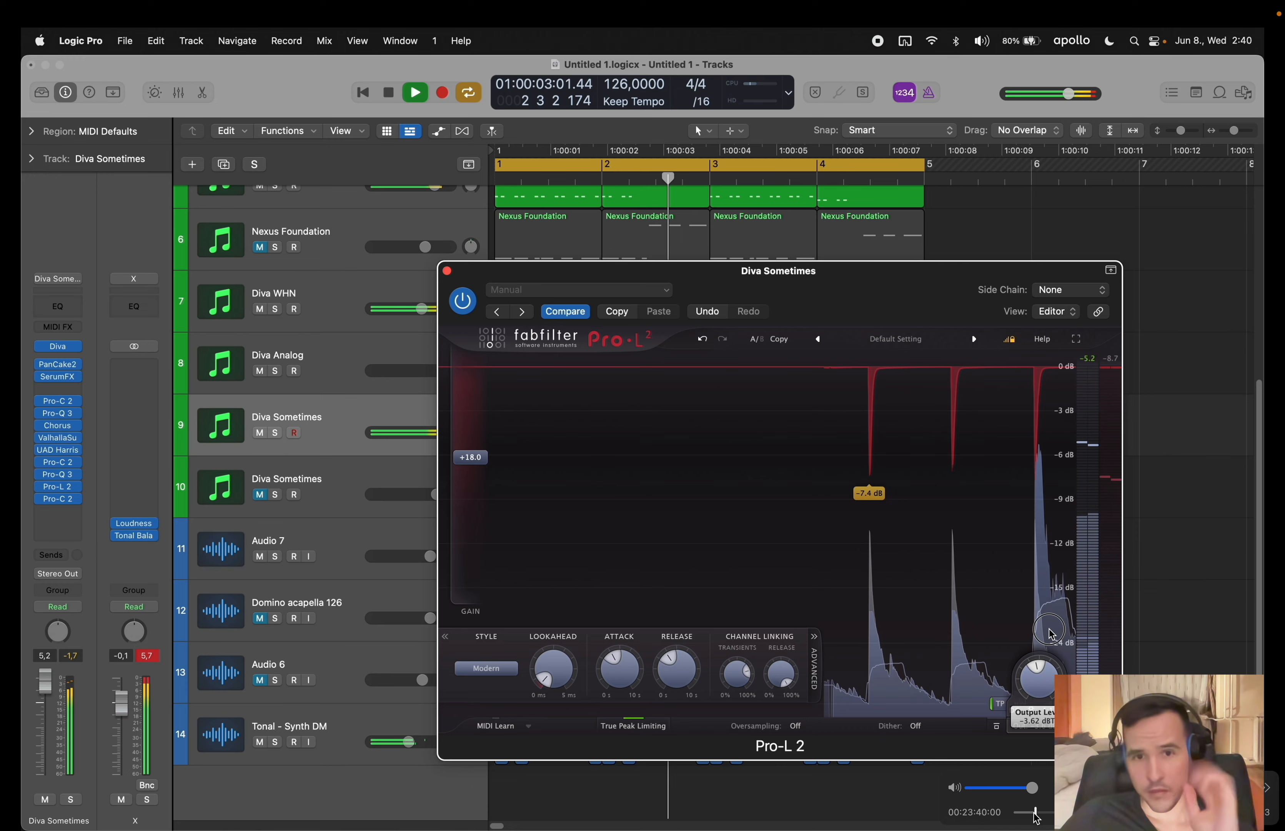
- Toggle the mute on the active Diva Sometimes track, and split off its half-bar section from 2 3 to 3 1 as a separate region
{"action": "left_click_drag", "start_coordinate": [656, 424], "coordinate": [713, 421]}
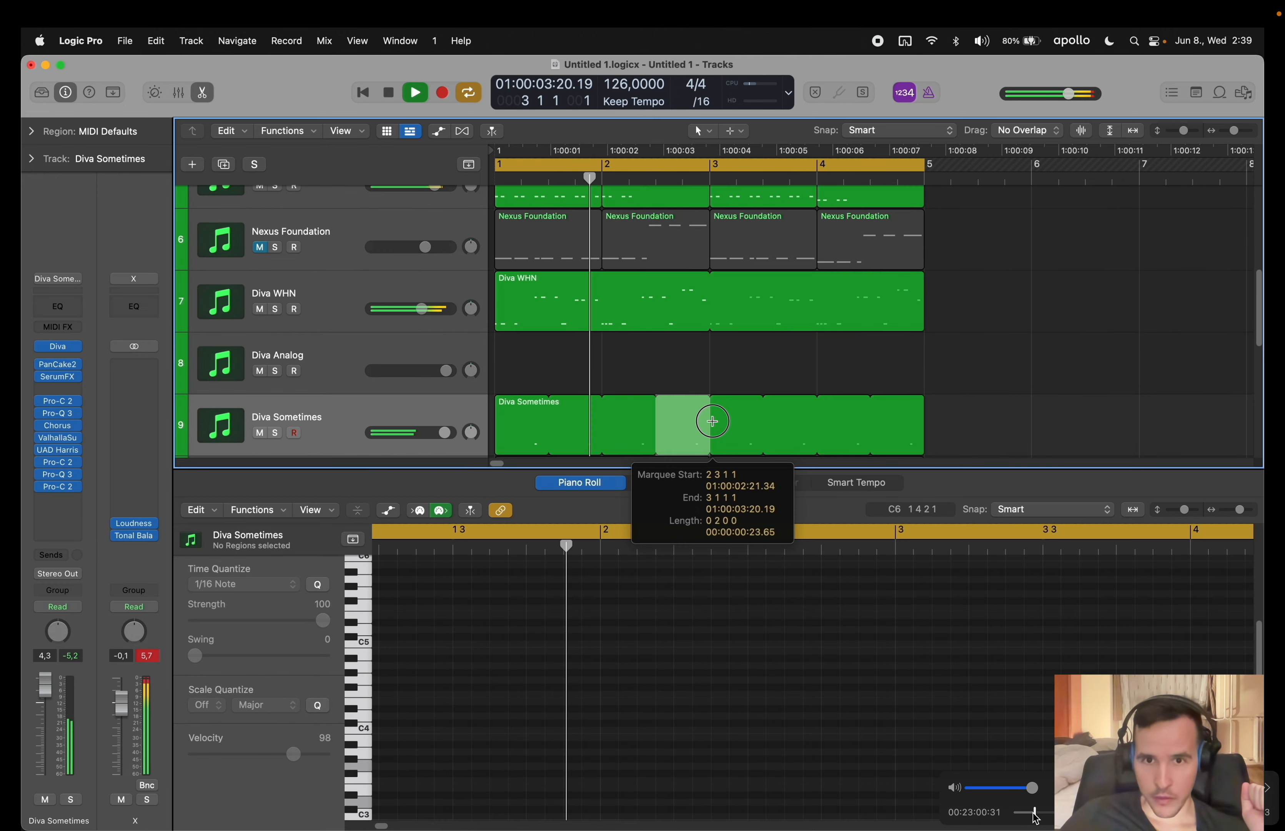
{"action": "left_click", "coordinate": [714, 421]}
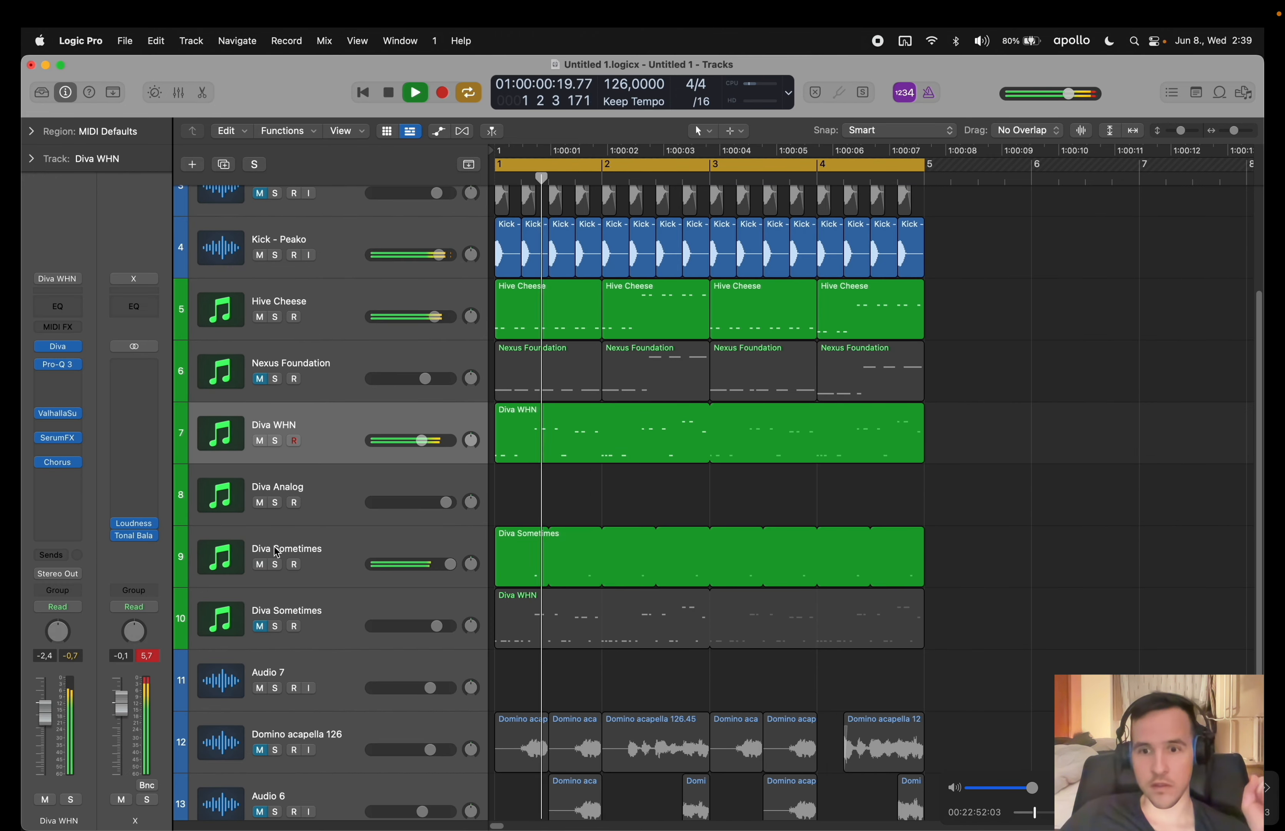
{"action": "left_click", "coordinate": [260, 564]}
{"action": "left_click", "coordinate": [702, 557]}
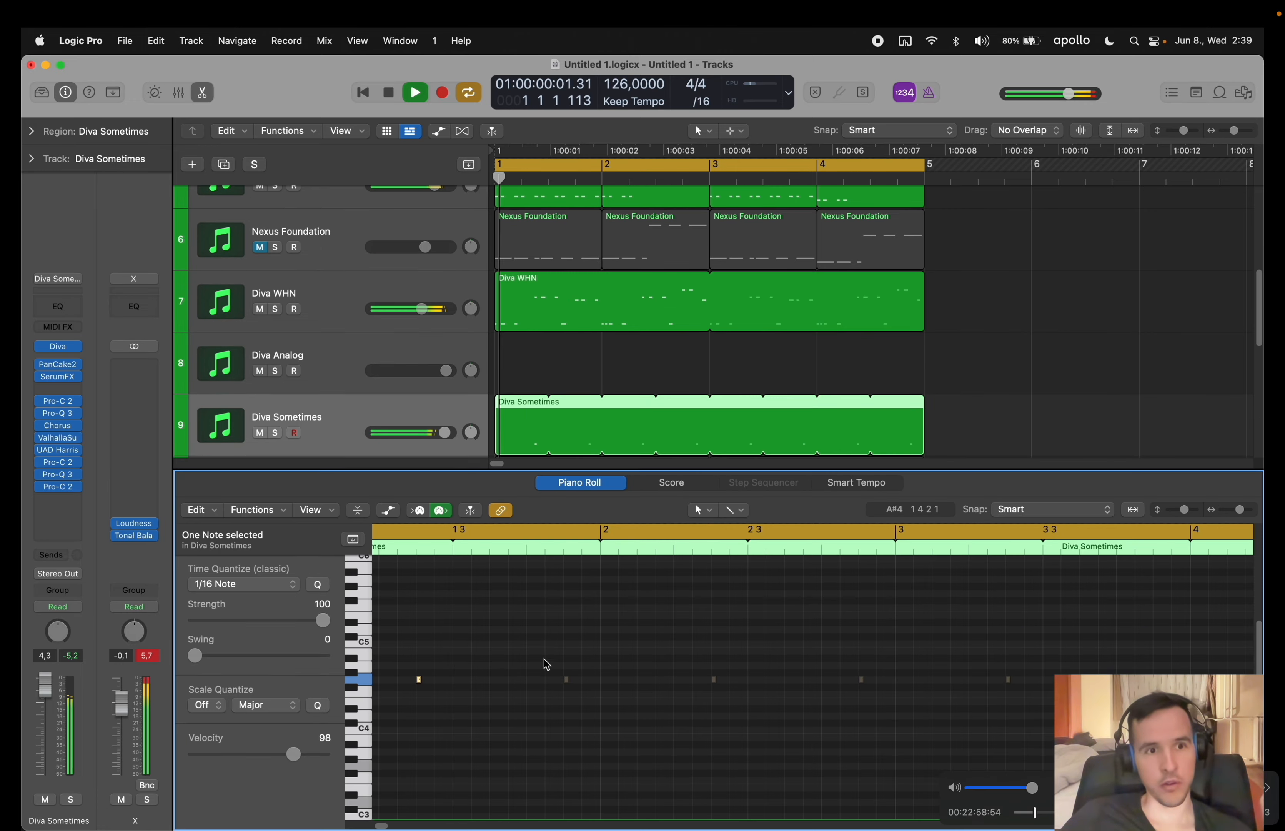
{"action": "left_click_drag", "start_coordinate": [656, 424], "coordinate": [712, 421]}
{"action": "left_click", "coordinate": [705, 421]}
- Add an extra note near the end of the split Diva Sometimes section, and copy that half-bar region to 4 3
{"action": "left_click", "coordinate": [810, 680], "text": "super"}
{"action": "left_click_drag", "start_coordinate": [831, 682], "coordinate": [819, 682]}
{"action": "key", "text": "p"}
{"action": "left_click_drag", "start_coordinate": [683, 421], "coordinate": [898, 421]}
{"action": "left_click", "coordinate": [877, 368]}
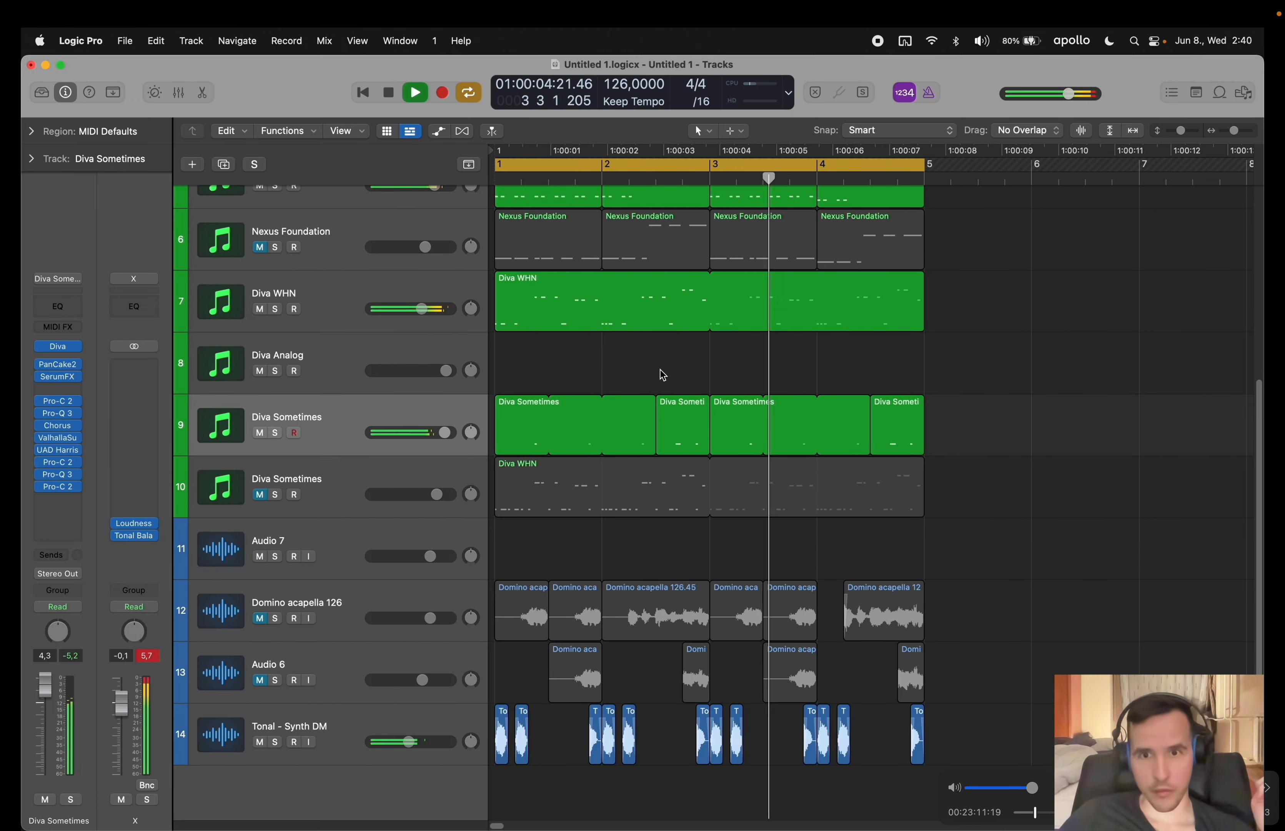
- Open and close the Valhalla plug-in on Diva Sometimes, and raise the track's volume to 5.2 dB
{"action": "left_click", "coordinate": [57, 438]}
{"action": "left_click", "coordinate": [436, 257]}
{"action": "left_click_drag", "start_coordinate": [46, 685], "coordinate": [46, 682]}
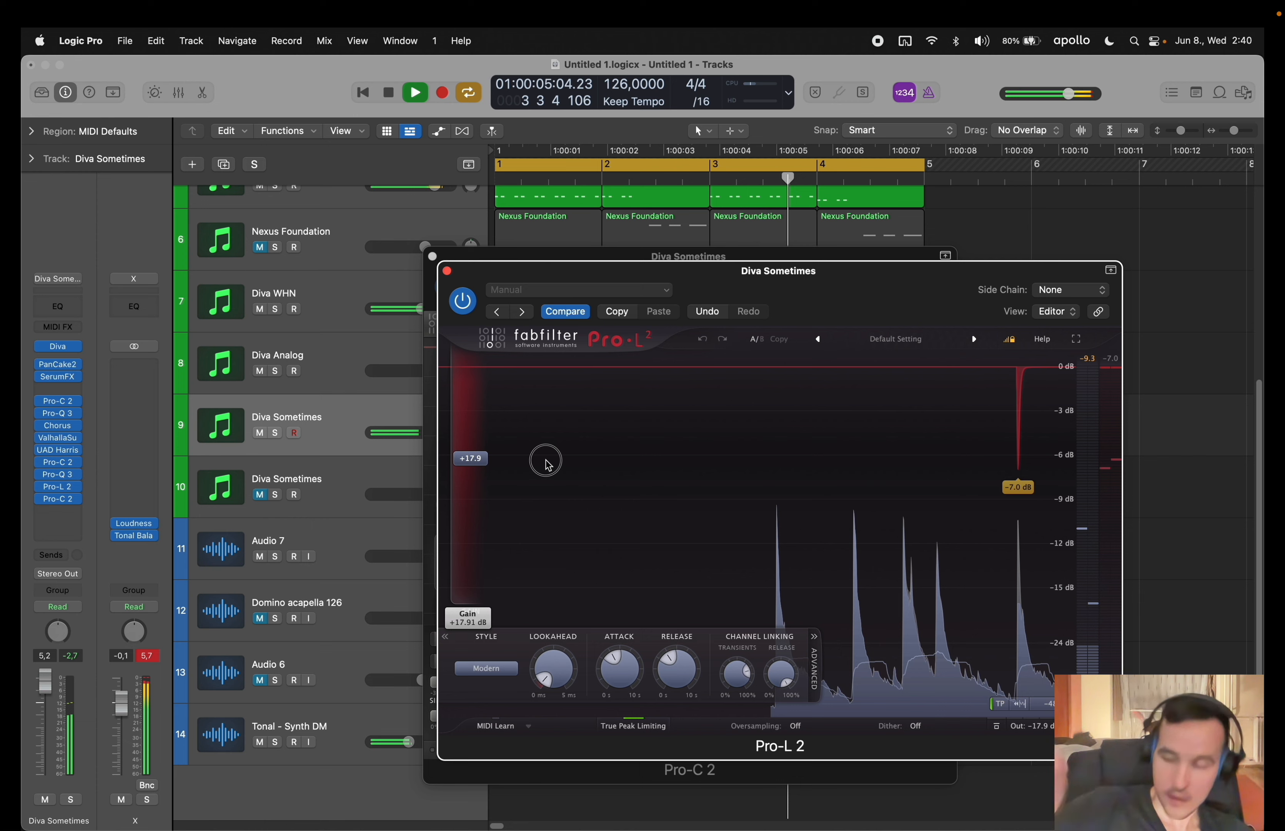
- Set the Pro-L 2 gain on Diva Sometimes to +18.0 dB, close its plug-in windows, and reopen Pro-L 2
{"action": "left_click_drag", "start_coordinate": [547, 464], "coordinate": [545, 459]}
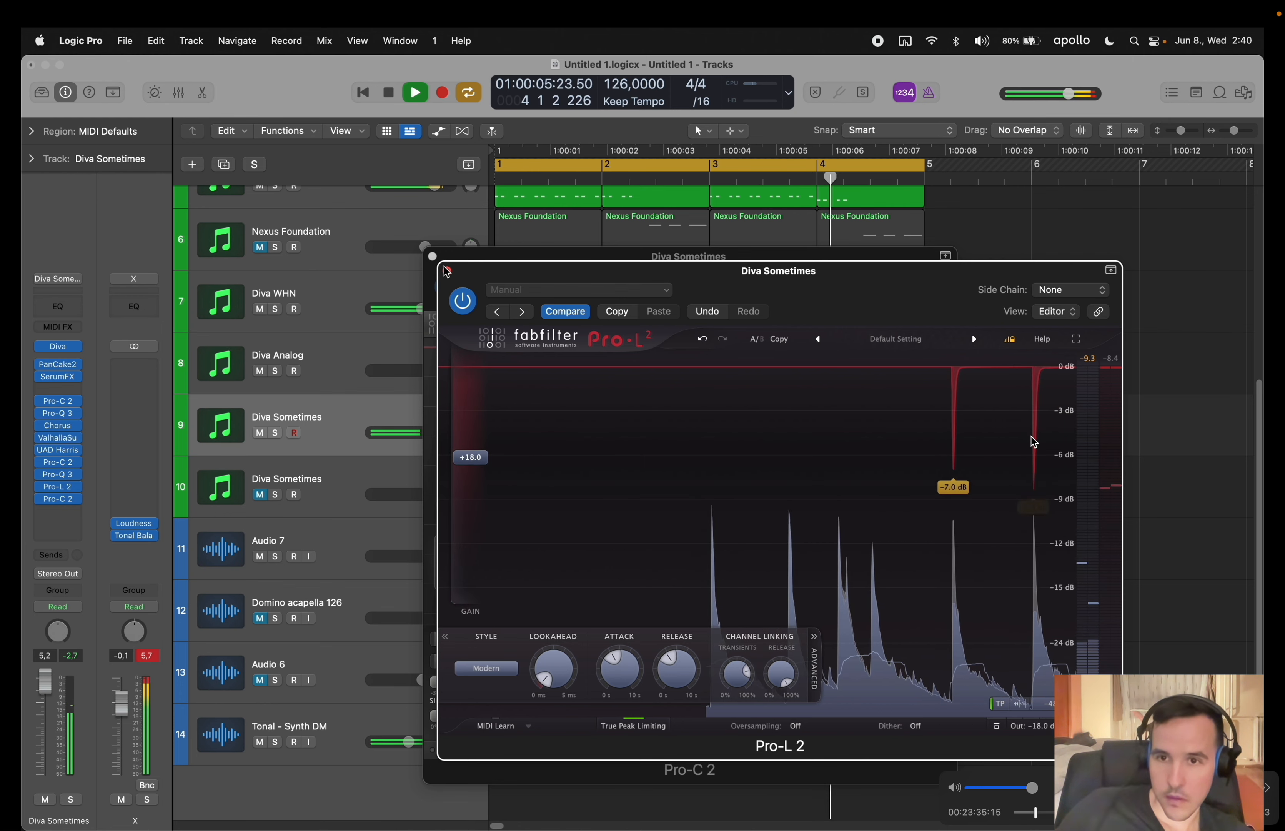
{"action": "key", "text": "super+w"}
{"action": "key", "text": "super+w"}
{"action": "left_click", "coordinate": [58, 486]}
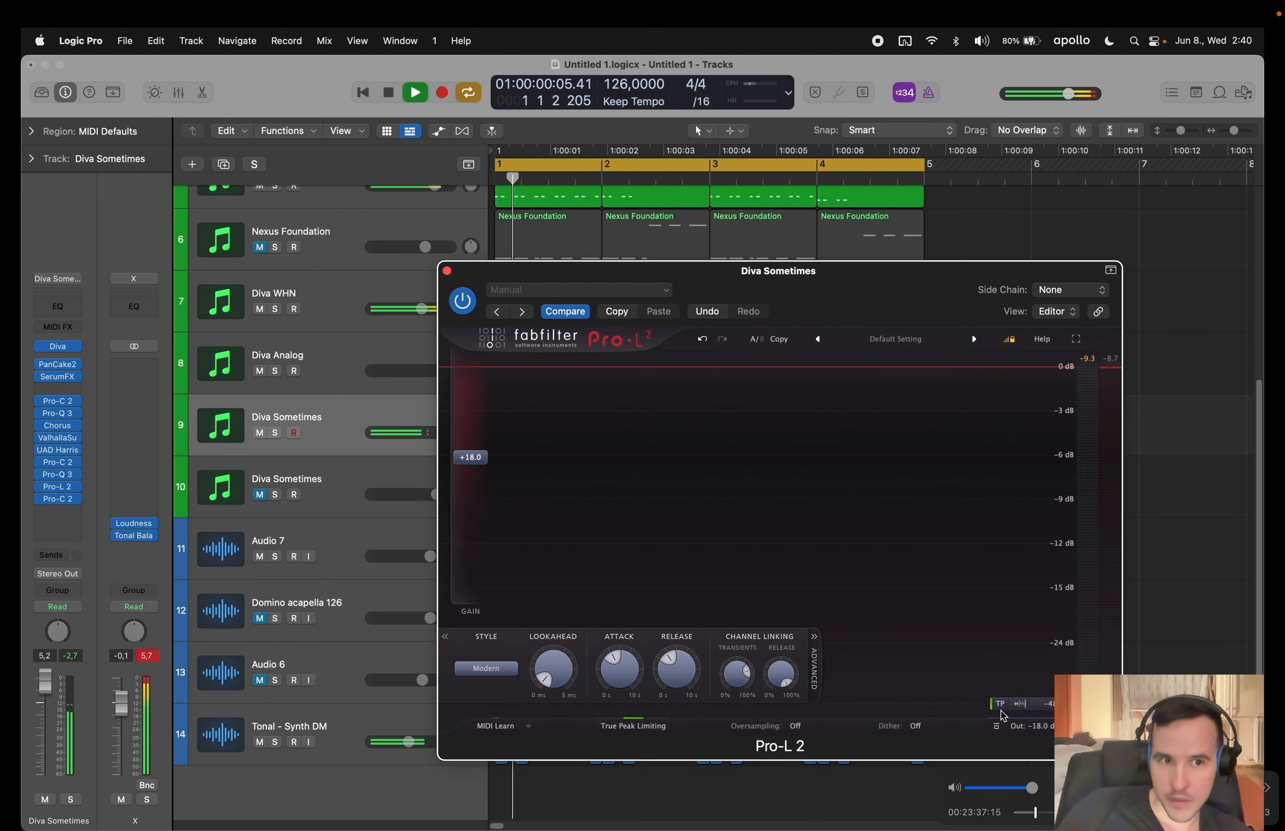
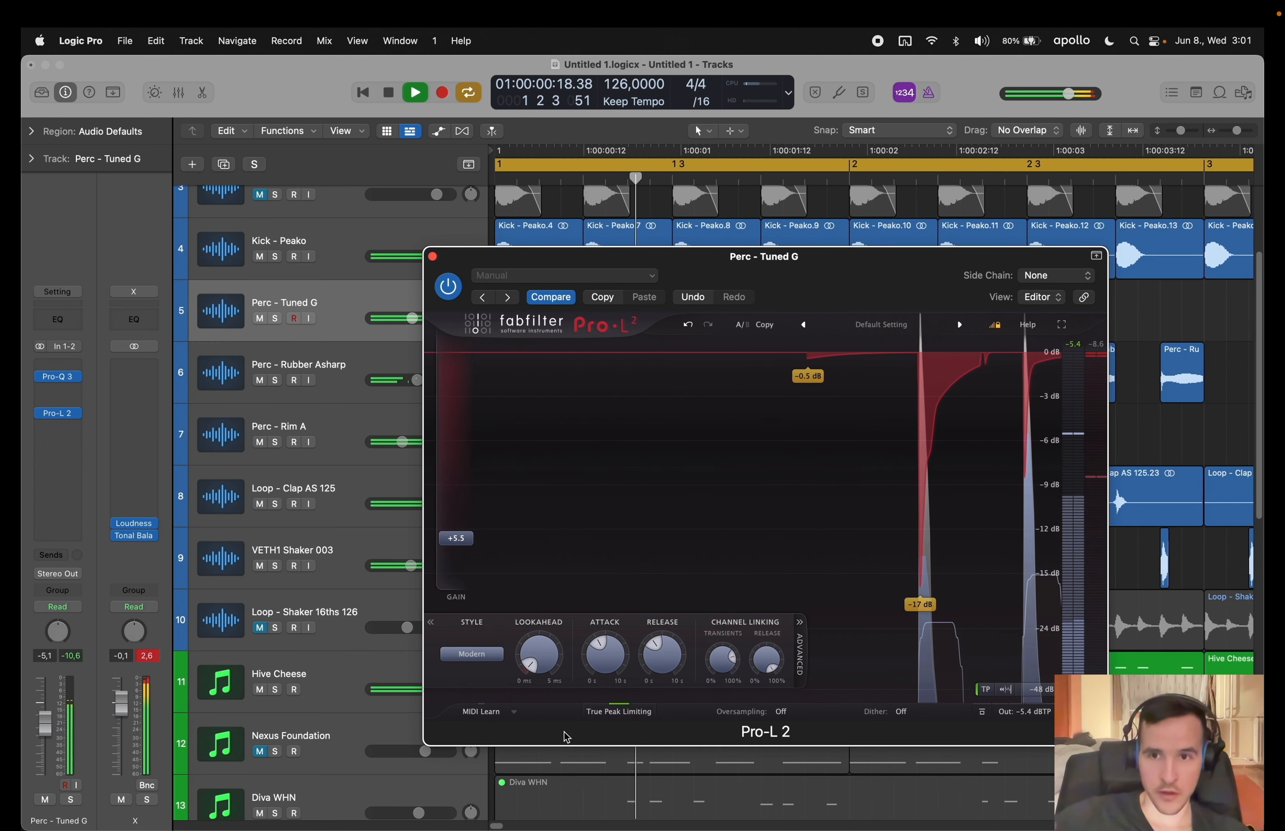
- Shorten the Pro-L 2 release on Perc - Tuned G, disable True Peak Limiting, choose an oversampling option, and close the limiter
{"action": "left_click_drag", "start_coordinate": [664, 660], "coordinate": [676, 697]}
{"action": "left_click", "coordinate": [631, 714]}
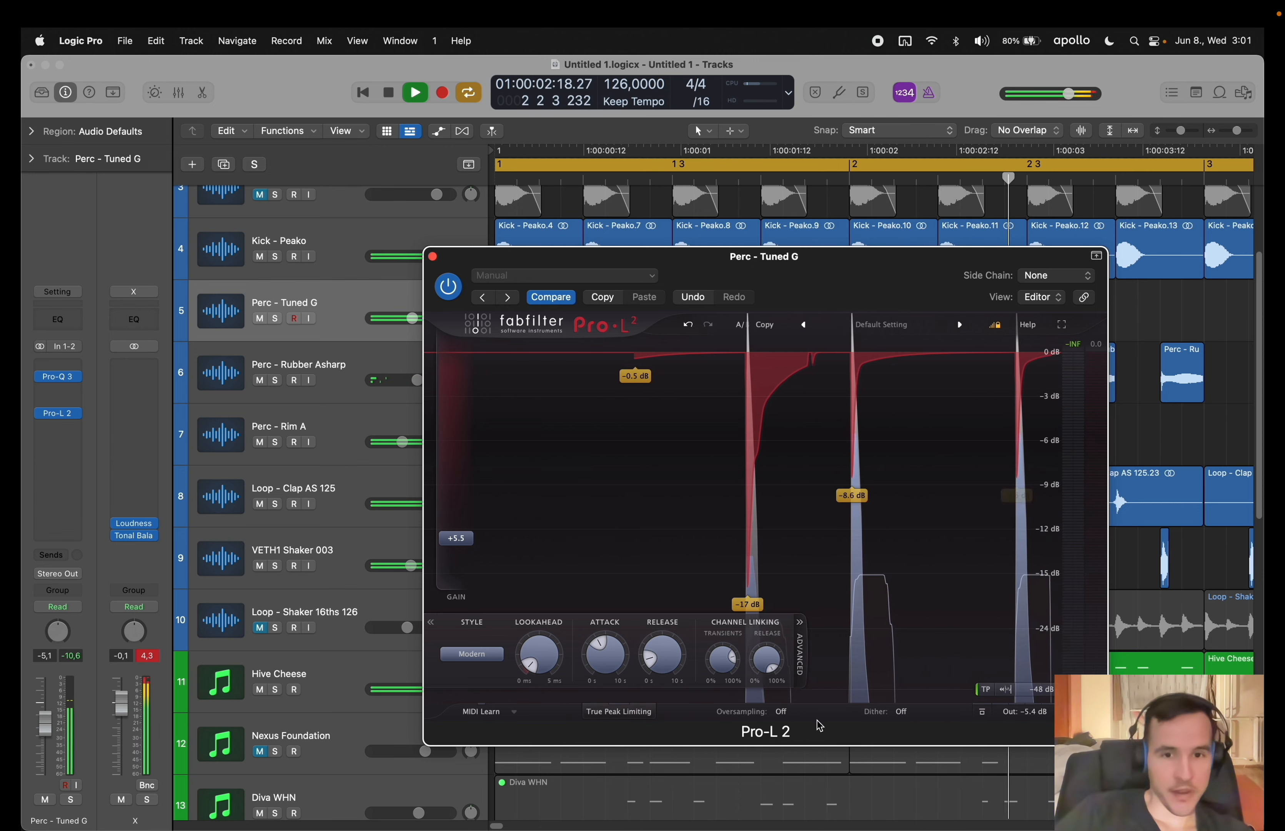
{"action": "left_click", "coordinate": [781, 712]}
{"action": "left_click", "coordinate": [805, 749]}
{"action": "left_click", "coordinate": [432, 257]}
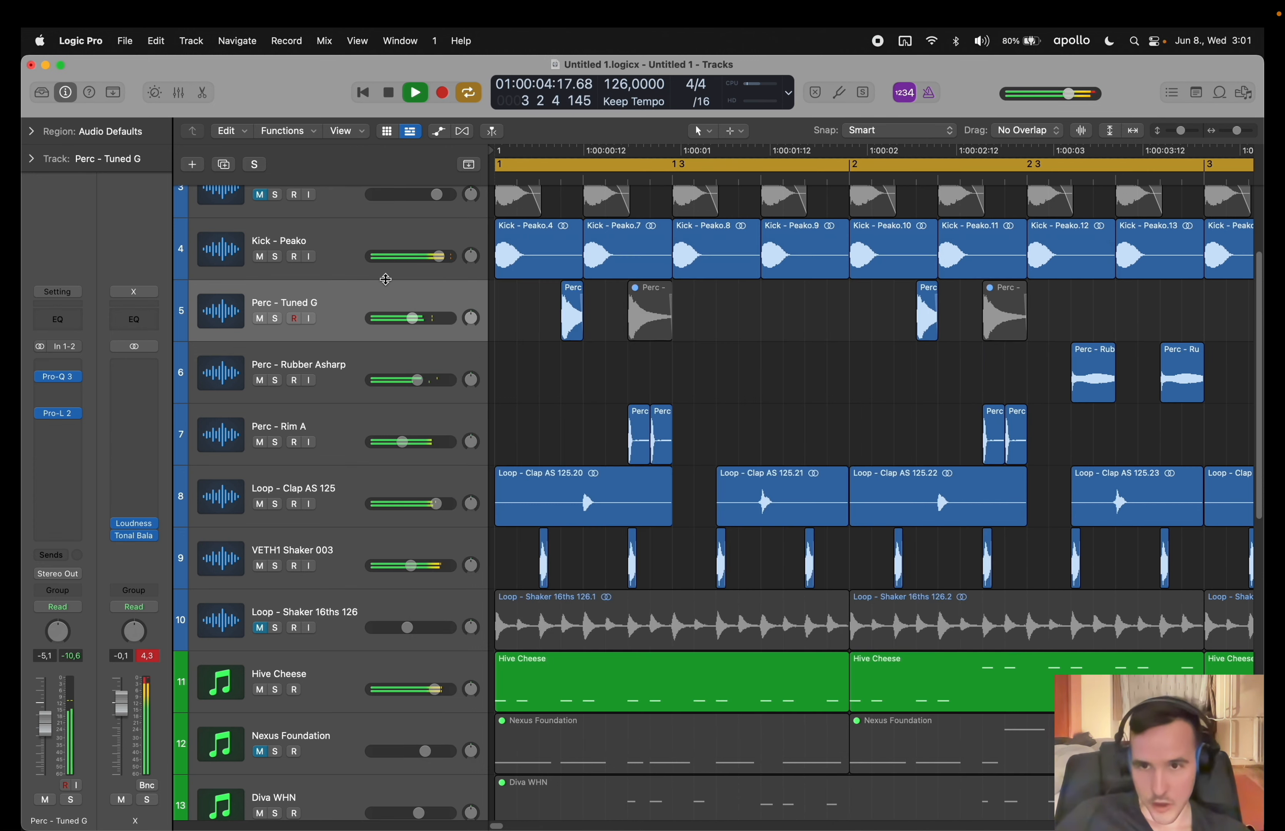
- Insert a UAD SPL Transient Designer below Pro-L 2 on the Perc - Tuned G track
{"action": "left_click", "coordinate": [58, 397]}
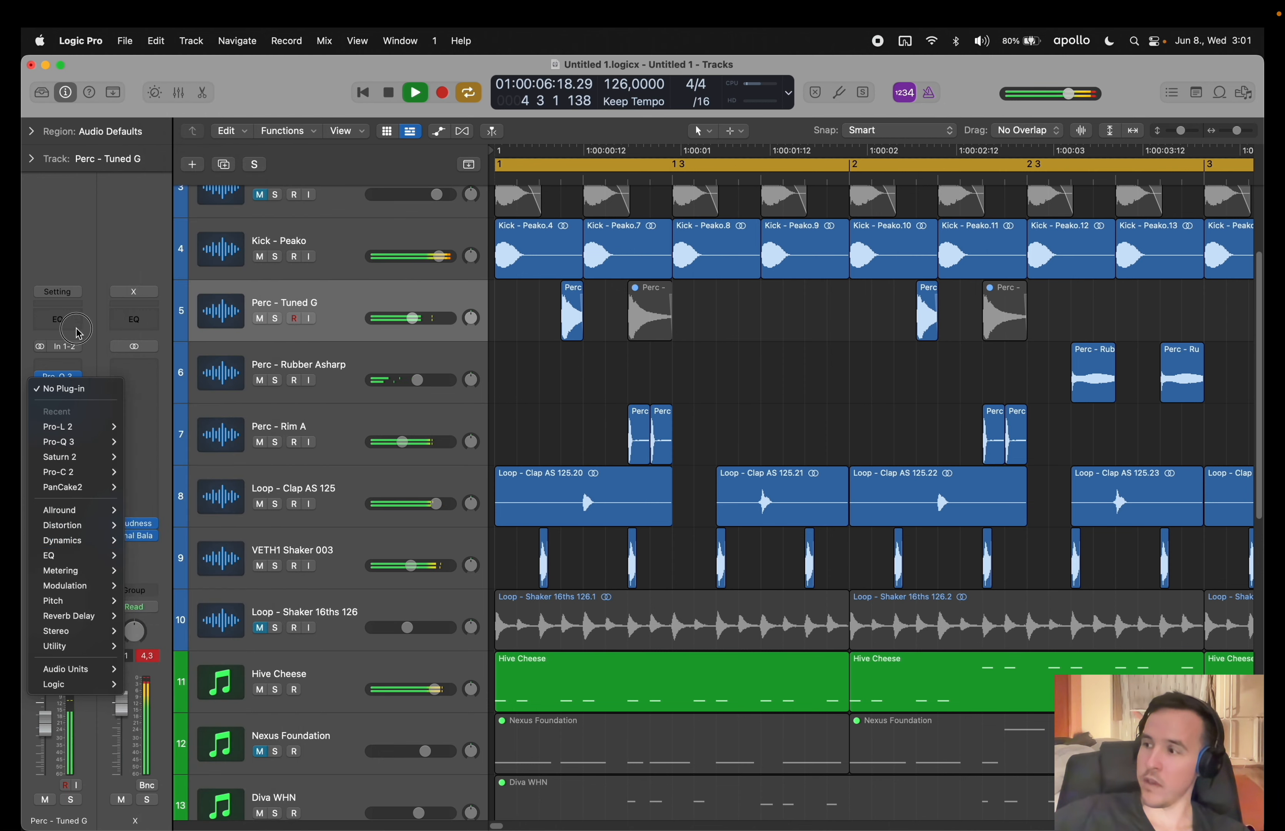
{"action": "left_click", "coordinate": [78, 331]}
{"action": "left_click", "coordinate": [58, 432]}
{"action": "mouse_move", "coordinate": [79, 636]}
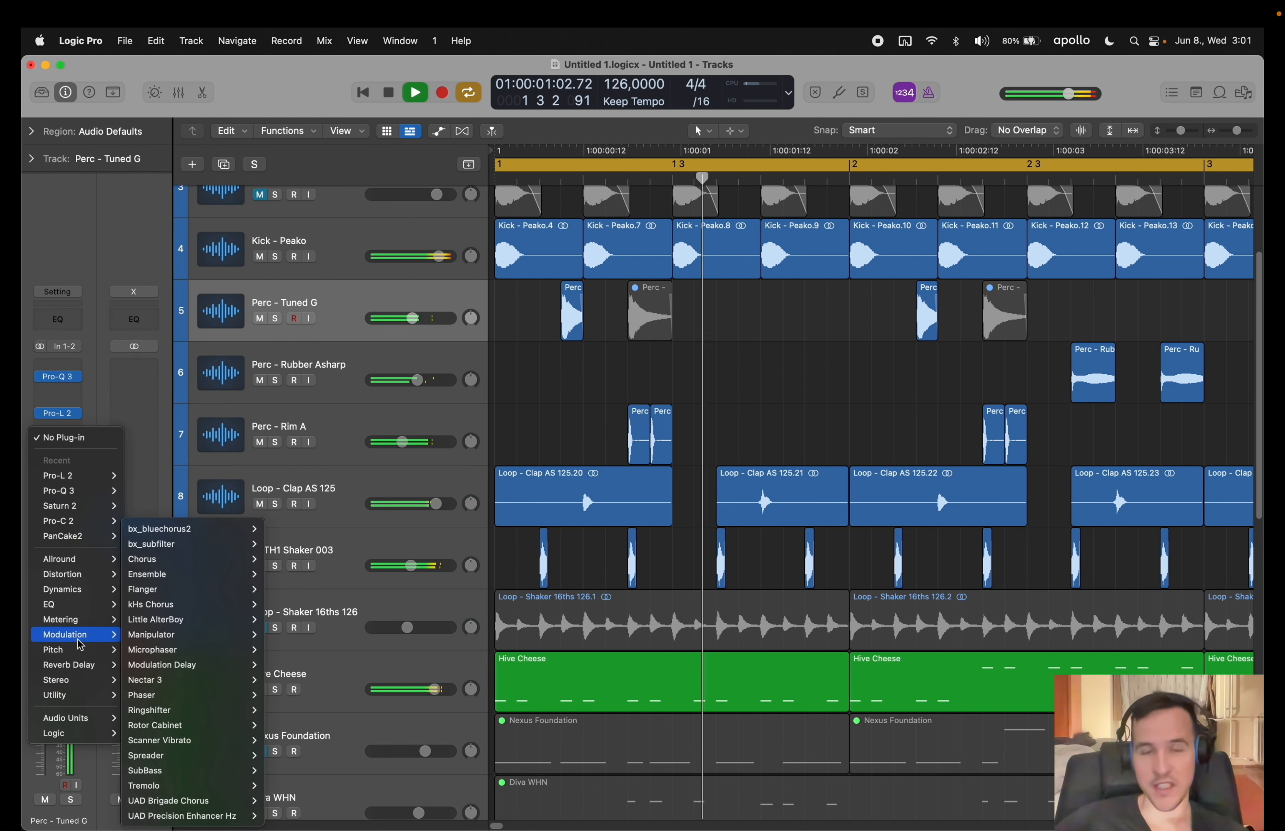
{"action": "mouse_move", "coordinate": [81, 589]}
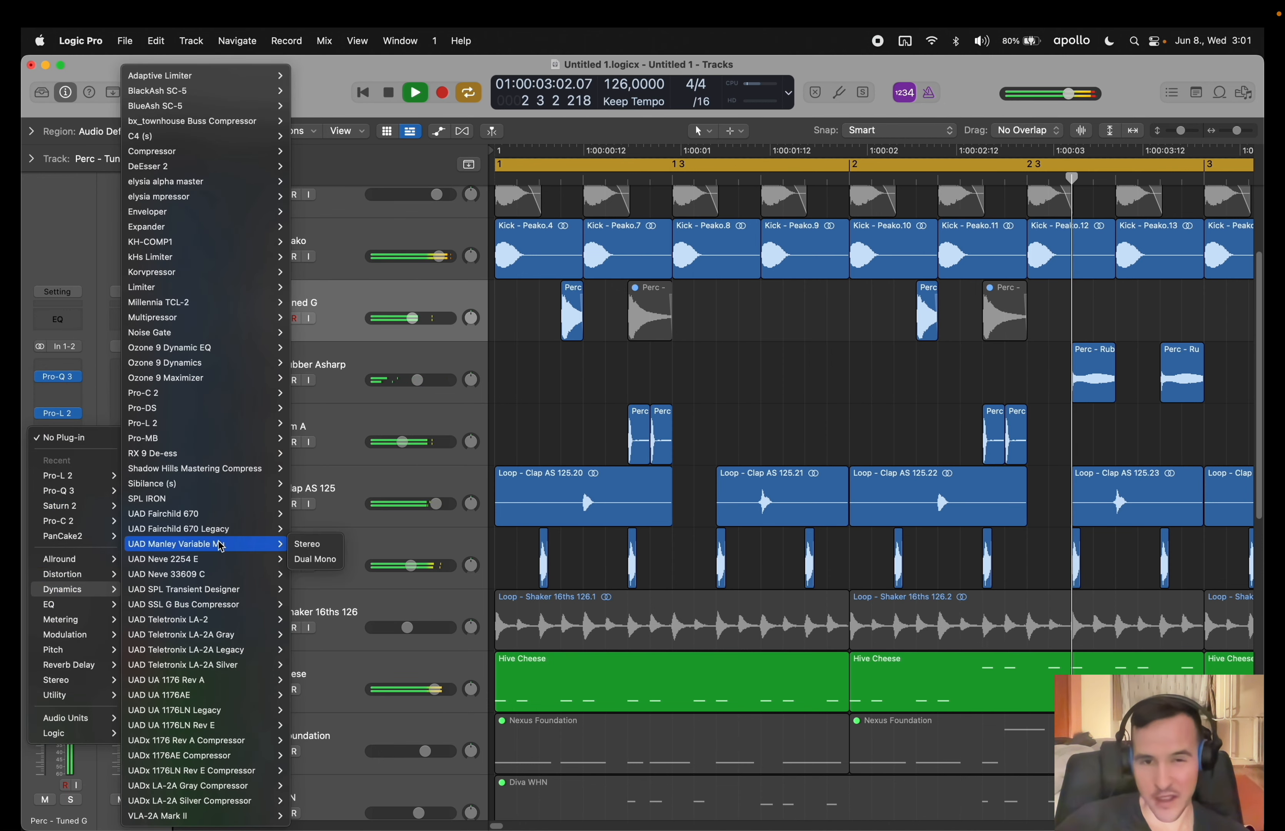
{"action": "left_click", "coordinate": [313, 588]}
{"action": "key", "text": "space"}
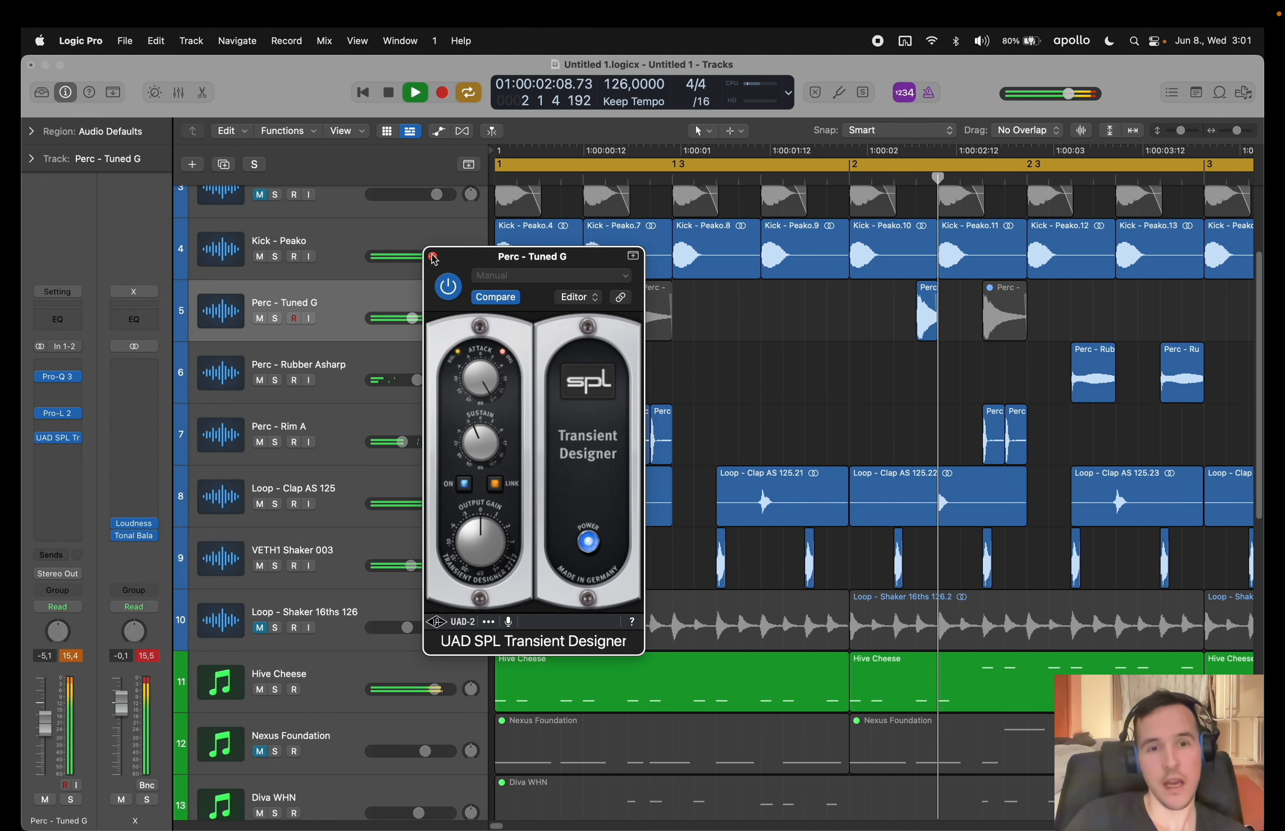
- Close the Transient Designer window, and insert a stereo Pro-L 2 below it on Perc - Tuned G
{"action": "left_click", "coordinate": [433, 257]}
{"action": "left_click", "coordinate": [59, 462]}
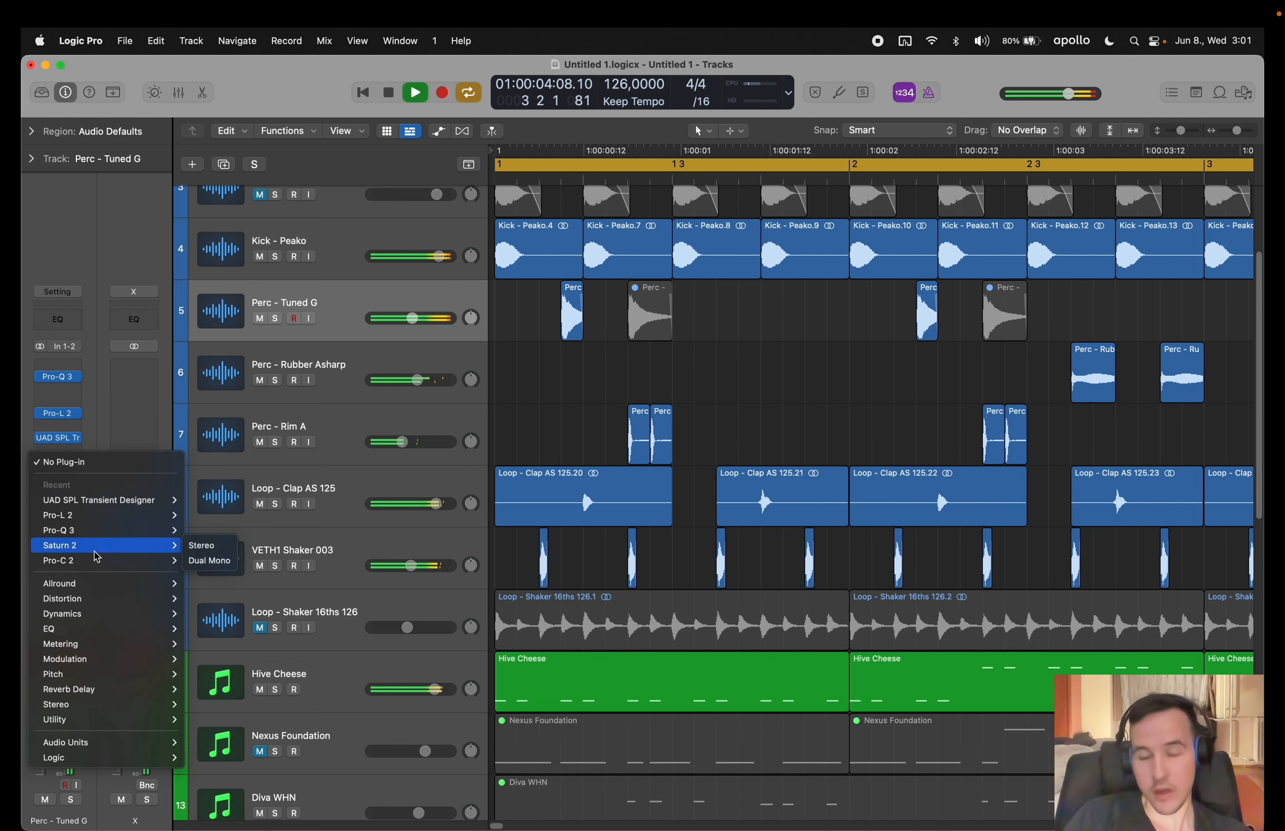
{"action": "left_click", "coordinate": [201, 514]}
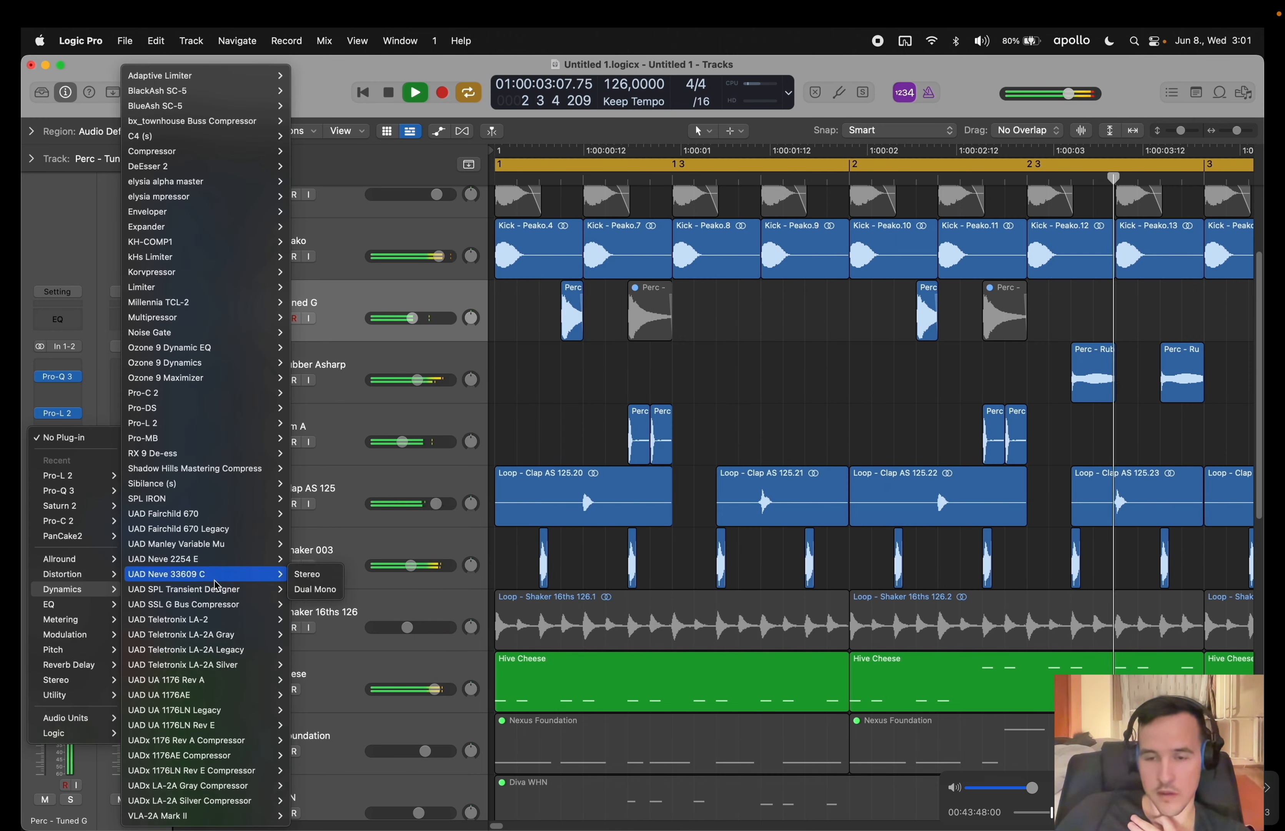
- Add the UAD SPL Transient Designer to Perc - Tuned G, raise its attack strongly, and lower its sustain slightly
{"action": "mouse_move", "coordinate": [221, 589]}
{"action": "left_click", "coordinate": [316, 590]}
{"action": "left_click_drag", "start_coordinate": [473, 364], "coordinate": [473, 362]}
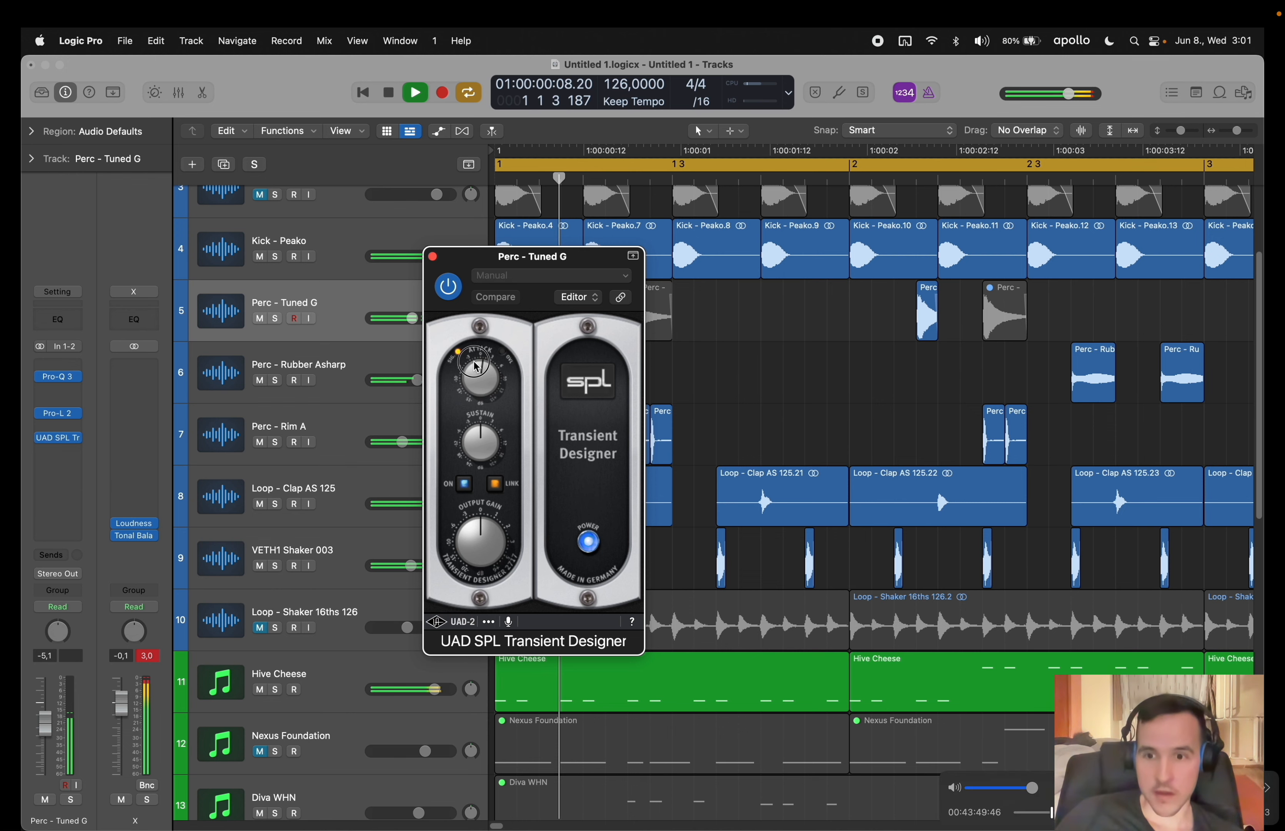
{"action": "left_click_drag", "start_coordinate": [476, 366], "coordinate": [494, 316]}
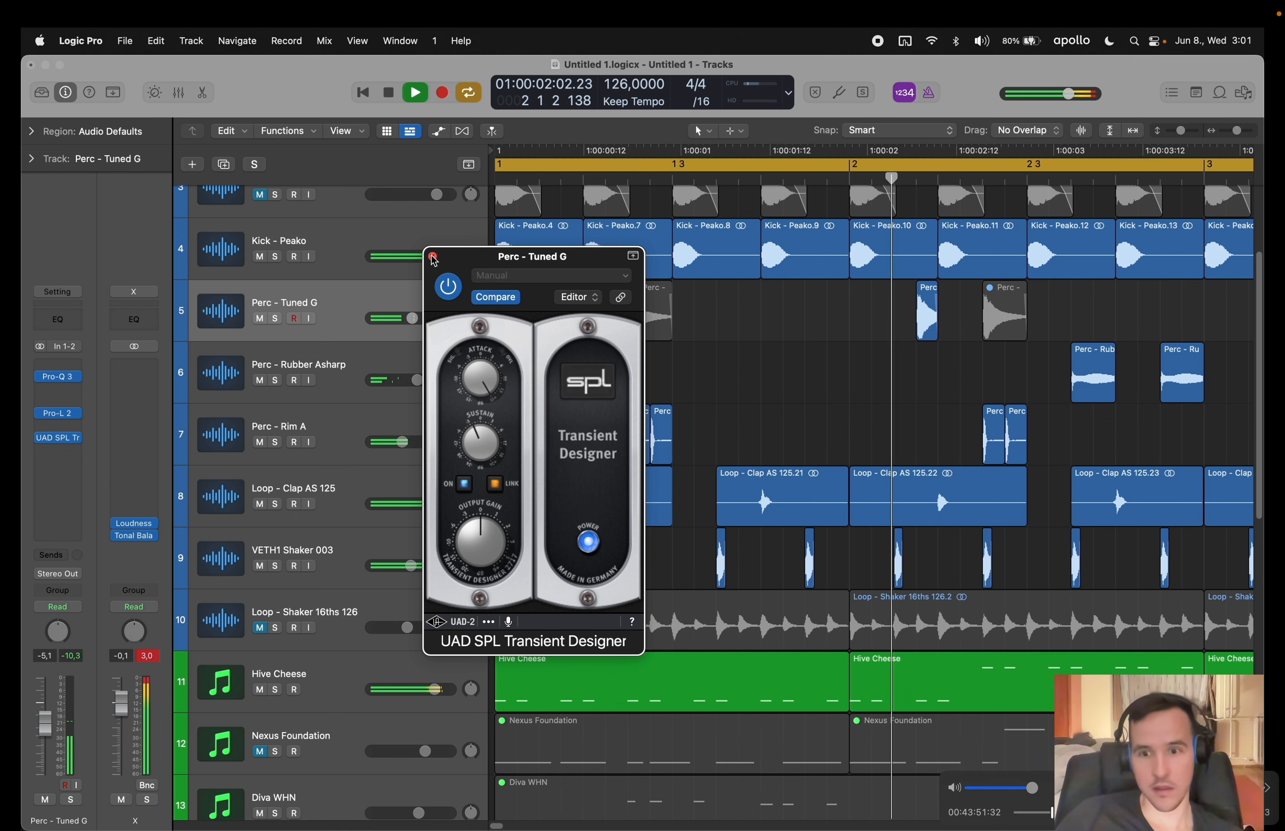
- Add a second Pro-L 2 after the Transient Designer on Perc - Tuned G, check it during playback, and close its window
{"action": "left_click", "coordinate": [93, 517]}
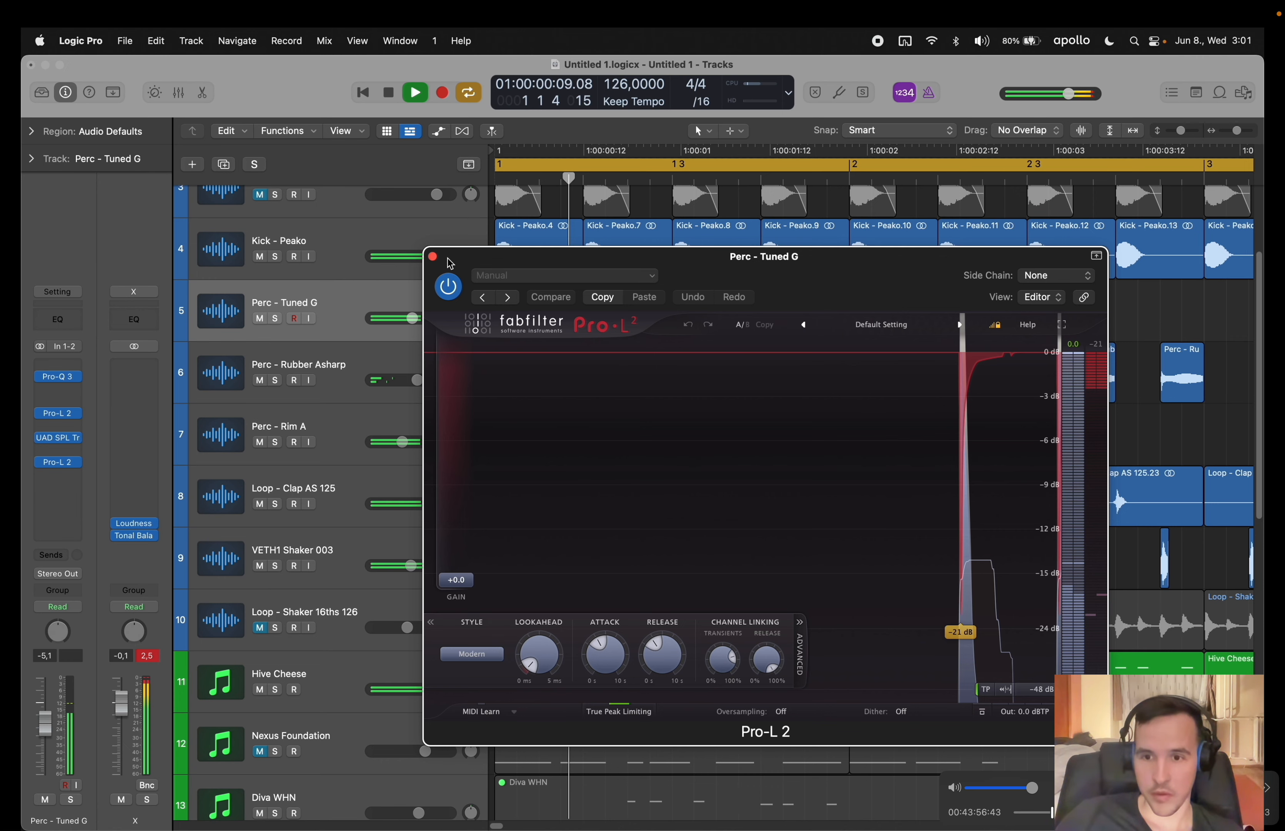
{"action": "key", "text": "j"}
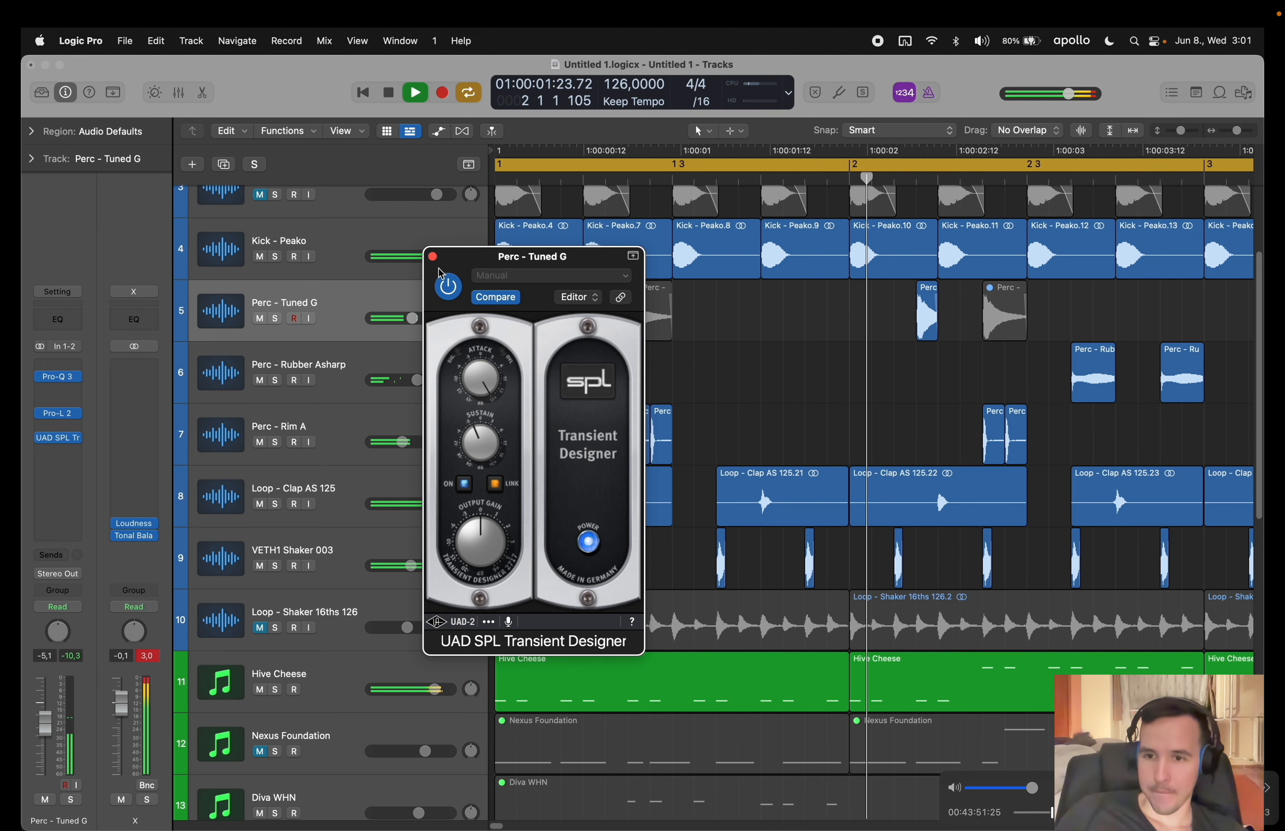
{"action": "left_click", "coordinate": [433, 256]}
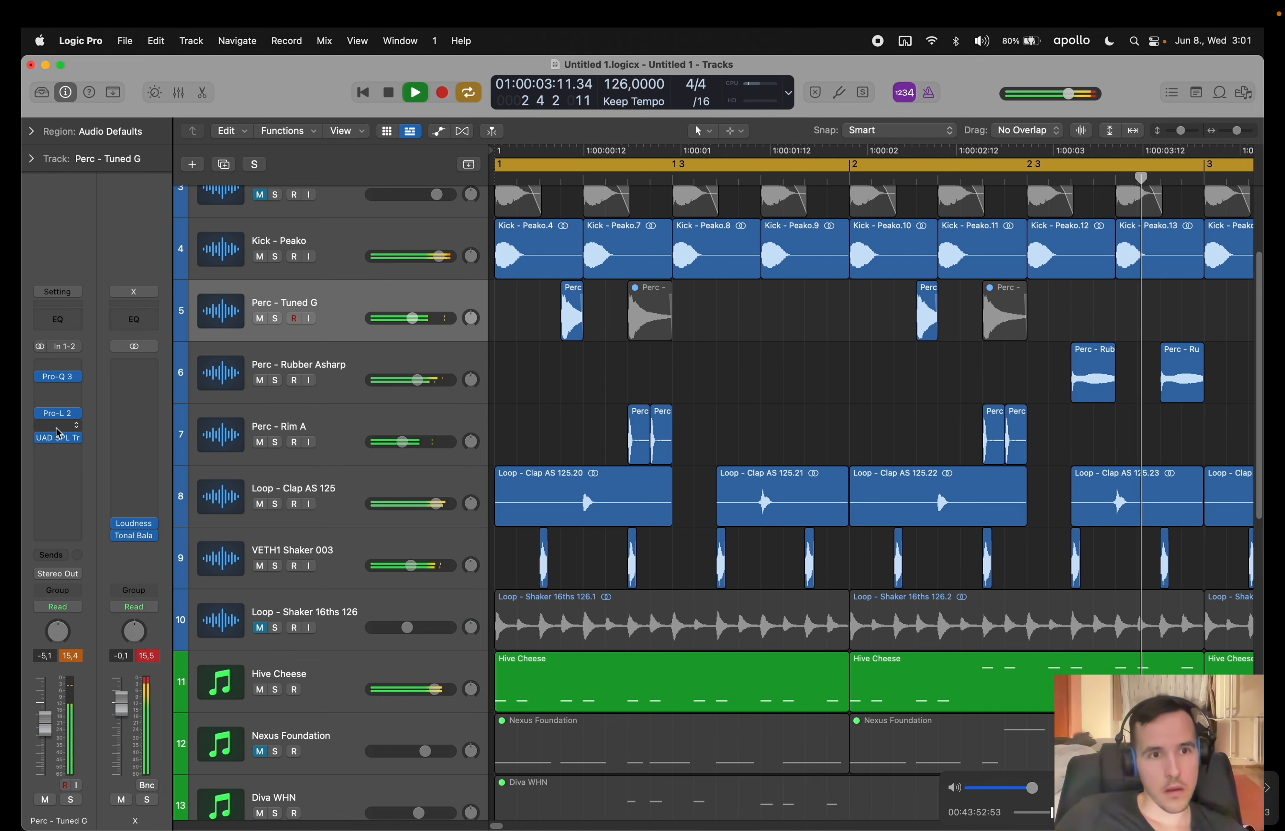
{"action": "left_click", "coordinate": [56, 458]}
{"action": "left_click", "coordinate": [92, 519]}
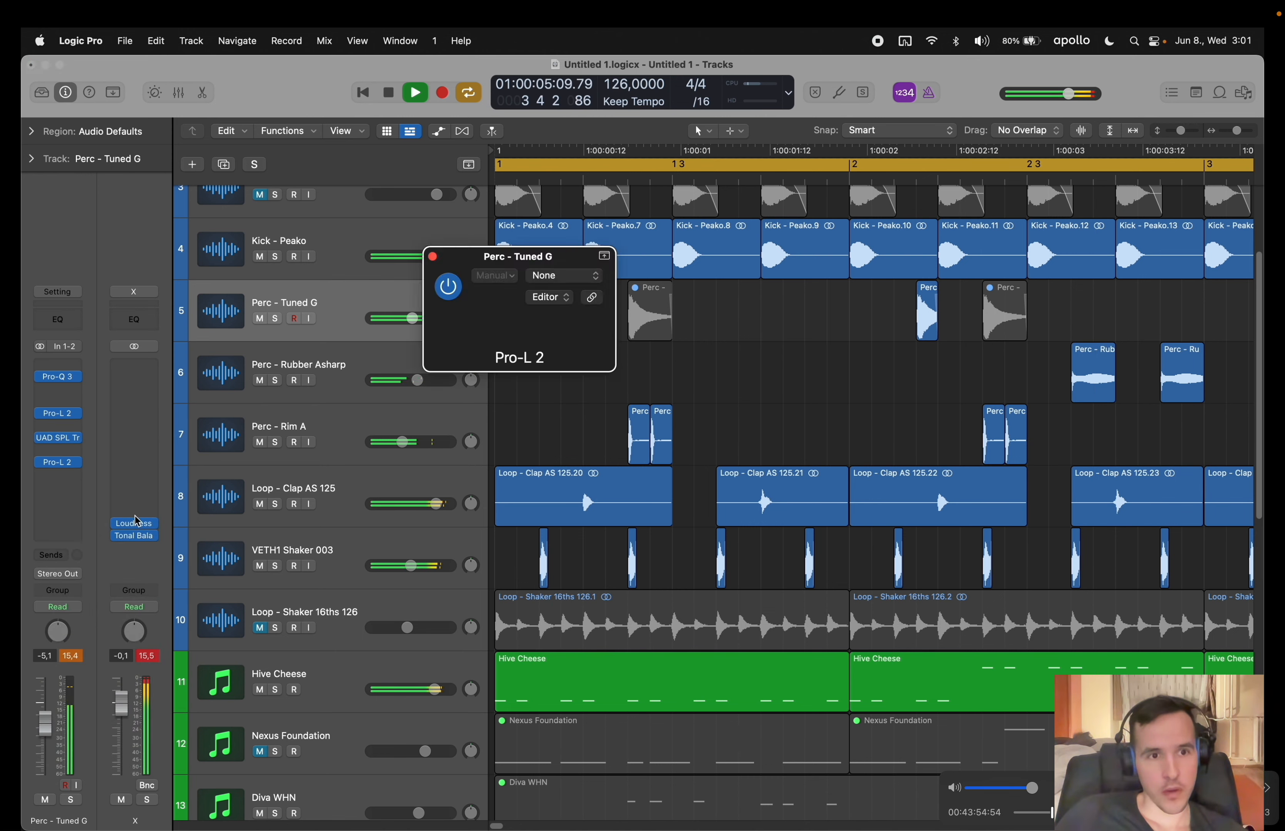
{"action": "key", "text": "space"}
{"action": "key", "text": "space"}
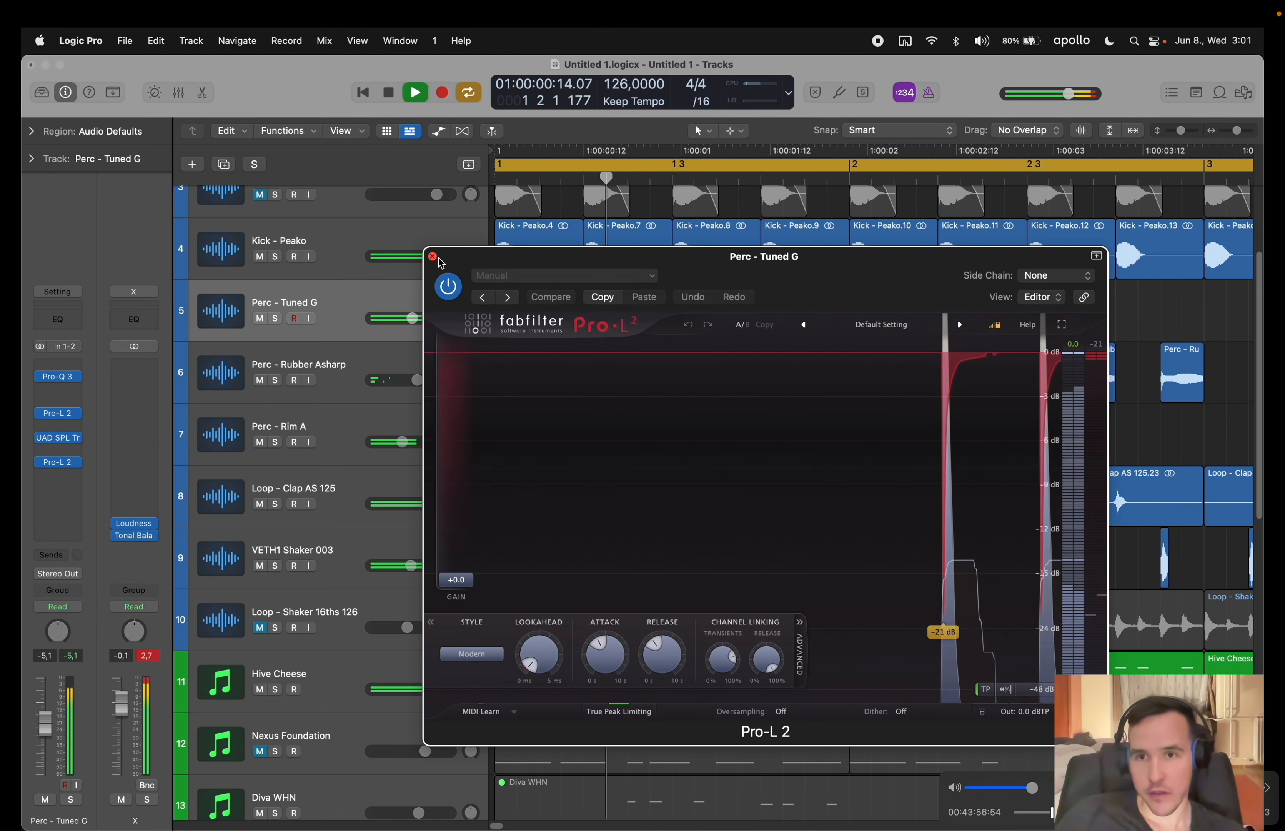
{"action": "key", "text": "space"}
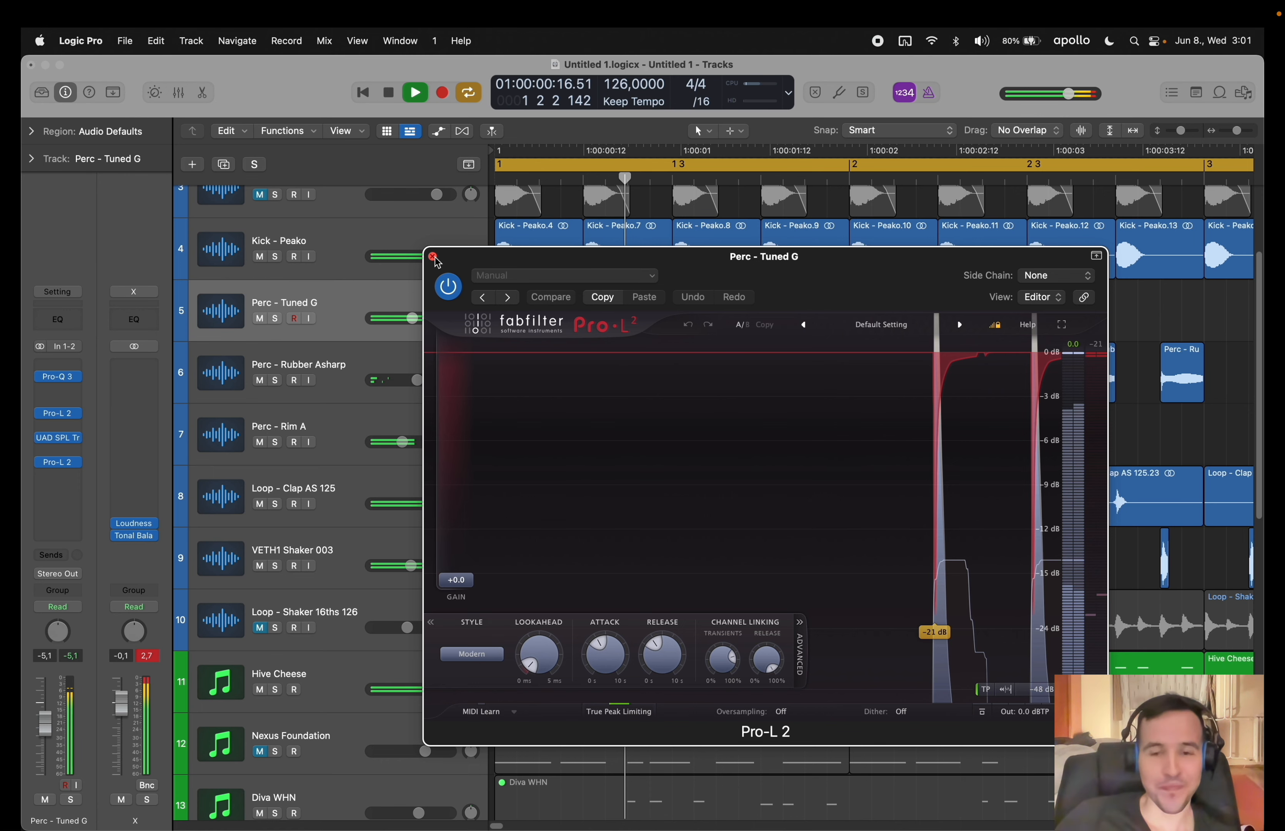
{"action": "left_click", "coordinate": [434, 257]}
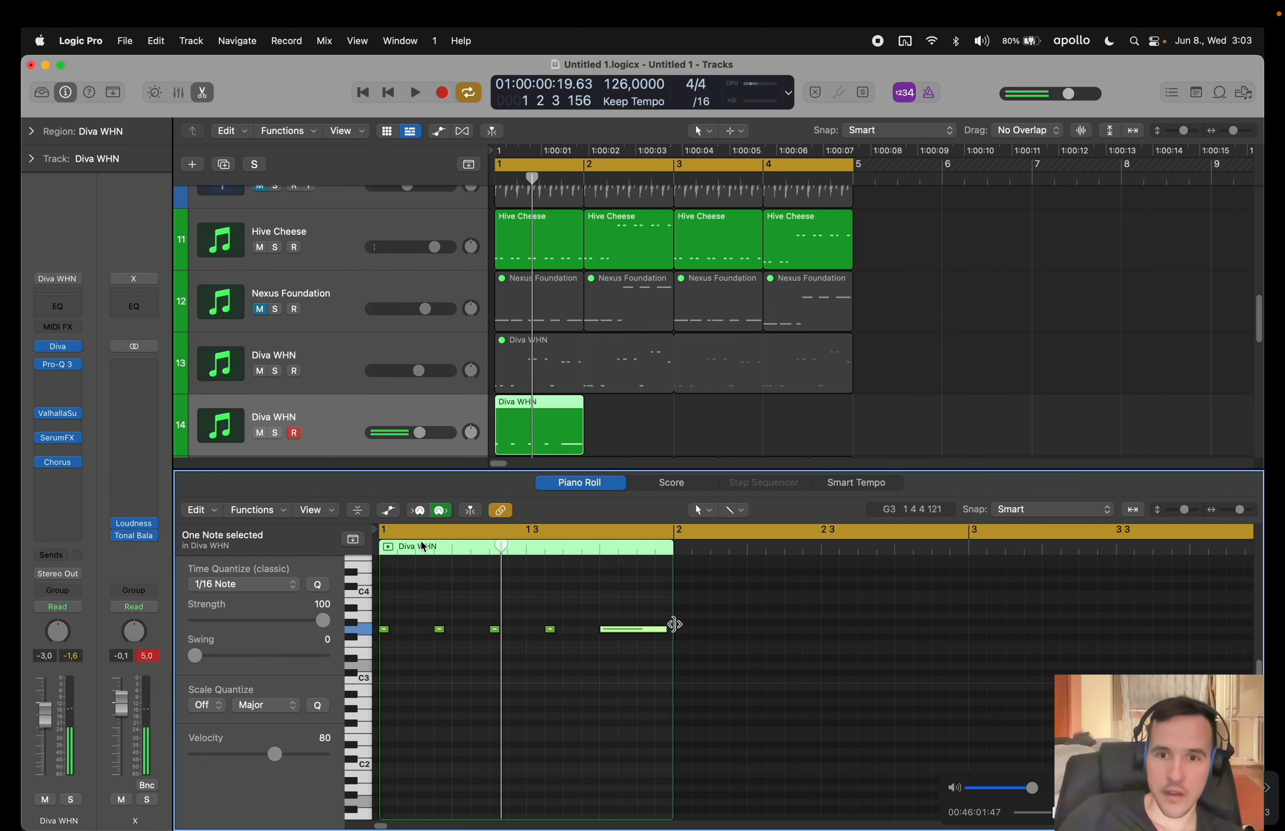
- Copy all notes of the track 14 Diva WHN region from bar 1 into bar 2
{"action": "key", "text": "super+a"}
{"action": "left_click_drag", "start_coordinate": [386, 636], "coordinate": [681, 634]}
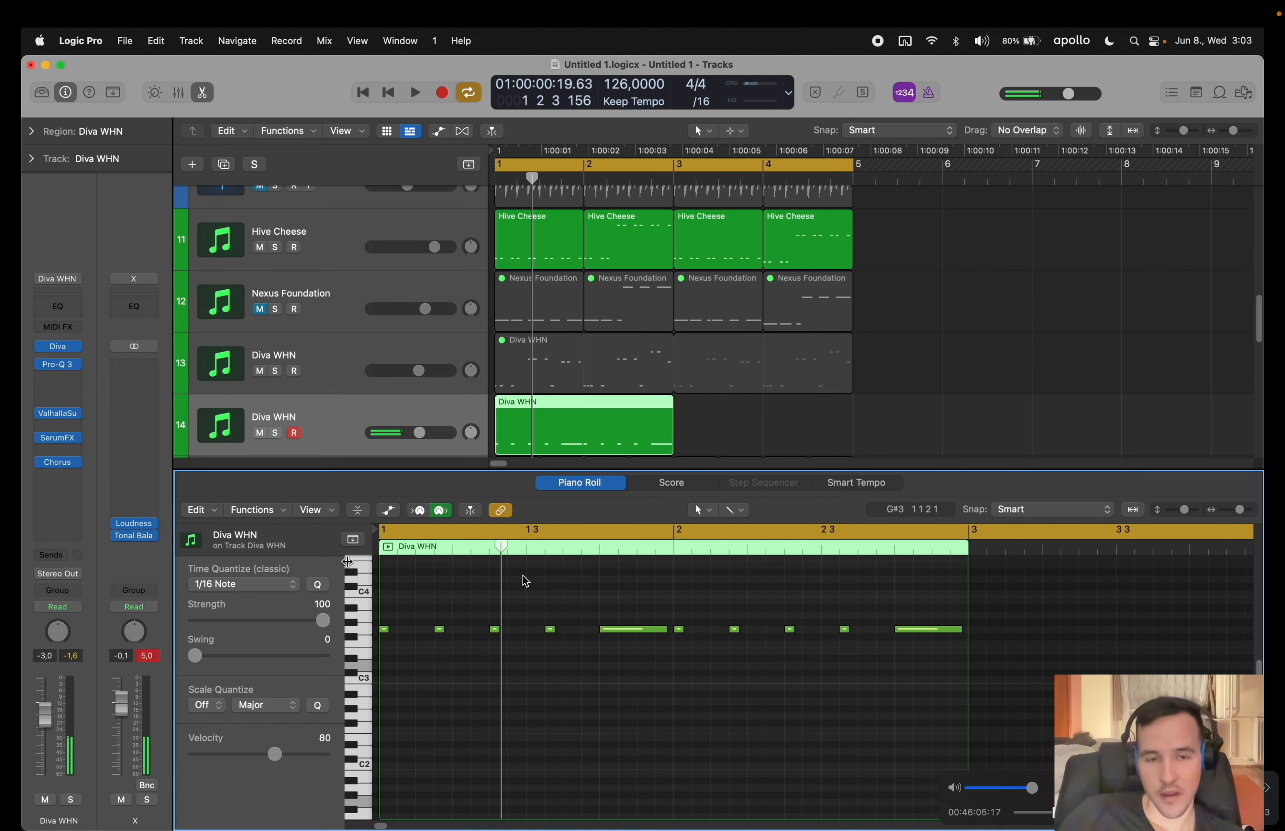
- Show the Diva WHN region's automation below its notes, with Ch. 1: Pitch Bend as the parameter
{"action": "left_click", "coordinate": [388, 512]}
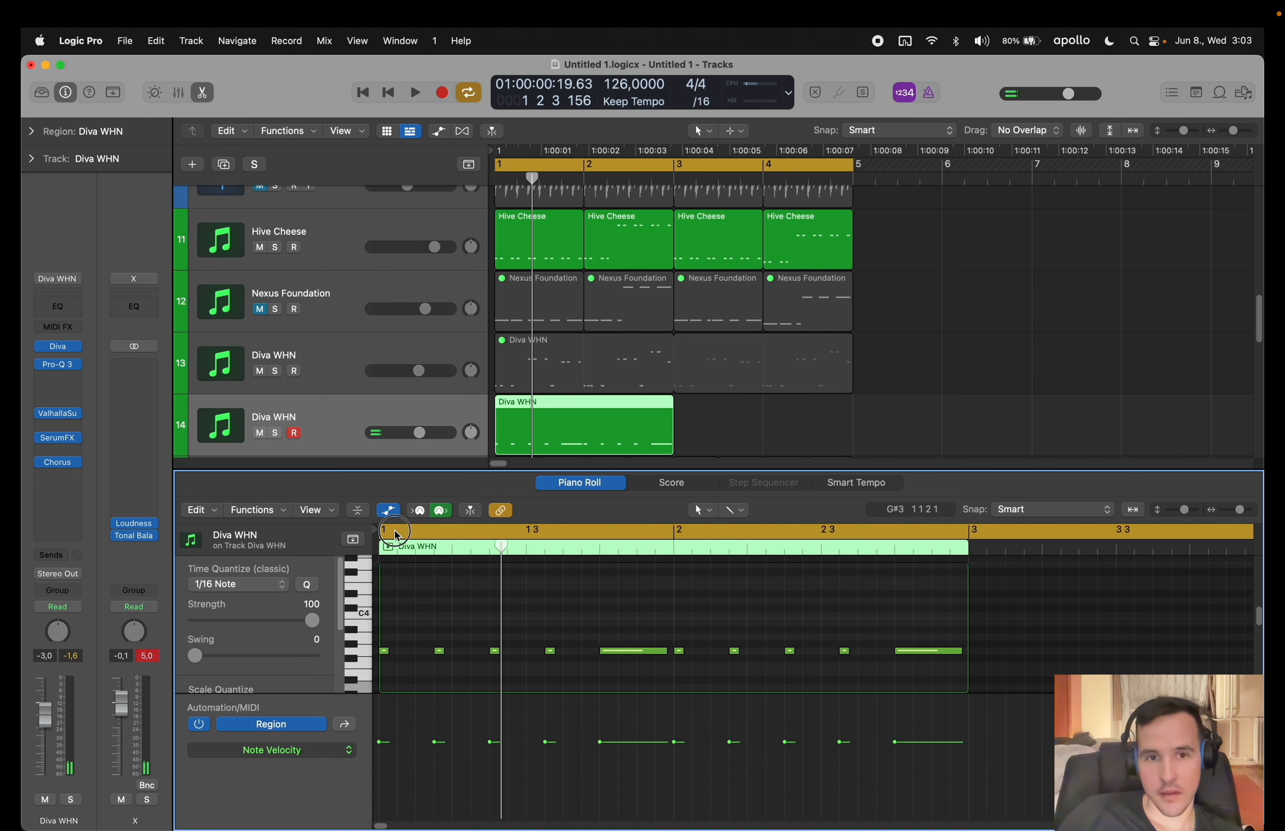
{"action": "left_click", "coordinate": [275, 751]}
{"action": "left_click", "coordinate": [338, 750]}
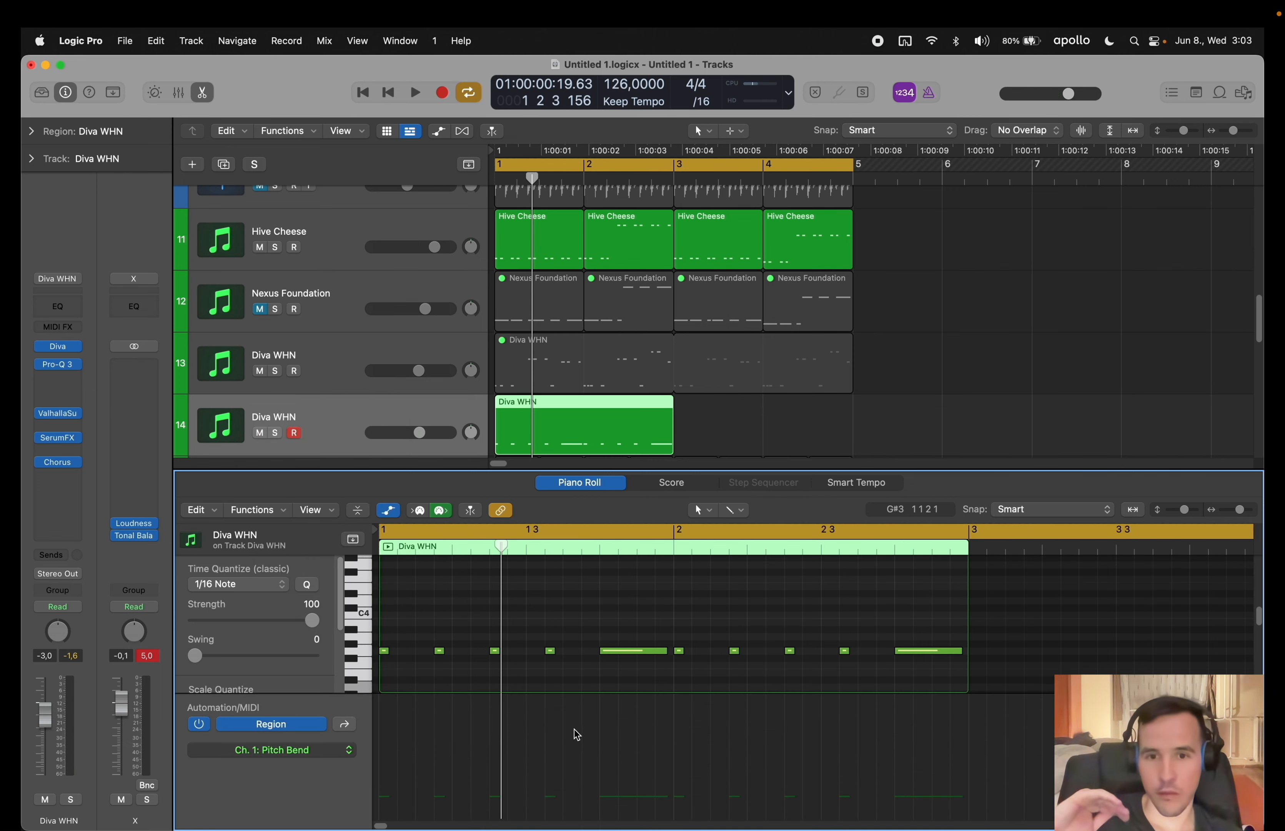
- Draw pitch bend rising from 0 near bar 2's second note to 47 at the last long note, return it to 0, and play
{"action": "left_click_drag", "start_coordinate": [680, 777], "coordinate": [678, 756]}
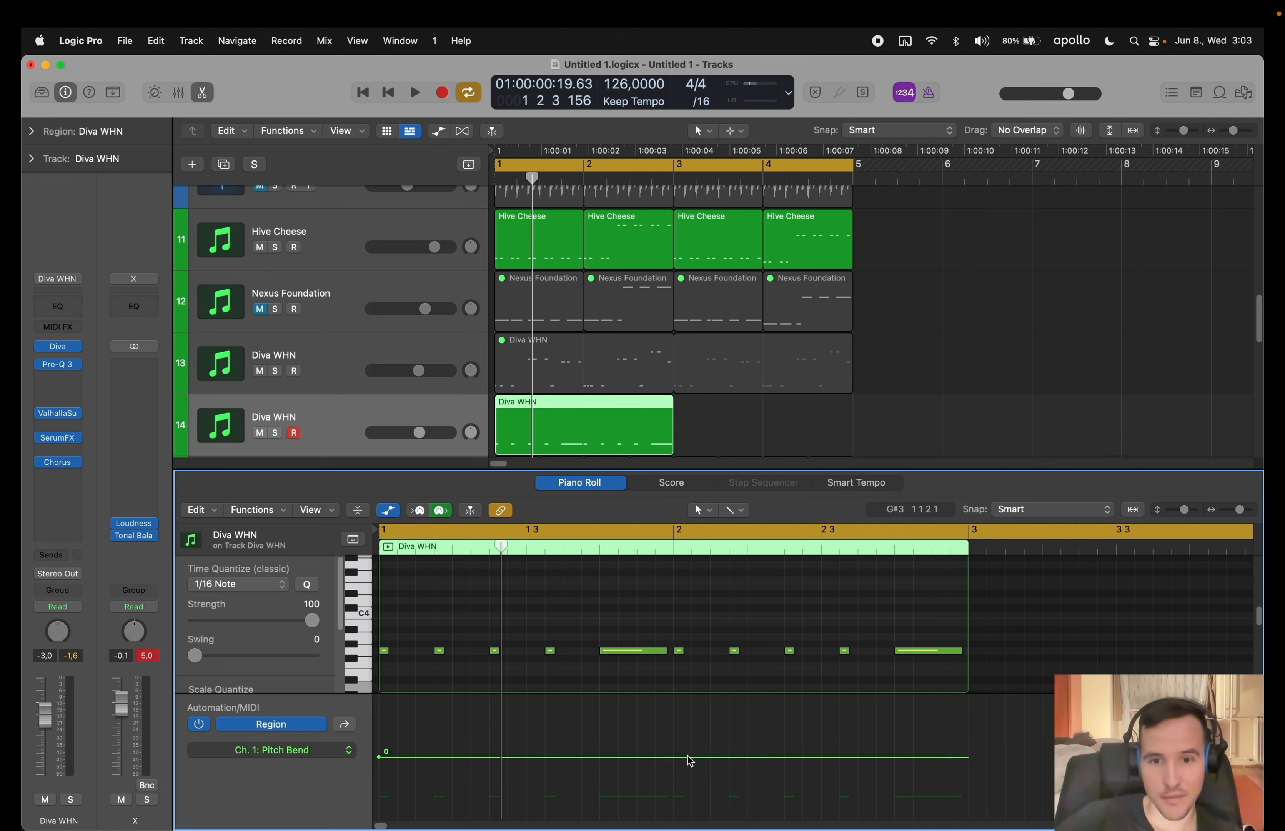
{"action": "left_click", "coordinate": [725, 757]}
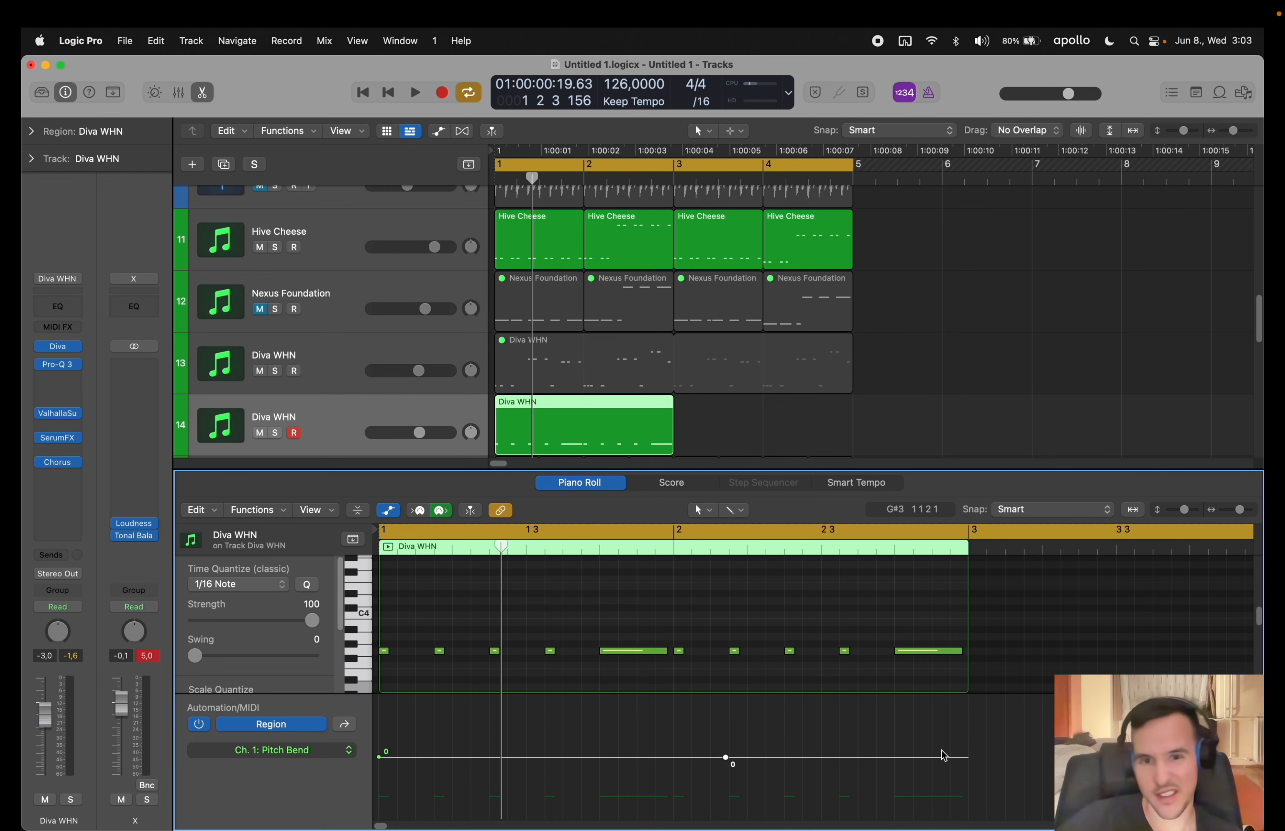
{"action": "left_click", "coordinate": [962, 757]}
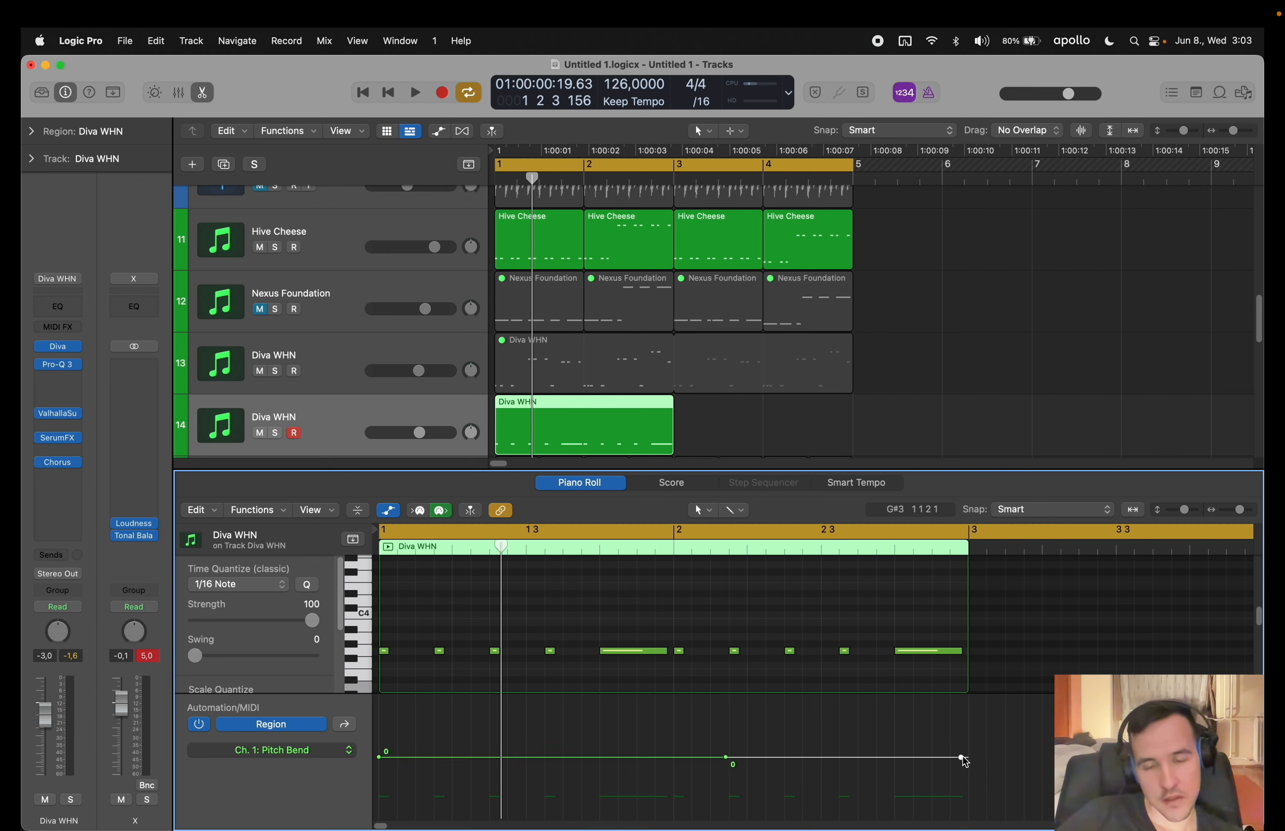
{"action": "left_click", "coordinate": [894, 752]}
{"action": "left_click_drag", "start_coordinate": [894, 749], "coordinate": [893, 712]}
{"action": "key", "text": "space"}
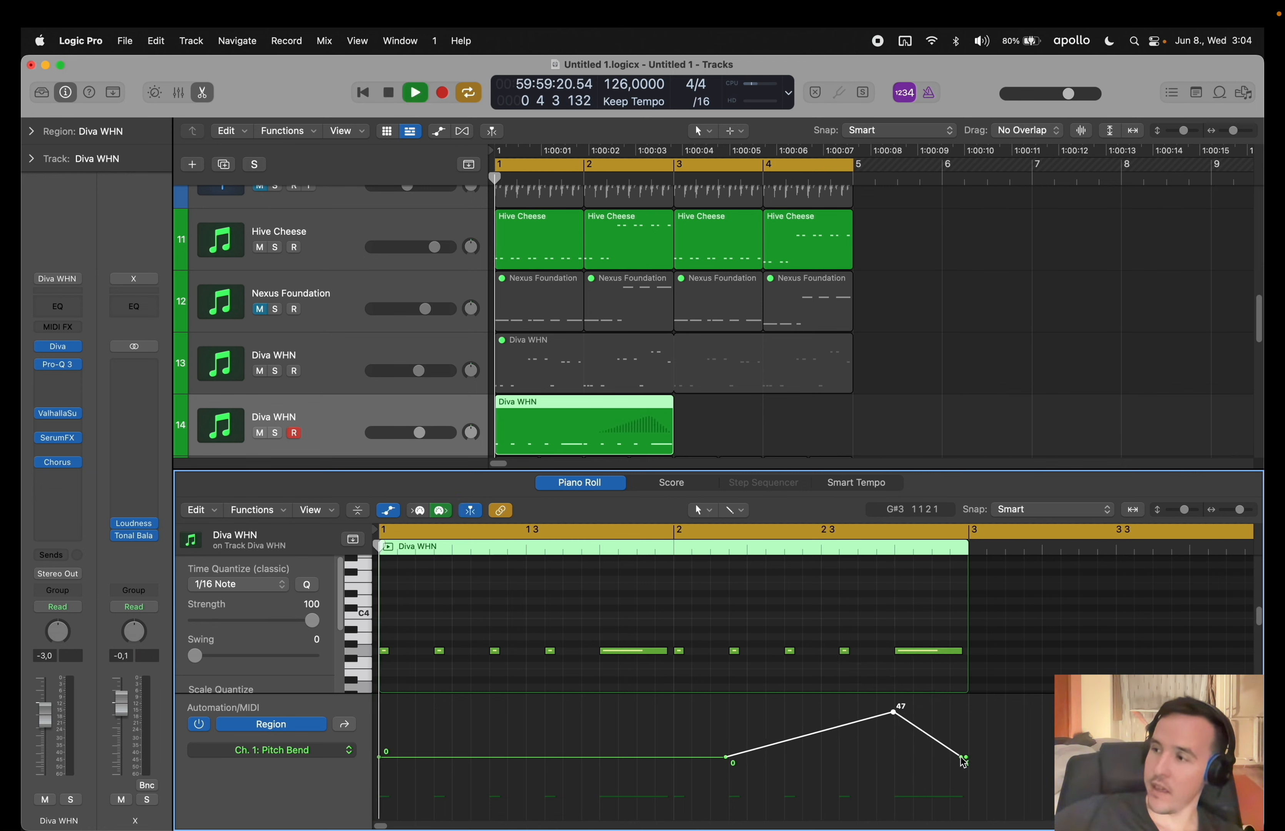
- Set Diva's pitch bend range to 1 up and 1 down on the track 14 Diva WHN, and close the plug-in
{"action": "left_click", "coordinate": [57, 347]}
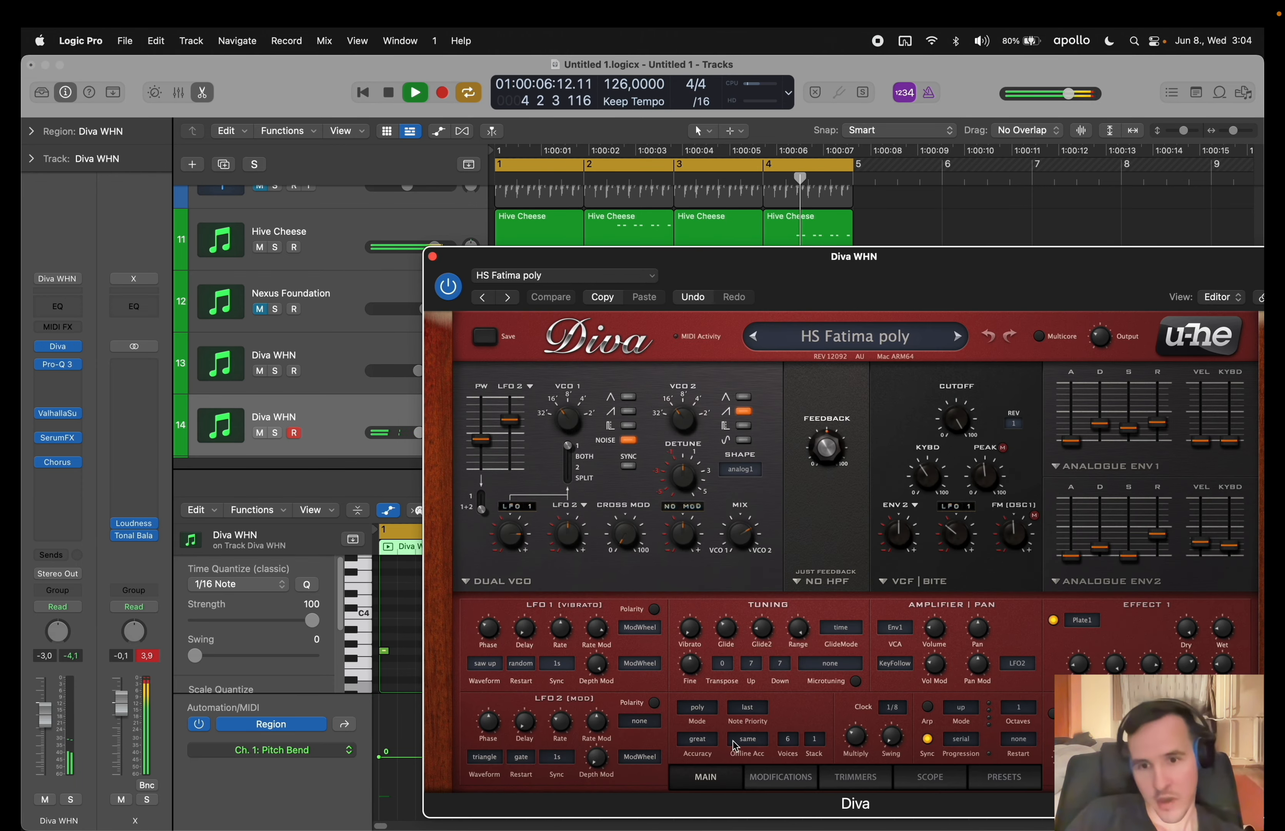
{"action": "left_click", "coordinate": [857, 776]}
{"action": "left_click", "coordinate": [927, 777]}
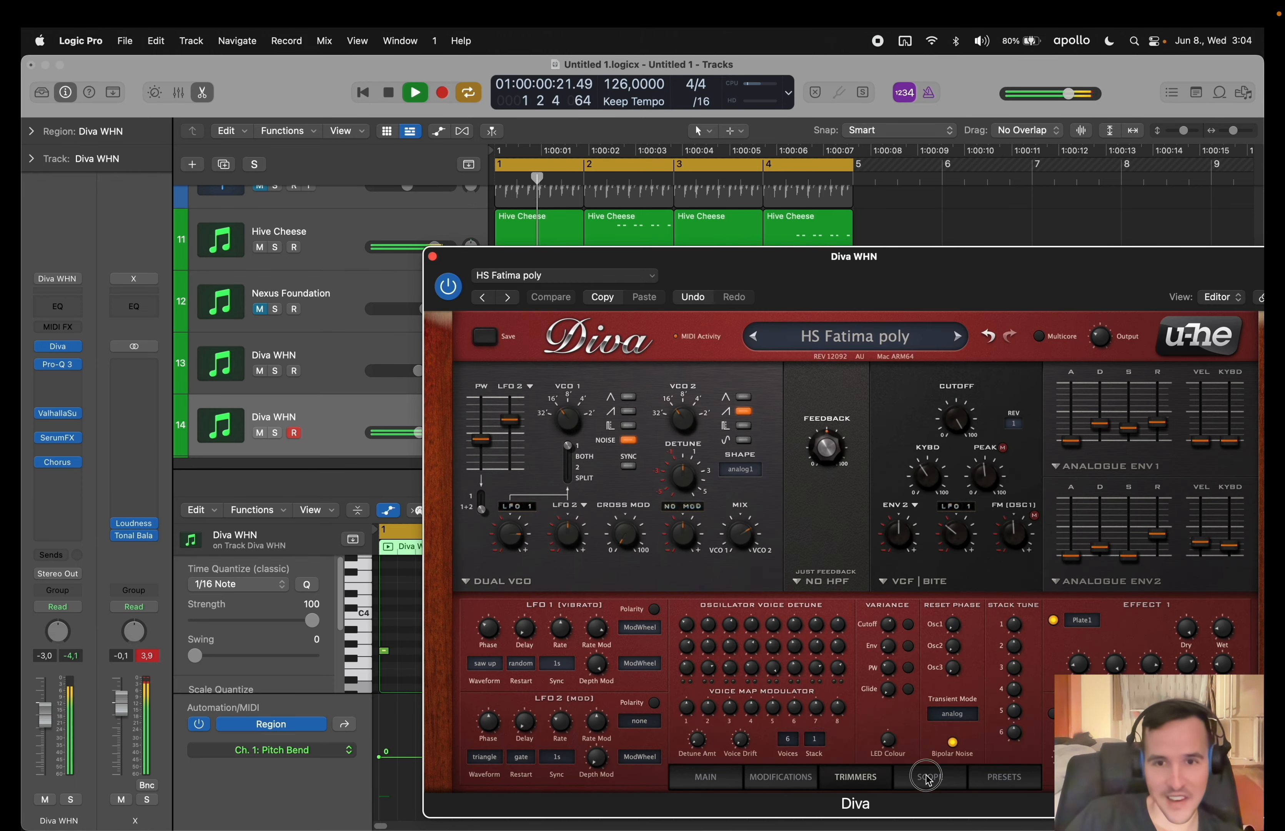
{"action": "left_click", "coordinate": [999, 778]}
{"action": "left_click", "coordinate": [713, 778]}
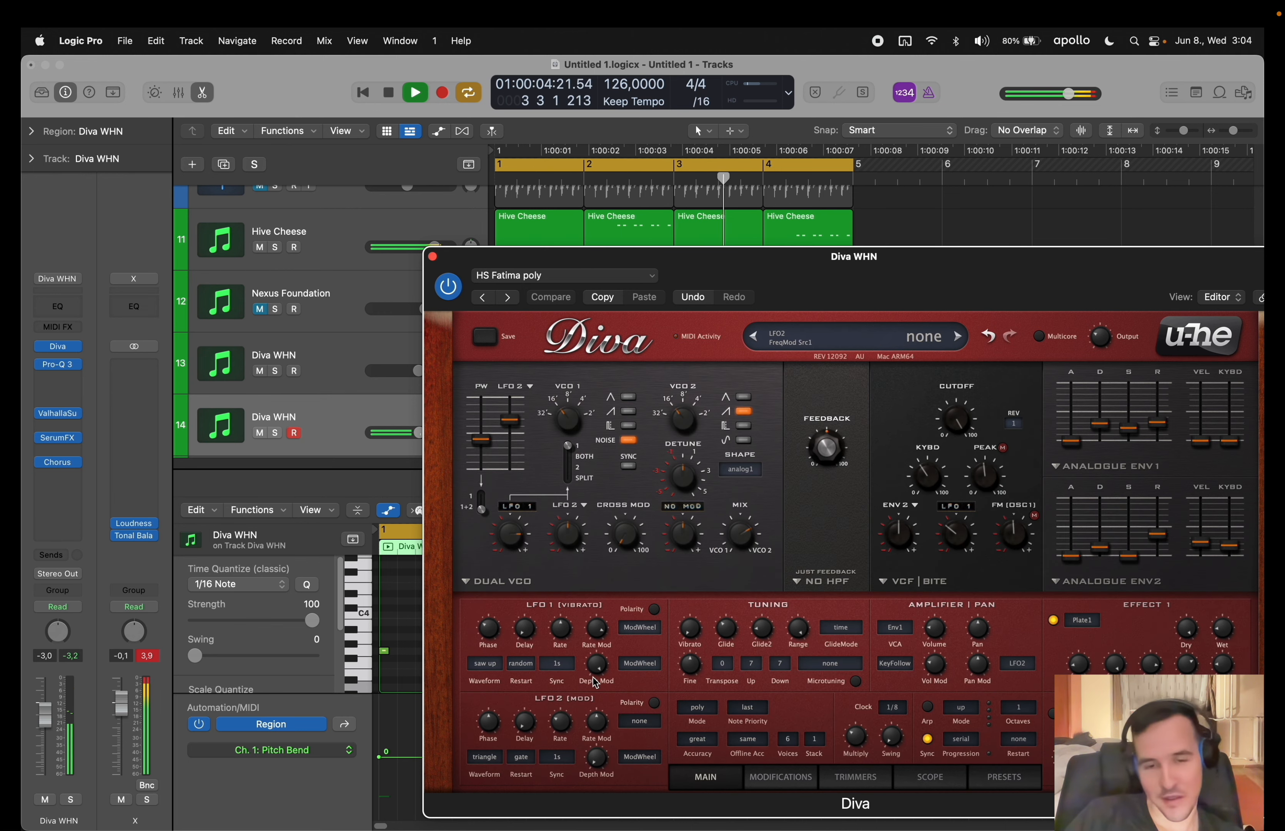
{"action": "left_click", "coordinate": [752, 670]}
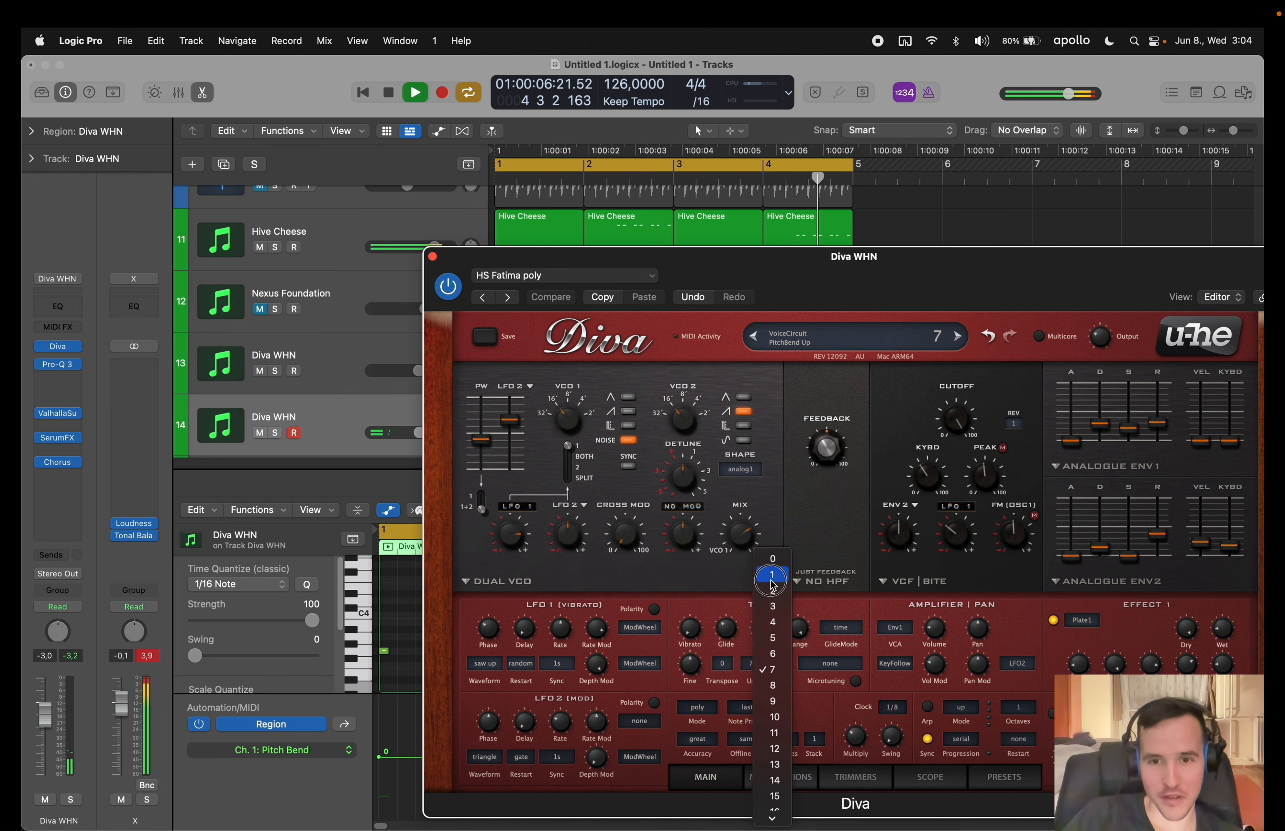
{"action": "left_click", "coordinate": [772, 591]}
{"action": "left_click", "coordinate": [766, 662]}
{"action": "left_click", "coordinate": [767, 660]}
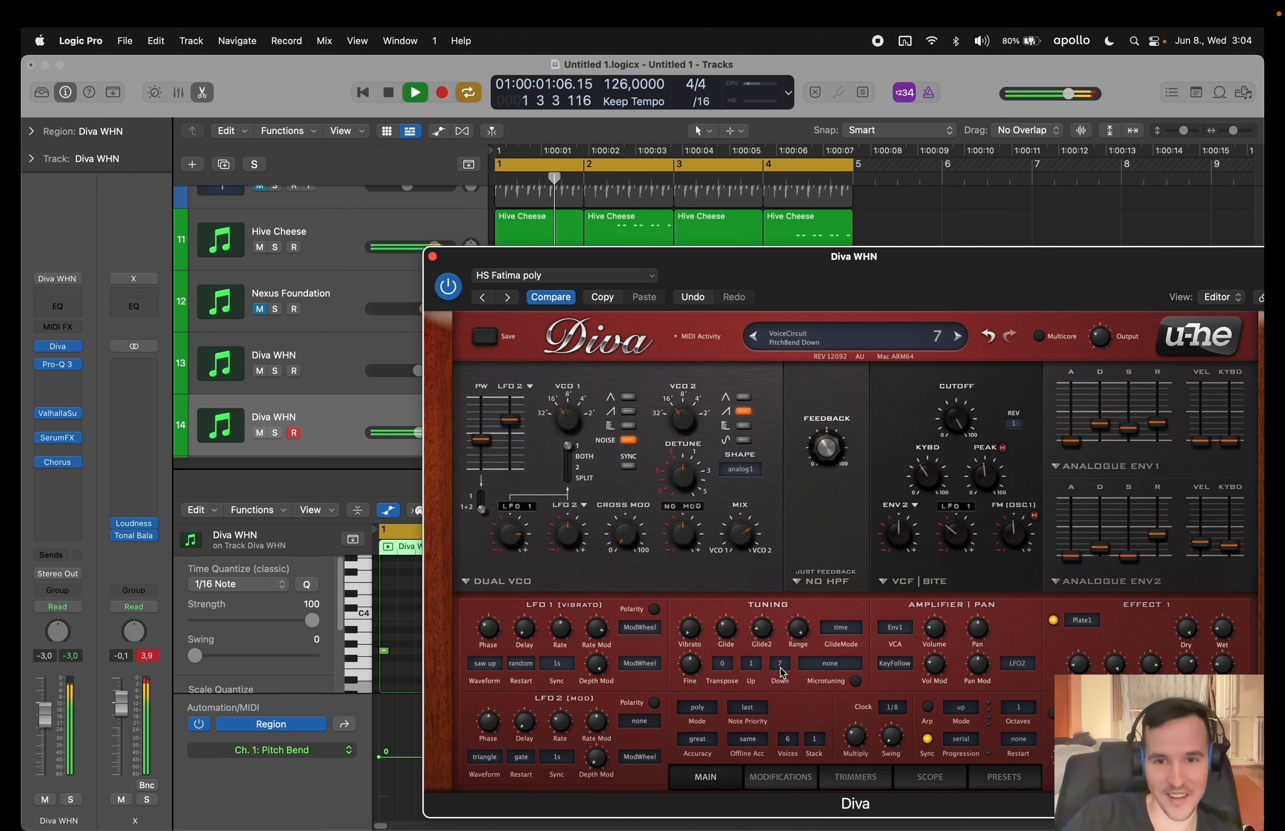
{"action": "left_click", "coordinate": [780, 664]}
{"action": "left_click", "coordinate": [804, 575]}
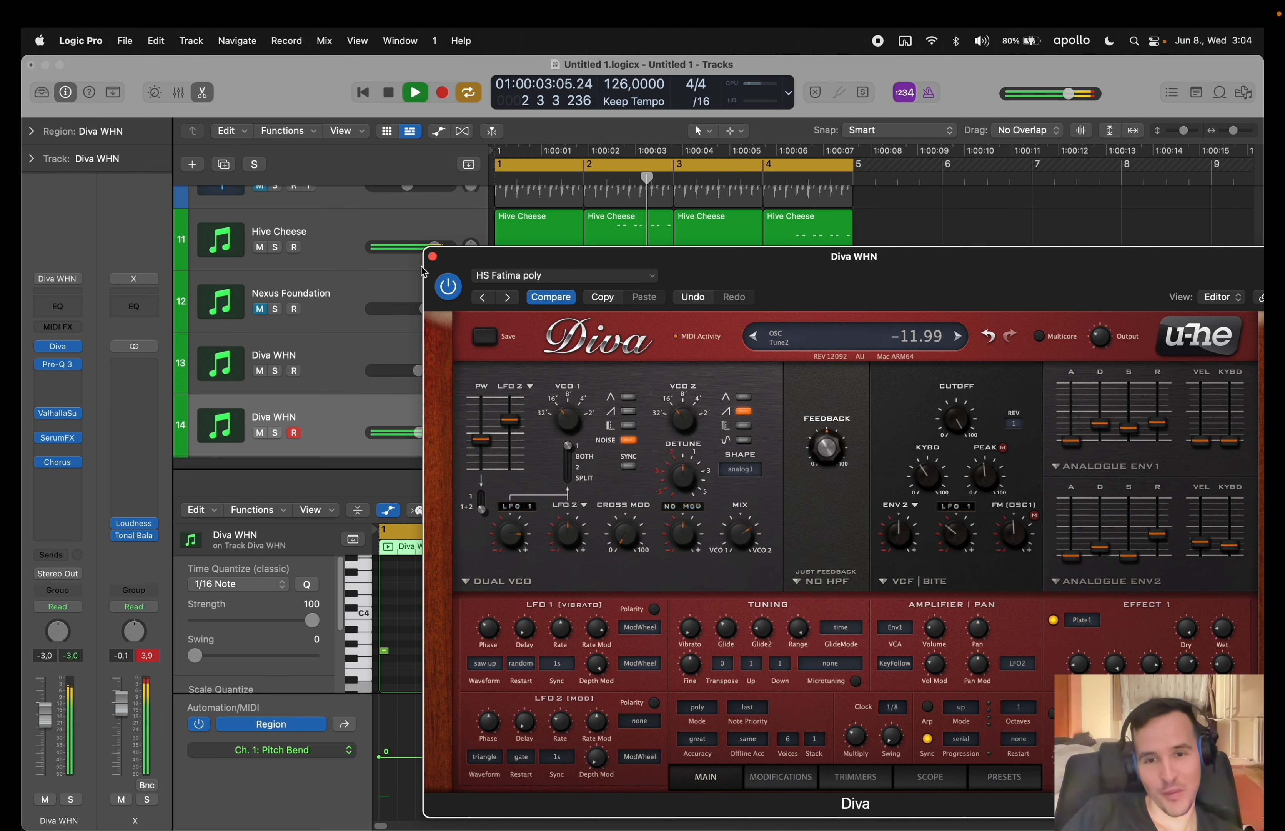
{"action": "left_click", "coordinate": [433, 257]}
- Loop the track 14 Diva WHN region up to bar 5, and hide the note editor with its automation
{"action": "left_click_drag", "start_coordinate": [678, 402], "coordinate": [855, 413]}
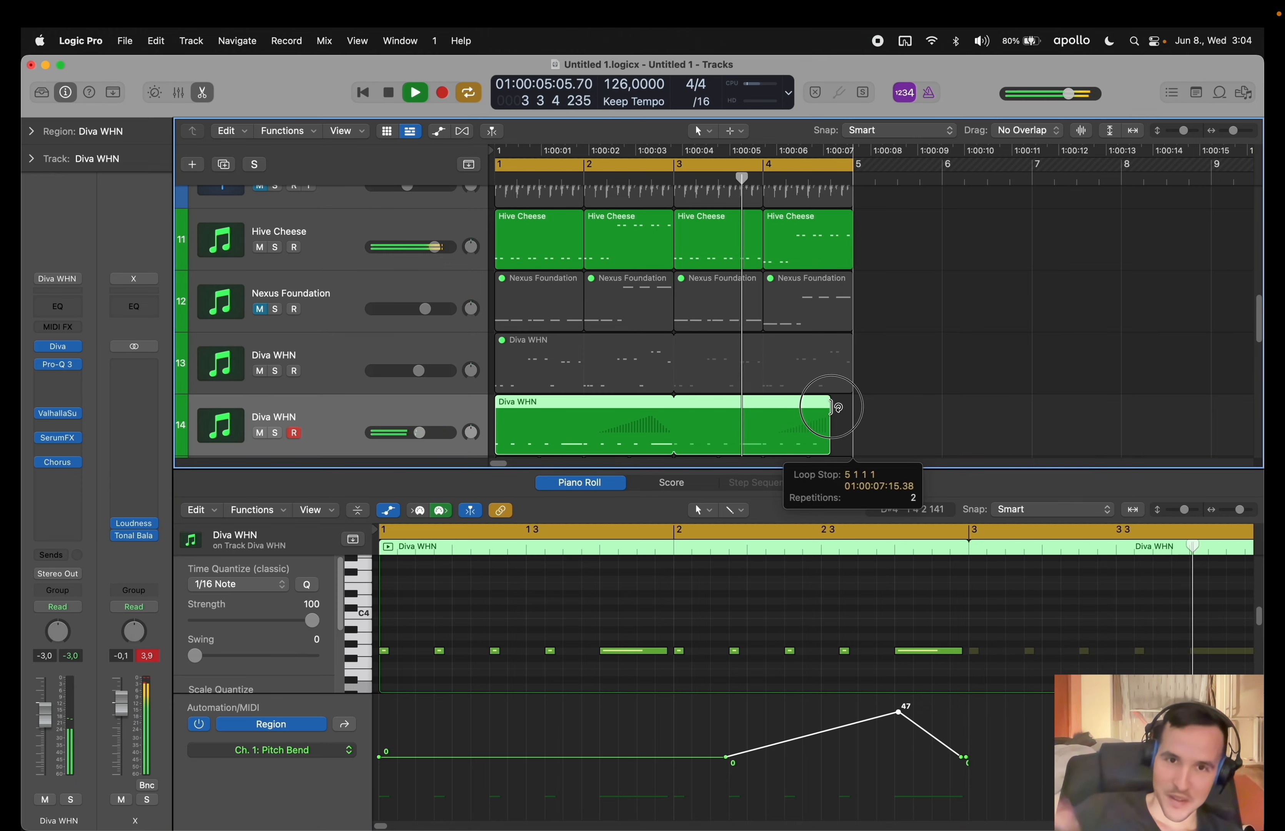
{"action": "left_click", "coordinate": [929, 382]}
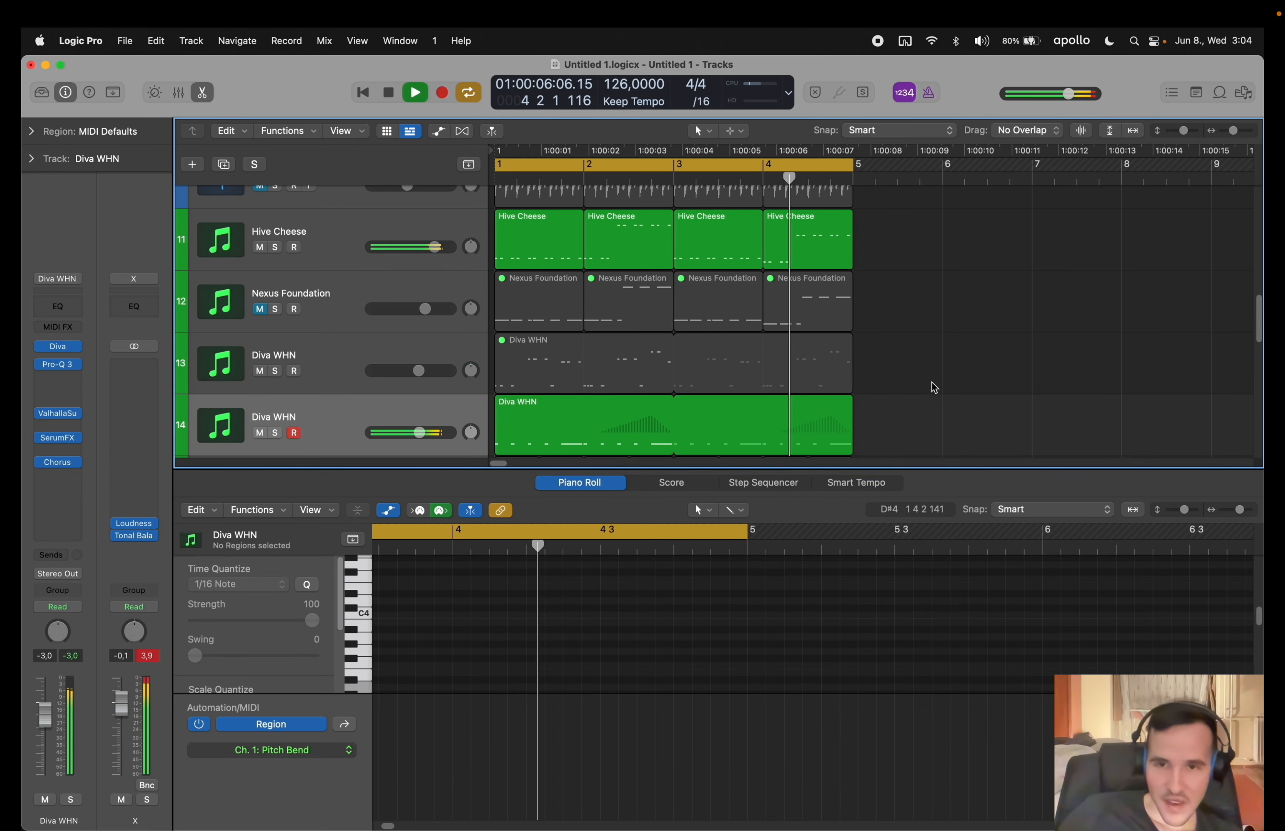
{"action": "left_click", "coordinate": [388, 510]}
{"action": "key", "text": "p"}
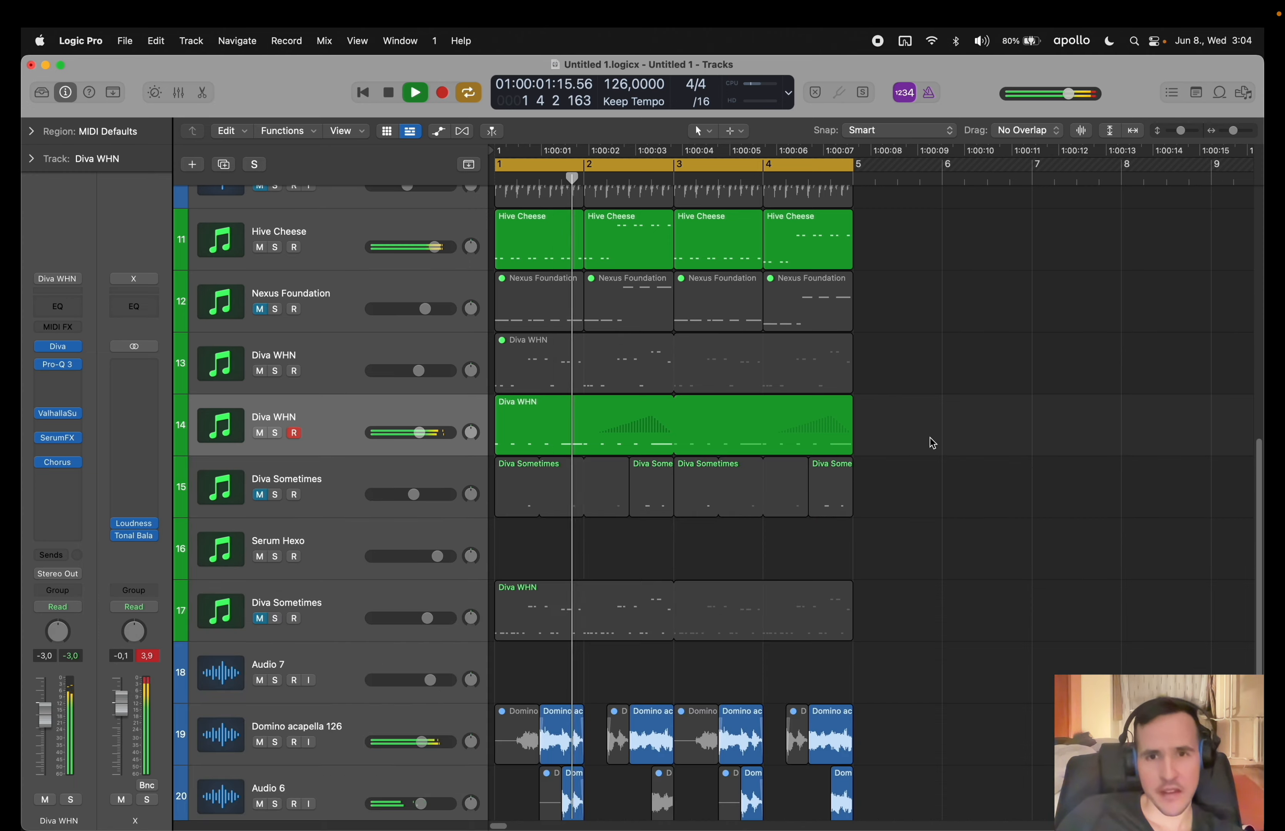
- Add two short G3 notes in bar 2 of the track 14 Diva WHN region, among the short notes before the last long one
{"action": "double_click", "coordinate": [628, 433]}
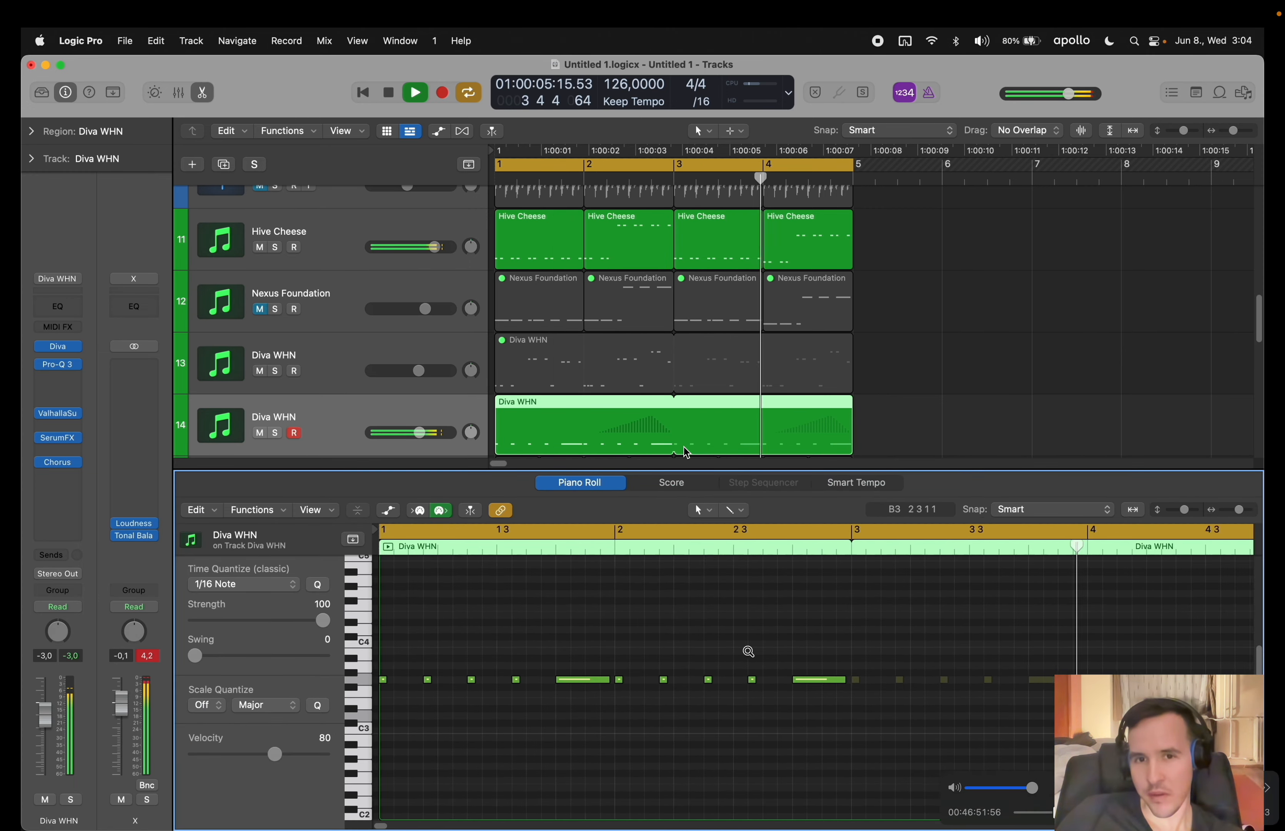
{"action": "left_click", "coordinate": [698, 676]}
{"action": "left_click_drag", "start_coordinate": [696, 683], "coordinate": [697, 694]}
{"action": "scroll", "coordinate": [712, 700], "scroll_direction": "up", "scroll_amount": 5}
{"action": "scroll", "coordinate": [708, 648], "scroll_direction": "right", "scroll_amount": 2}
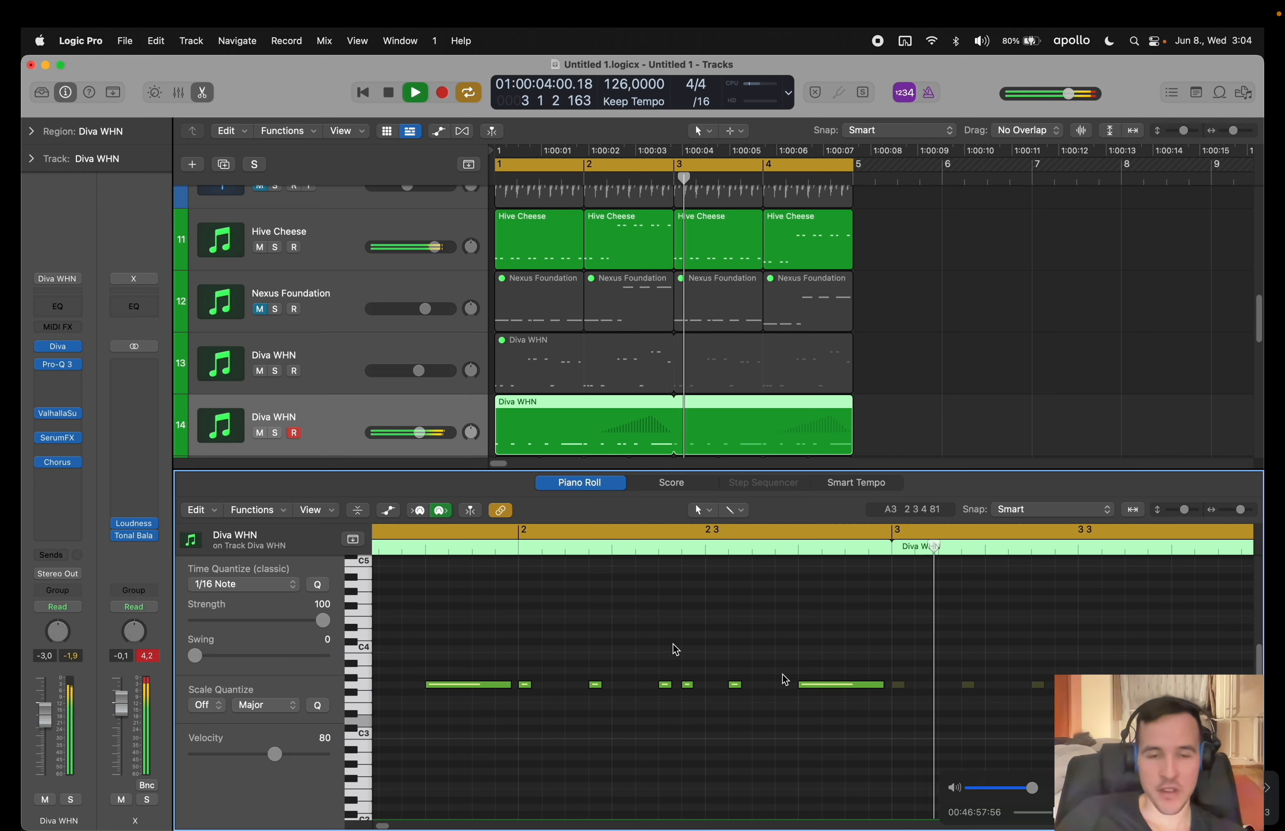
{"action": "left_click", "coordinate": [781, 685]}
- Shorten bar 2's last long G3 note to about 0 0 1 187 and add another G3 note right after it
{"action": "left_click", "coordinate": [880, 685]}
{"action": "left_click_drag", "start_coordinate": [880, 685], "coordinate": [835, 698]}
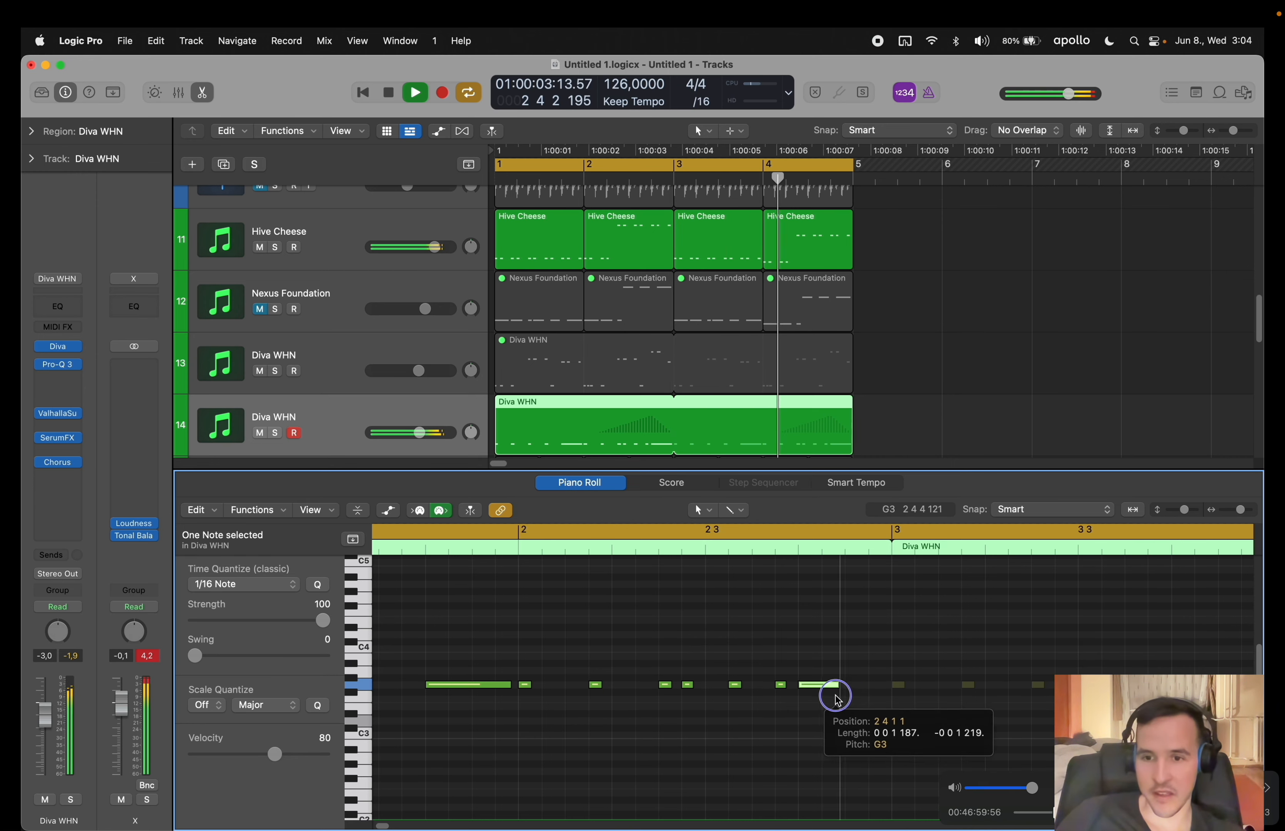
{"action": "left_click", "coordinate": [848, 685], "text": "super"}
{"action": "left_click", "coordinate": [848, 650]}
{"action": "key", "text": "e"}
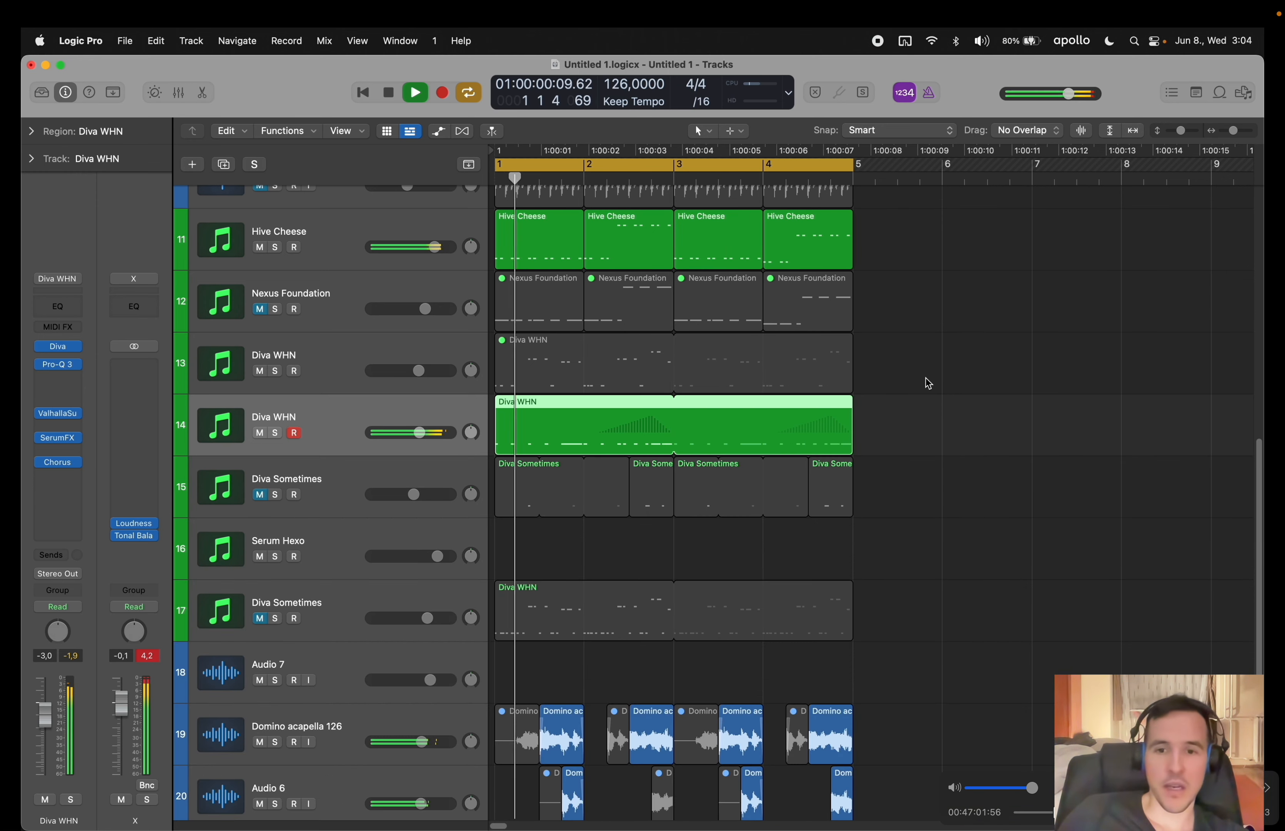
{"action": "left_click", "coordinate": [926, 377]}
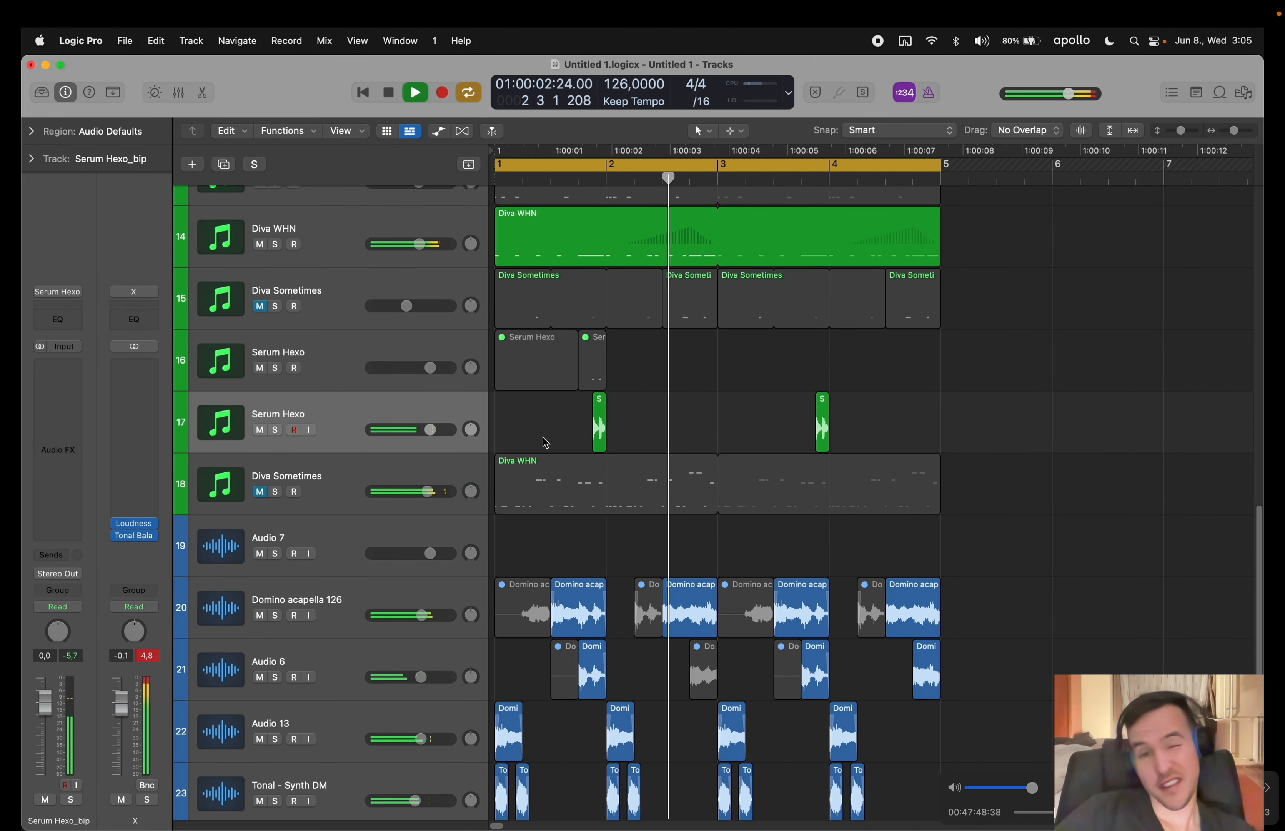
- Unmute the track 18 Diva Sometimes and delete its region's notes except the low ones opening bars 1 and 2
{"action": "left_click", "coordinate": [260, 492]}
{"action": "key", "text": "space"}
{"action": "left_click_drag", "start_coordinate": [514, 426], "coordinate": [556, 503]}
{"action": "key", "text": "e"}
{"action": "scroll", "coordinate": [575, 676], "scroll_direction": "down", "scroll_amount": 5}
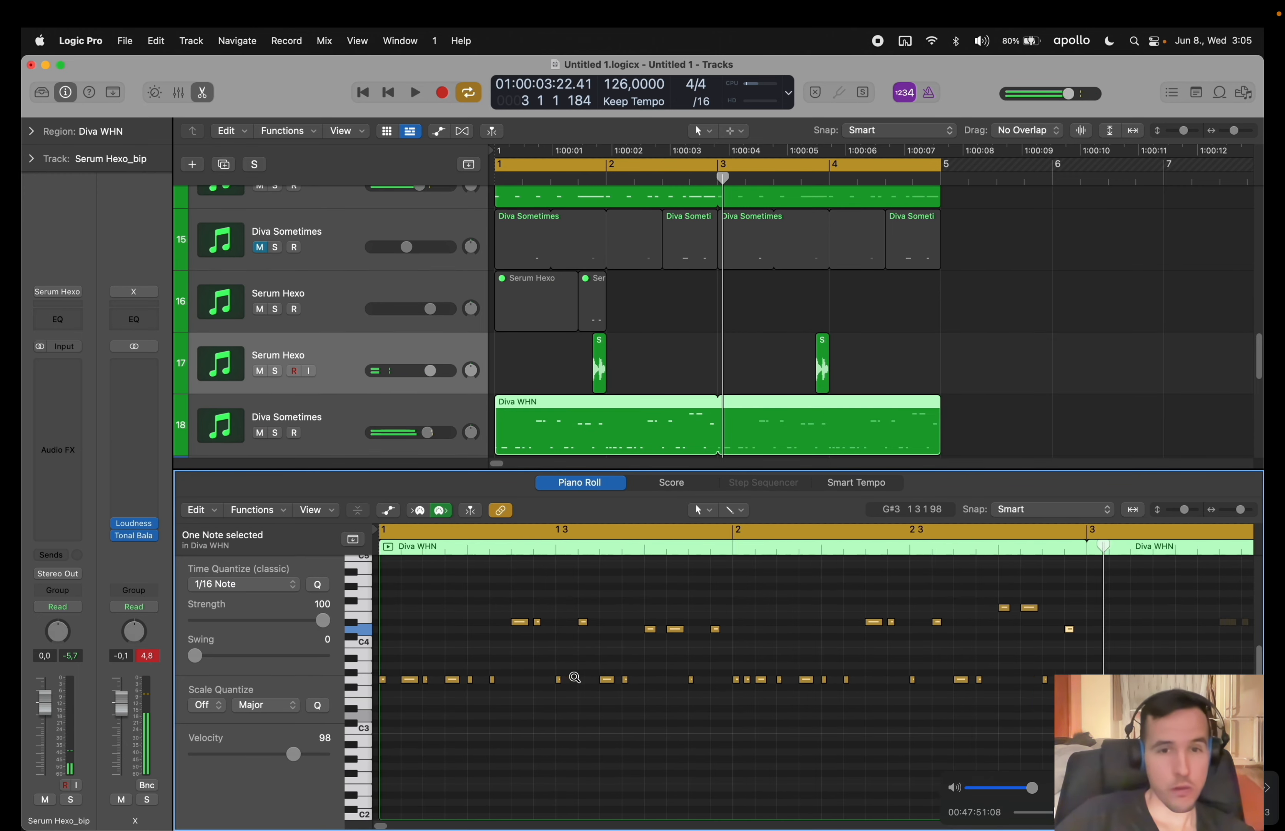
{"action": "left_click_drag", "start_coordinate": [434, 605], "coordinate": [608, 726]}
{"action": "left_click_drag", "start_coordinate": [663, 604], "coordinate": [875, 752]}
{"action": "key", "text": "space"}
{"action": "key", "text": "e"}
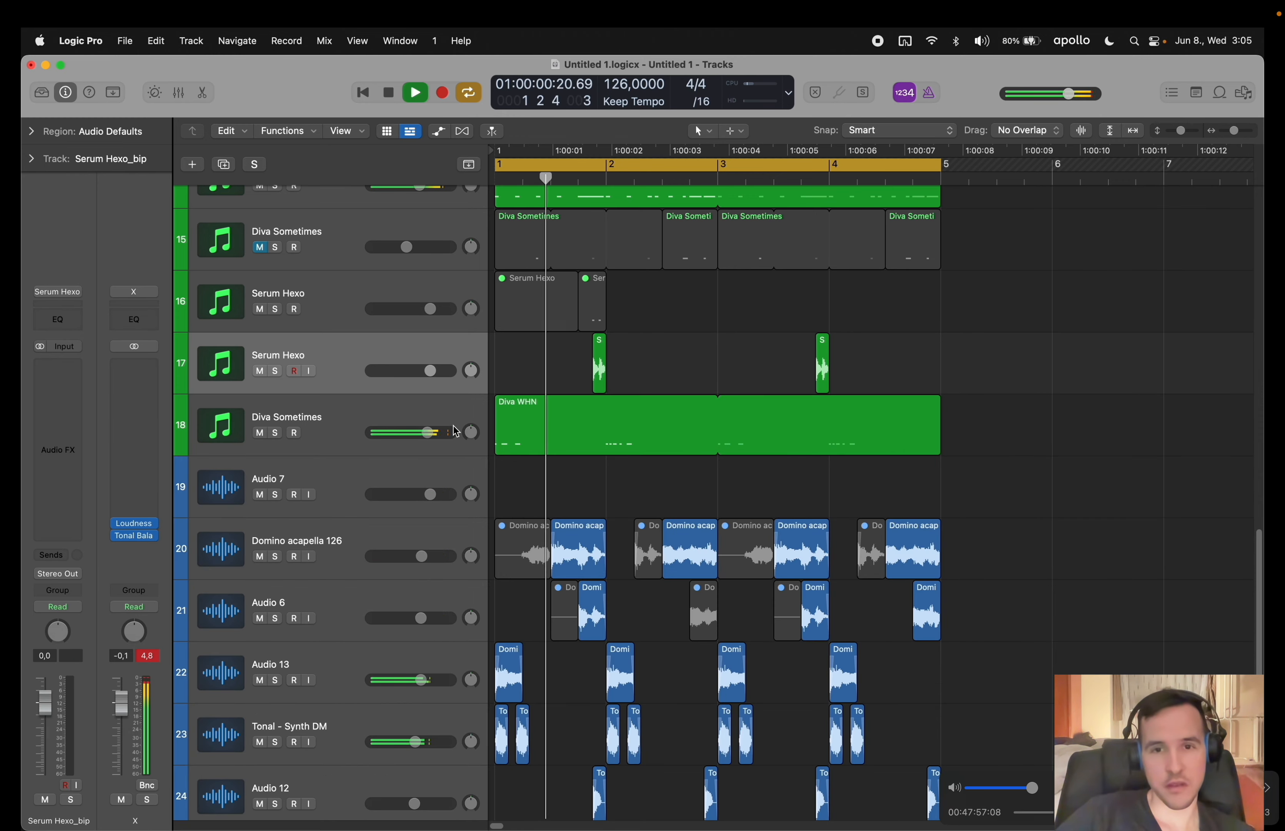
- Fine-tune the volume of the track 18 Diva Sometimes during playback
{"action": "left_click", "coordinate": [387, 410]}
{"action": "left_click", "coordinate": [550, 363]}
{"action": "scroll", "coordinate": [595, 400], "scroll_direction": "up", "scroll_amount": 5}
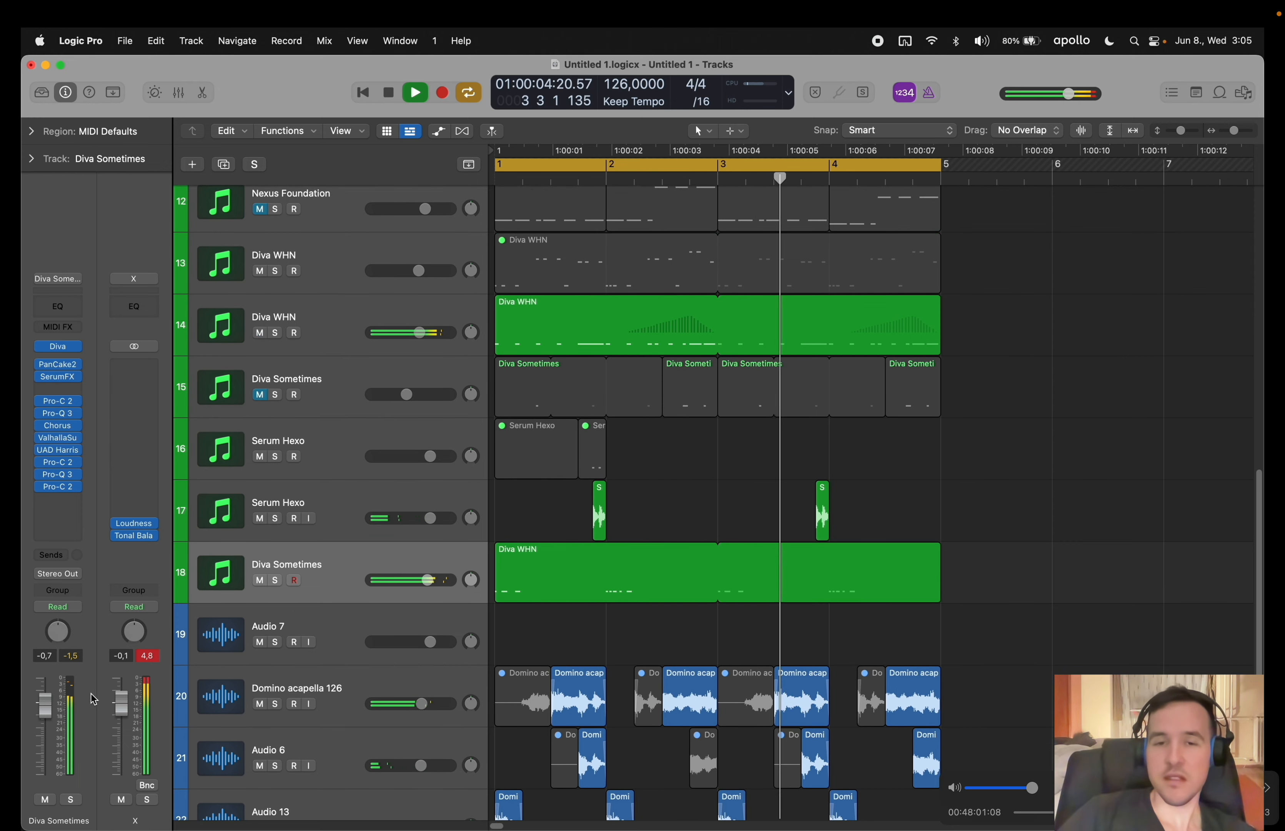
{"action": "left_click_drag", "start_coordinate": [46, 705], "coordinate": [45, 704]}
- Move the track 18 Diva Sometimes directly below the track 14 Diva WHN, and unmute the other Diva Sometimes track
{"action": "left_click", "coordinate": [336, 561]}
{"action": "left_click_drag", "start_coordinate": [336, 562], "coordinate": [351, 387]}
{"action": "left_click", "coordinate": [272, 460]}
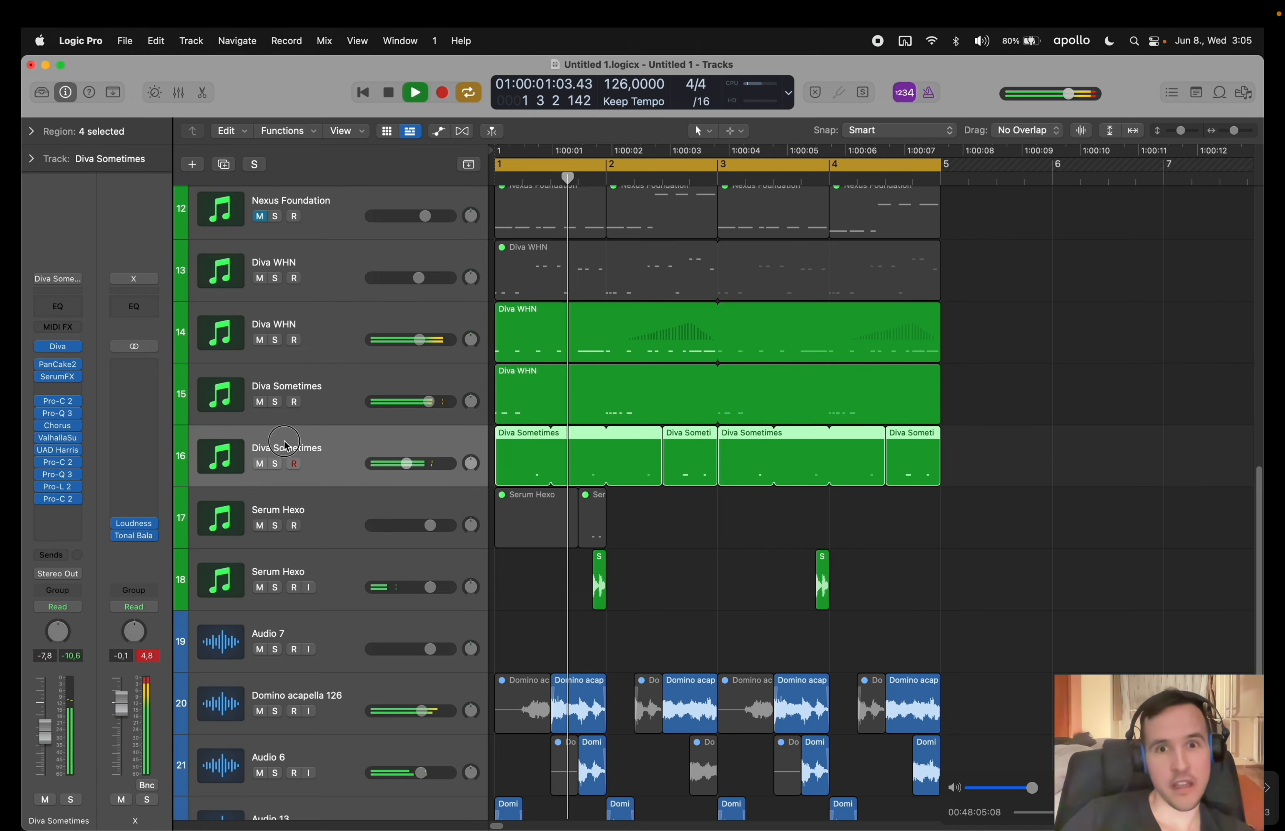
- Delete the empty Audio 7 track
{"action": "left_click", "coordinate": [536, 621]}
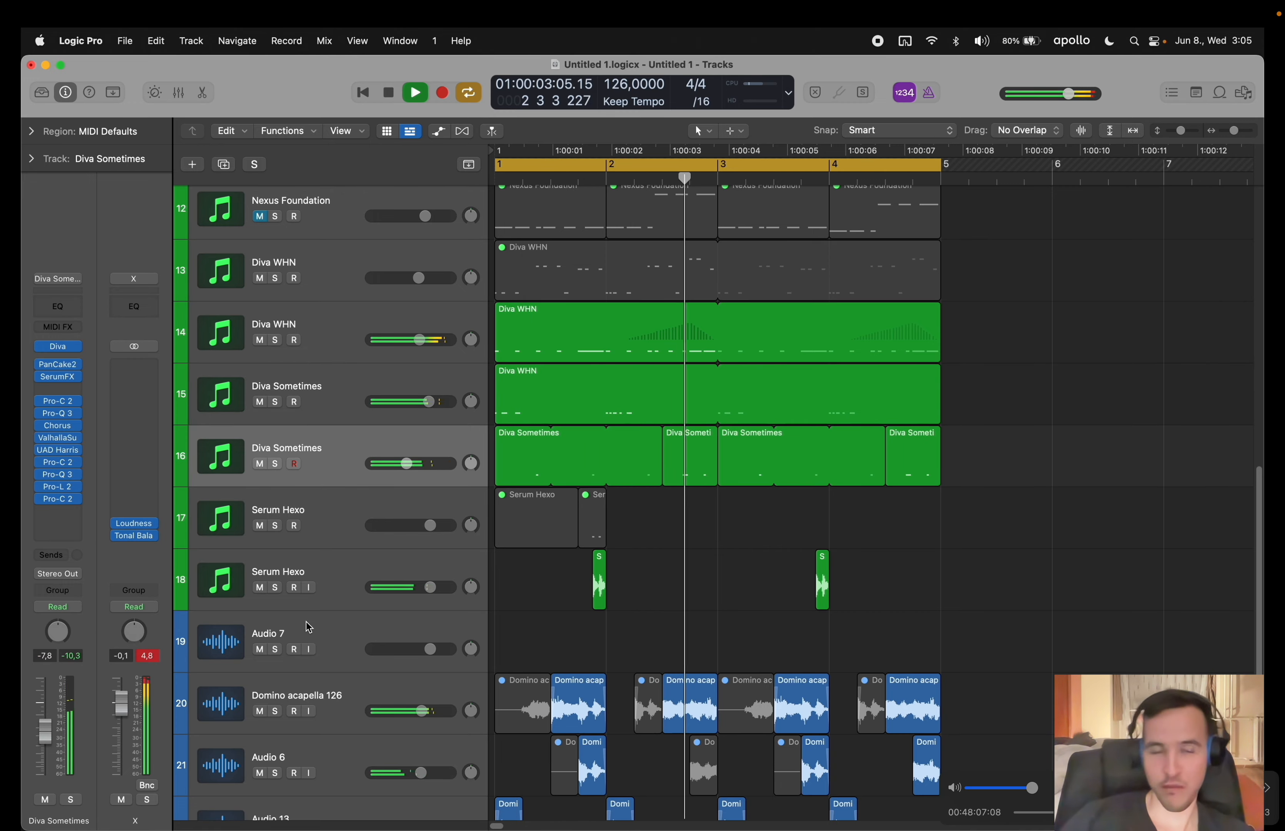
{"action": "left_click", "coordinate": [308, 627]}
{"action": "key", "text": "BackSpace"}
- Unmute Perc - Tuned G, Perc - Rubber Asharp, Perc - Rim A, Loop - Clap AS 125 and VETH1 Shaker 003
{"action": "scroll", "coordinate": [1066, 571], "scroll_direction": "up", "scroll_amount": 8}
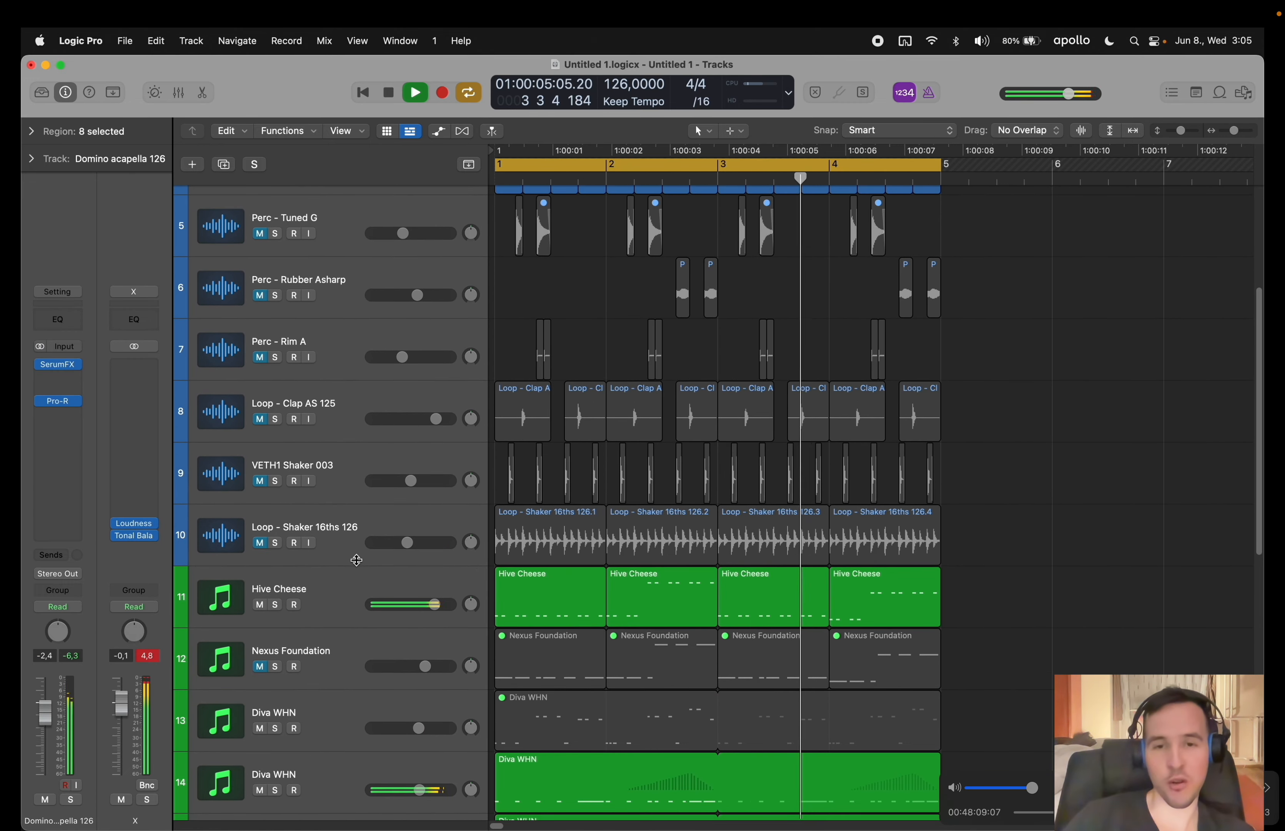
{"action": "scroll", "coordinate": [353, 556], "scroll_direction": "up", "scroll_amount": 3}
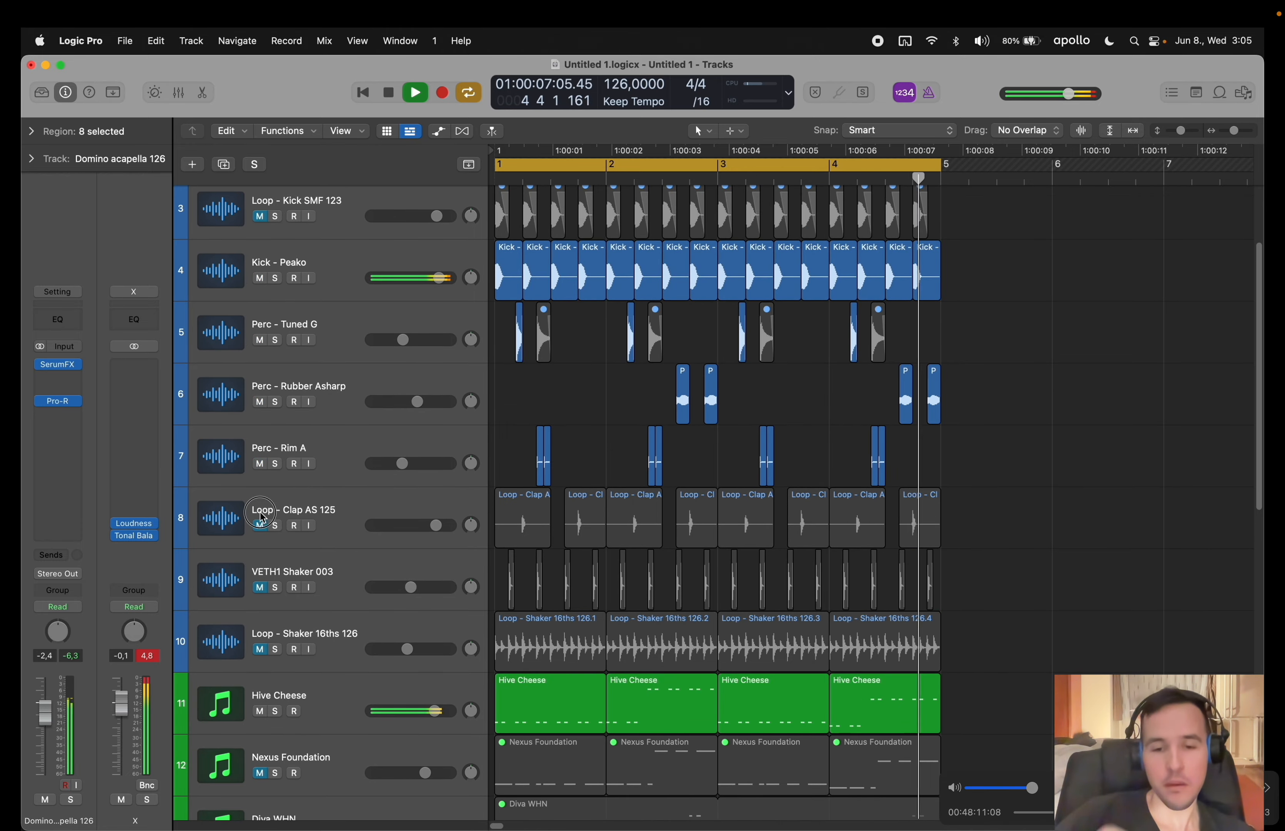
{"action": "left_click_drag", "start_coordinate": [259, 339], "coordinate": [260, 588]}
{"action": "left_click", "coordinate": [999, 513]}
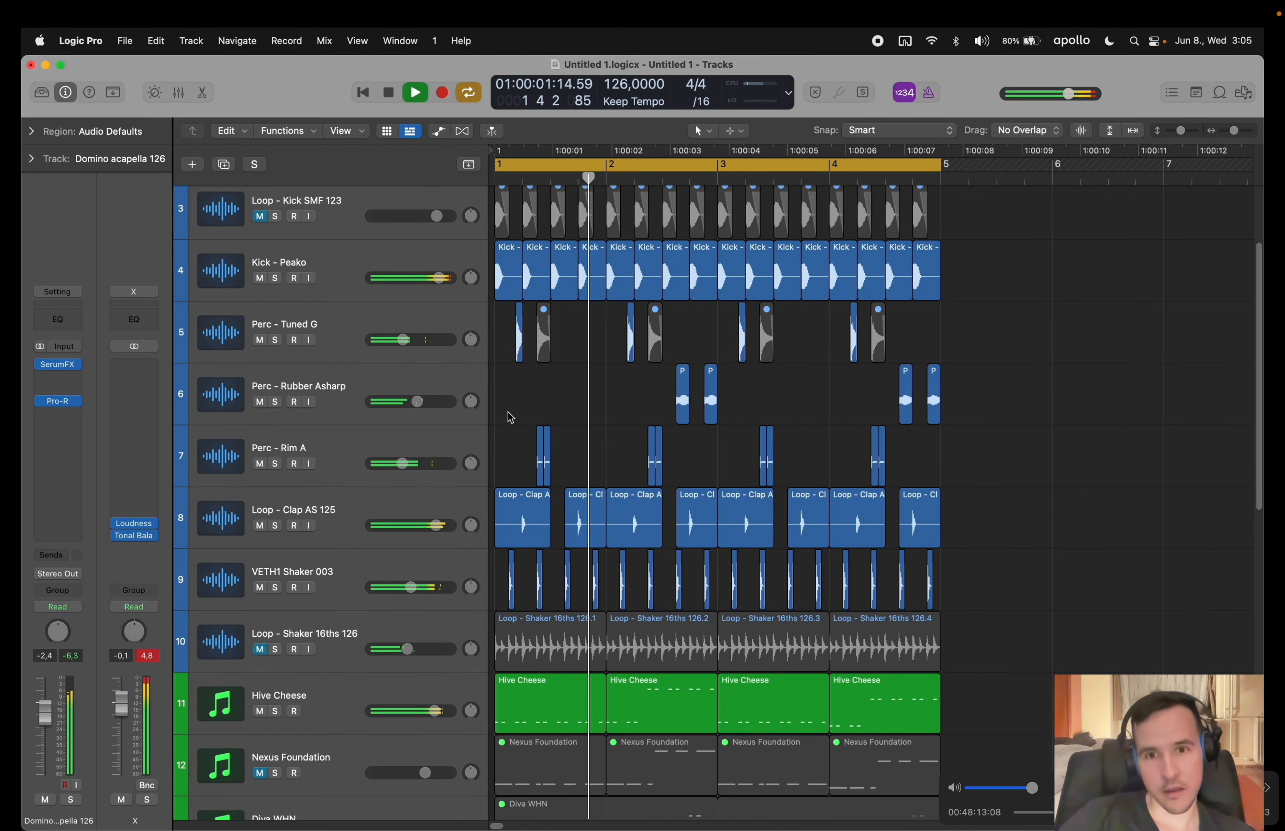
- Lower the Perc - Tuned G volume to -11.2 dB and reset the X output's peak level
{"action": "left_click", "coordinate": [401, 349]}
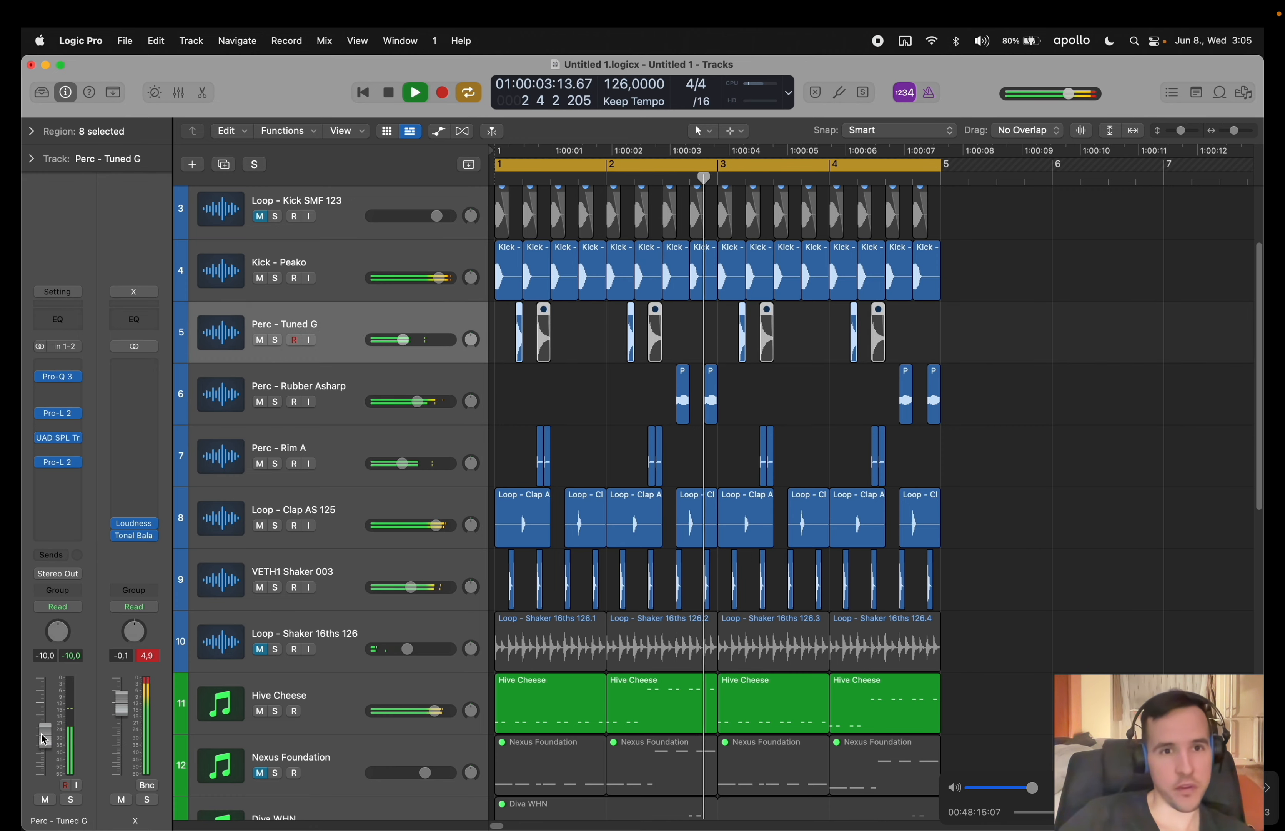
{"action": "left_click_drag", "start_coordinate": [45, 735], "coordinate": [45, 737]}
{"action": "left_click", "coordinate": [146, 655]}
{"action": "left_click", "coordinate": [144, 501]}
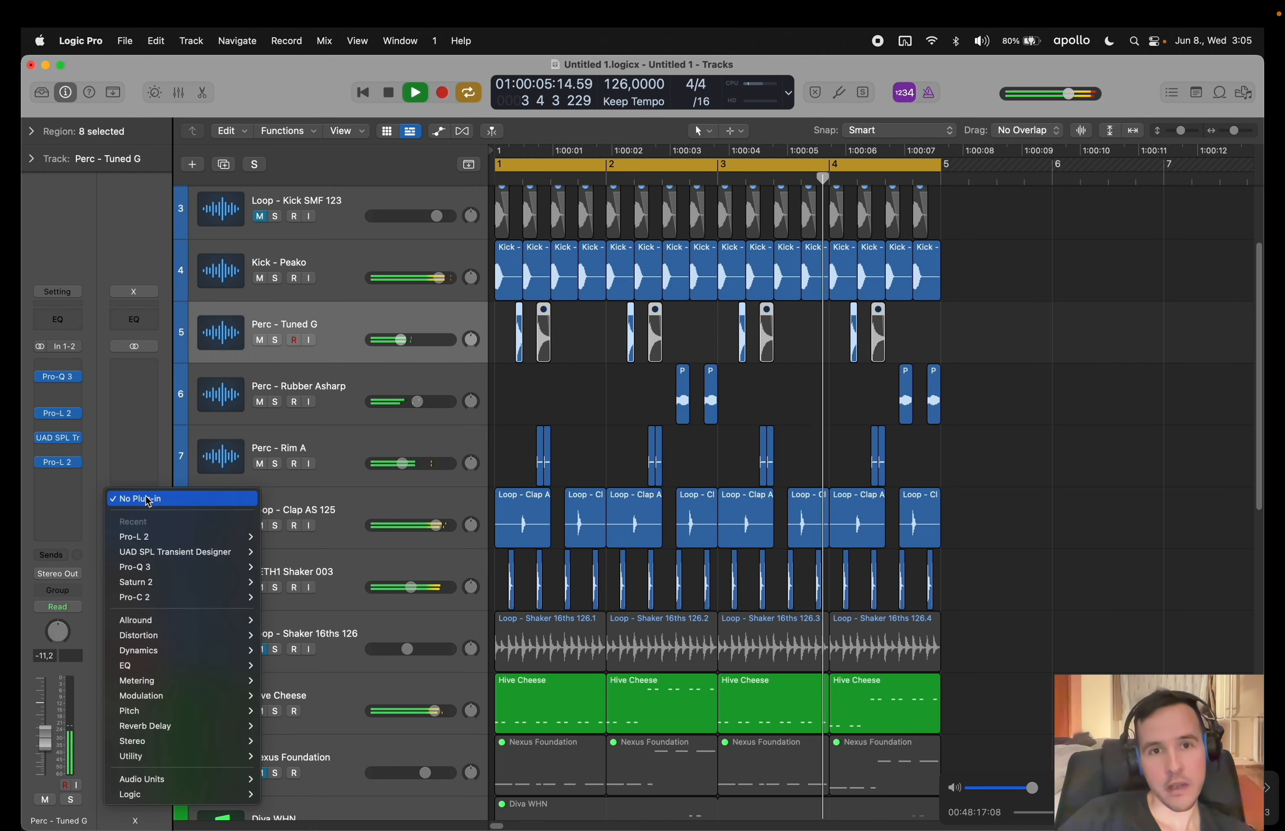
{"action": "left_click", "coordinate": [536, 448]}
- Mute the track 14 Diva WHN and both Diva Sometimes tracks below it
{"action": "scroll", "coordinate": [550, 425], "scroll_direction": "down", "scroll_amount": 10}
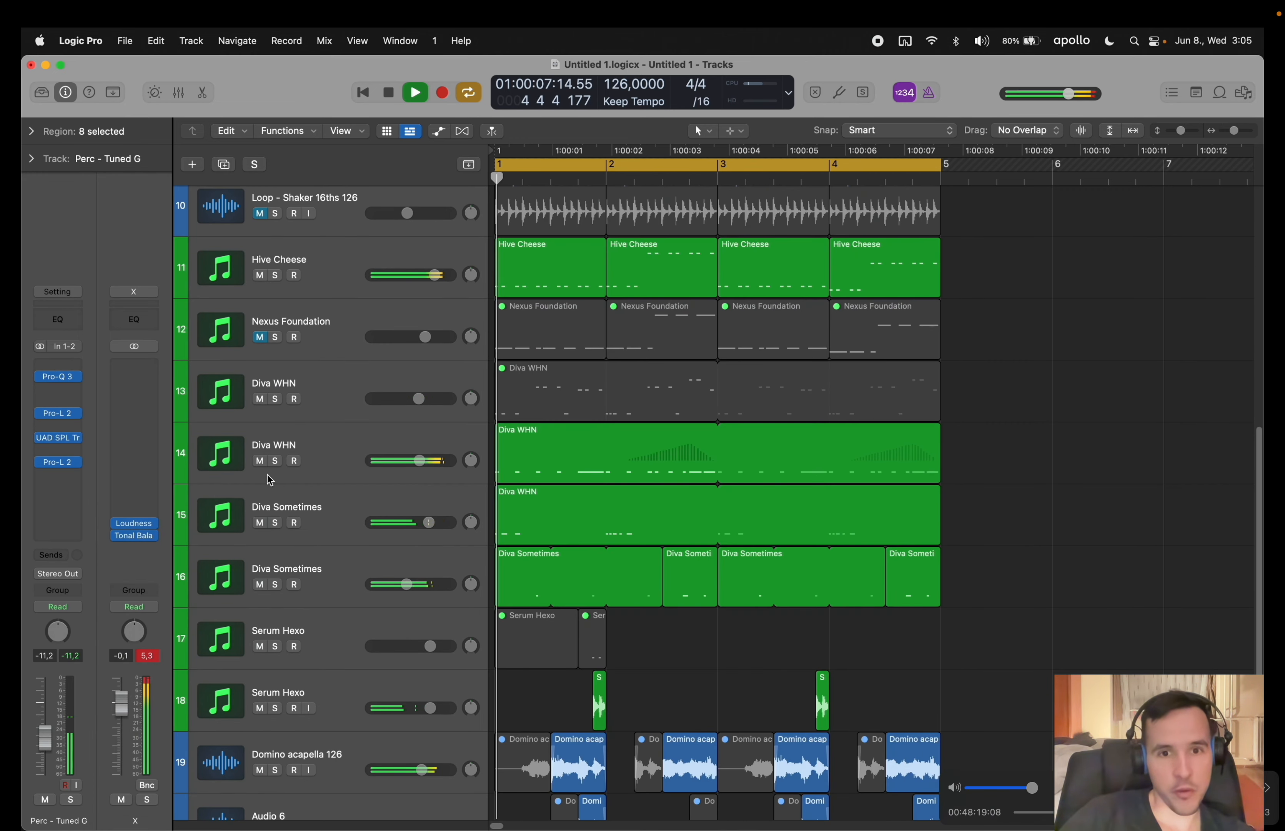
{"action": "left_click", "coordinate": [260, 460]}
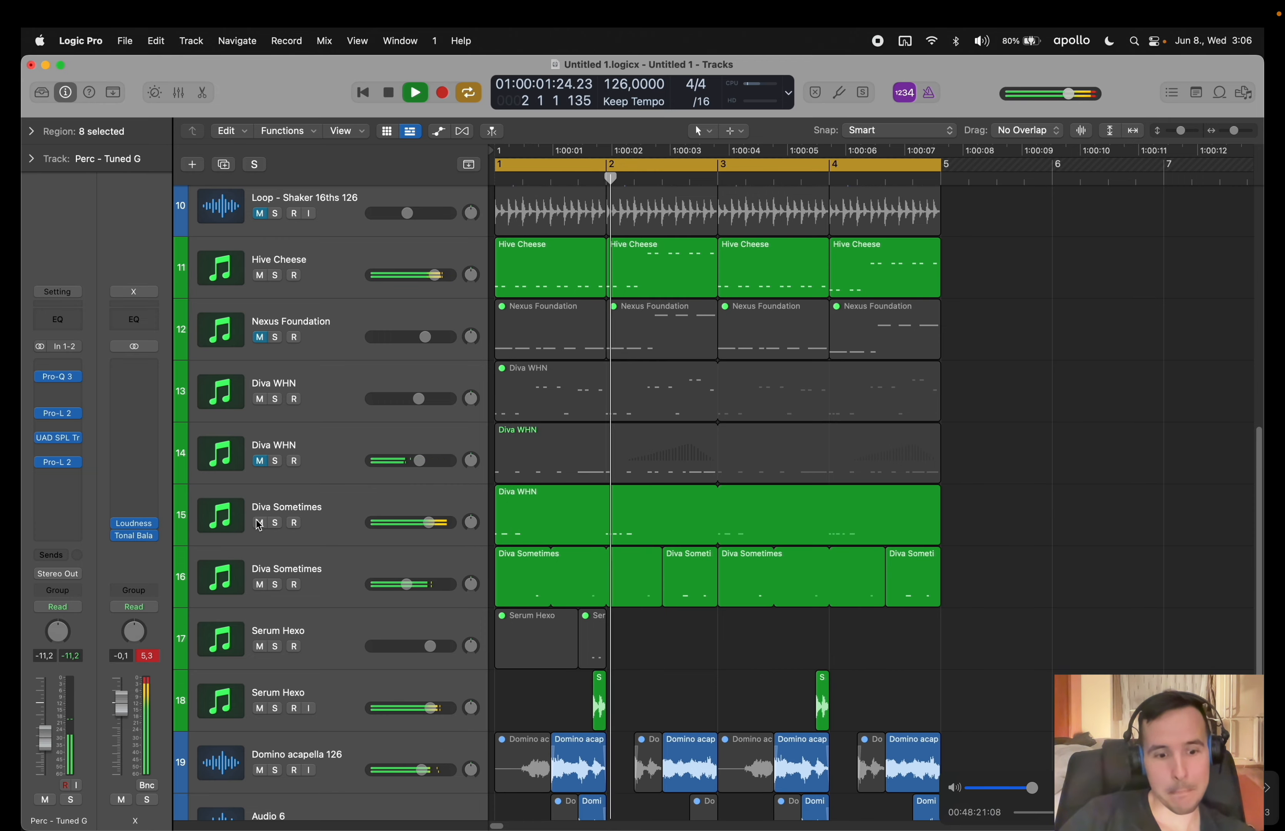
{"action": "left_click", "coordinate": [259, 584]}
{"action": "left_click", "coordinate": [259, 522]}
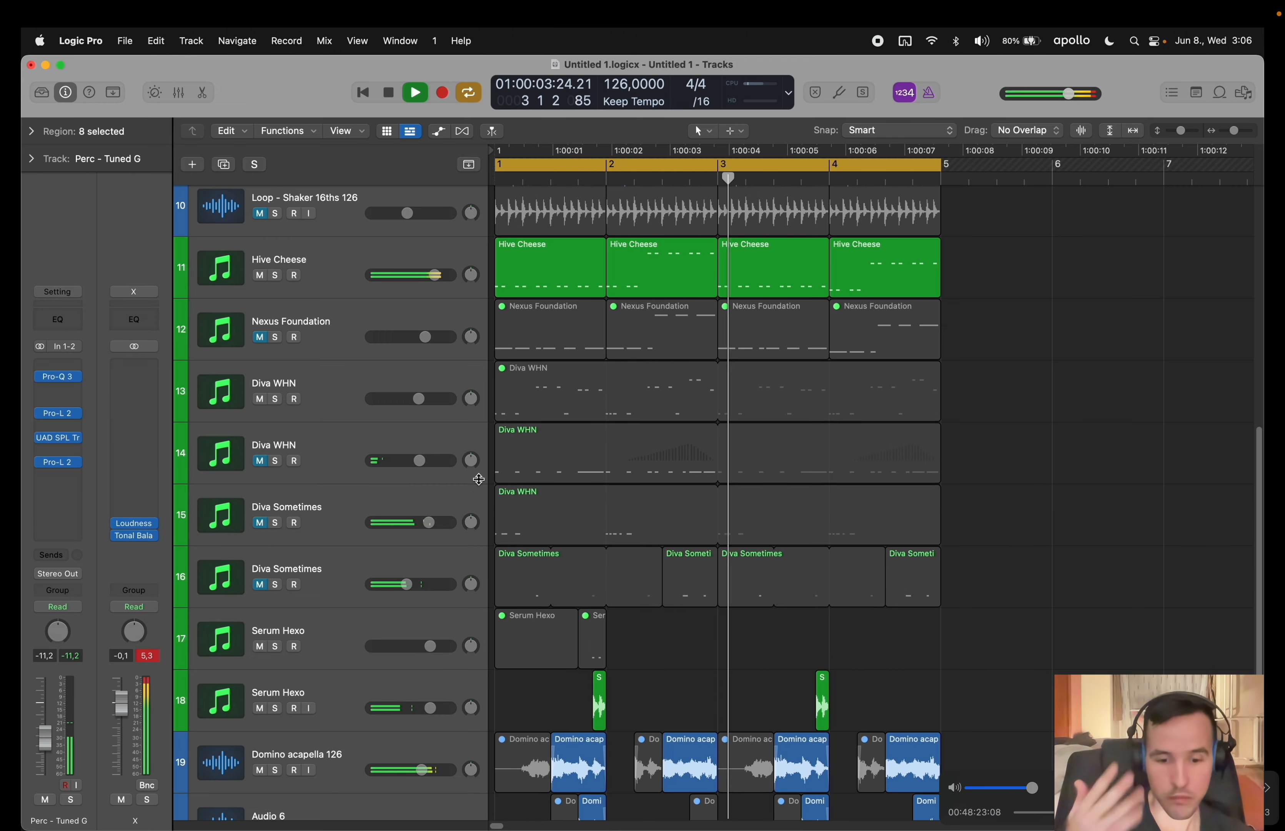
- Insert the Ozone 9 Maximizer on the X output channel, ahead of the Loudness meter
{"action": "scroll", "coordinate": [259, 522], "scroll_direction": "up", "scroll_amount": 10}
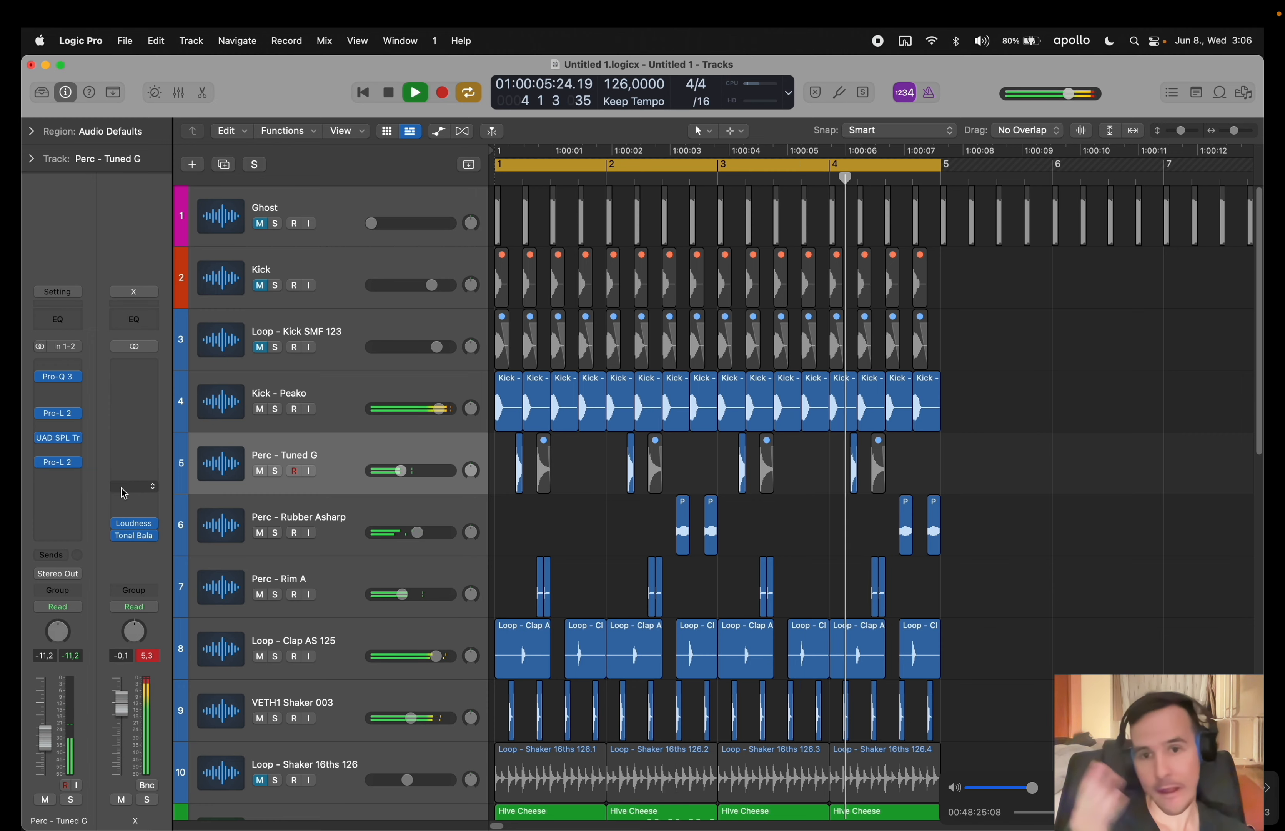
{"action": "left_click", "coordinate": [117, 474]}
{"action": "mouse_move", "coordinate": [162, 639]}
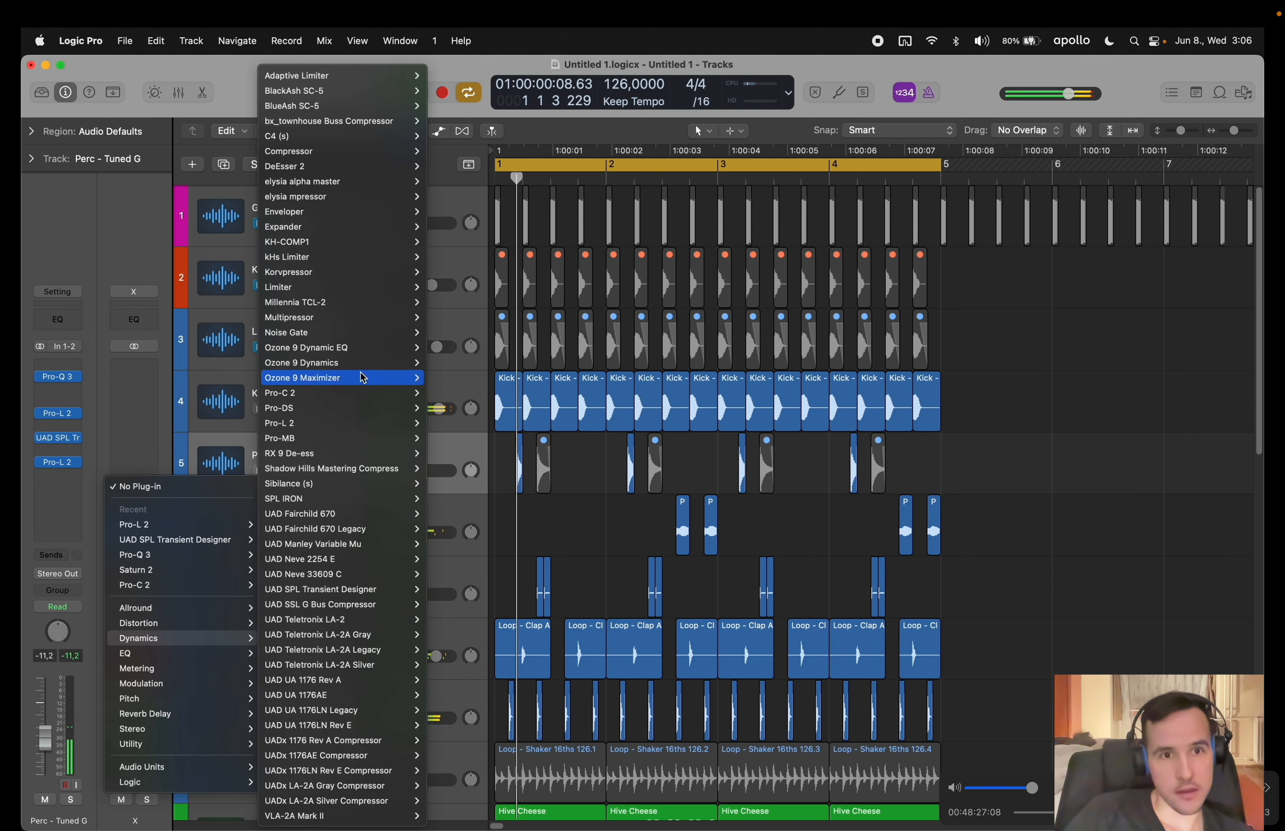
{"action": "mouse_move", "coordinate": [367, 377]}
{"action": "left_click", "coordinate": [449, 377]}
- Stop playback and set the Maximizer's Character to 1.40, Stereo Independence Transient and Sustain to 15%, and Transient Emphasis to about 8
{"action": "key", "text": "space"}
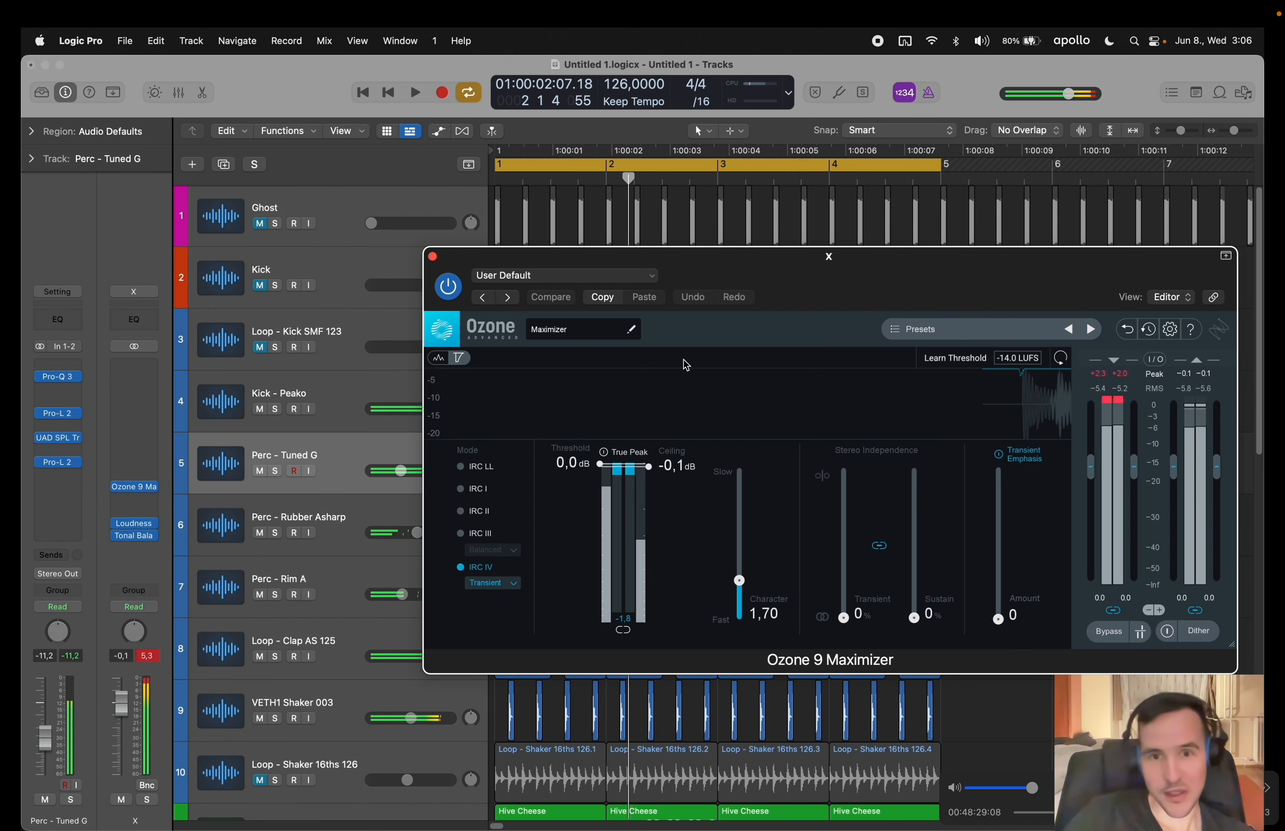
{"action": "left_click_drag", "start_coordinate": [747, 582], "coordinate": [746, 588]}
{"action": "left_click_drag", "start_coordinate": [933, 615], "coordinate": [1027, 613]}
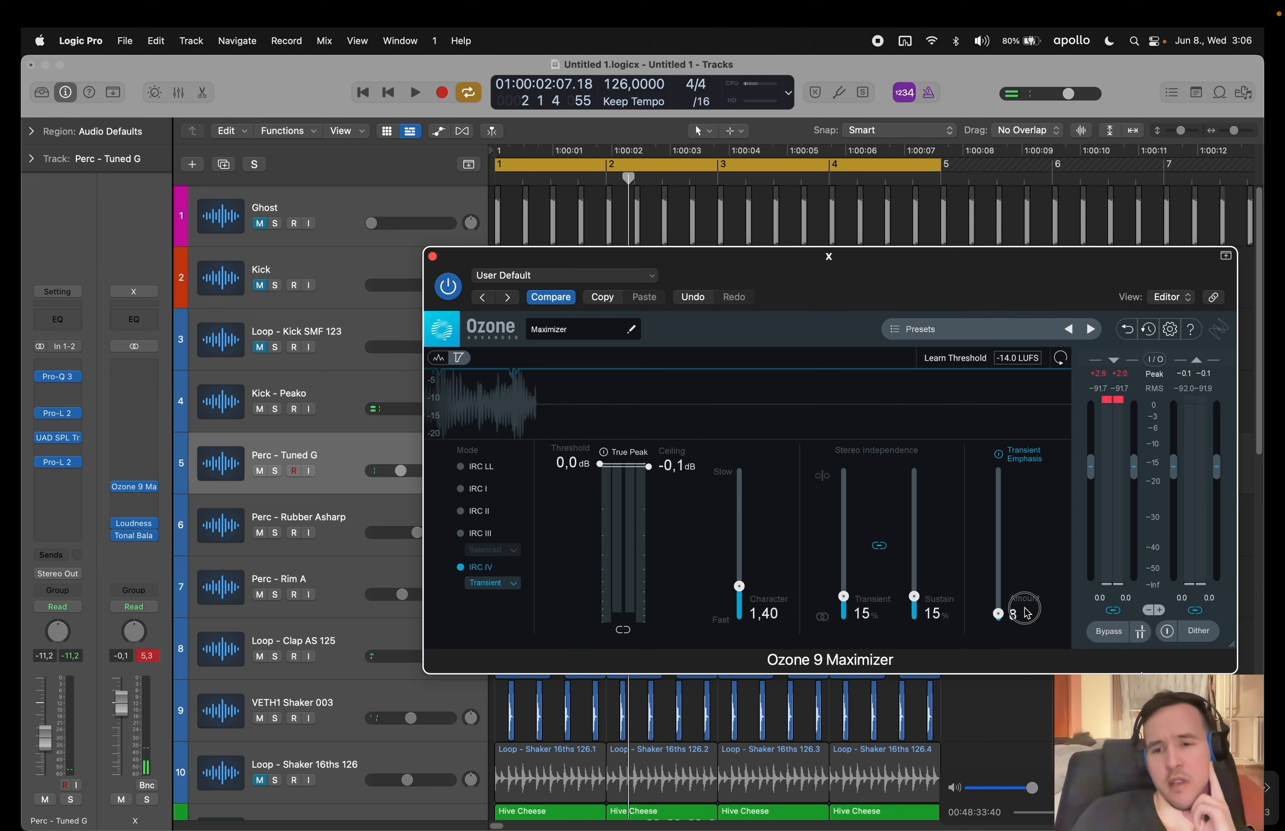